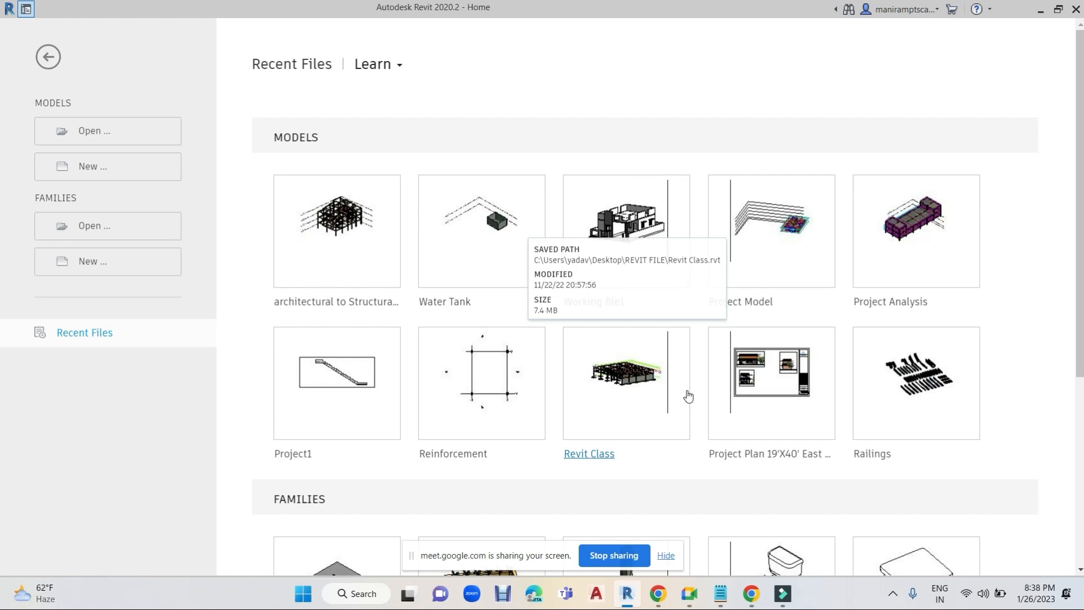
- Switch to the Revit Structure.txt notes in Notepad and highlight the template setting heading with its file location path
left_click(726, 603)
scroll(452, 412, "up", 15)
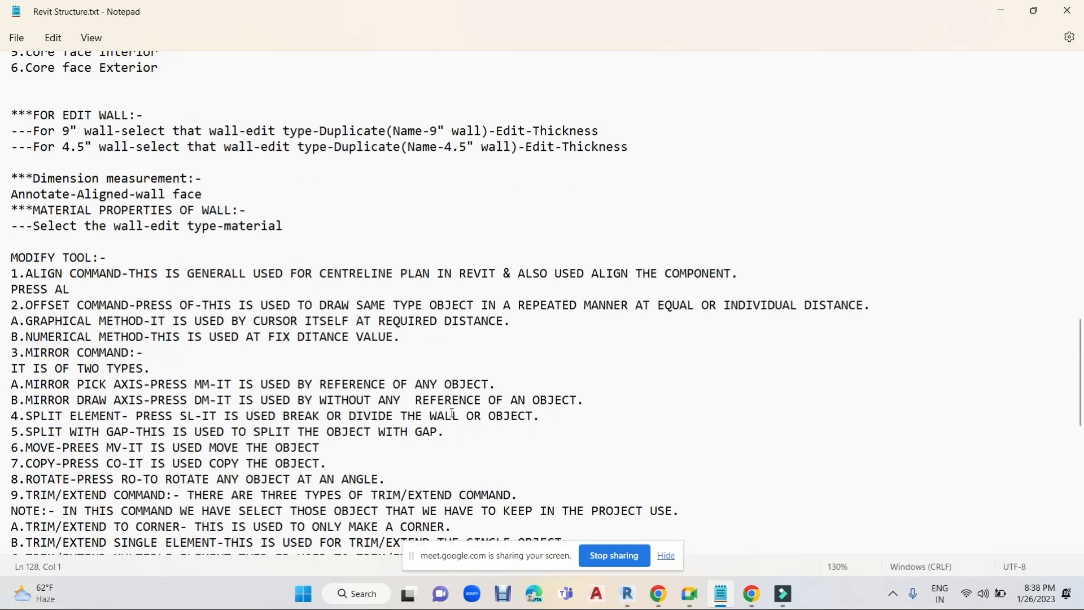
scroll(451, 412, "up", 10)
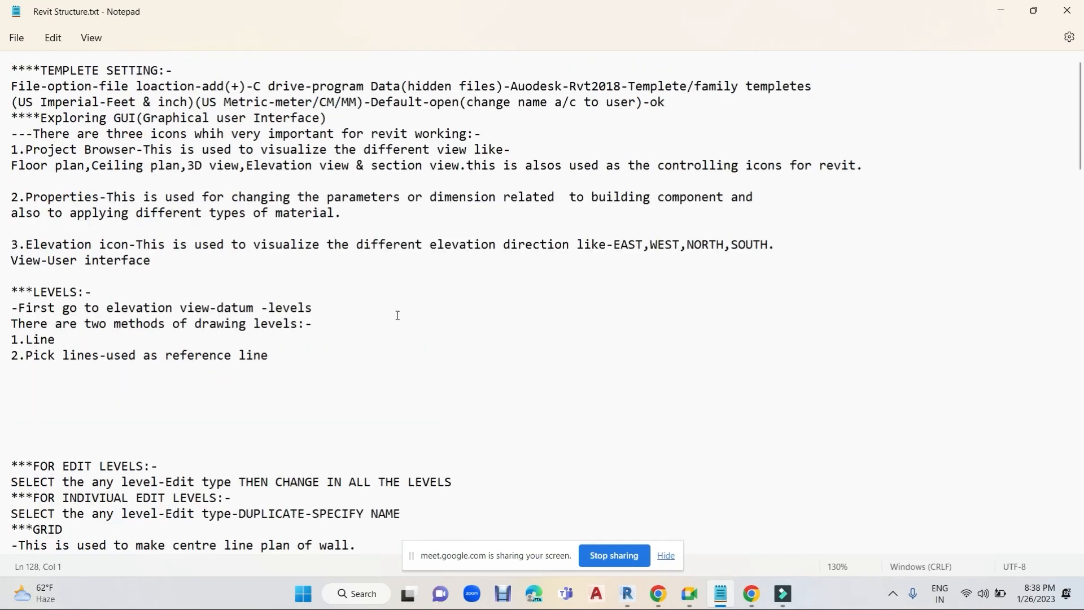
left_click_drag(12, 70, 811, 86)
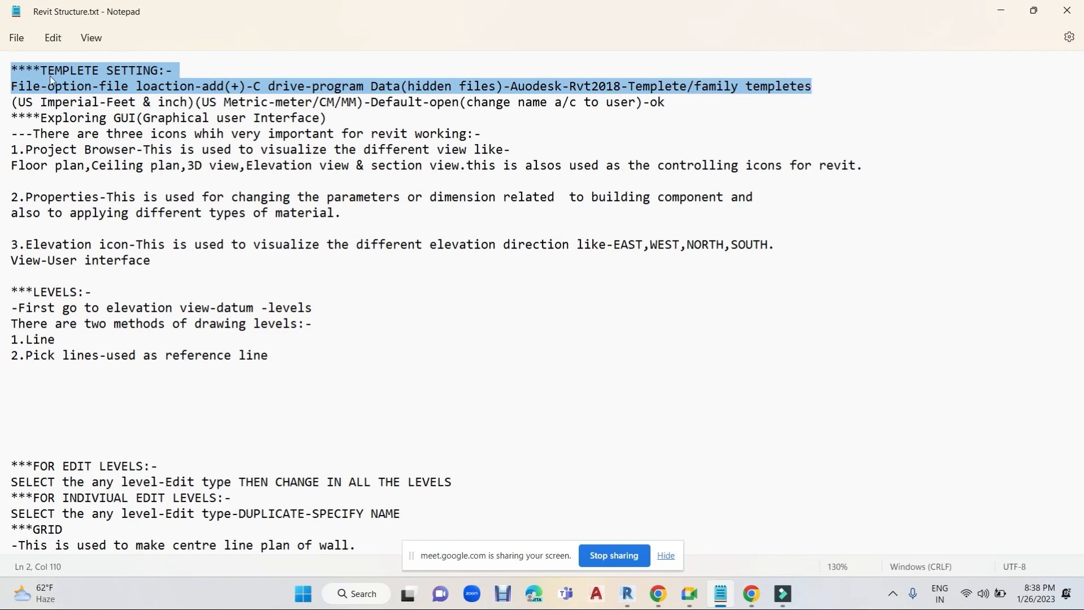
- Insert the line "First on the hidden items of your computer." below the TEMPLETE SETTING heading
left_click(173, 71)
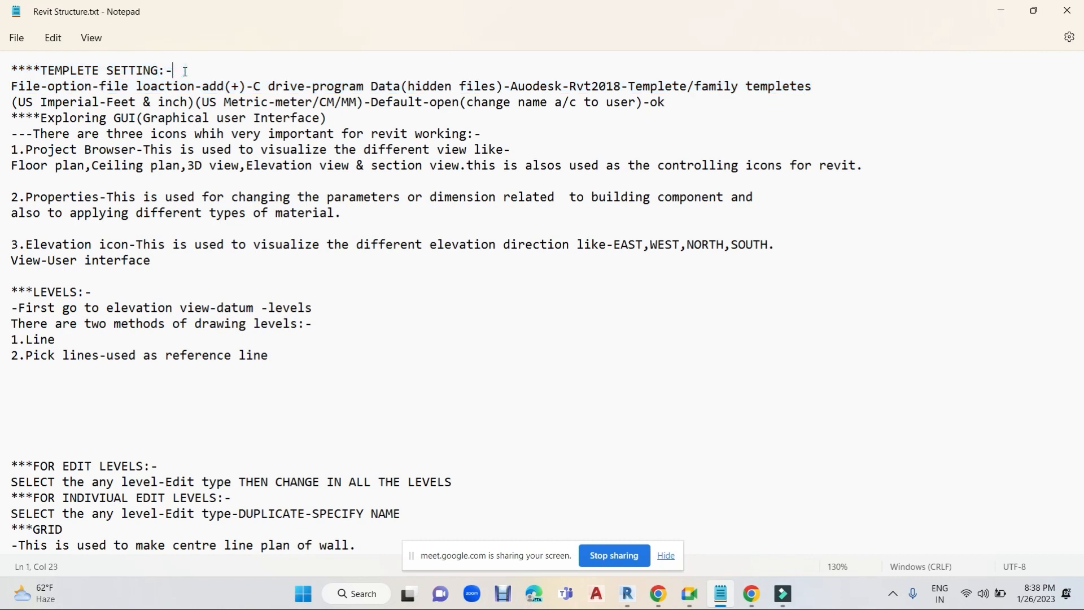
key("Return")
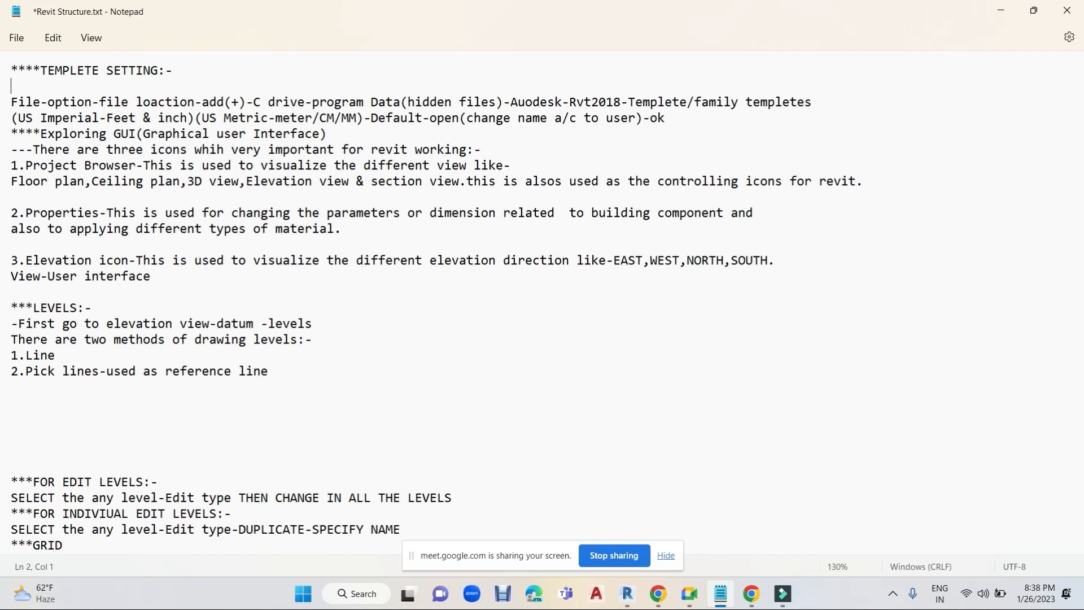
type("First on the hidden ")
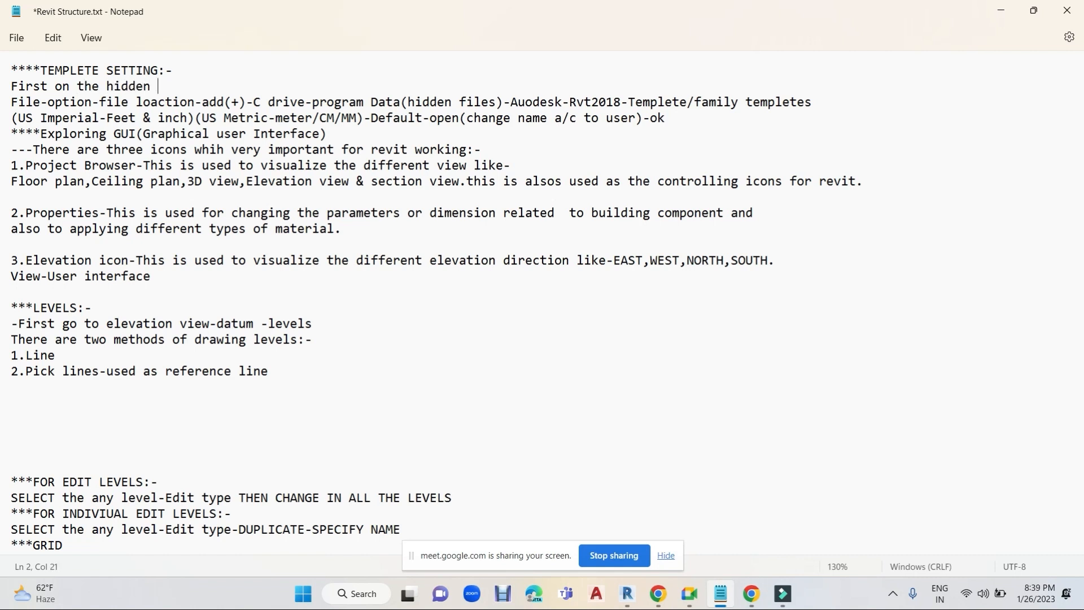
type("item")
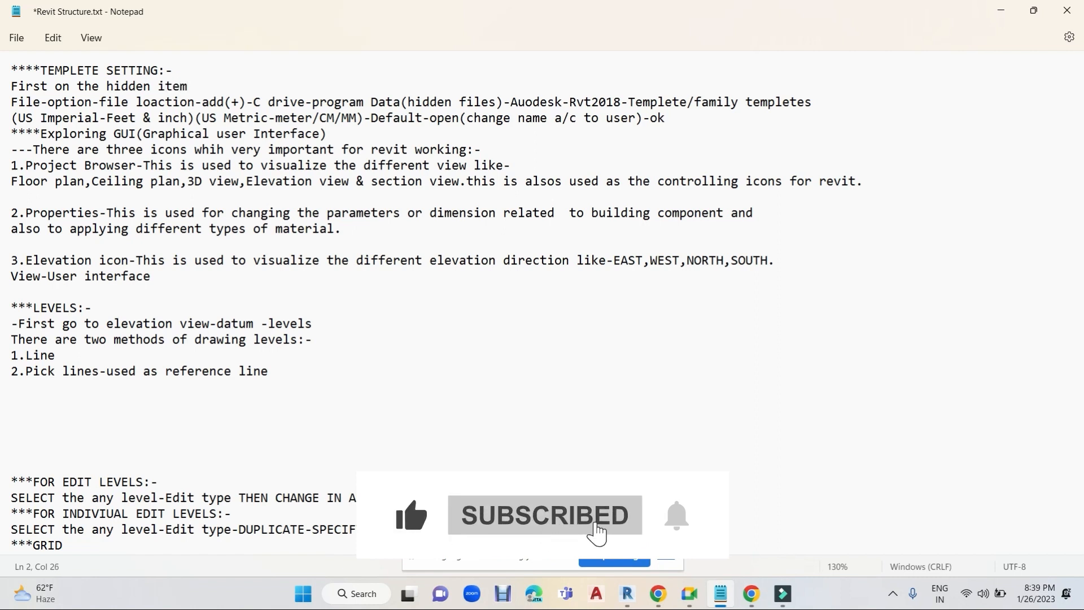
type("s of ")
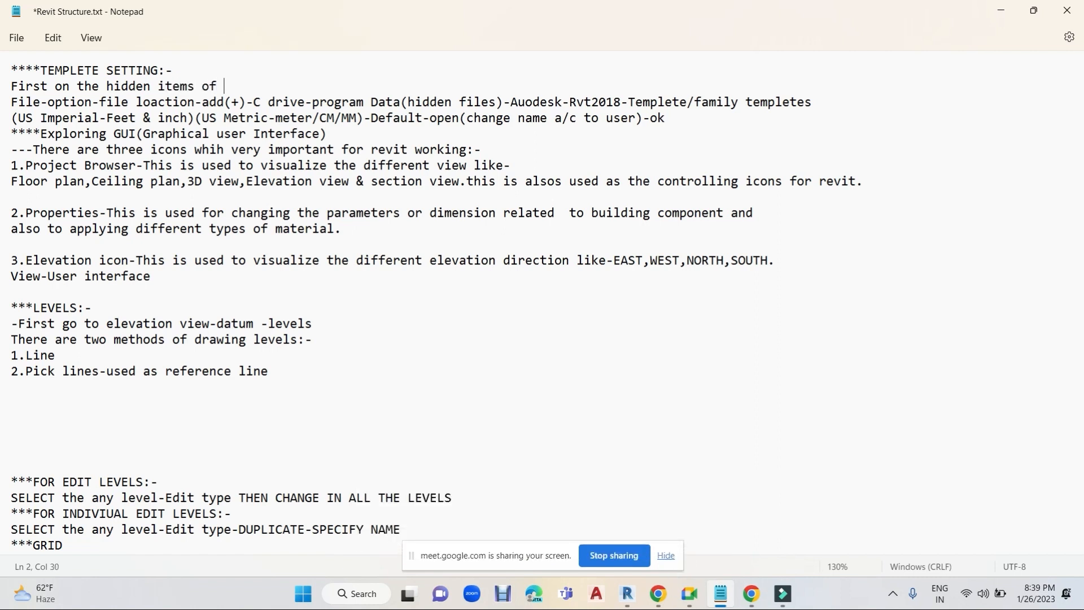
type("your computer.")
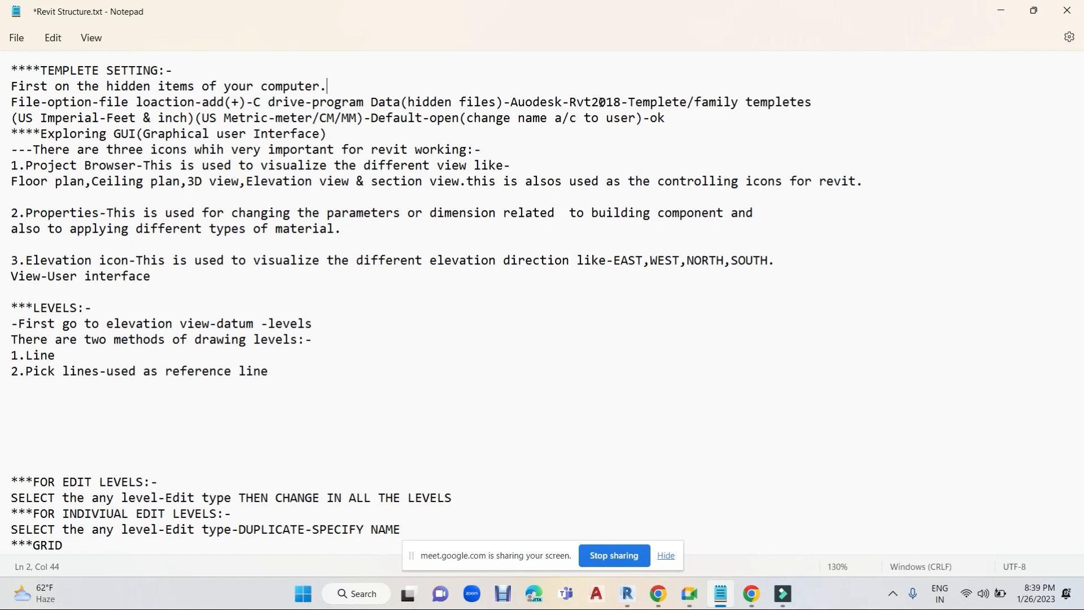
- In the template path line, change the Rvt version to "2020/2021/2022..." and delete "/family templetes" from the end
left_click_drag(620, 102, 607, 104)
type("20/2021/2022")
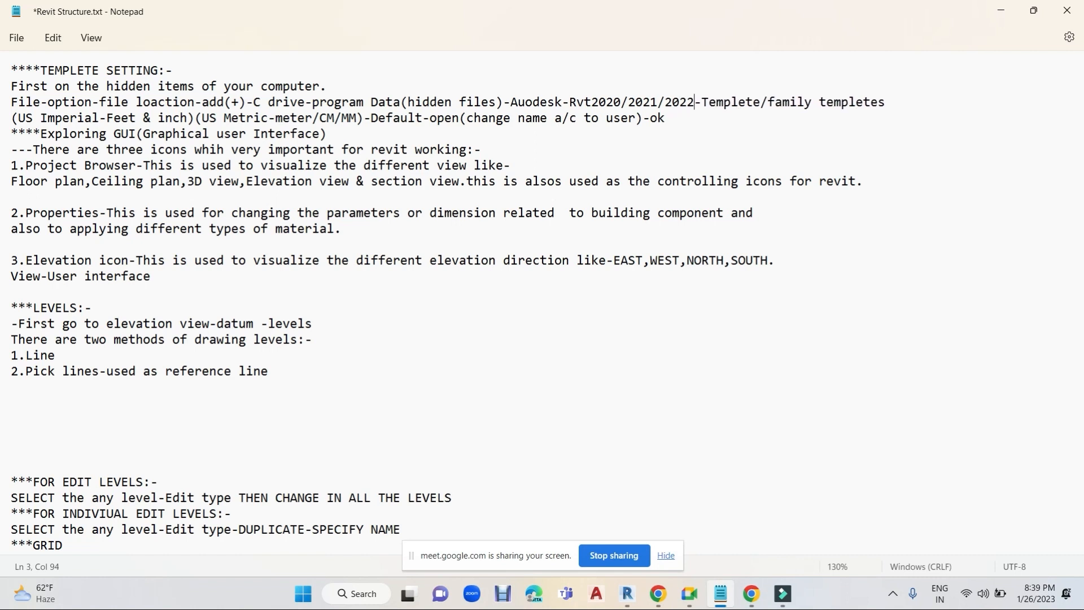
type("...")
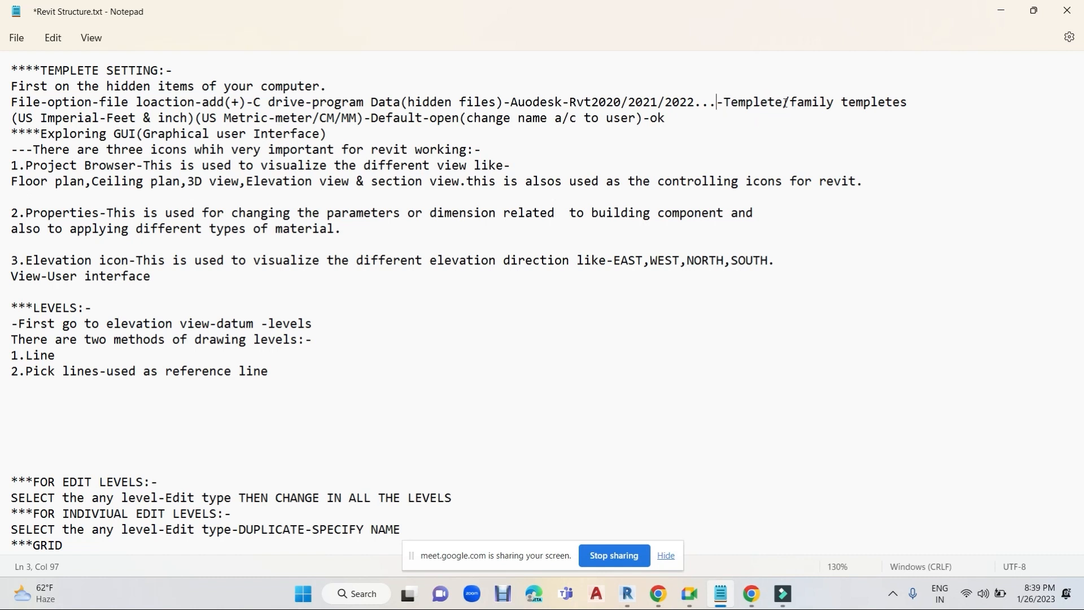
left_click_drag(783, 101, 909, 102)
key("BackSpace")
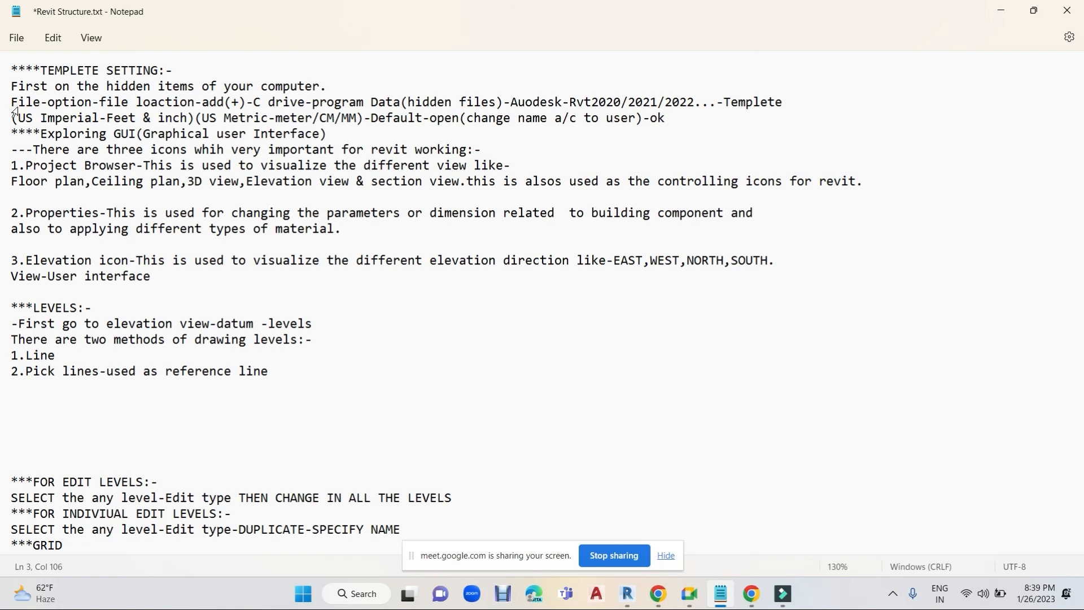
- Review the imperial and metric template line and the Exploring GUI notes on Project Browser, Properties and Elevation icon
left_click_drag(16, 116, 666, 118)
left_click(734, 133)
left_click_drag(11, 133, 330, 138)
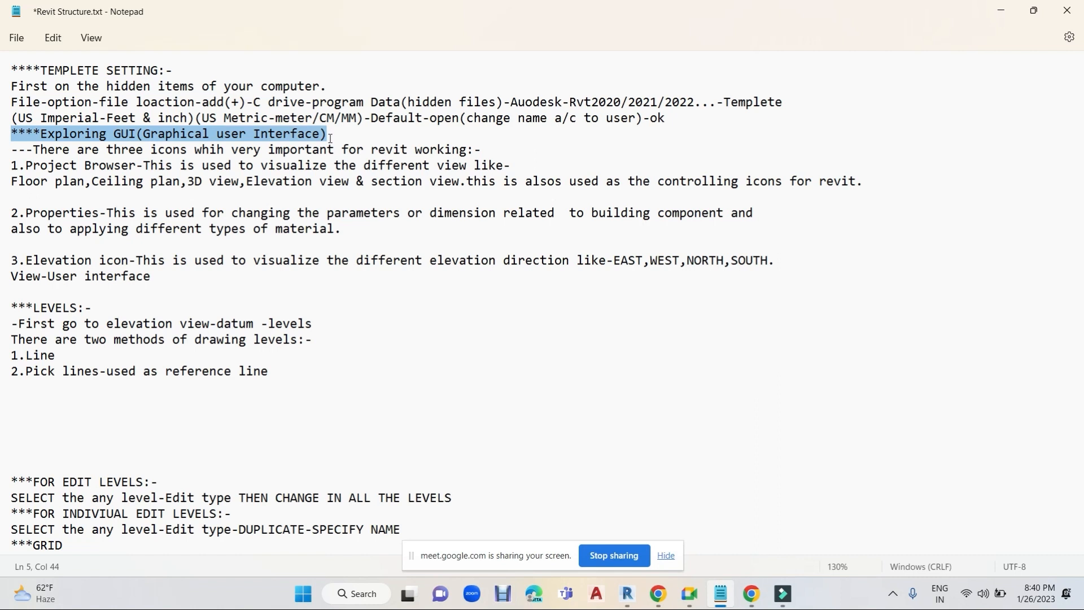
left_click_drag(11, 165, 145, 166)
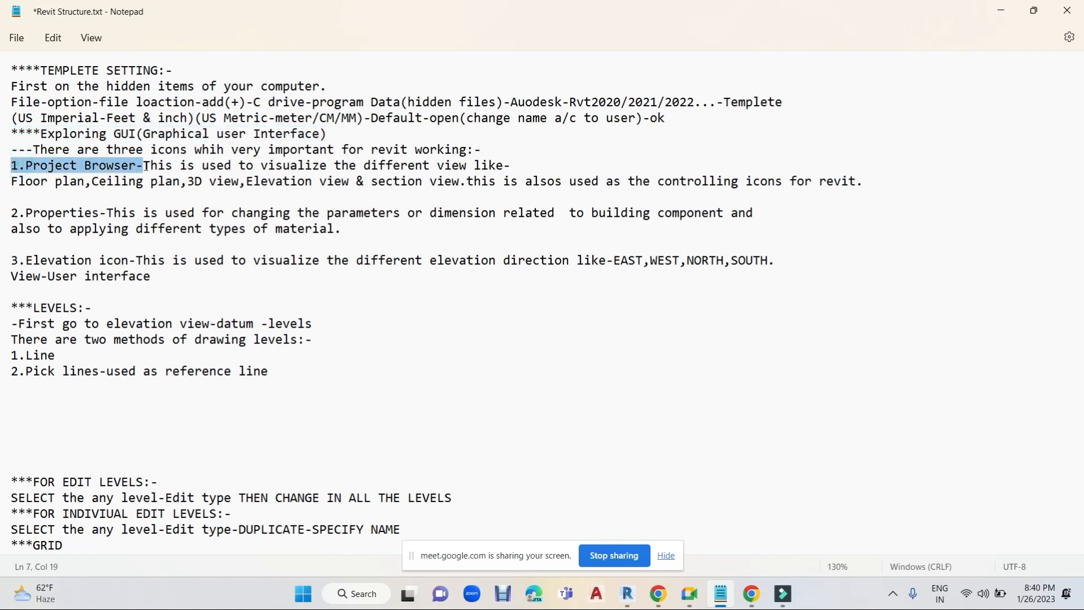
triple_click(12, 215)
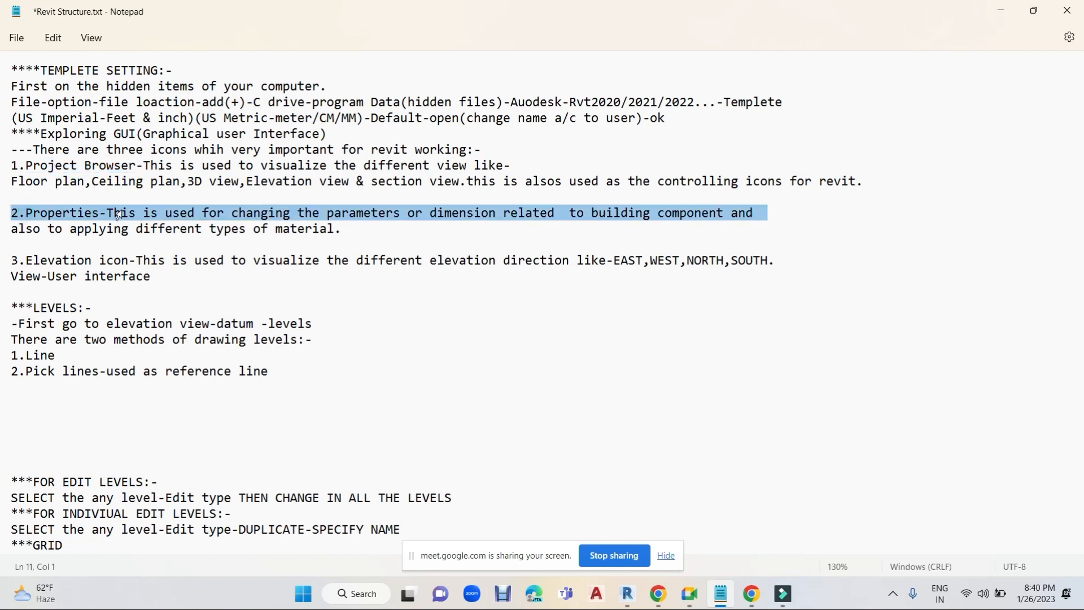
left_click_drag(12, 260, 138, 258)
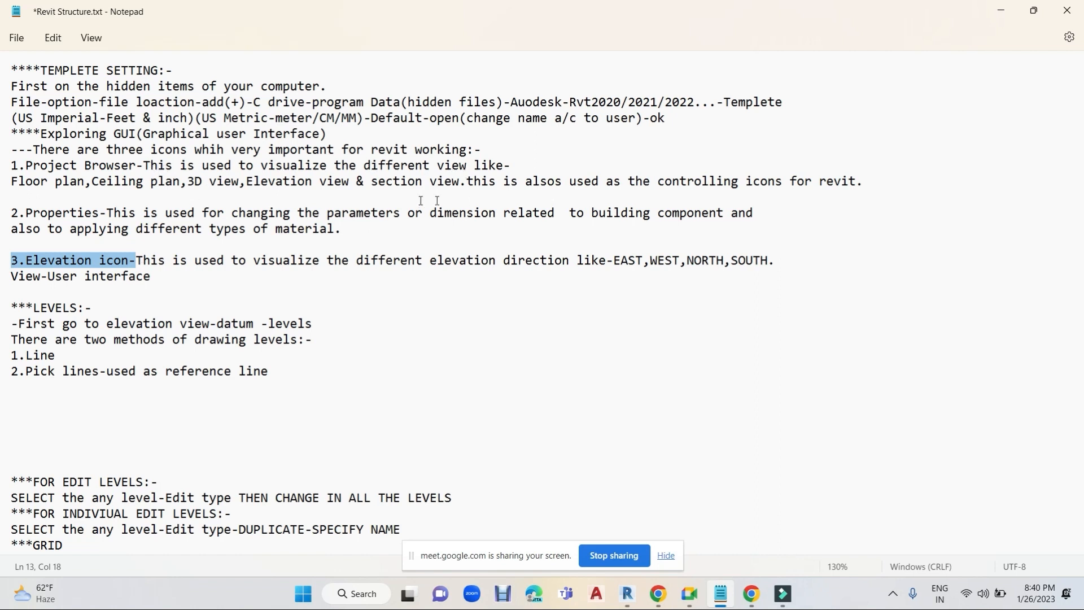
triple_click(14, 181)
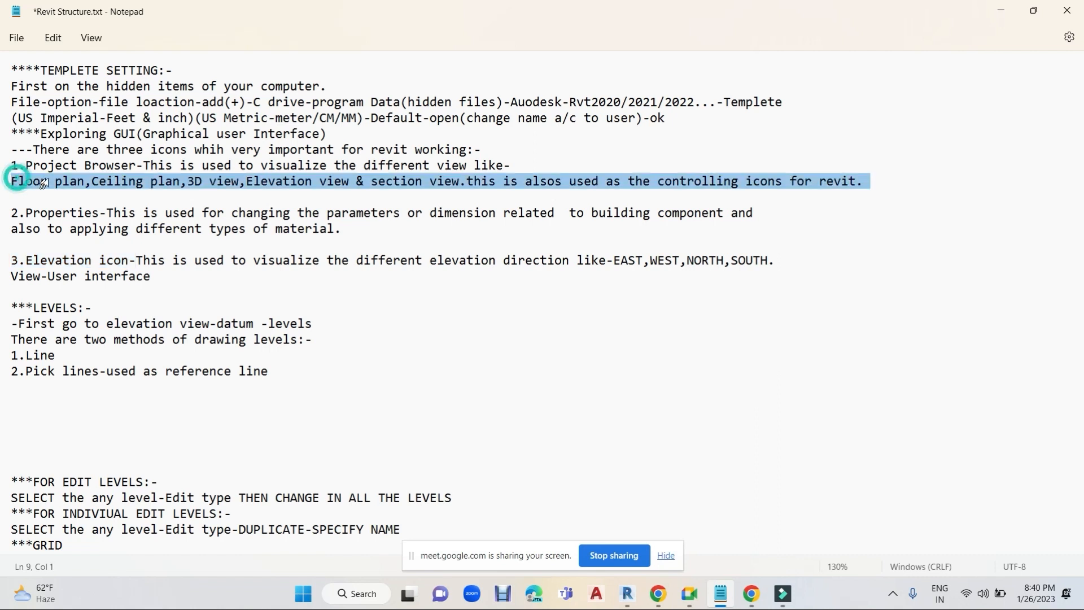
left_click(135, 193)
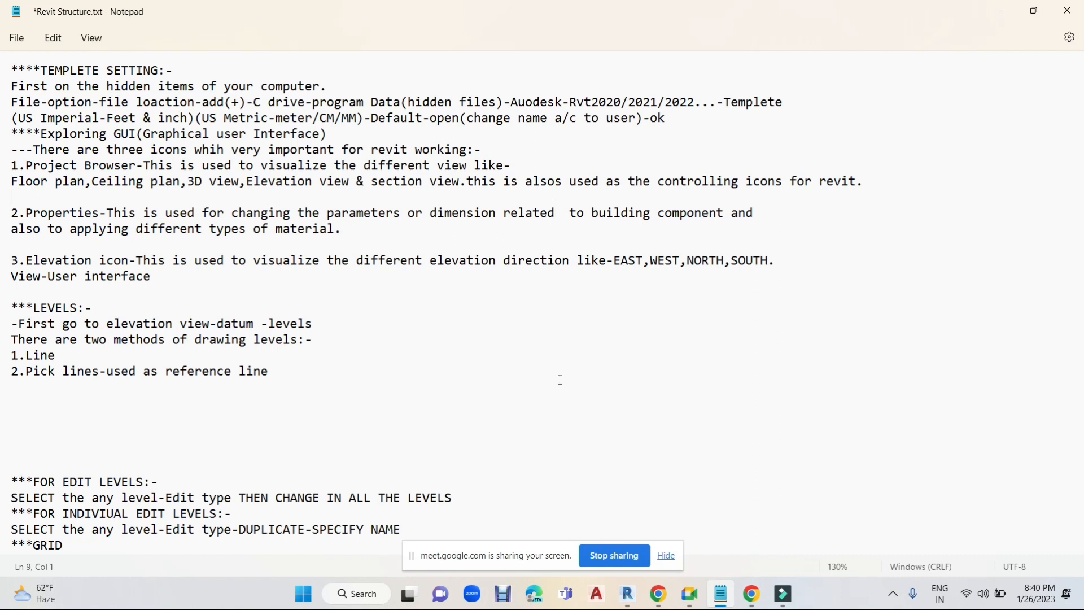
- Append "(press command LL)" to the LEVELS heading
scroll(107, 290, "down", 4)
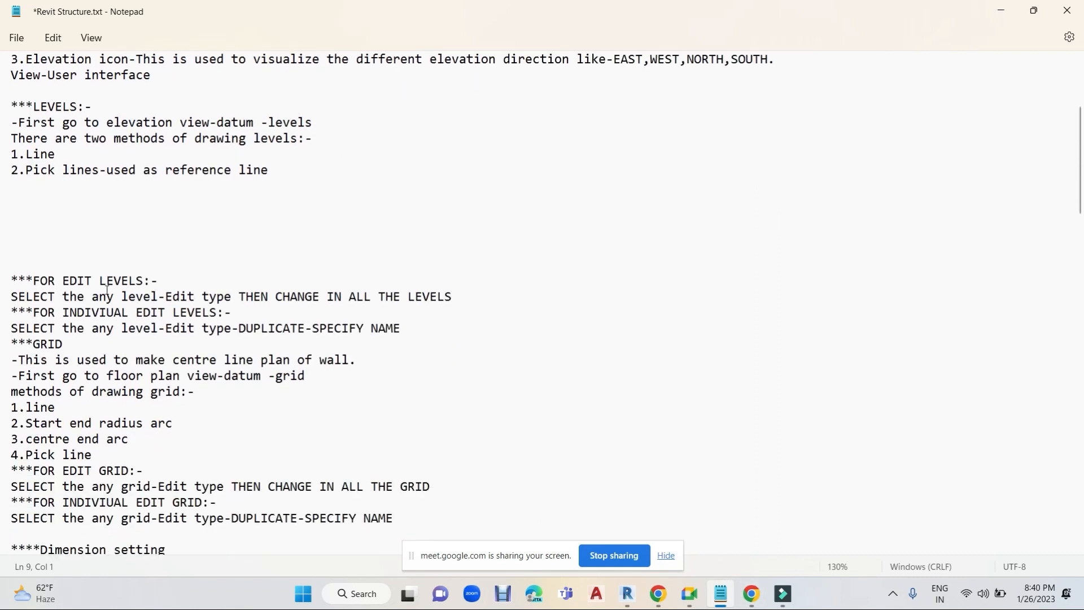
left_click_drag(13, 106, 88, 107)
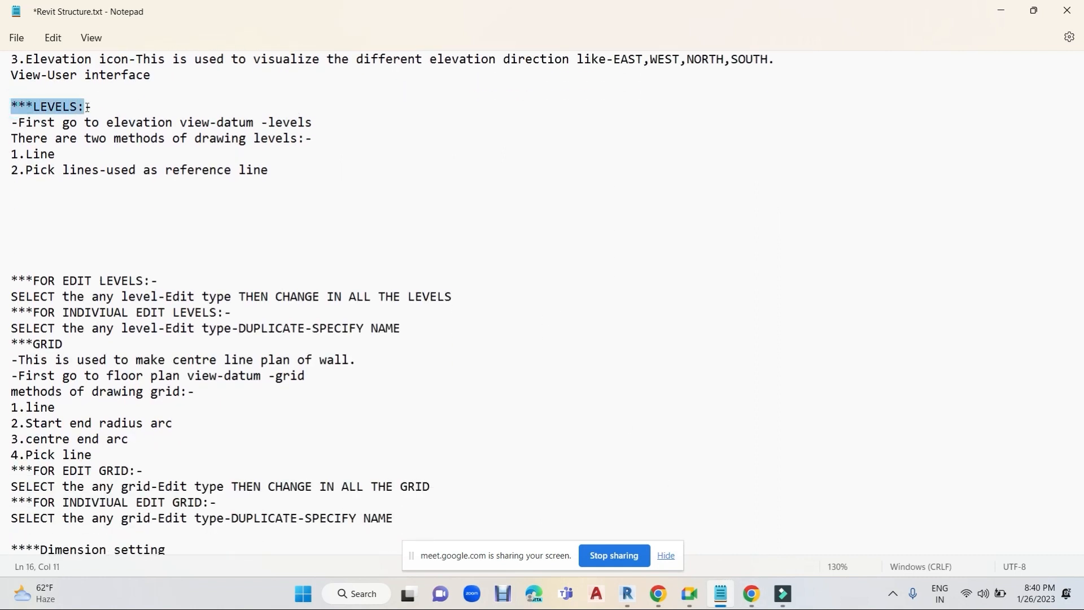
left_click(99, 106)
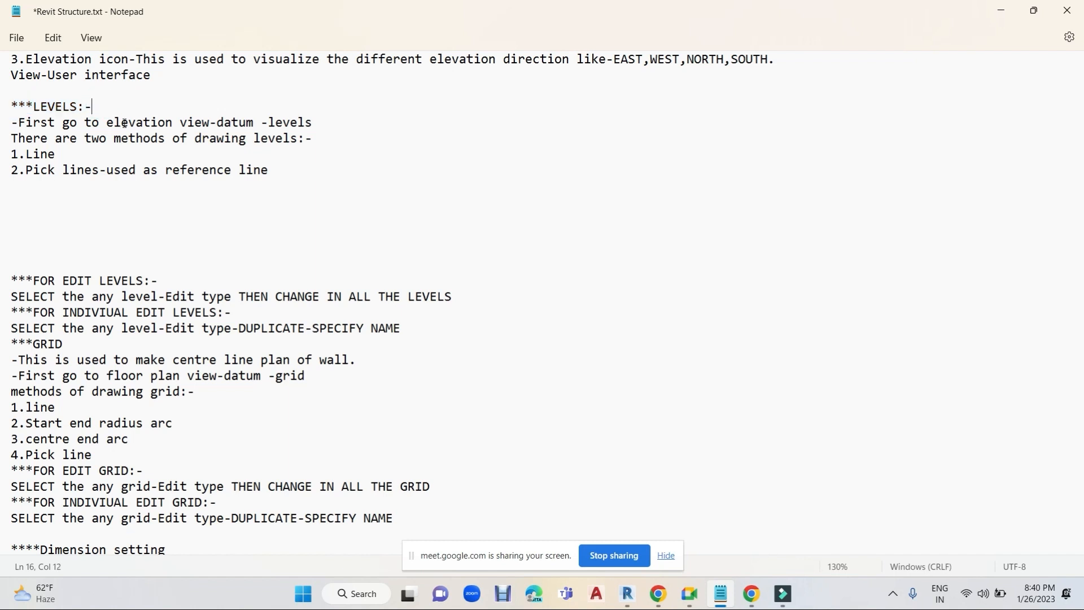
type("(")
type("LL")
key("Left")
key("Left")
type("press command")
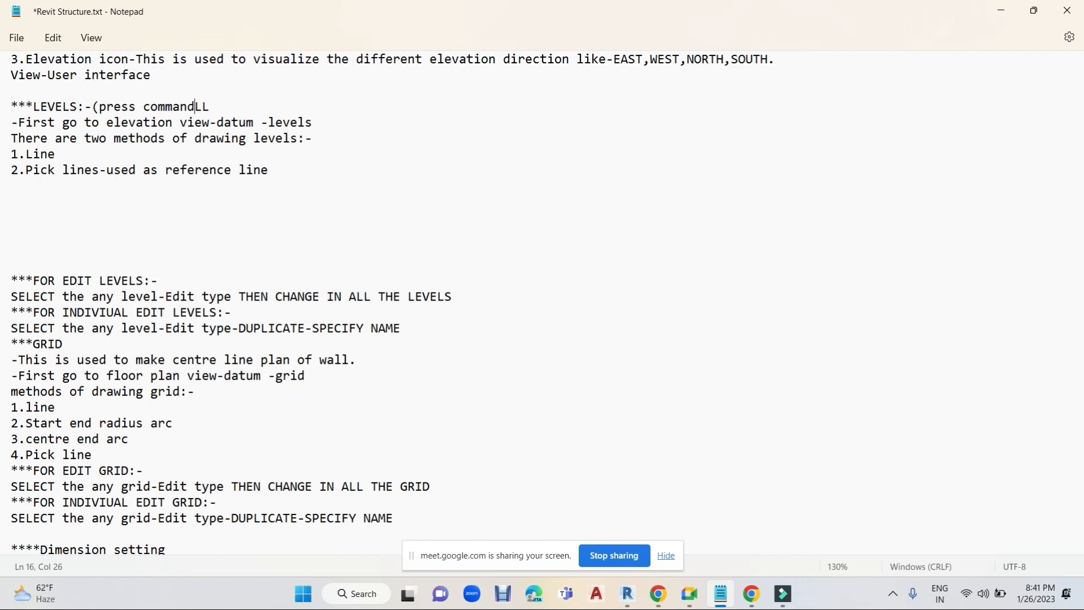
key("End")
type(")")
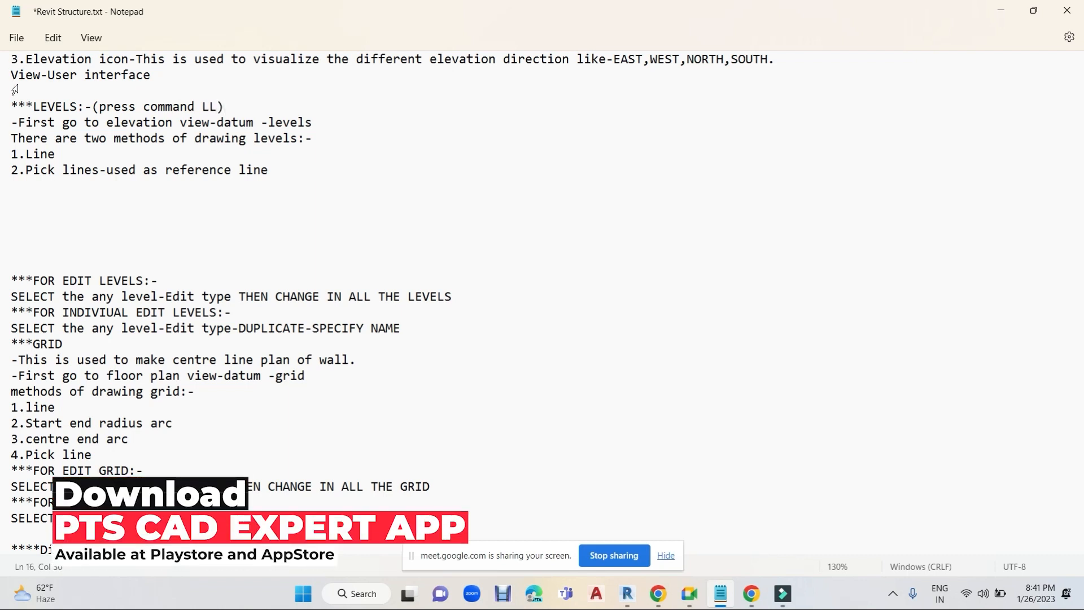
- Add four more dashes before "First go to elevation view" under the LEVELS heading and highlight parts of that line
left_click_drag(13, 107, 265, 102)
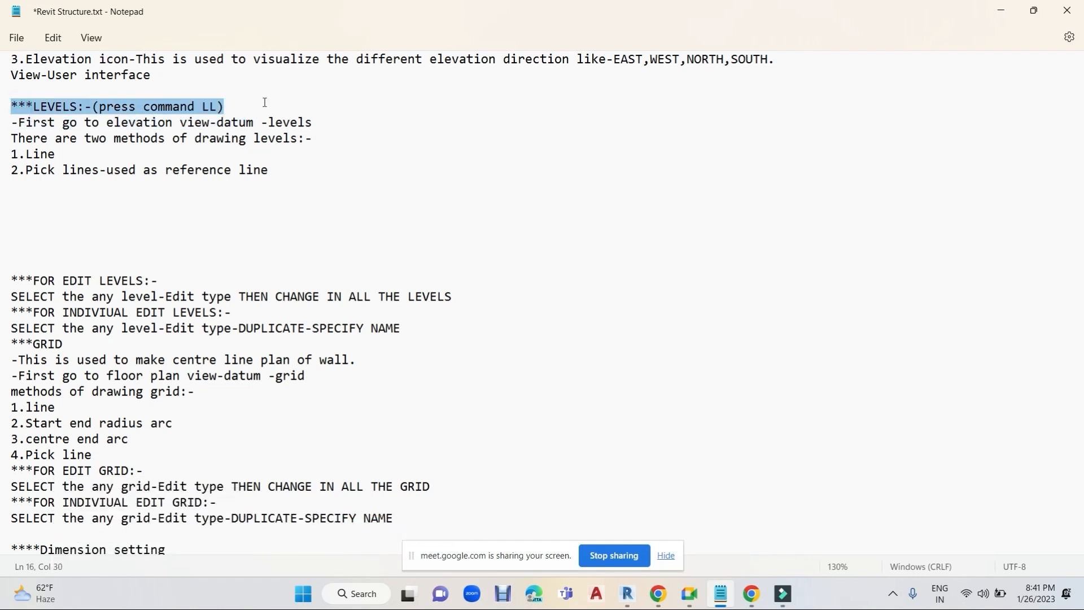
left_click(19, 122)
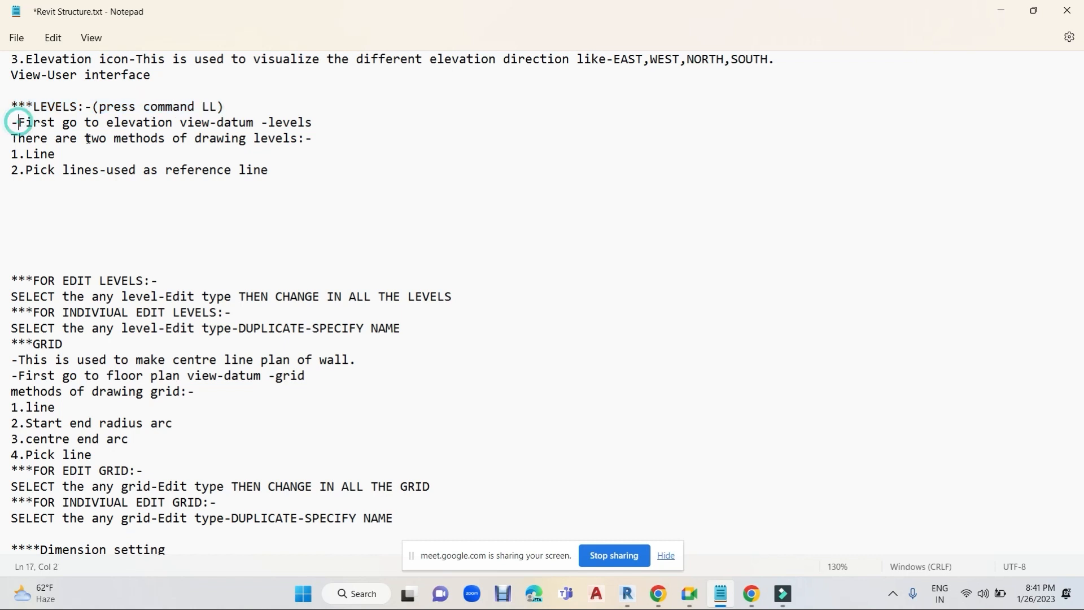
type("----")
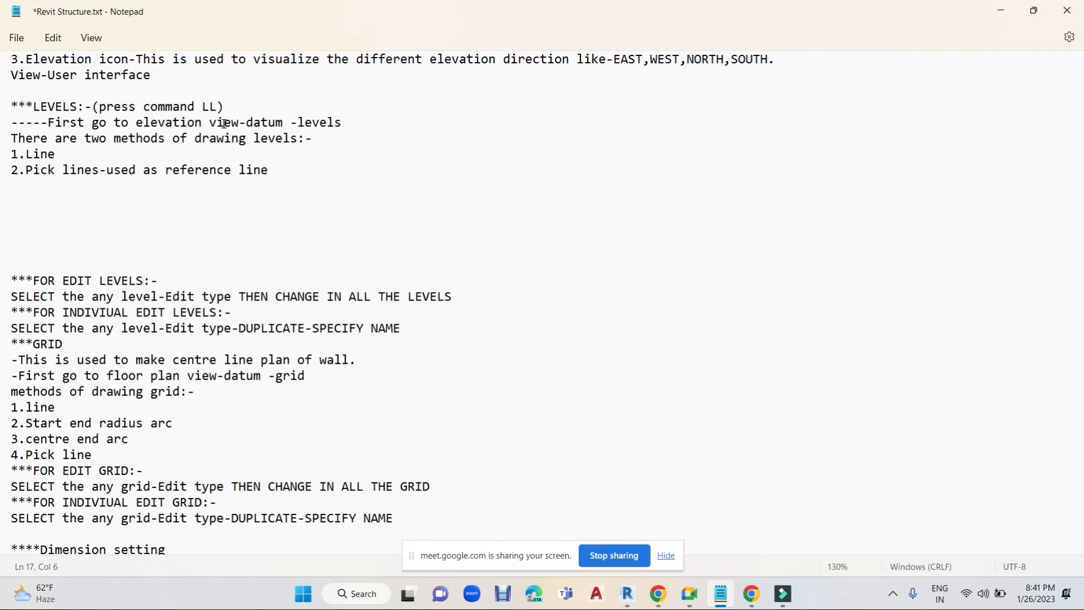
left_click_drag(239, 123, 49, 122)
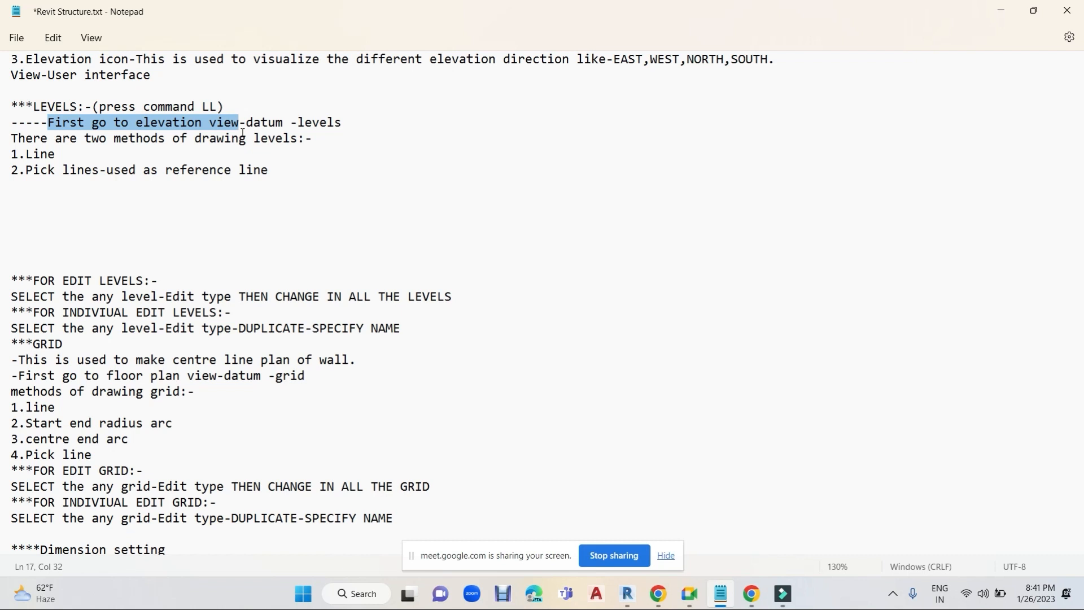
left_click_drag(246, 123, 344, 126)
left_click(287, 125)
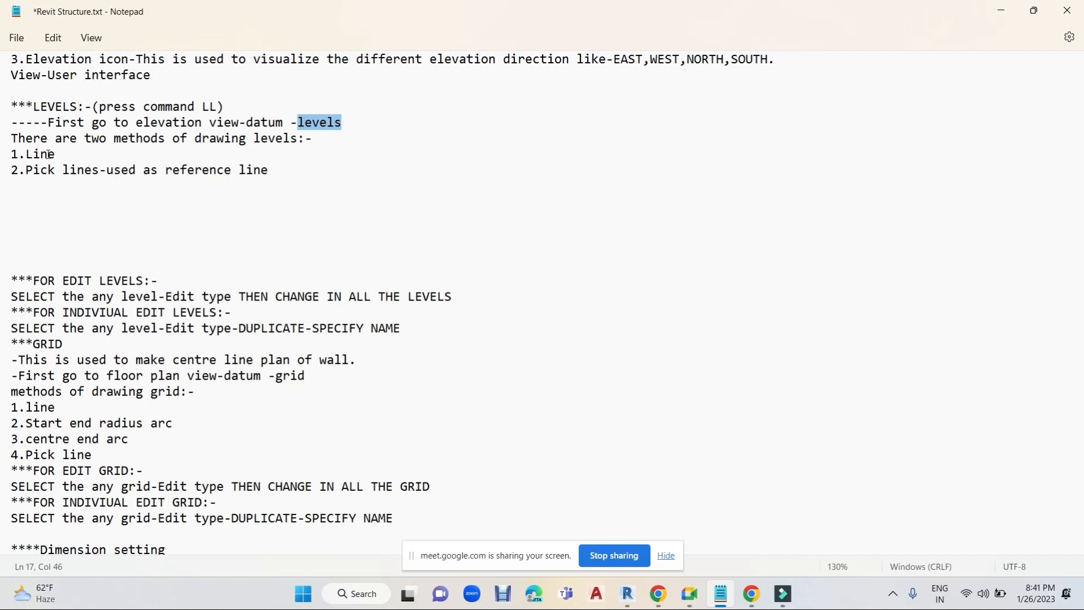
- Reword the level methods line to read "There are two methods to create levels:-"
left_click_drag(11, 138, 311, 140)
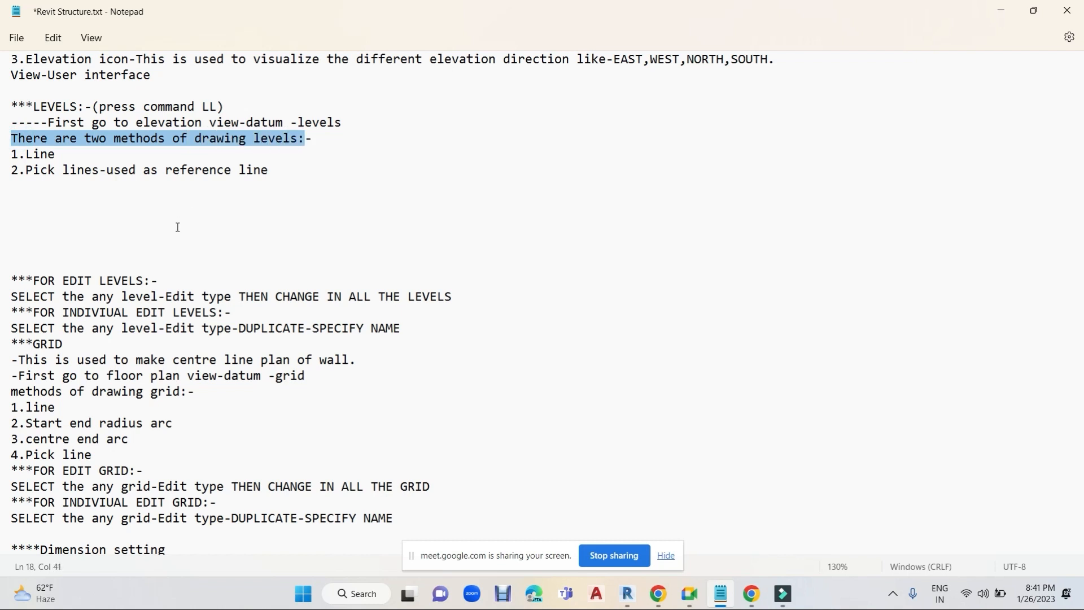
left_click(254, 142)
left_click_drag(247, 139, 171, 136)
type("to create")
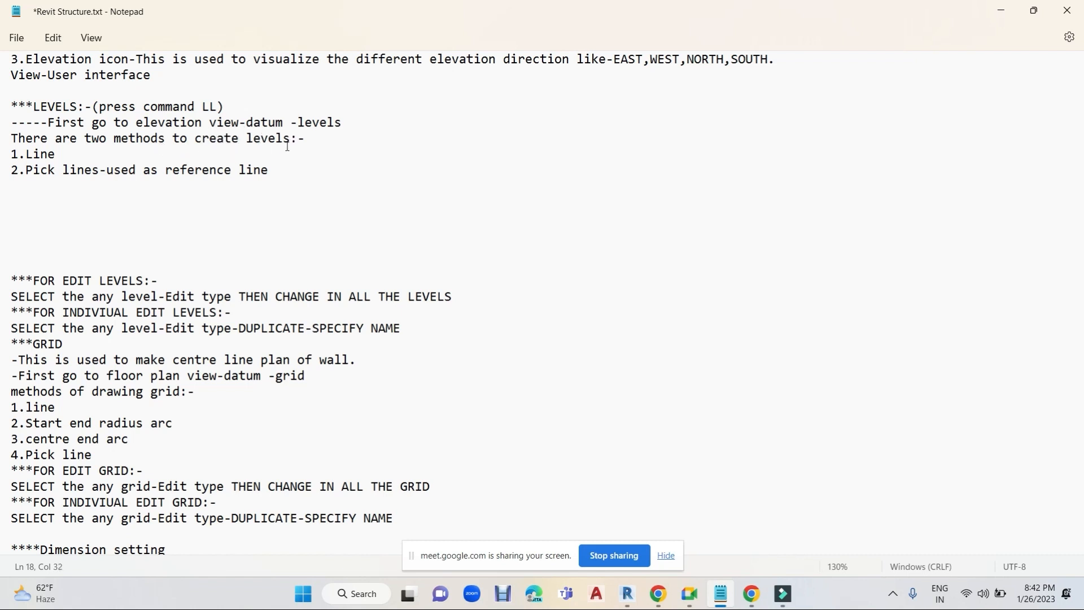
- Highlight the two level creation methods, Line and Pick lines, in the LEVELS notes
triple_click(59, 153)
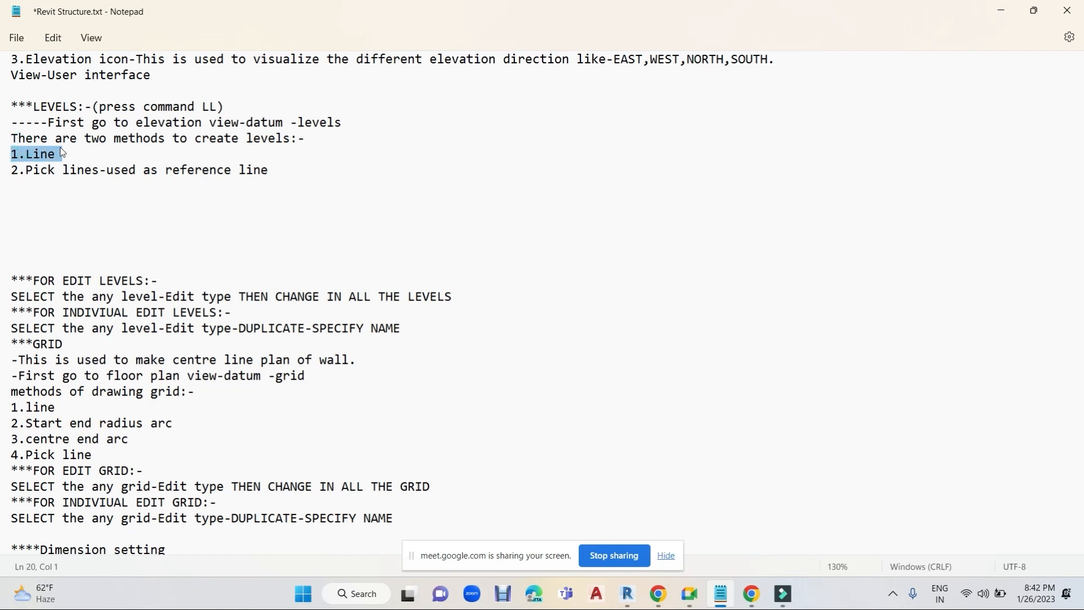
left_click_drag(11, 169, 94, 175)
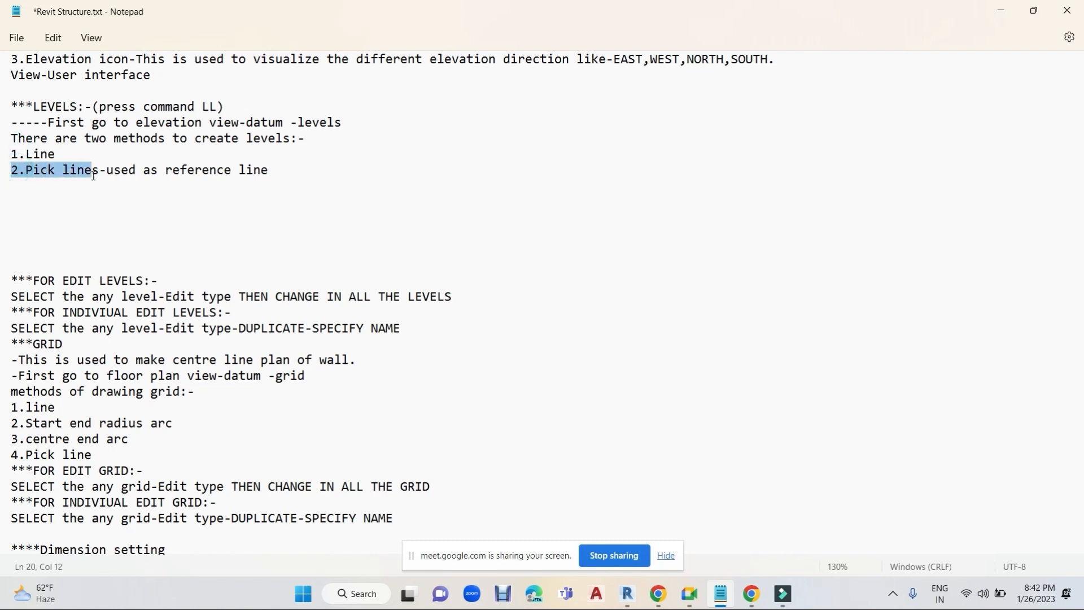
left_click_drag(285, 171, 9, 154)
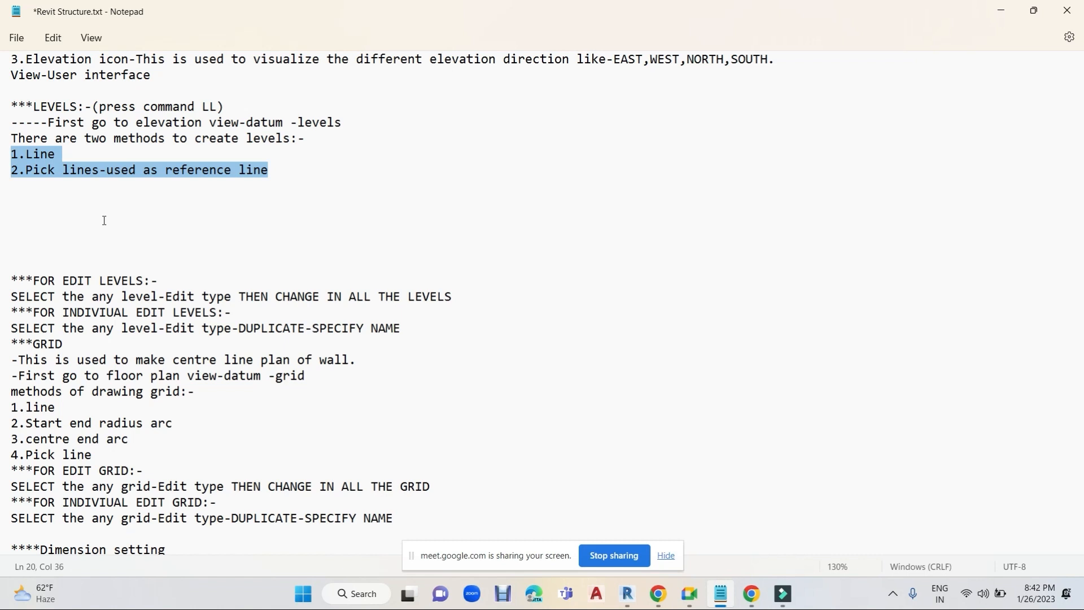
- Add the heading "Different layers of level:-" below the Pick lines entry, separated from it by a blank line
left_click(253, 192)
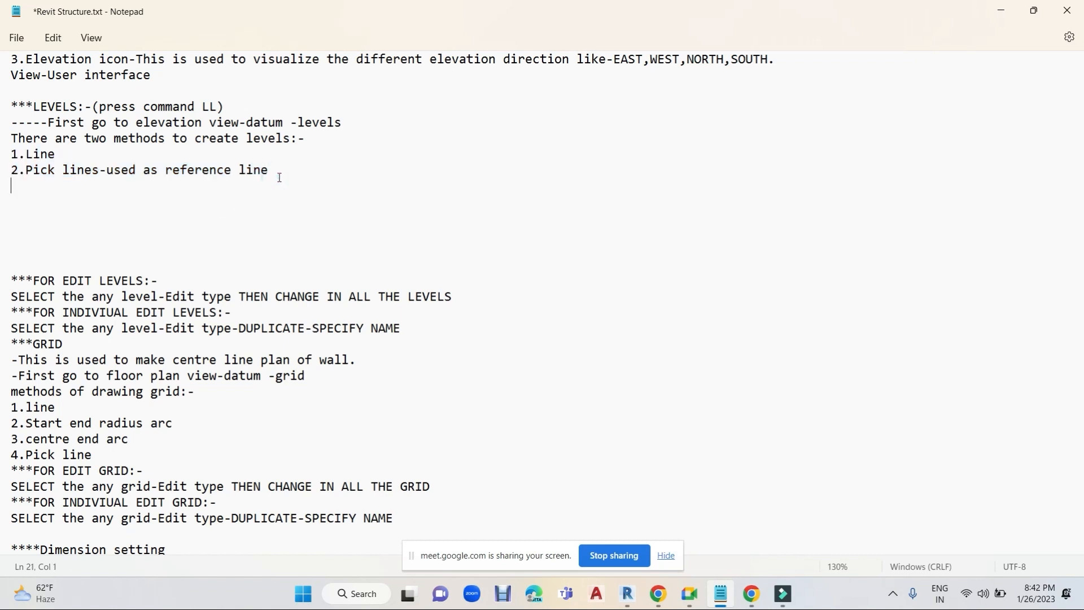
key("Return")
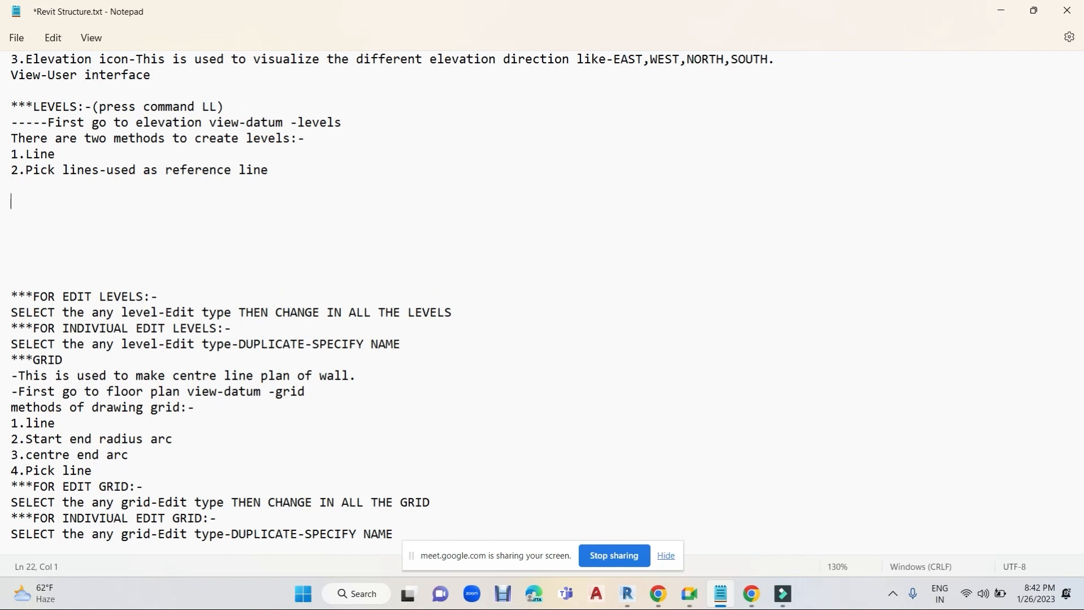
type("Different layers of level:-")
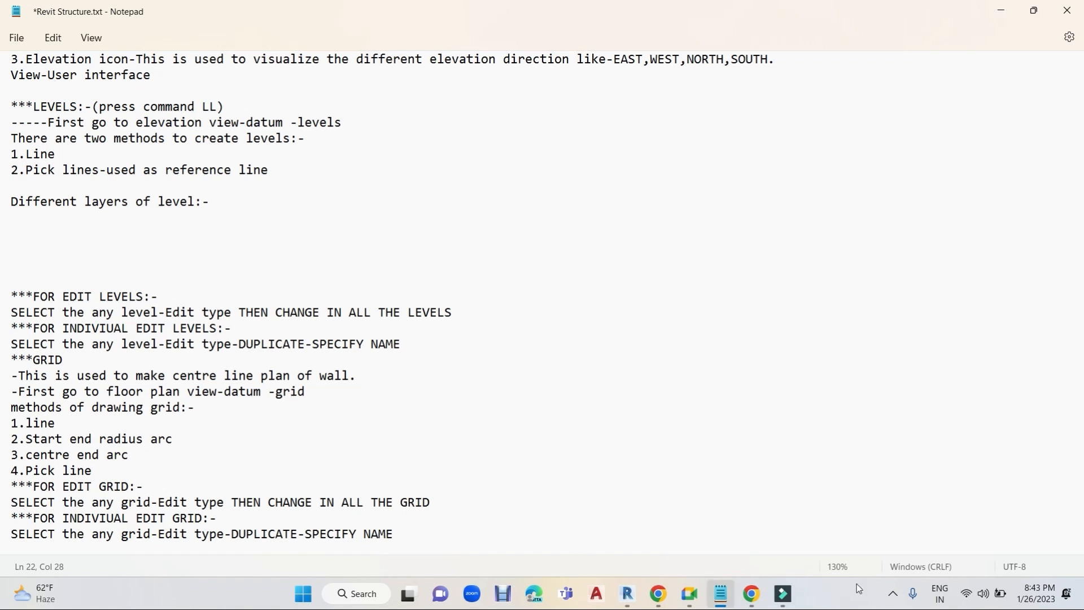
key("Return")
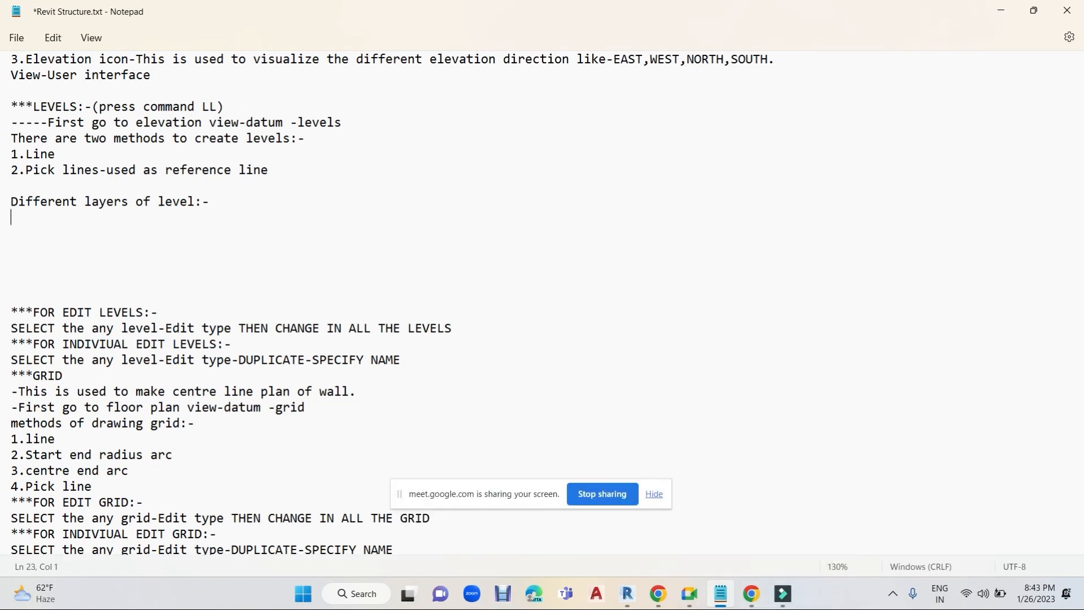
- List the first three layers under the new heading: "1.Foundation/Footing", "2.Plinth Level" and "3.Ground level"
type("1.Foundation")
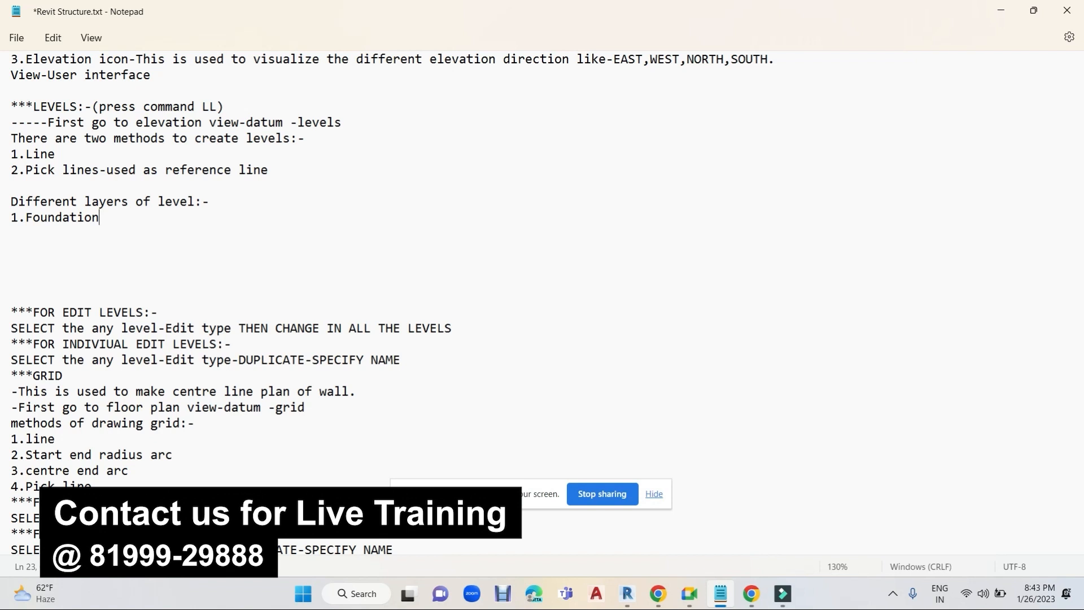
type("/F")
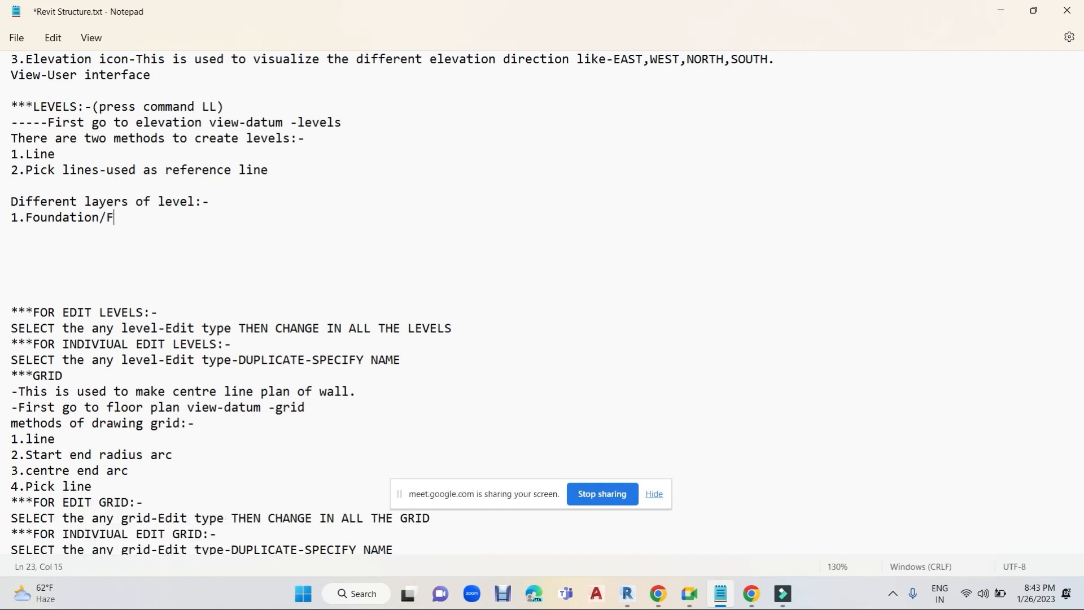
type("ooting")
key("Return")
type("2.")
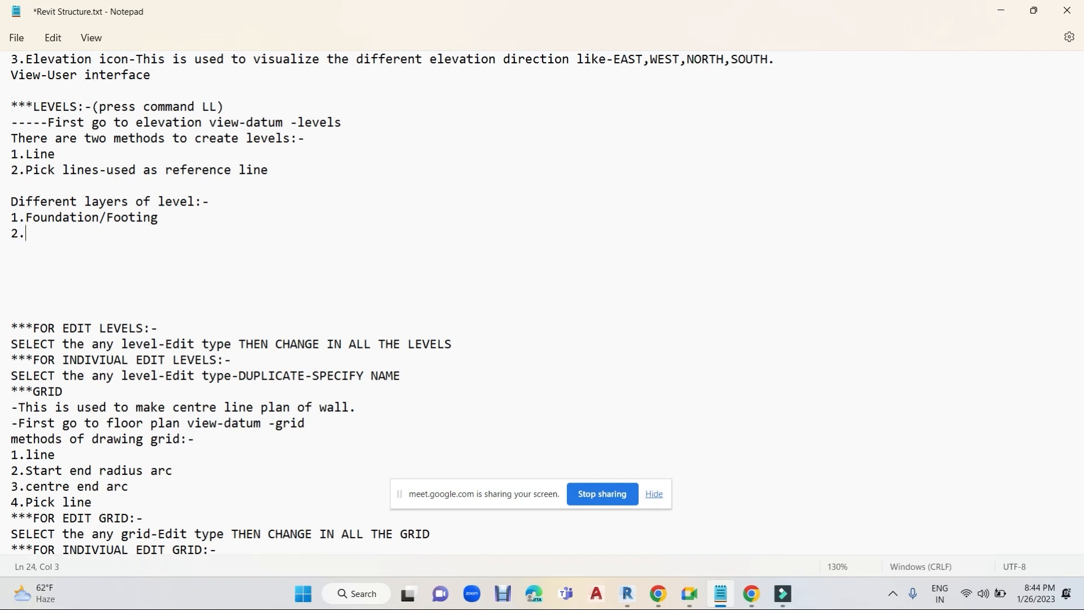
type("Plinth Level")
key("Return")
type("3")
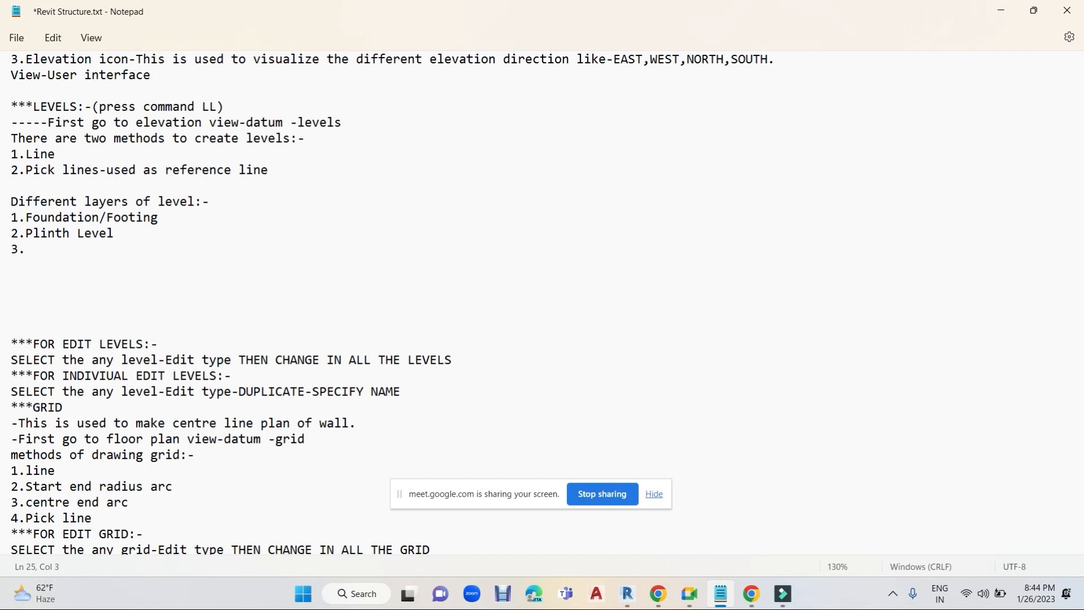
type(".Ground level")
key("Return")
- Continue the layer list with "4.Ground floor beam/first floor" and "5.First floor beam/Second Floor"
type("4.")
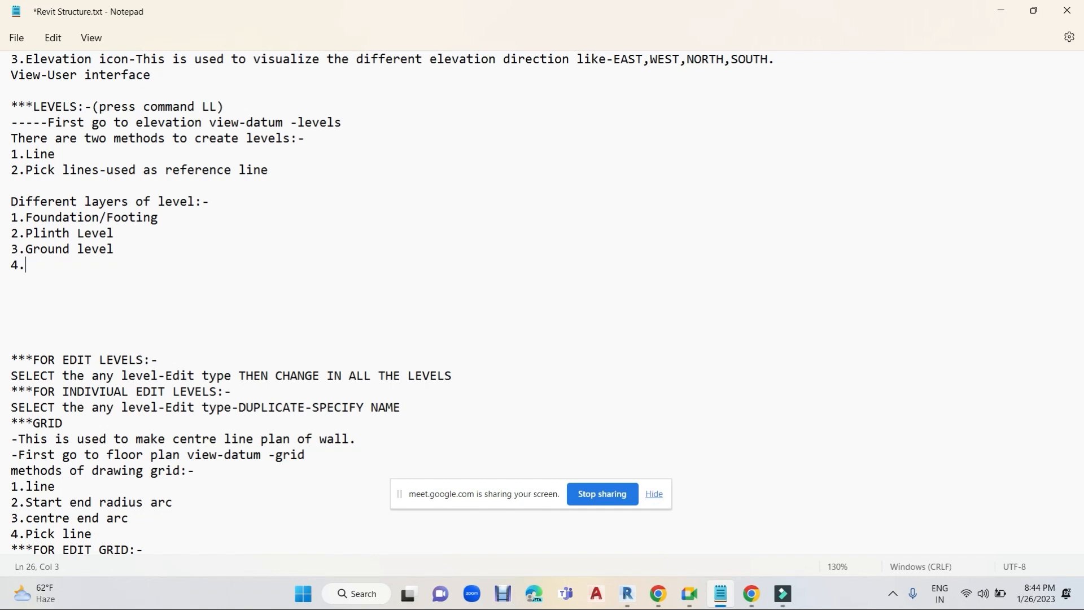
type("Ground floor bea")
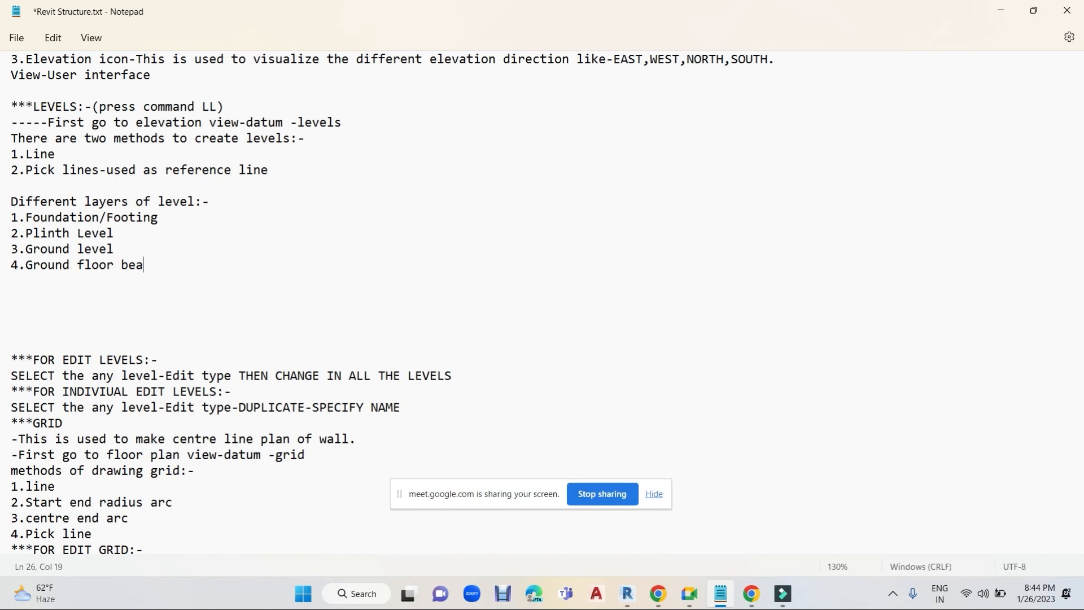
type("m/first floor")
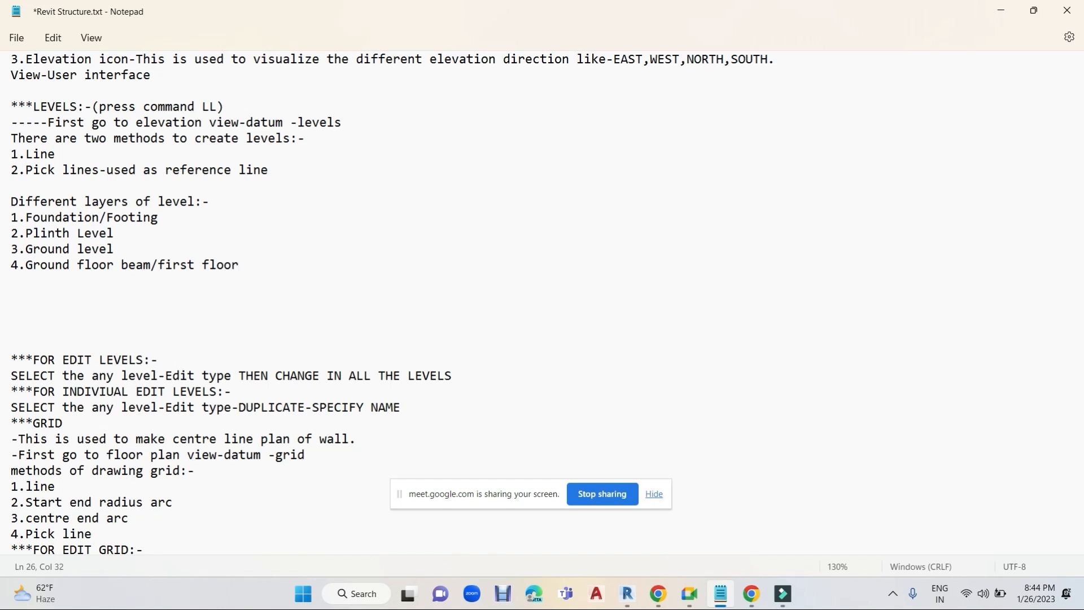
key("Return")
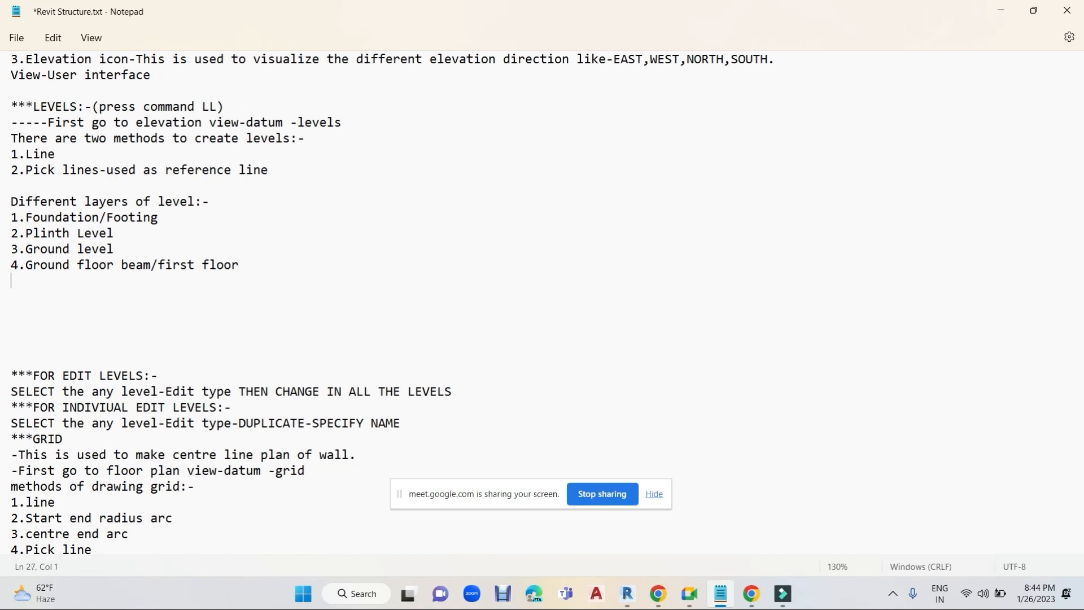
type("5.First")
type("floor beam/Se")
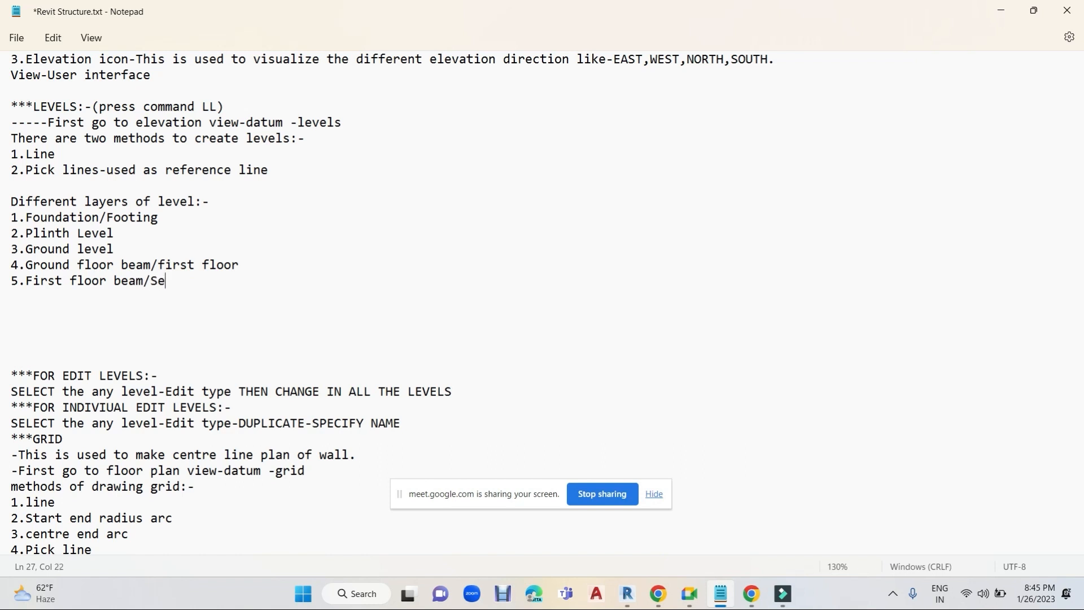
type("cond Floor")
- Insert the entry "4.Lintel Level" on a new line directly below "3.Ground level"
left_click(113, 249)
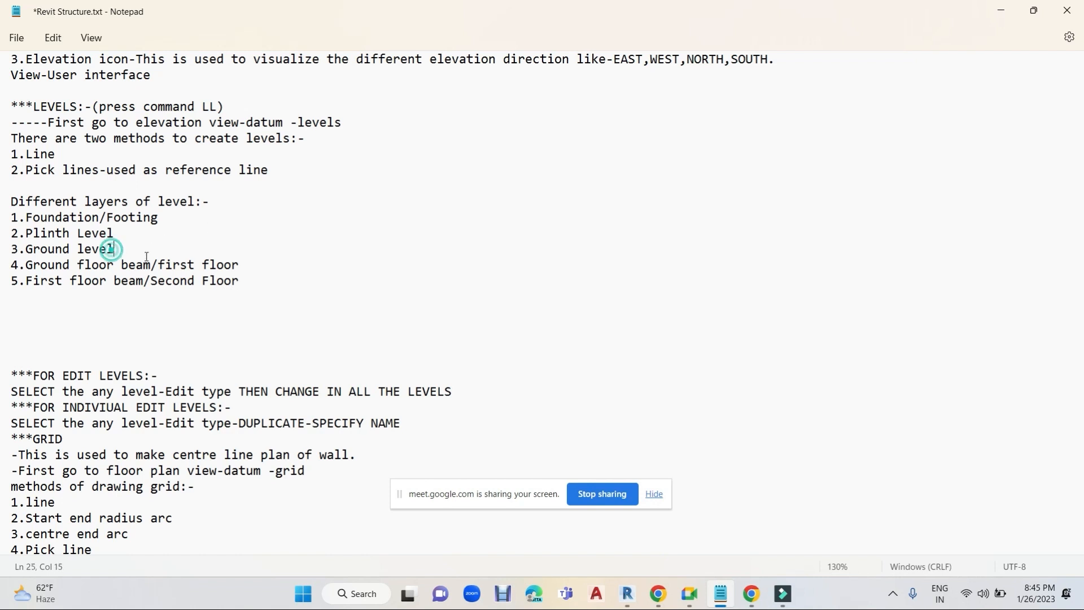
key("Return")
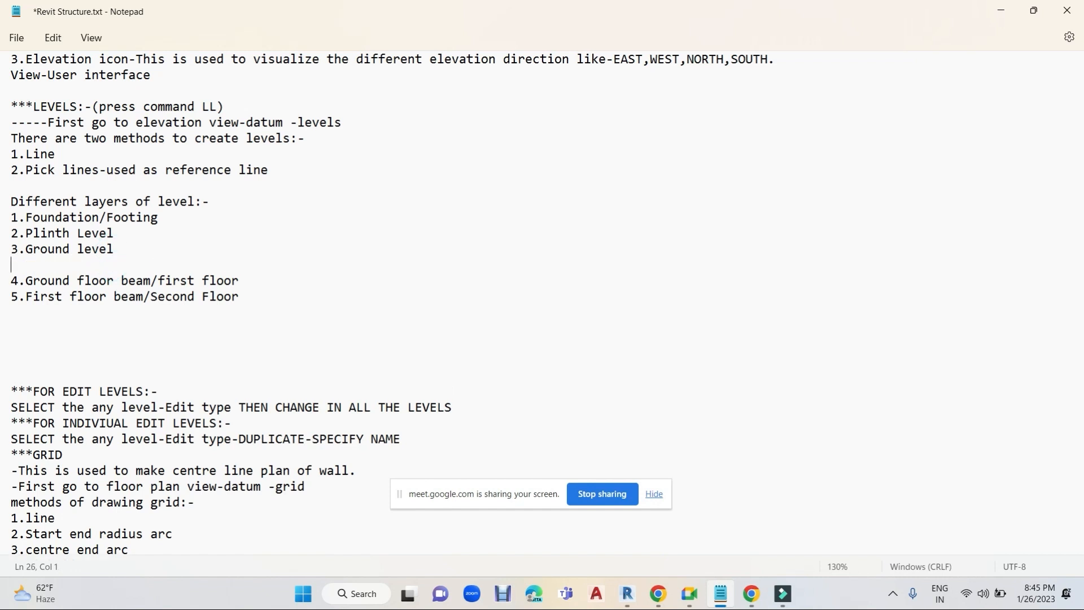
type("4.Lintel Level")
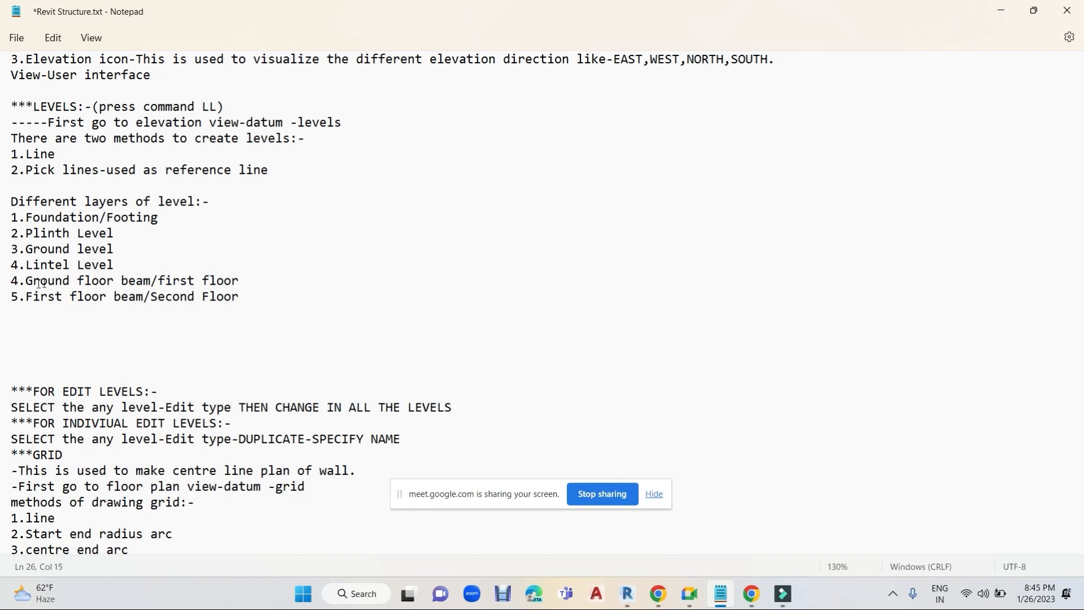
- Renumber the two floor beam entries as 5 and 6, and append "......" to the Second Floor entry
left_click(18, 282)
key("BackSpace")
type("5")
left_click(18, 297)
key("BackSpace")
type("6")
left_click(249, 298)
type("......")
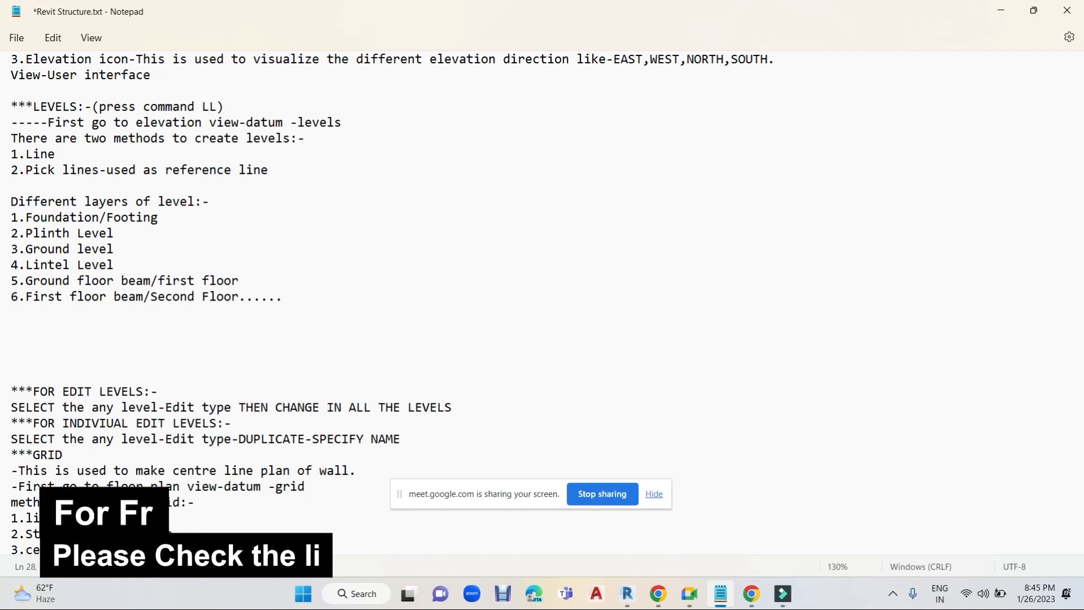
- Remove three blank lines above the FOR EDIT LEVELS heading and highlight the whole LEVELS section
left_click(74, 338)
key("BackSpace")
key("BackSpace")
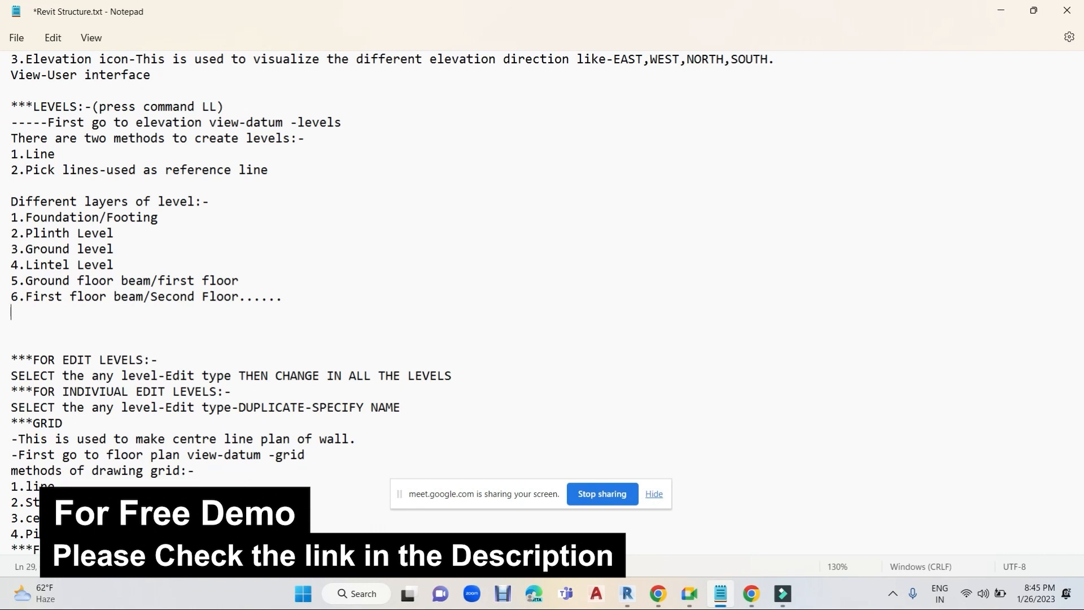
key("BackSpace")
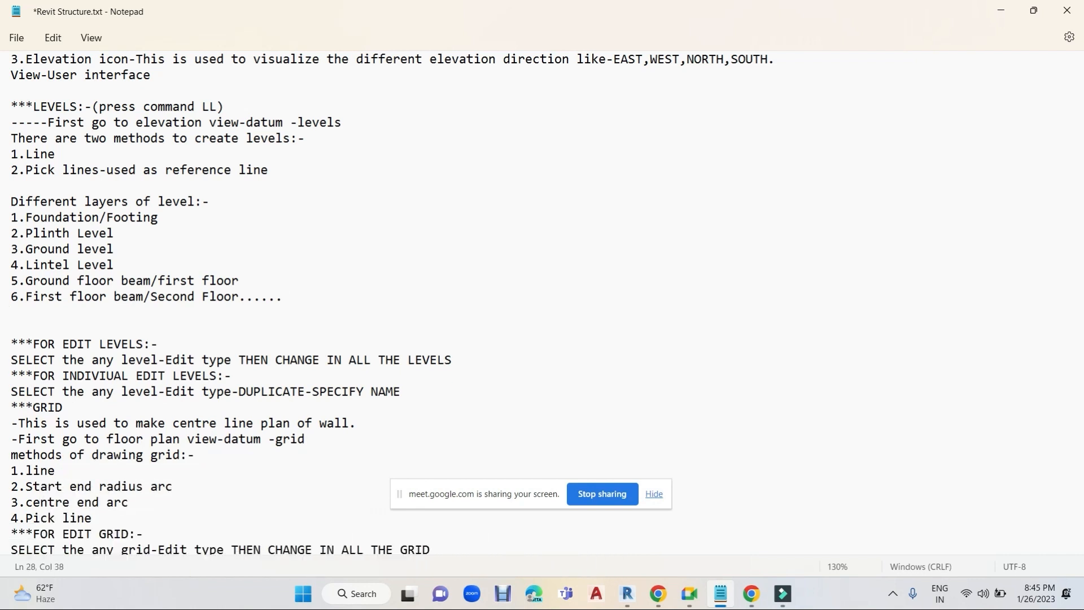
mouse_move(689, 597)
left_click_drag(12, 102, 291, 304)
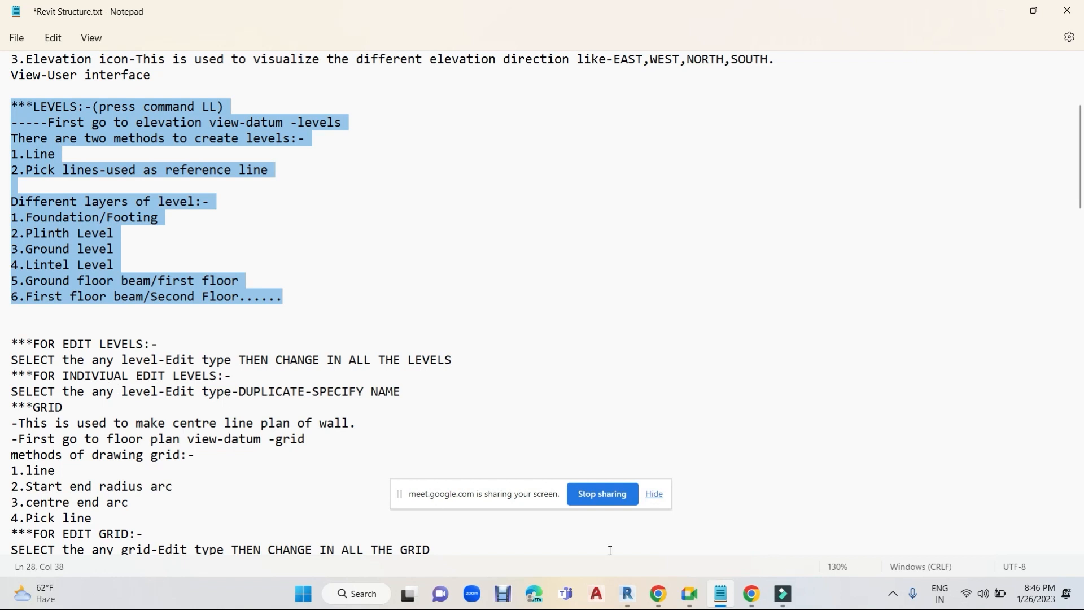
- Switch to Revit, create a new project from the Revit Live Session Metric template and hide the screen-sharing notice
left_click(627, 593)
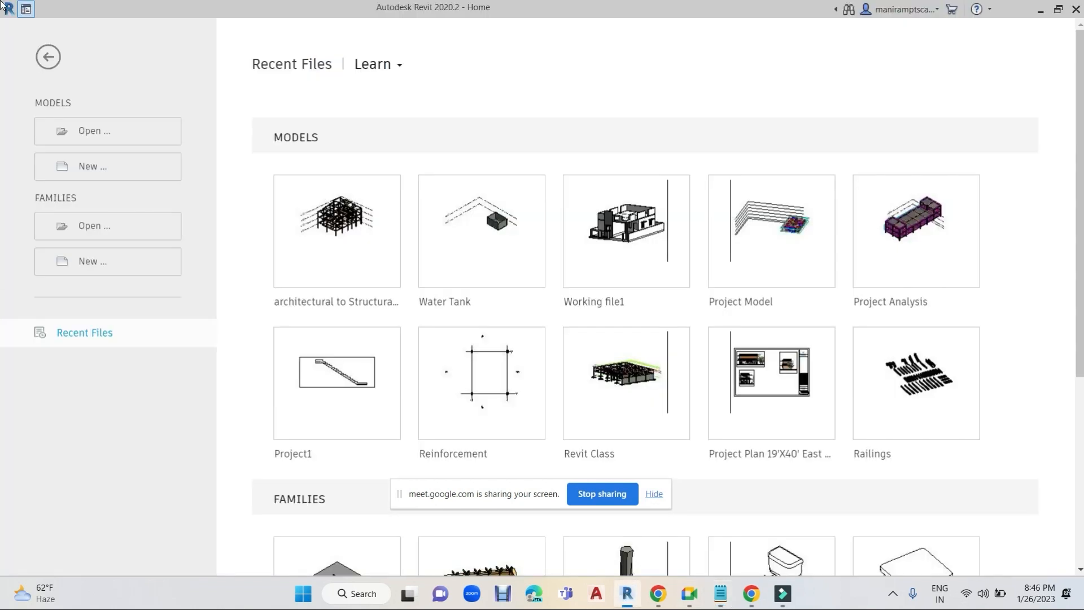
left_click(99, 164)
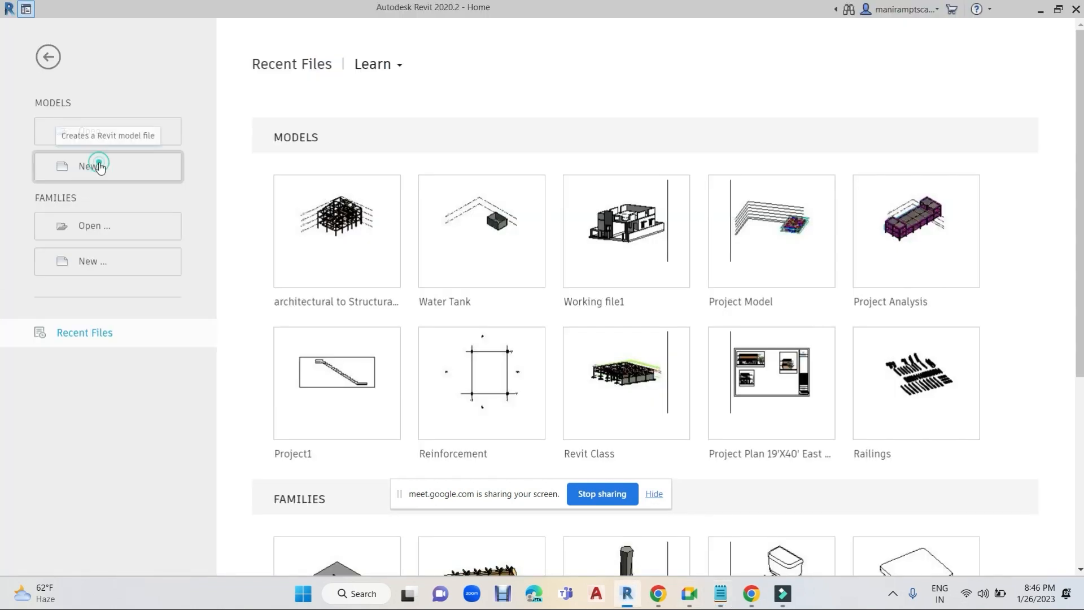
left_click(232, 264)
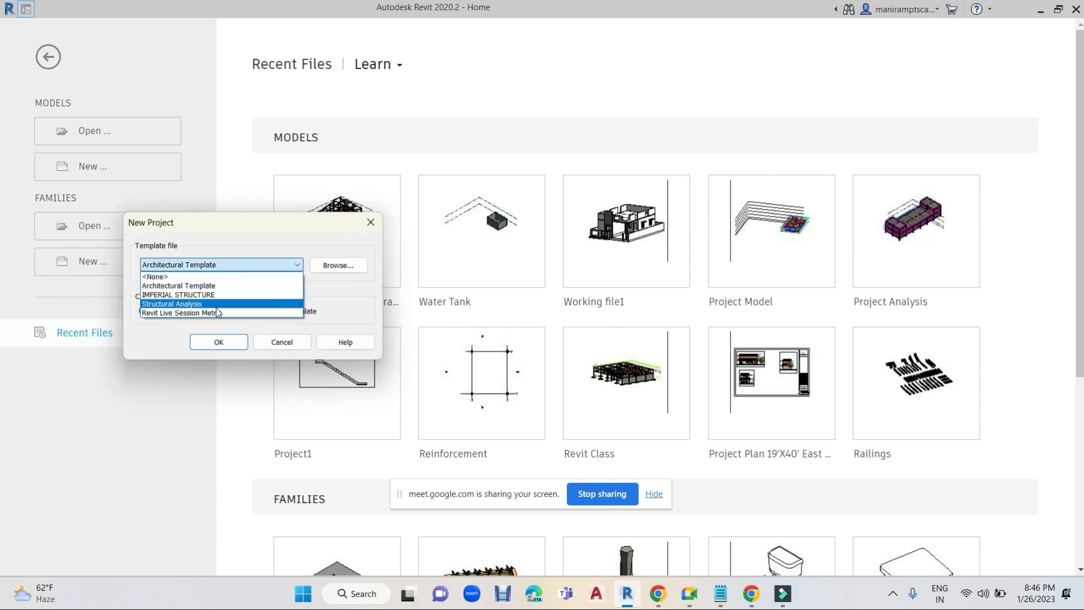
left_click(217, 312)
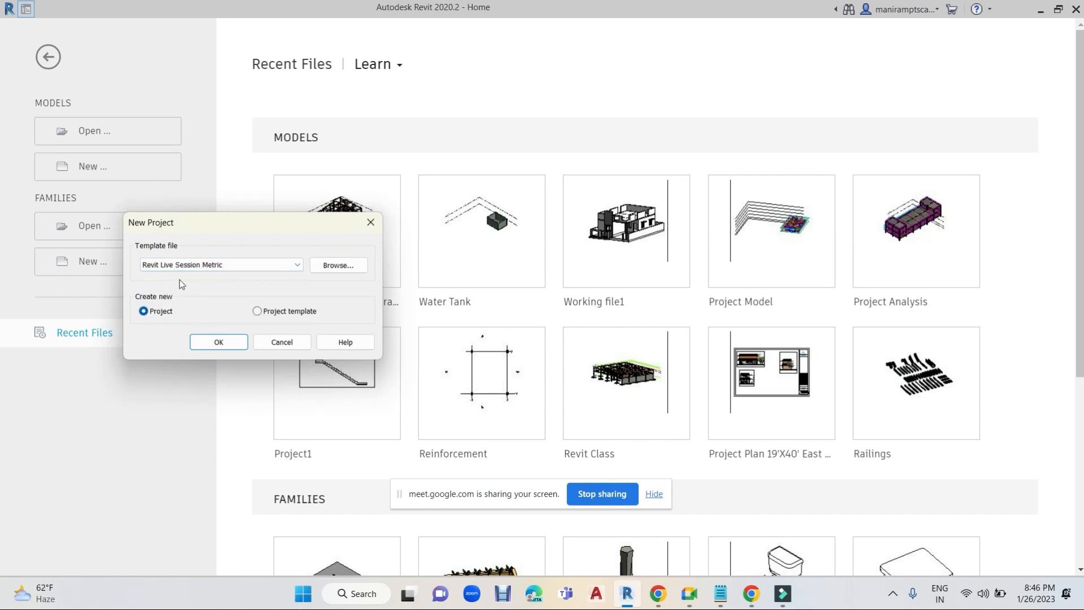
left_click(219, 342)
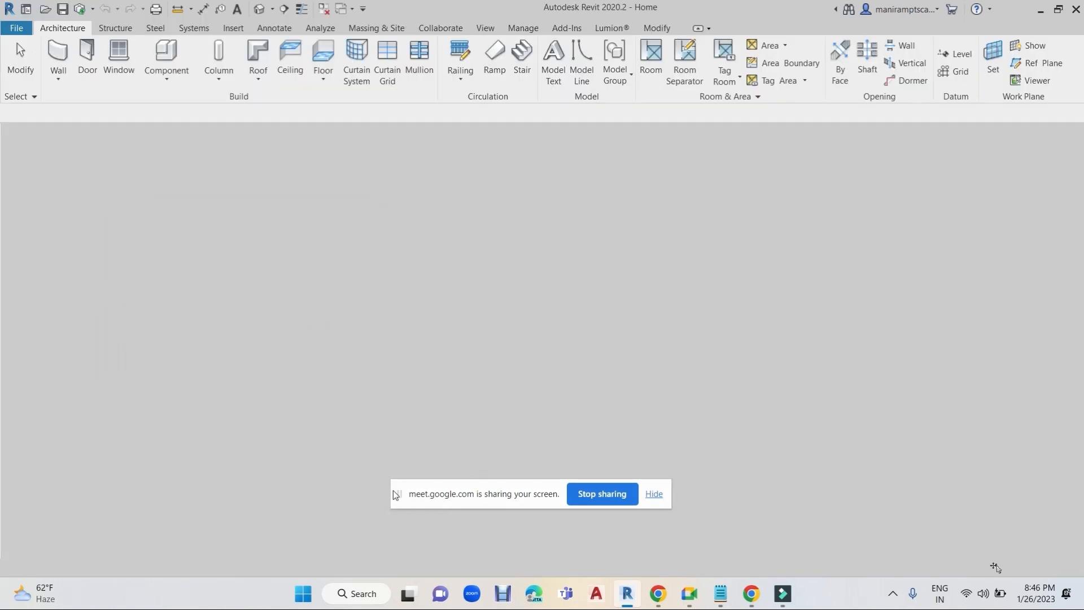
left_click(654, 495)
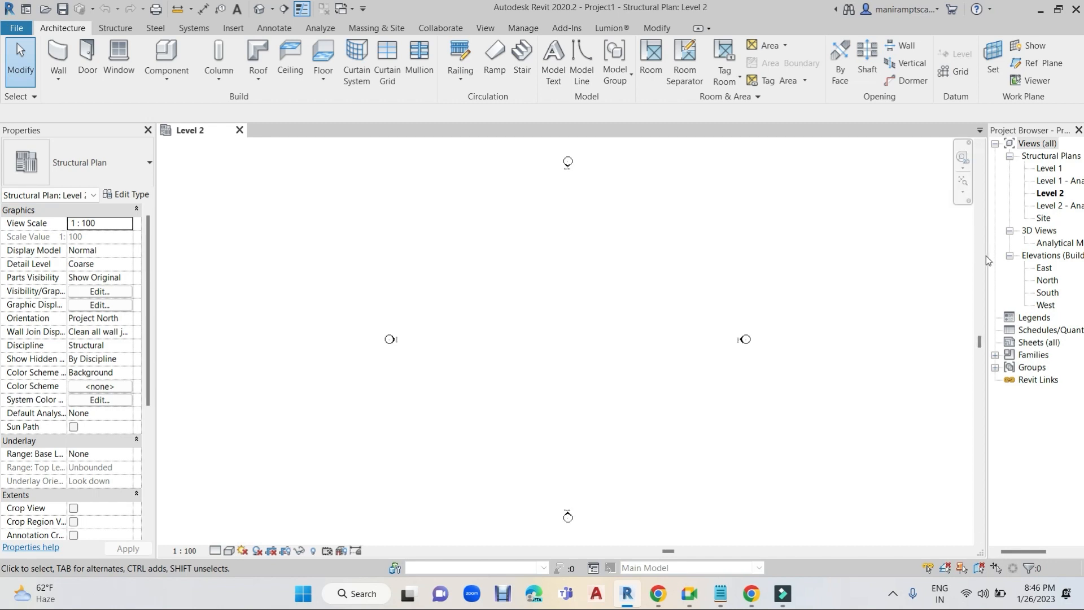
- Widen the Project Browser, show the Structure tools and open the East building elevation view
left_click_drag(988, 260, 943, 258)
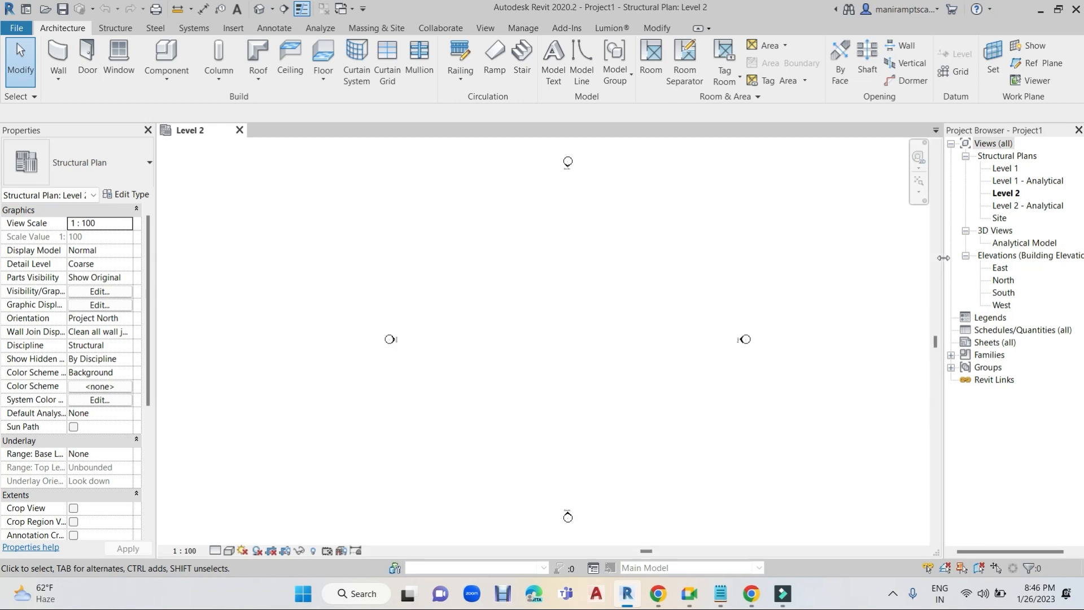
left_click(1000, 269)
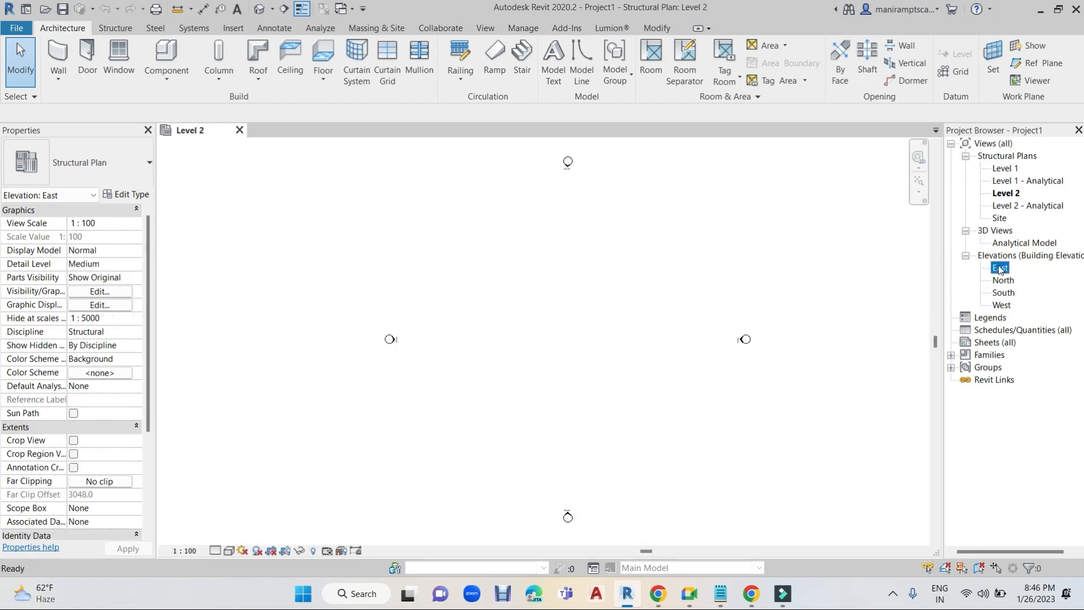
left_click(111, 29)
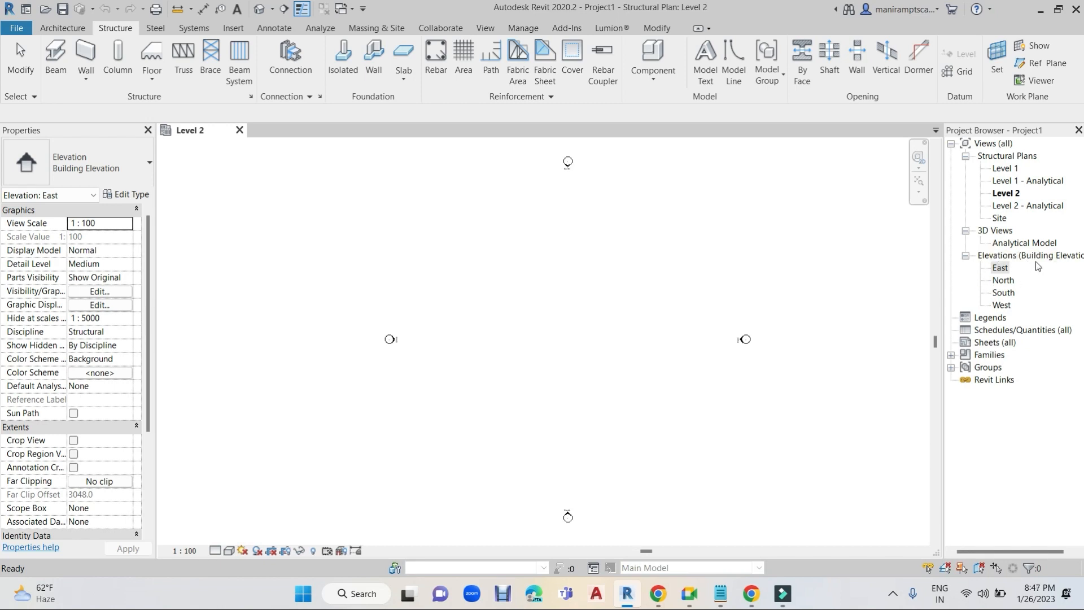
left_click(1004, 280)
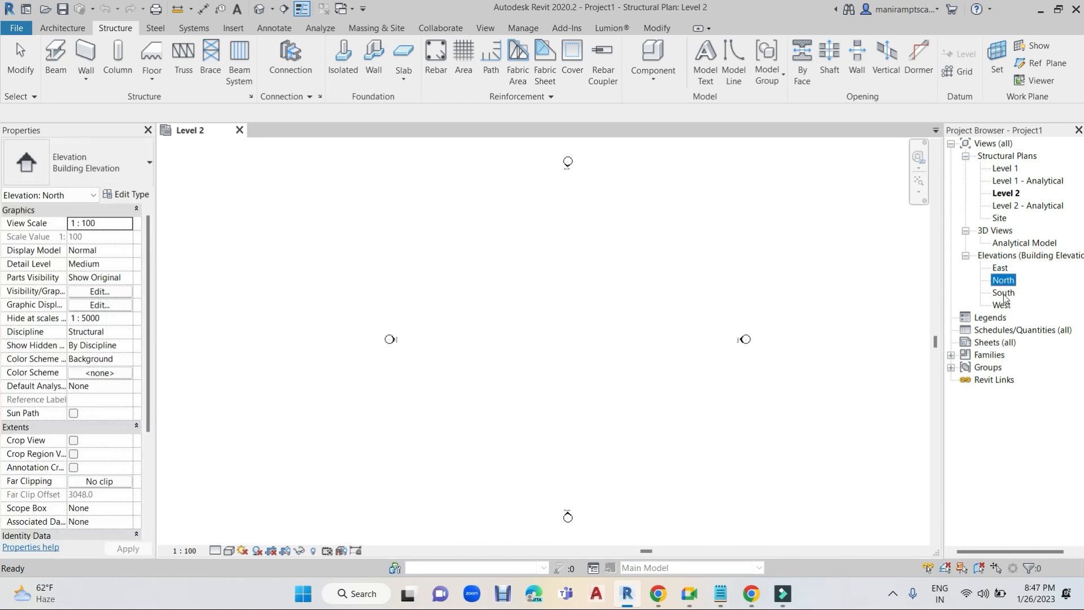
left_click(1004, 306)
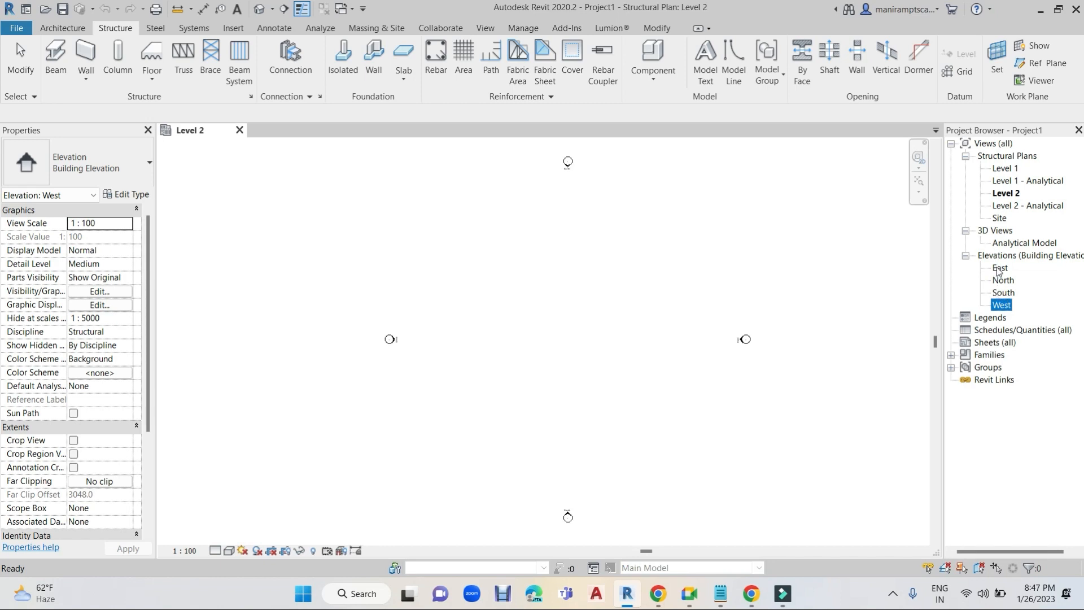
double_click(998, 269)
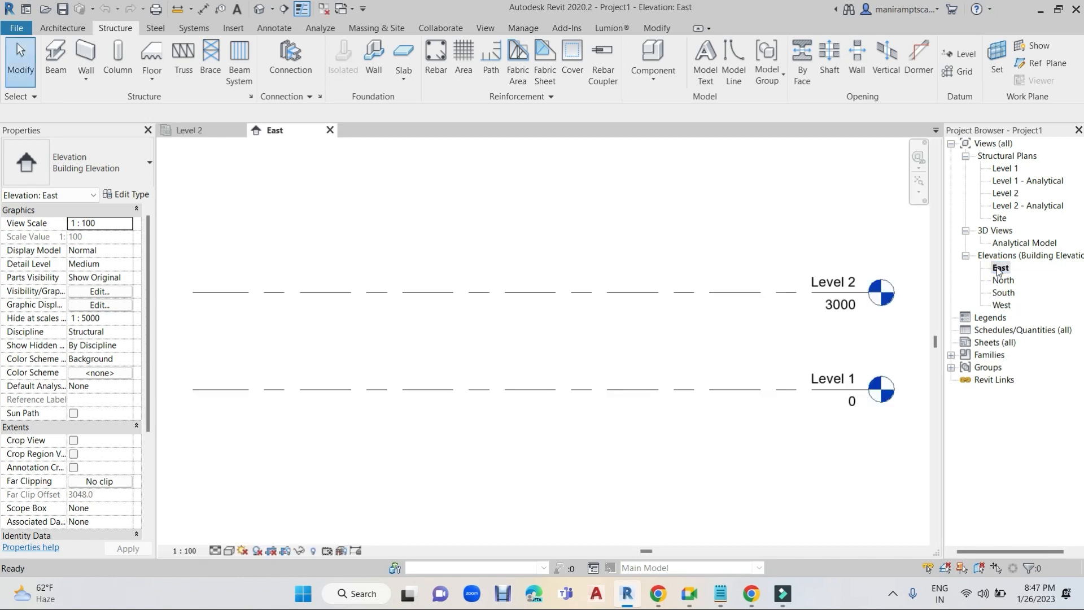
- Look at the Level 1 structural plan, return to the East elevation and examine the two existing levels
scroll(590, 356, "down", 2)
middle_click_drag(658, 336, 630, 350)
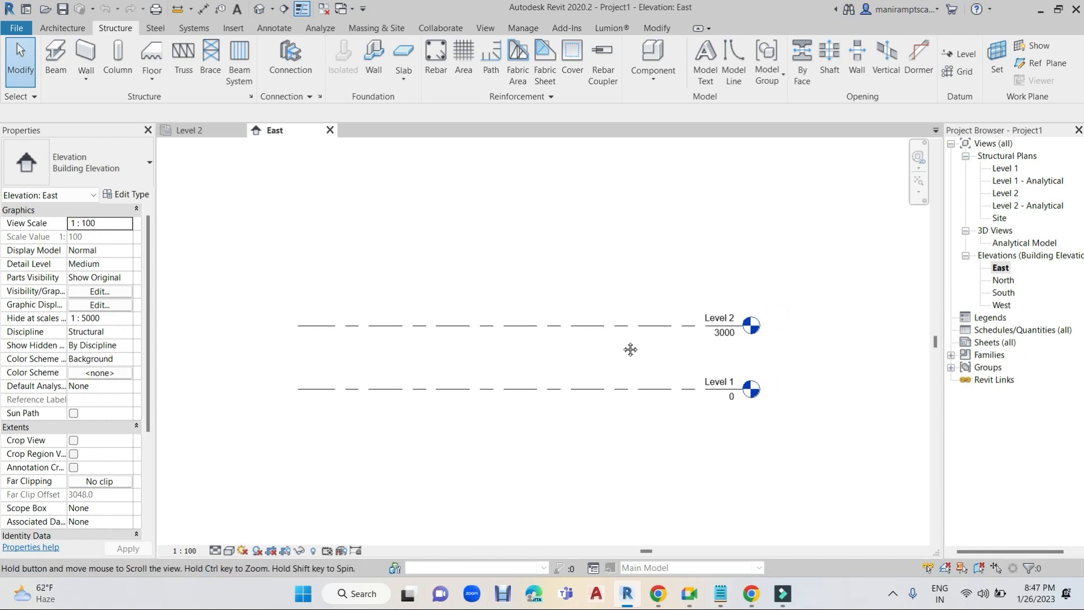
scroll(745, 392, "up", 1)
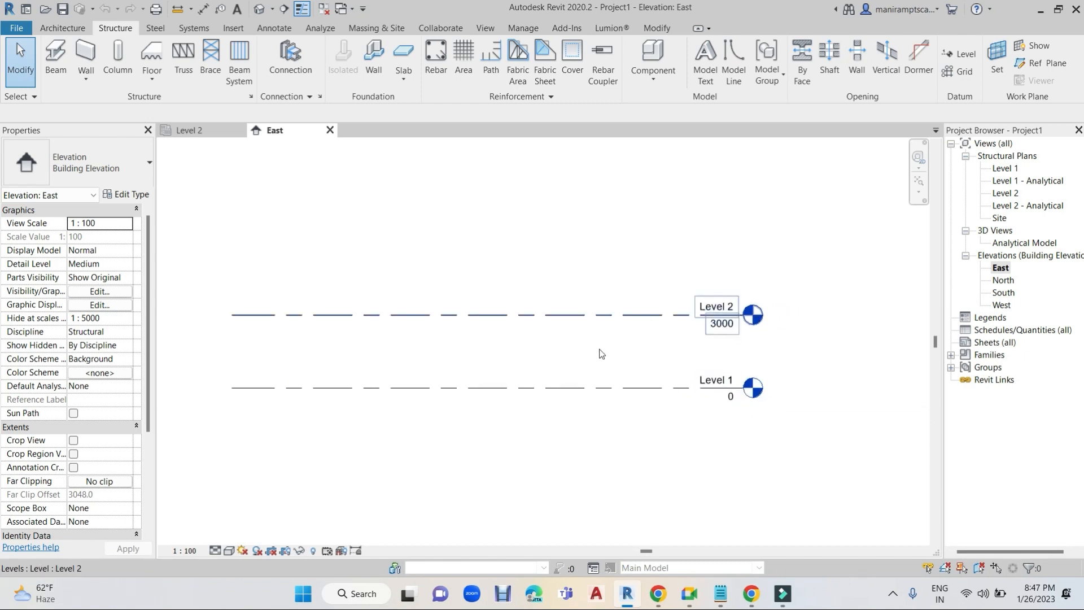
double_click(1008, 169)
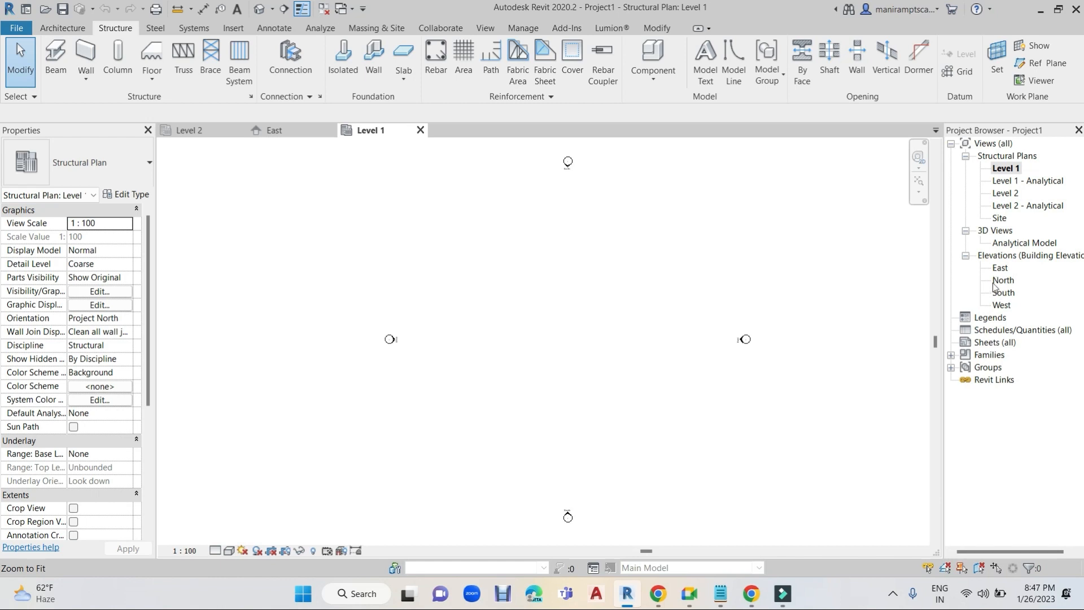
double_click(1000, 268)
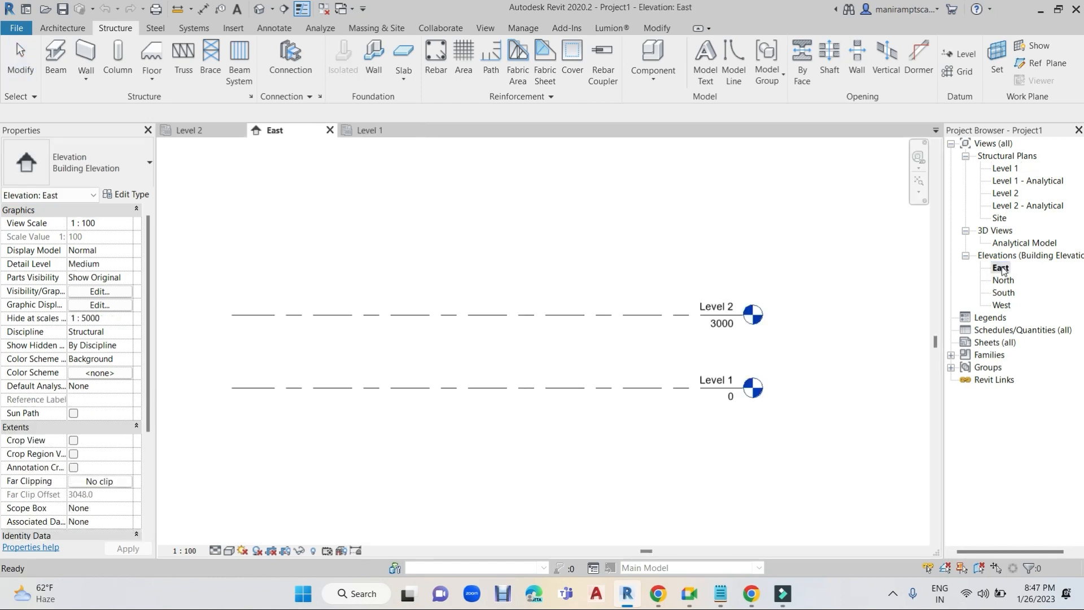
middle_click_drag(472, 345, 498, 354)
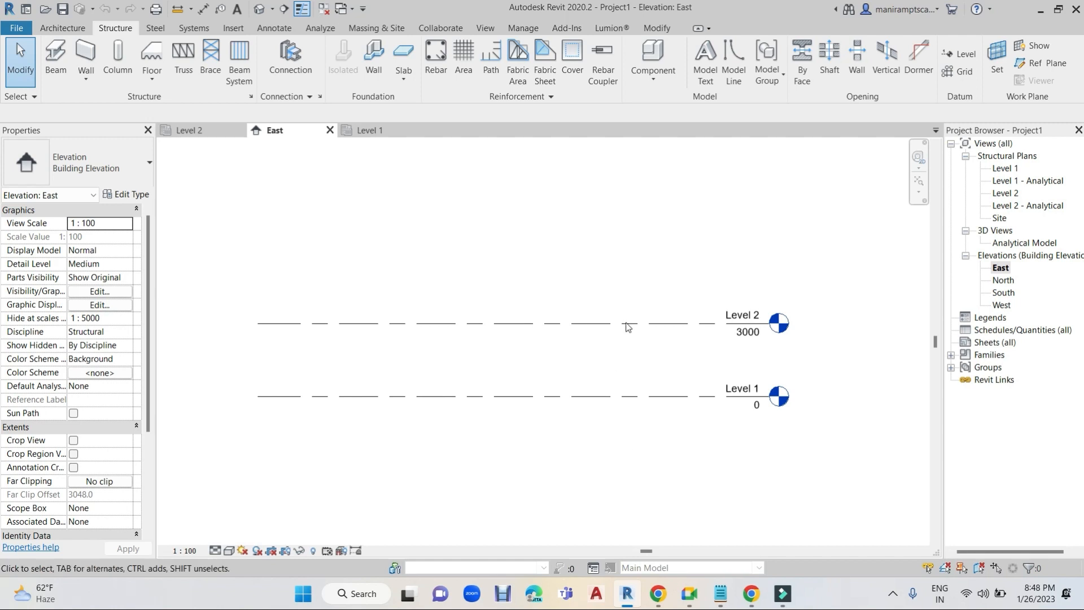
middle_click_drag(635, 356, 634, 313)
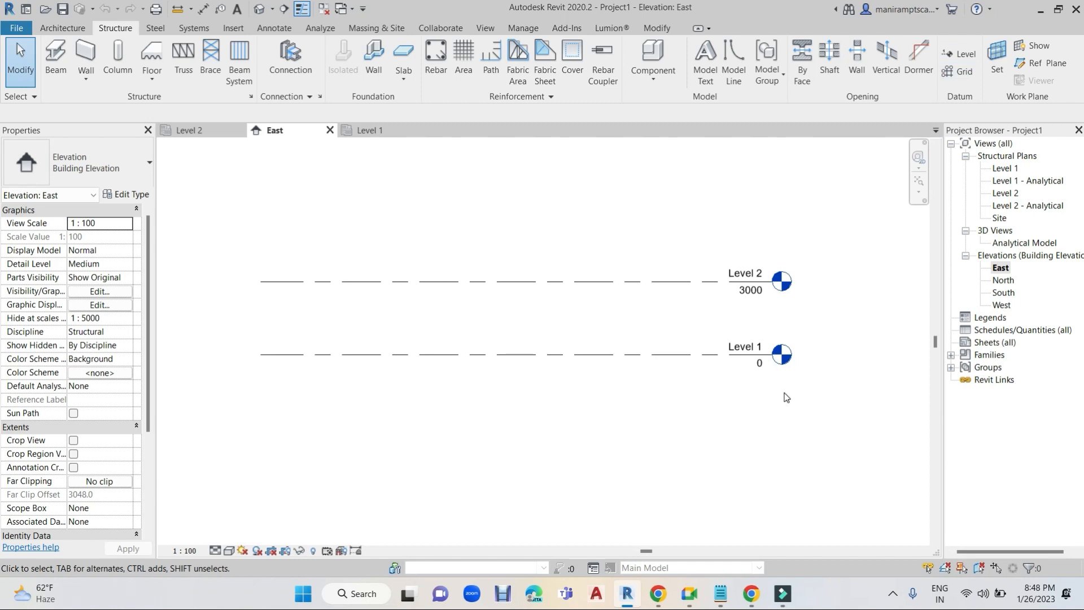
- Draw a new level line about 2300 mm below Level 1 using the Line method, ending it in line with the existing level heads
key("l")
key("l")
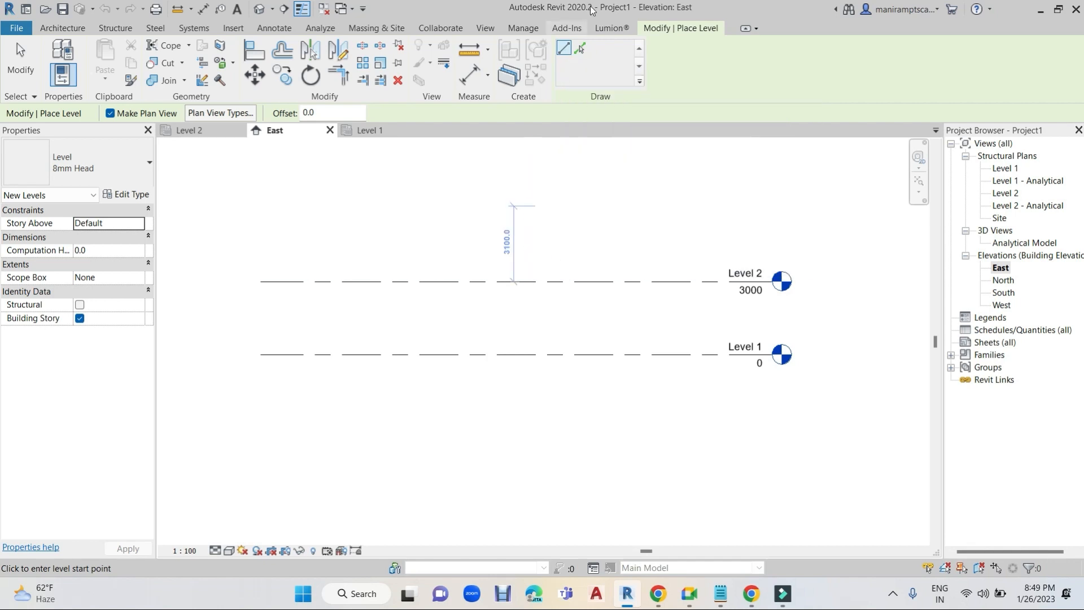
left_click(566, 49)
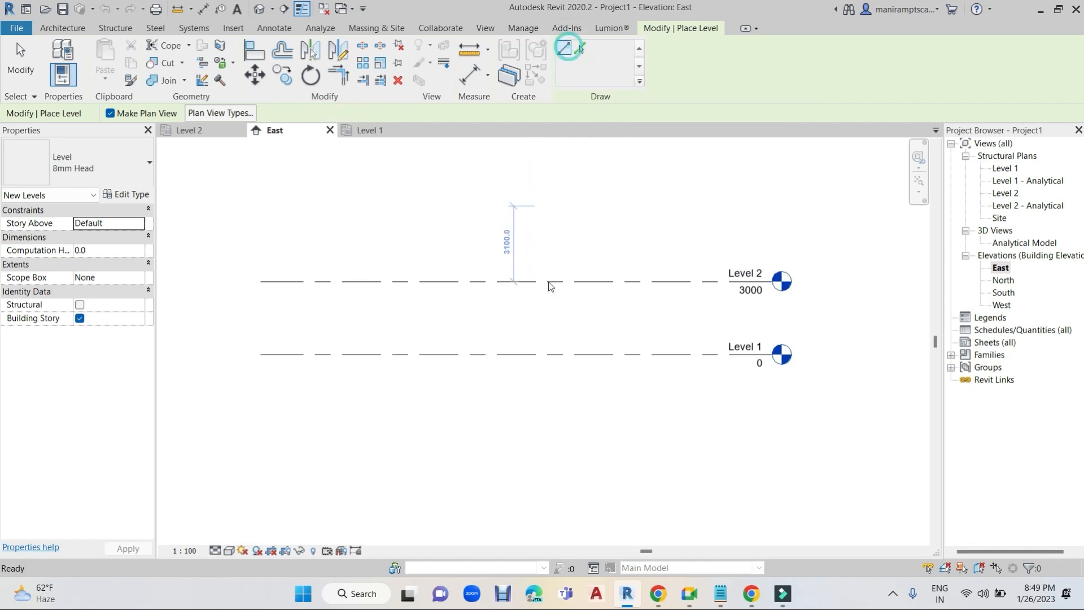
left_click(280, 410)
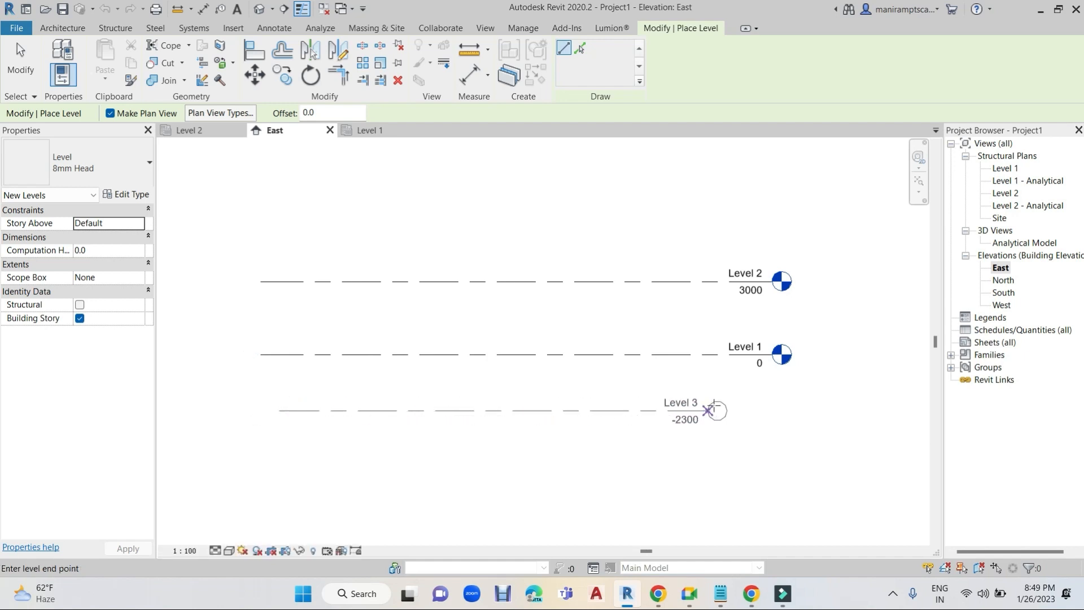
left_click(772, 410)
key("Escape")
key("Escape")
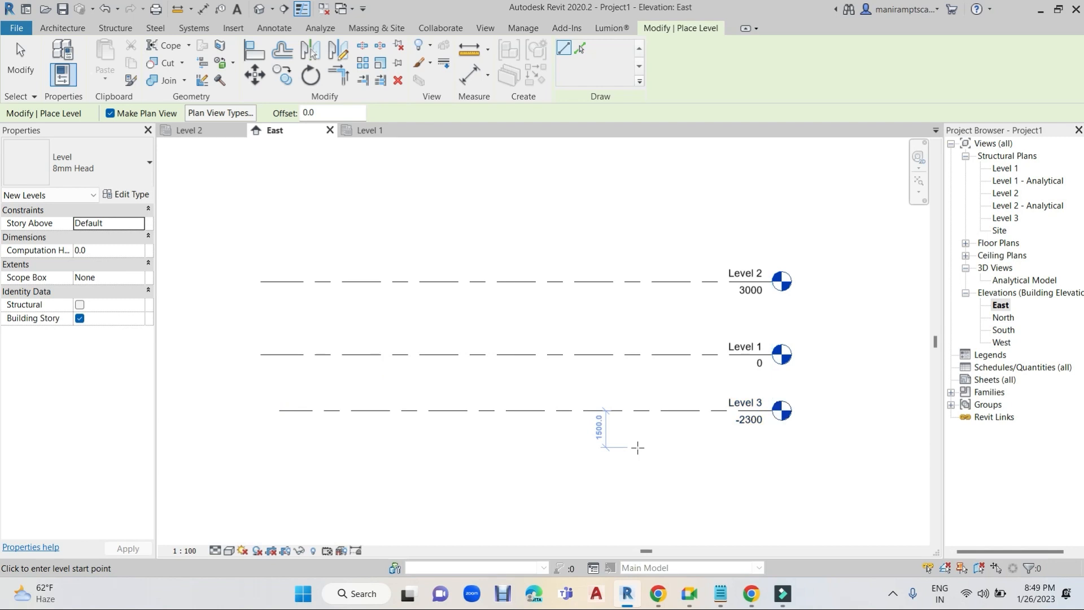
- Extend the headless end of the new lowest level line to align with the ends of the levels above
left_click(415, 412)
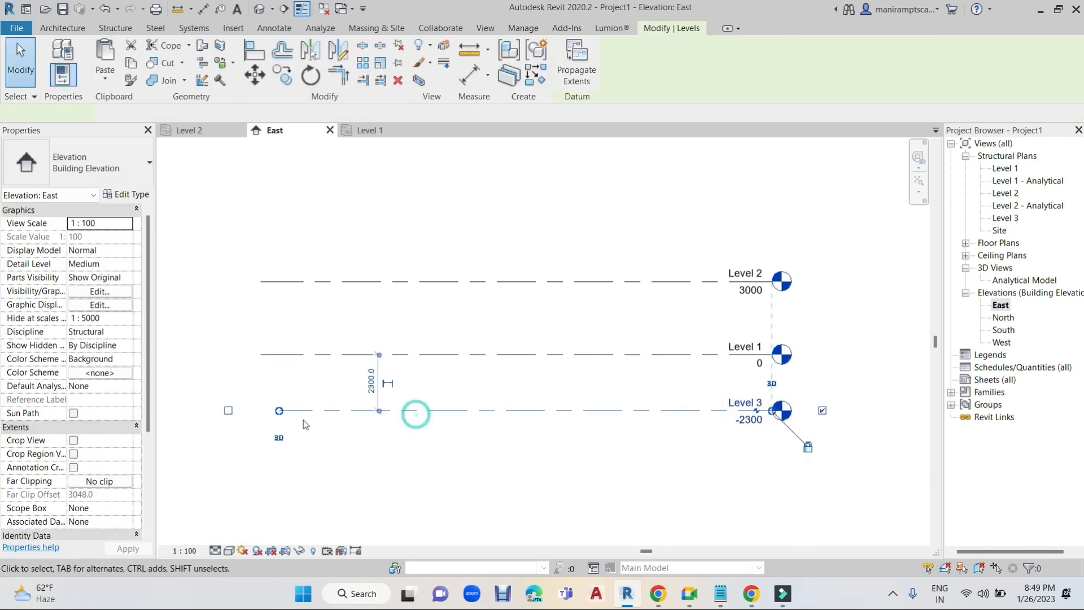
left_click(280, 410)
left_click_drag(280, 411, 261, 411)
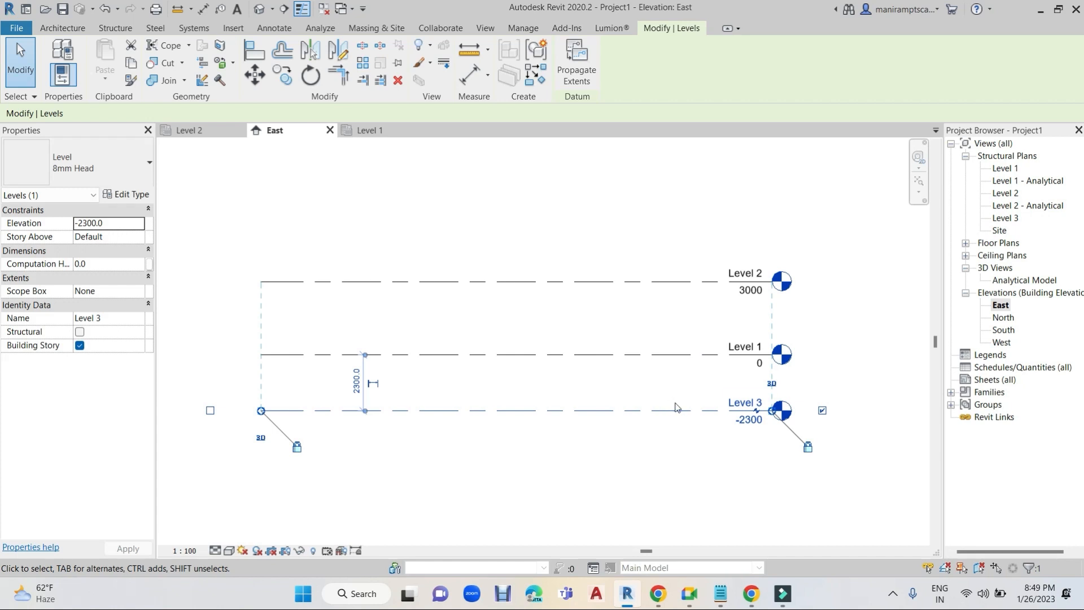
- Rename the new lowest level as Footing Level, together with its corresponding views
left_click(743, 398)
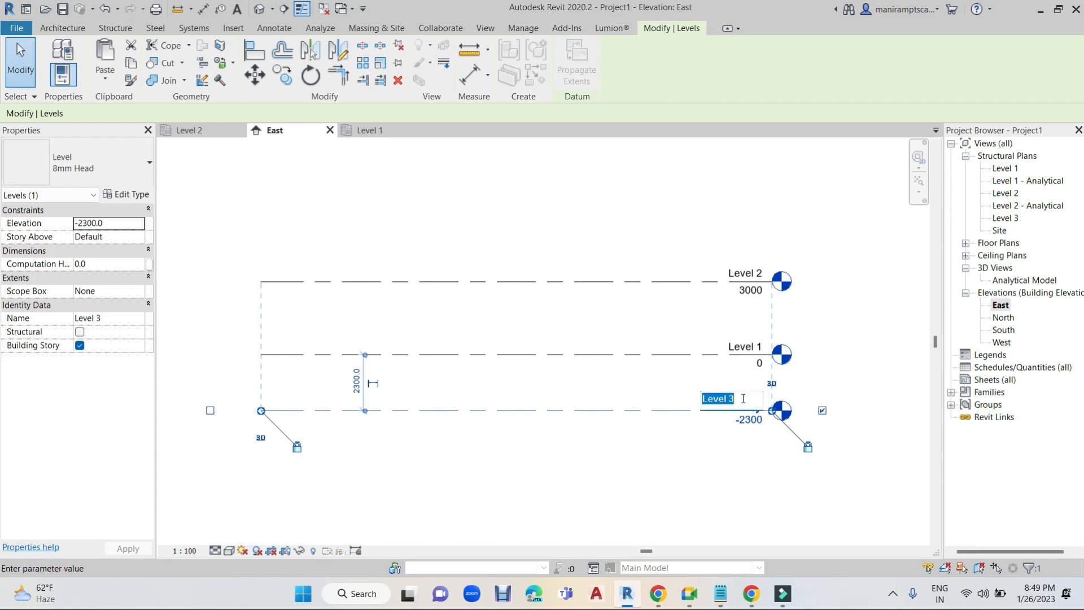
type("F")
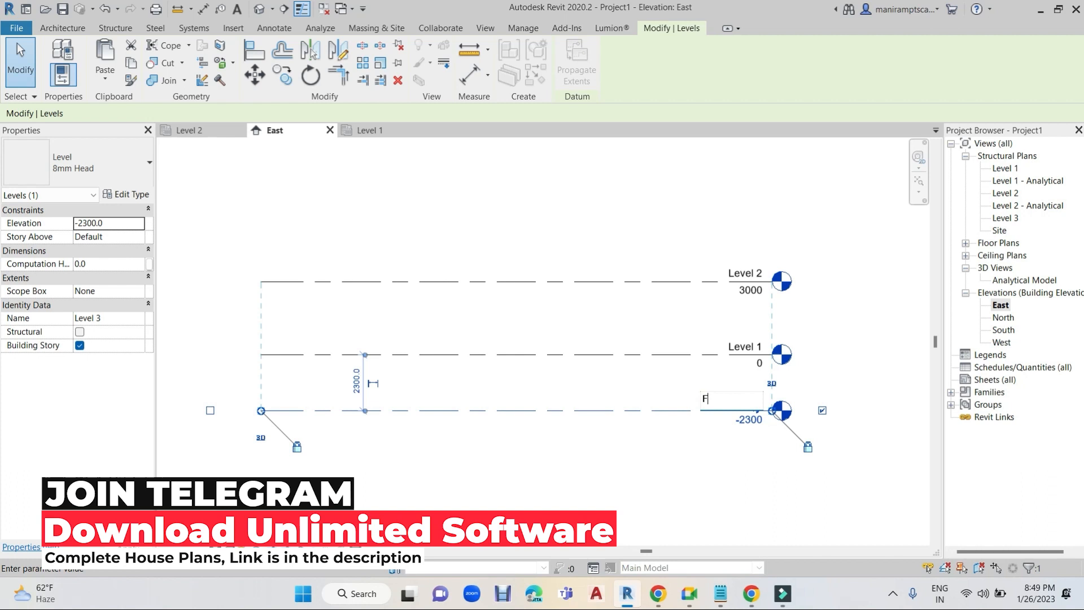
type("ooti")
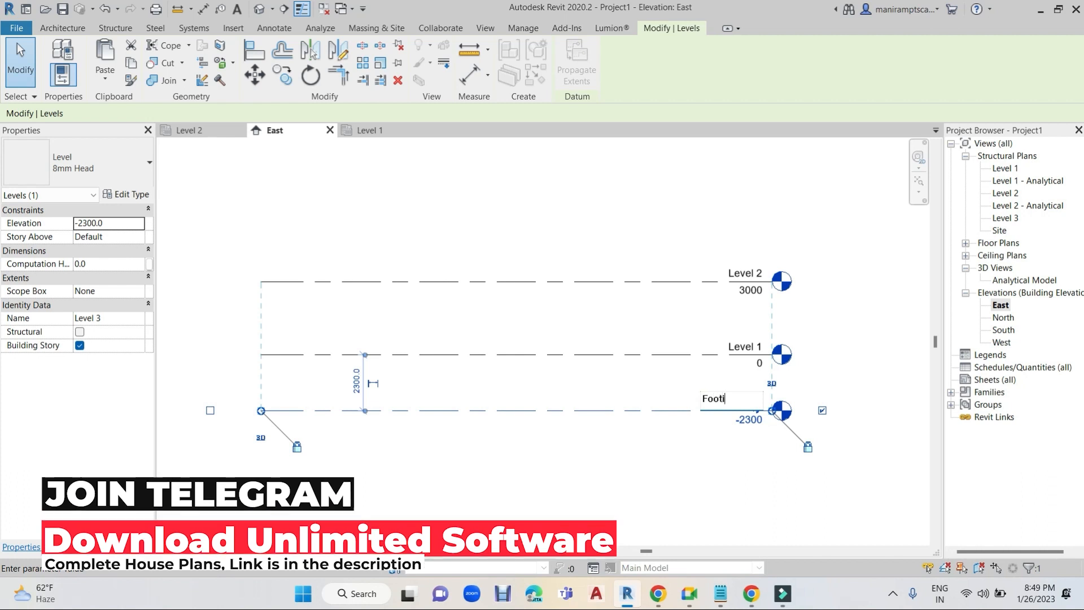
type("ng L")
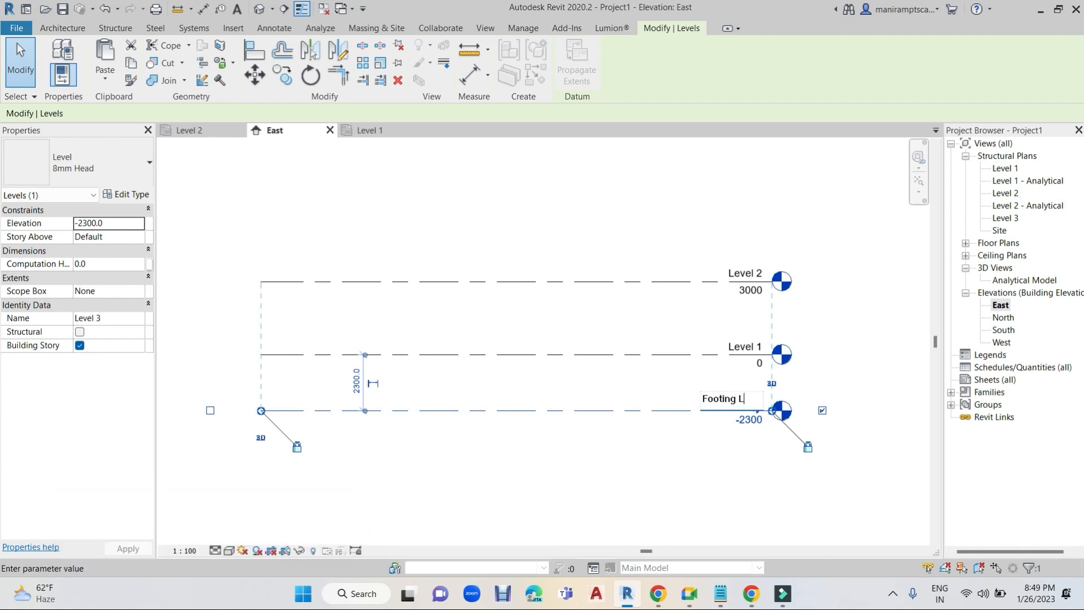
type("evel")
left_click(644, 454)
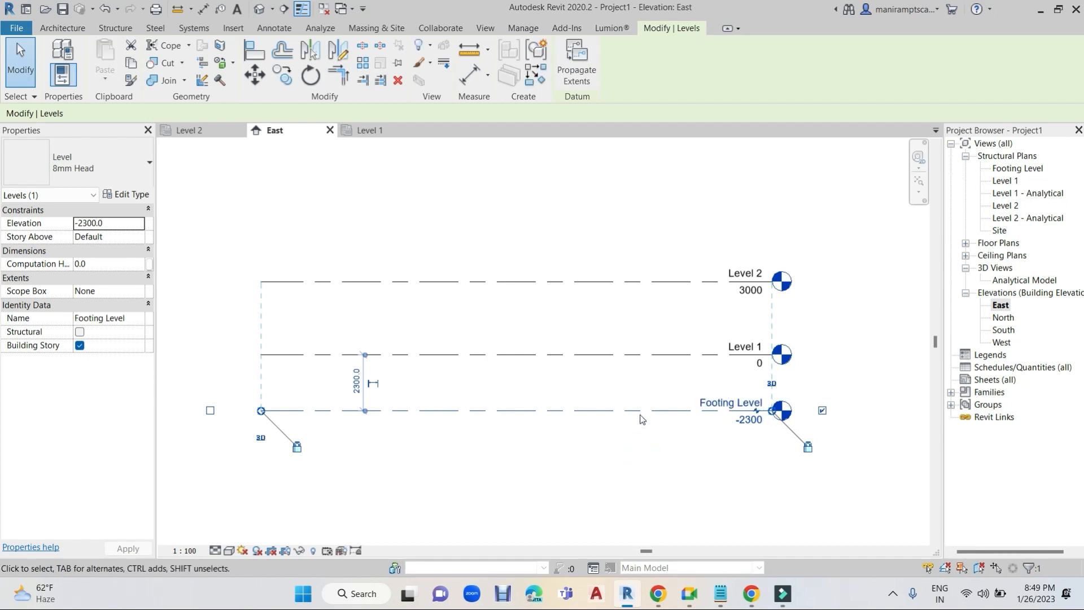
- Set the distance between Level 1 and Footing Level to 2500 and deselect the level
left_click(360, 384)
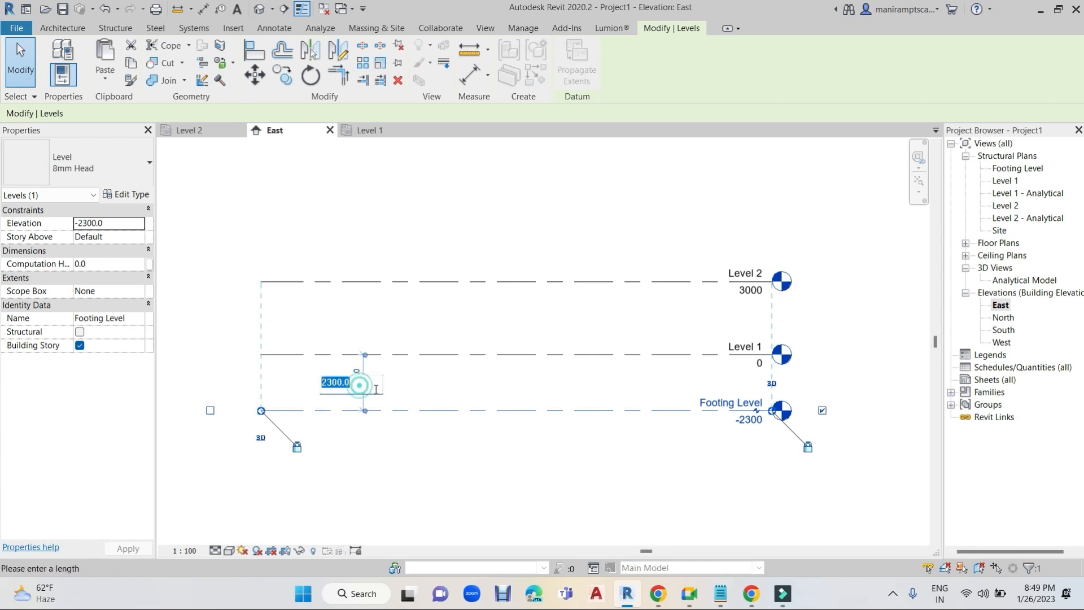
type("2500")
key("Return")
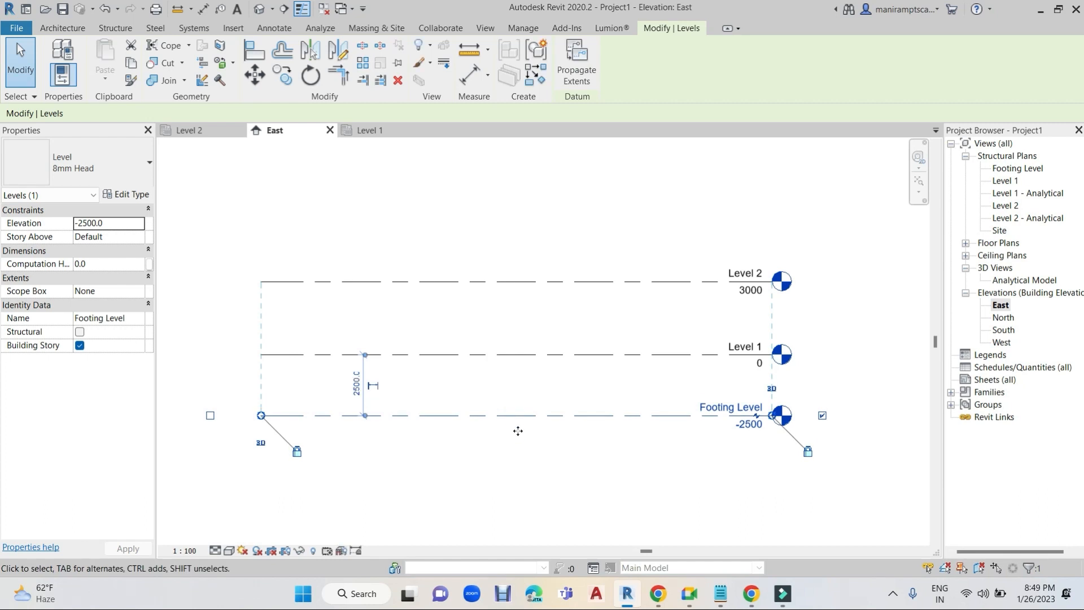
left_click(566, 437)
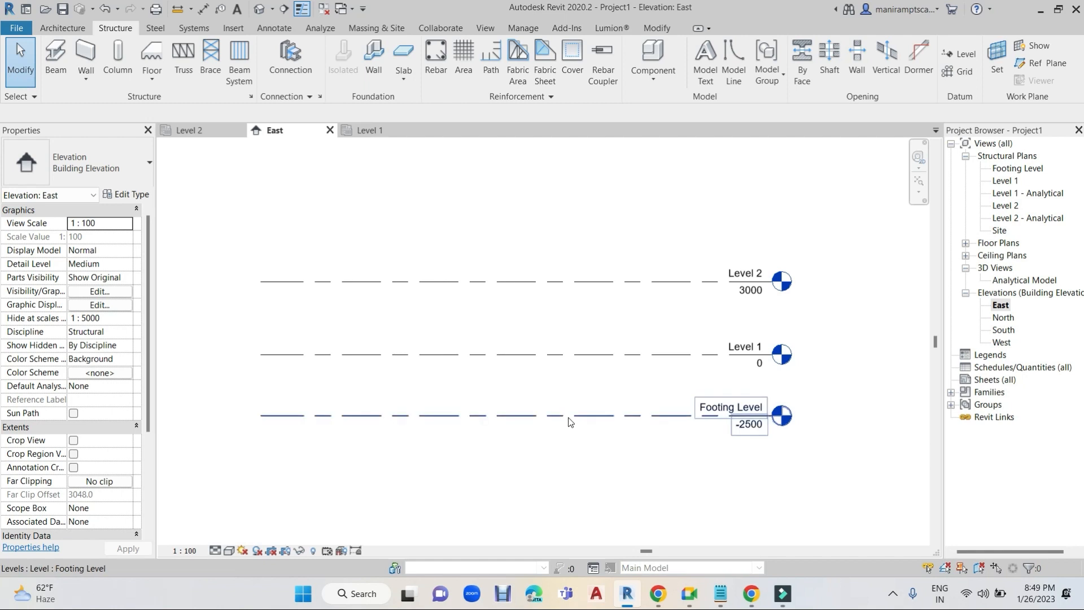
- Select the Footing Level, Level 1 and Level 2 lines in turn, and open Level 1's name for editing
left_click(559, 415)
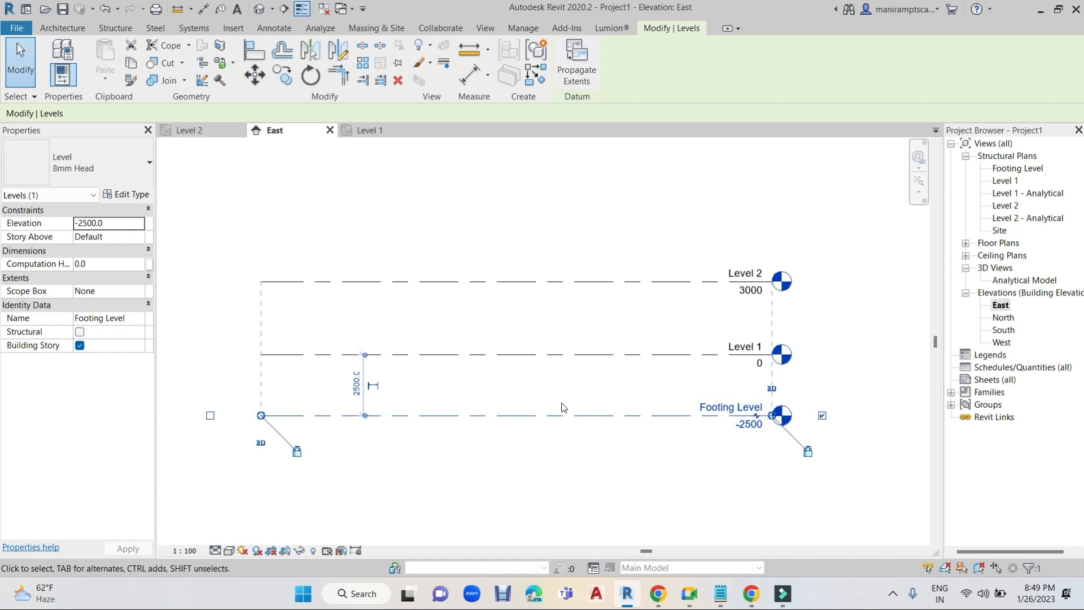
left_click(585, 357)
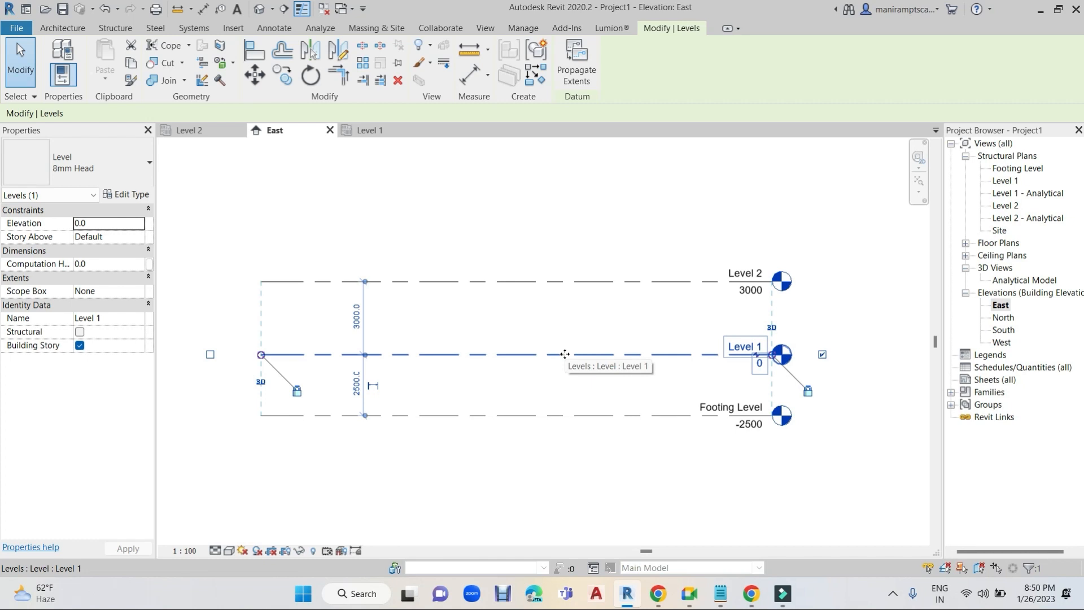
left_click(556, 282)
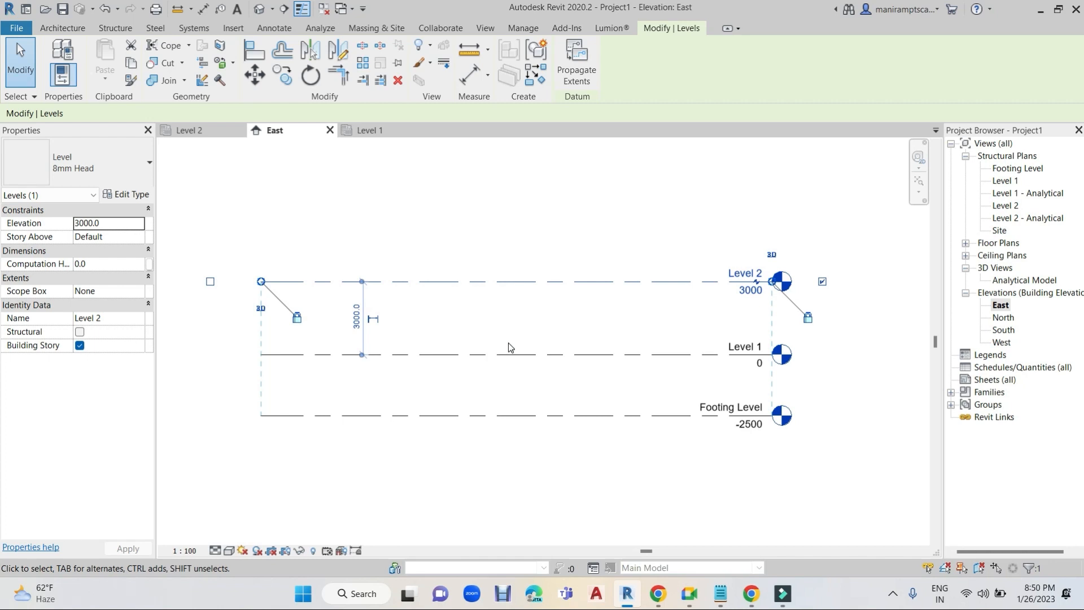
scroll(780, 423, "up", 1)
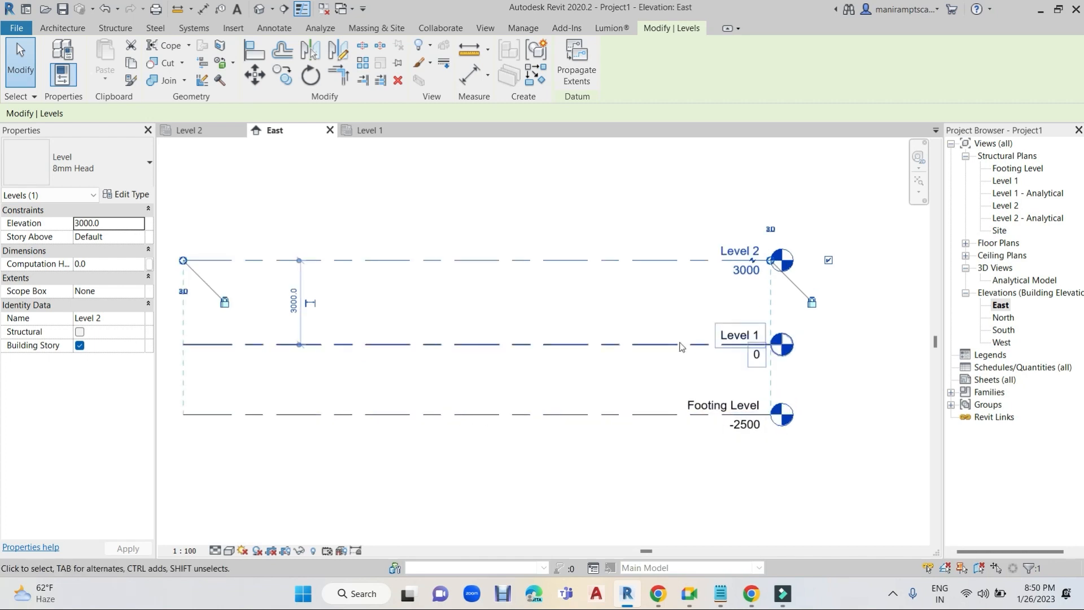
left_click(738, 334)
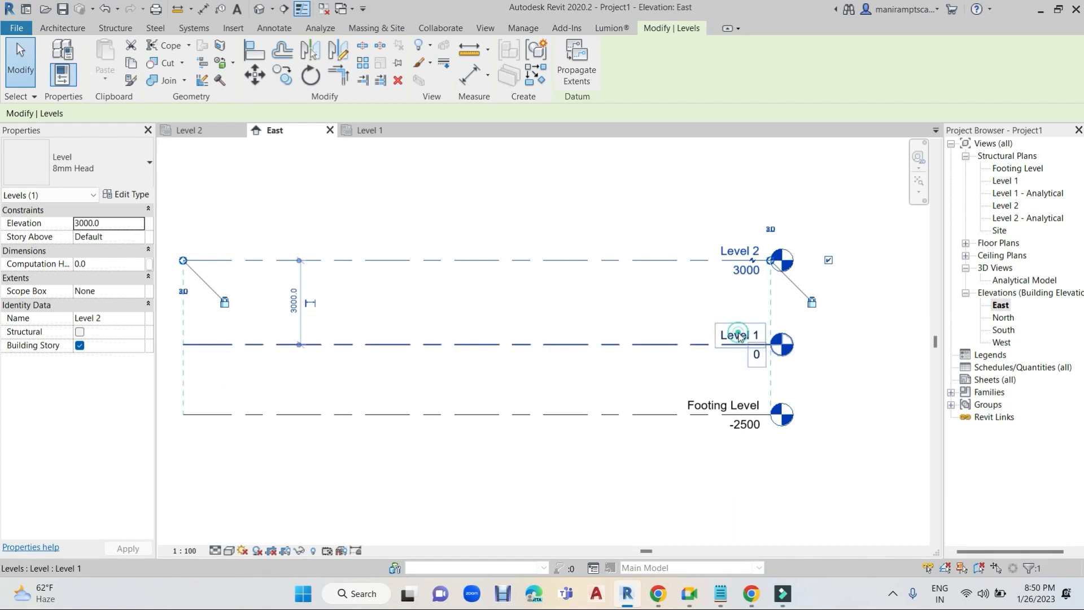
left_click(739, 333)
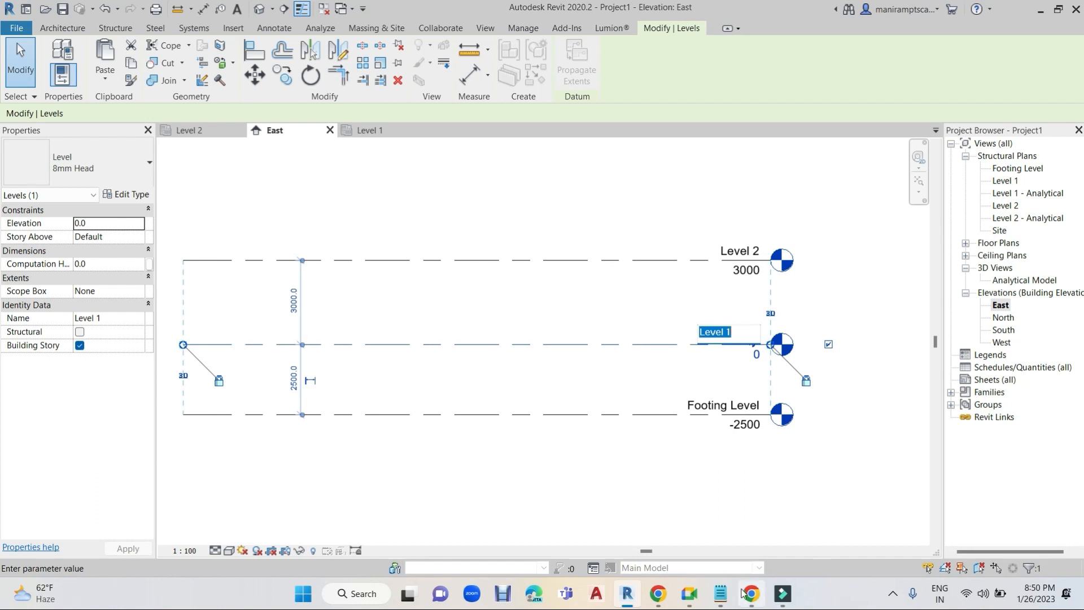
- Switch to the Notepad notes and move "Plinth Level" from entry 2 to the end of entry 3
left_click(719, 587)
left_click(398, 267)
left_click_drag(27, 232, 136, 232)
key("ctrl+c")
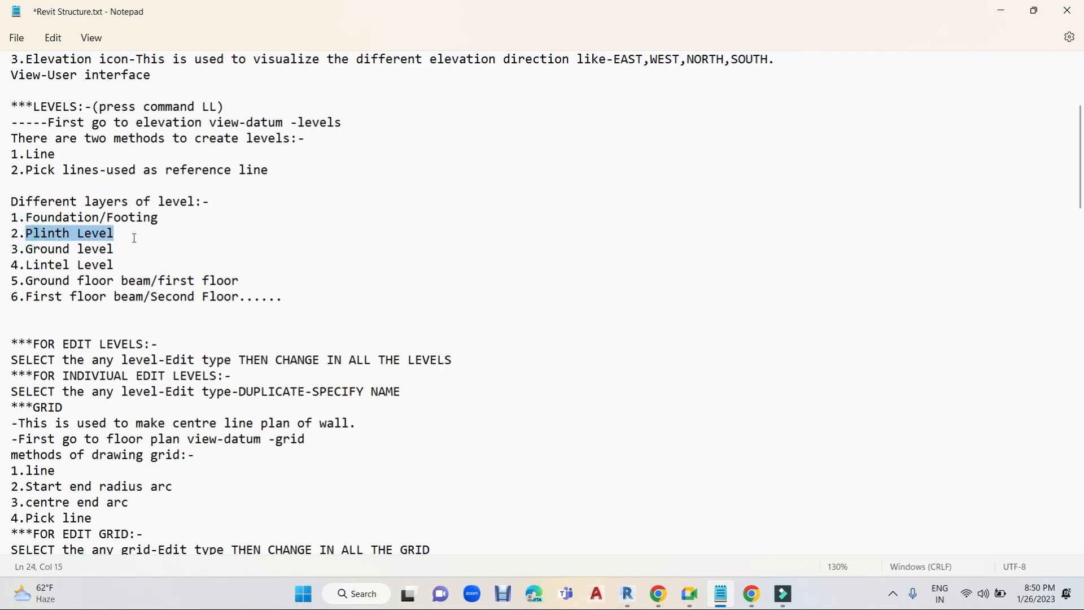
key("BackSpace")
left_click(117, 249)
key("ctrl+v")
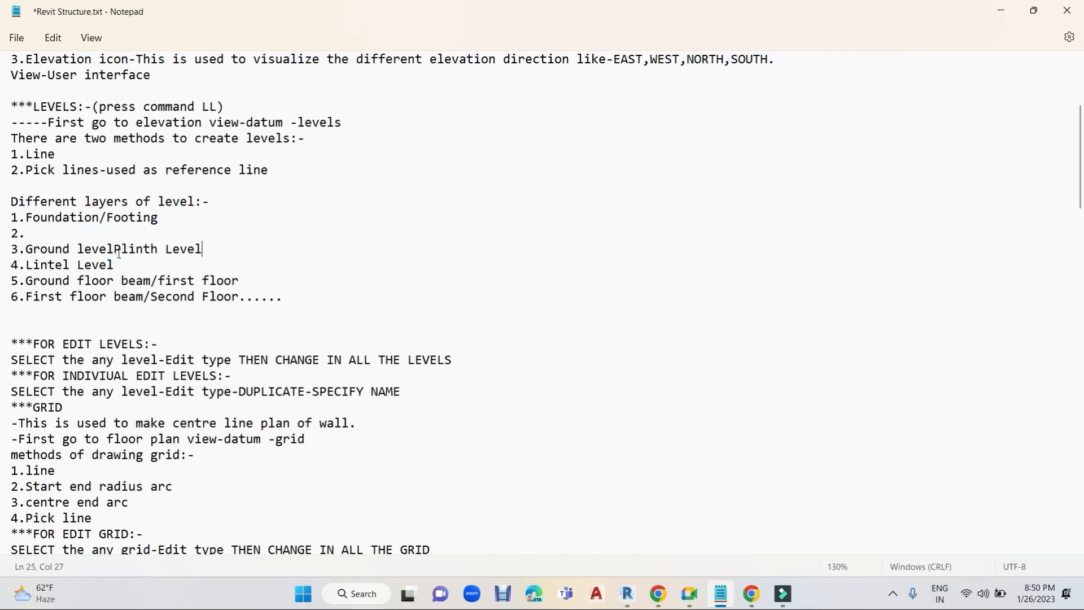
- Move "Ground level" from entry 3 into the empty entry 2 of the level list
left_click(111, 249)
left_click_drag(111, 249, 26, 249)
key("ctrl+c")
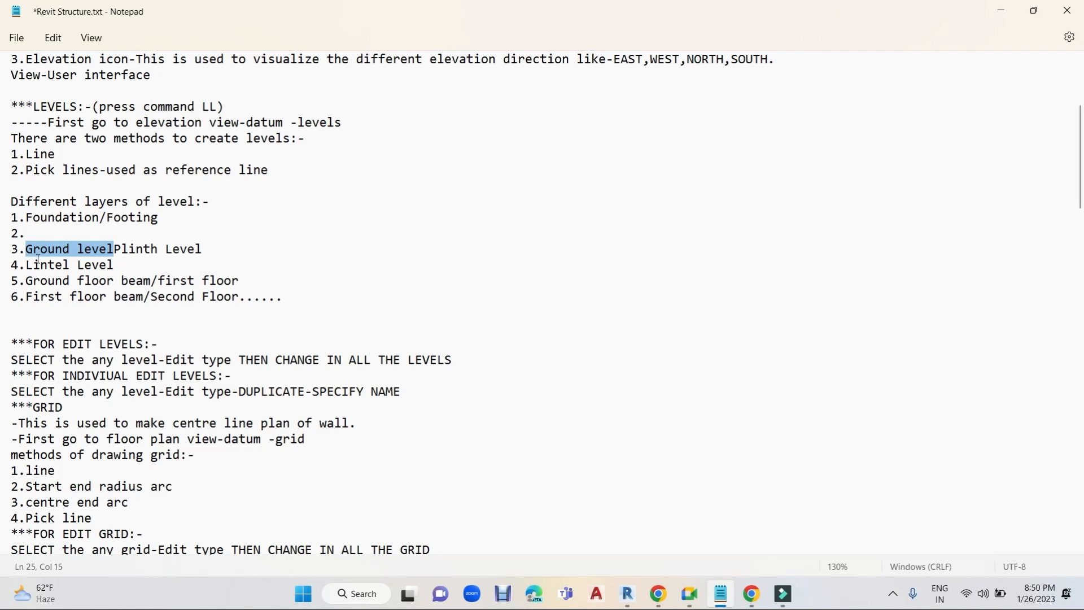
key("BackSpace")
left_click(31, 230)
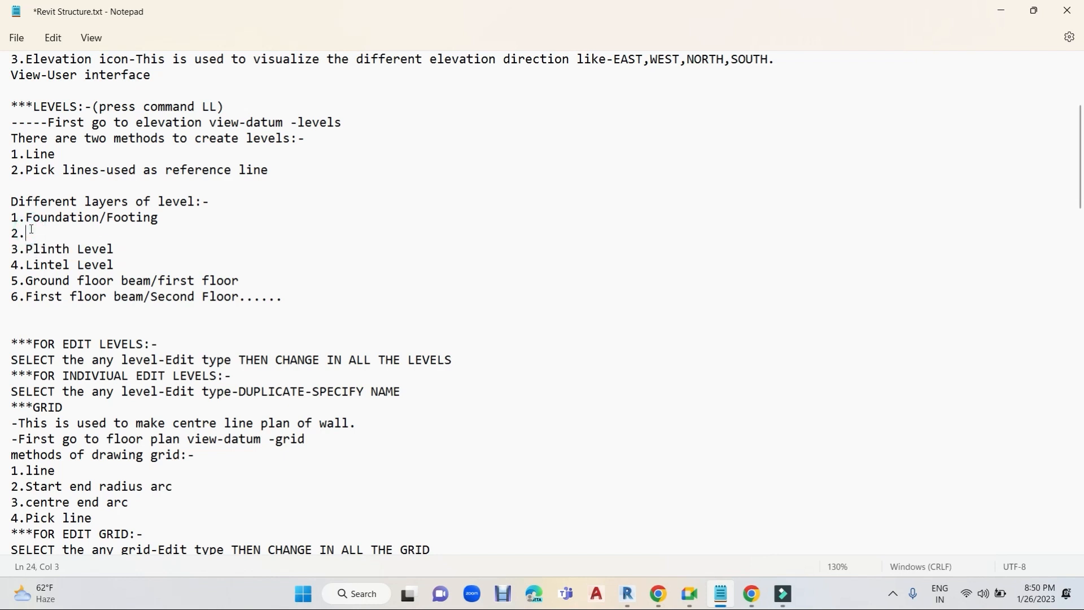
key("ctrl+v")
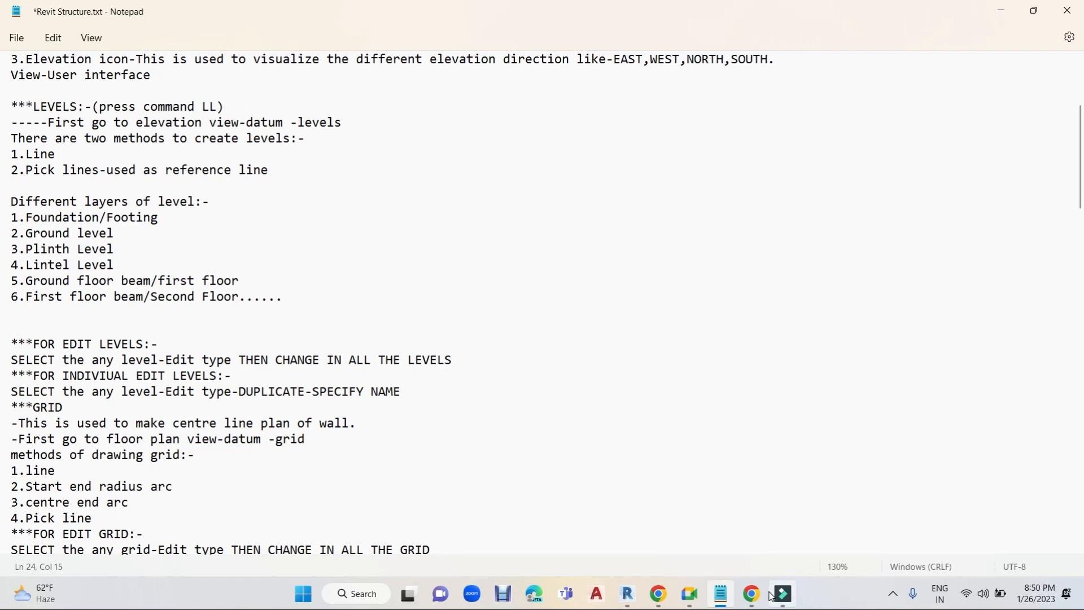
- Switch back to Revit and rename Level 1 as Ground Level, together with its matching plan view
left_click(627, 593)
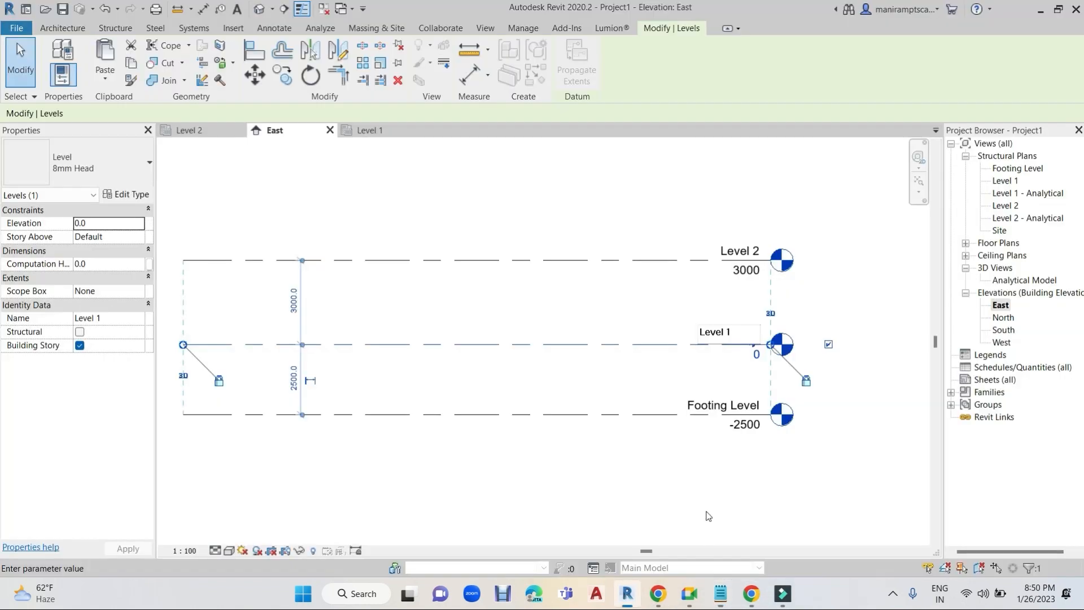
left_click_drag(743, 334, 694, 341)
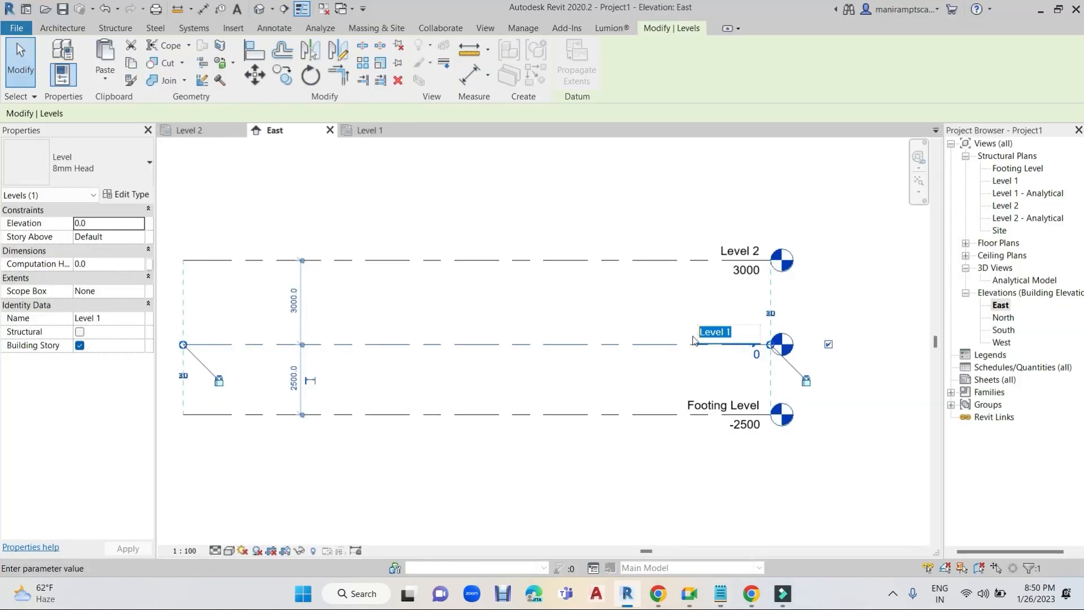
type("Ground Level")
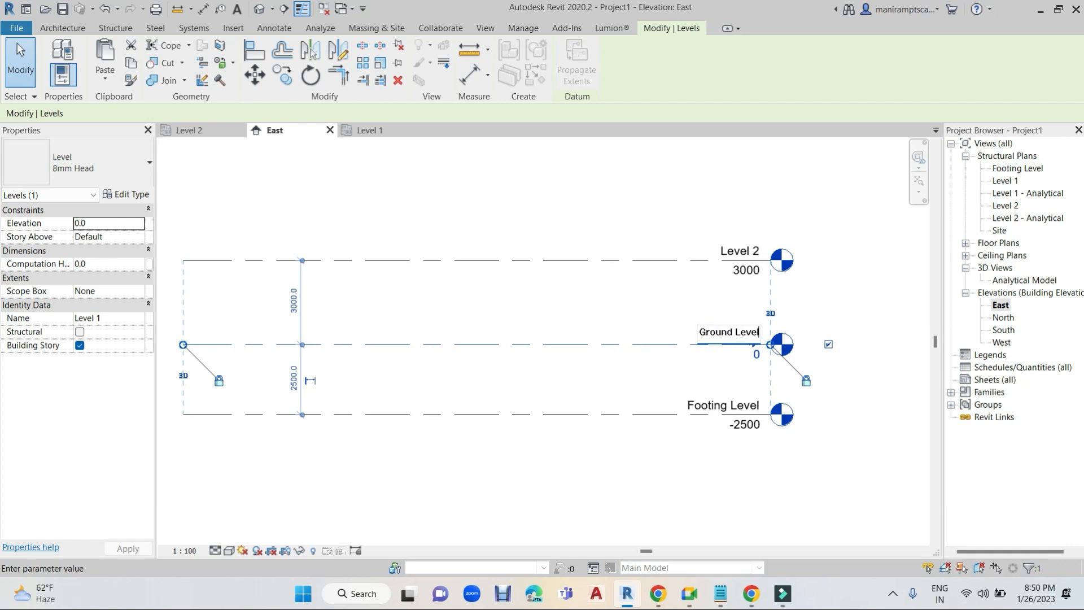
key("Return")
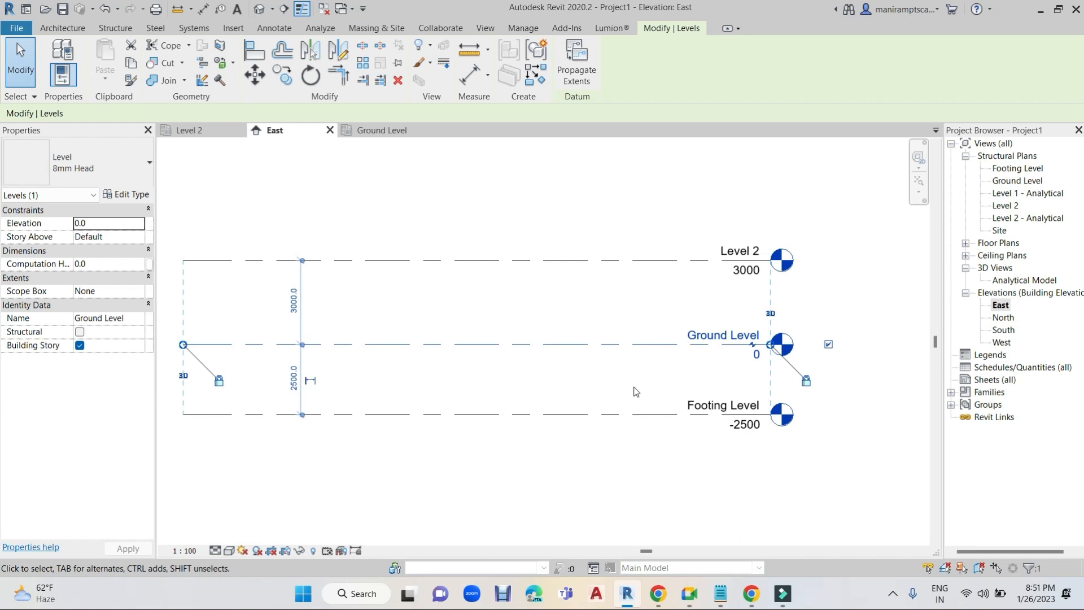
- Rename Level 2 as Plinth Level and Ground Level as Ground Level/RL, together with their matching plan views
left_click(751, 248)
left_click(751, 246)
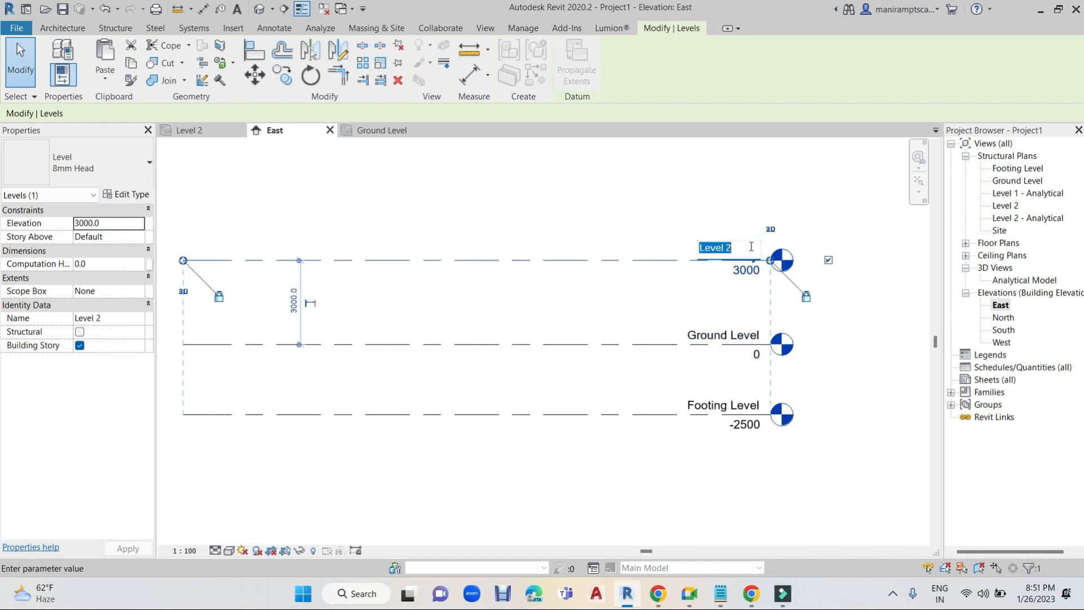
type("Plinth Level")
left_click(599, 312)
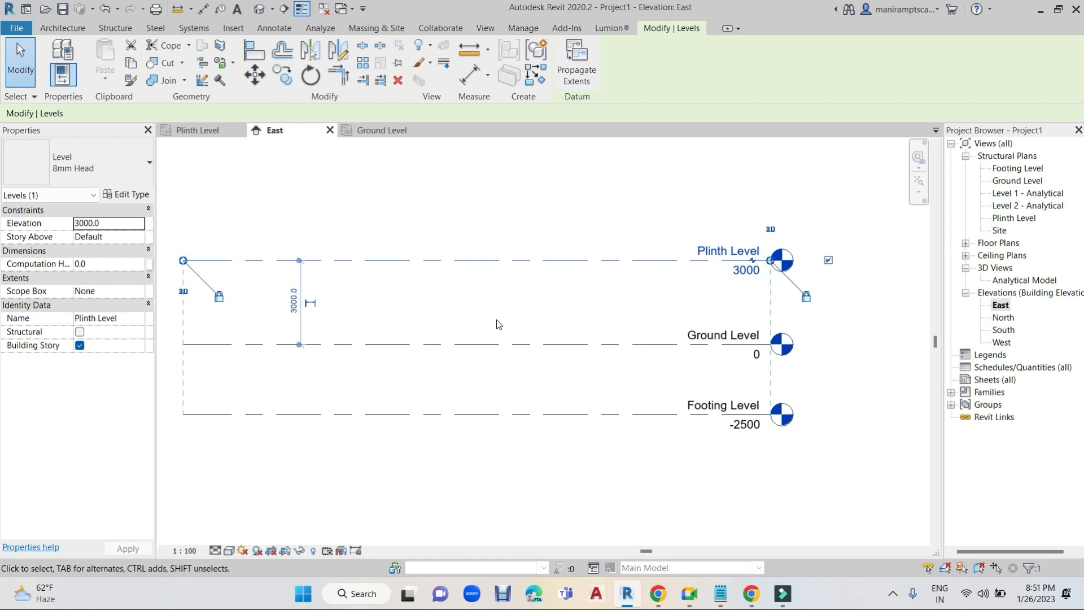
left_click(721, 337)
left_click(721, 336)
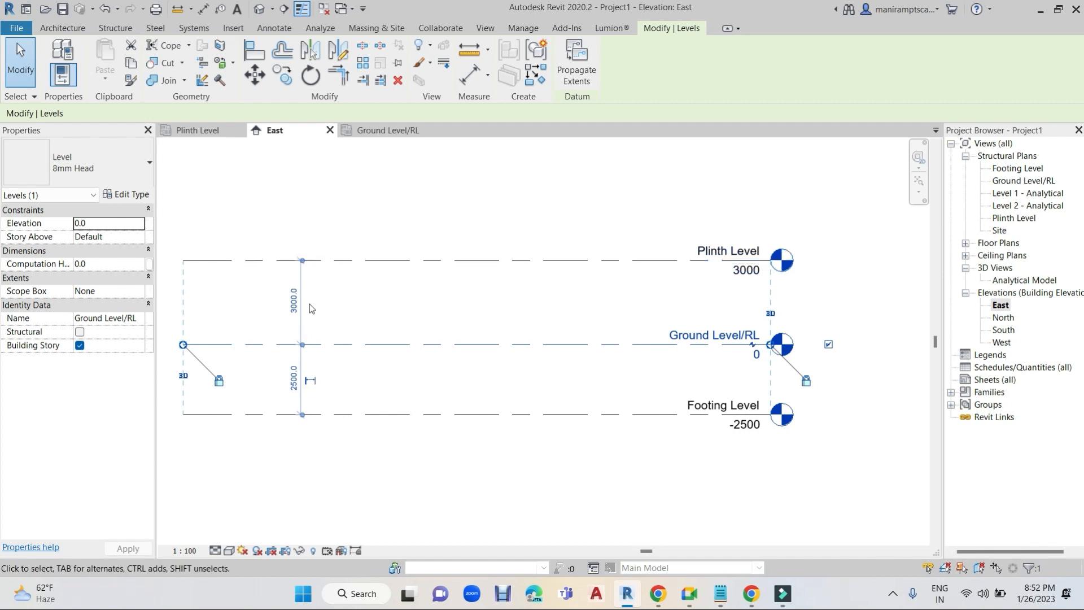
- Try to set the distance between Ground Level/RL and Plinth Level to 800 mm by moving the ground line, and undo it
left_click(293, 302)
type("800")
key("Return")
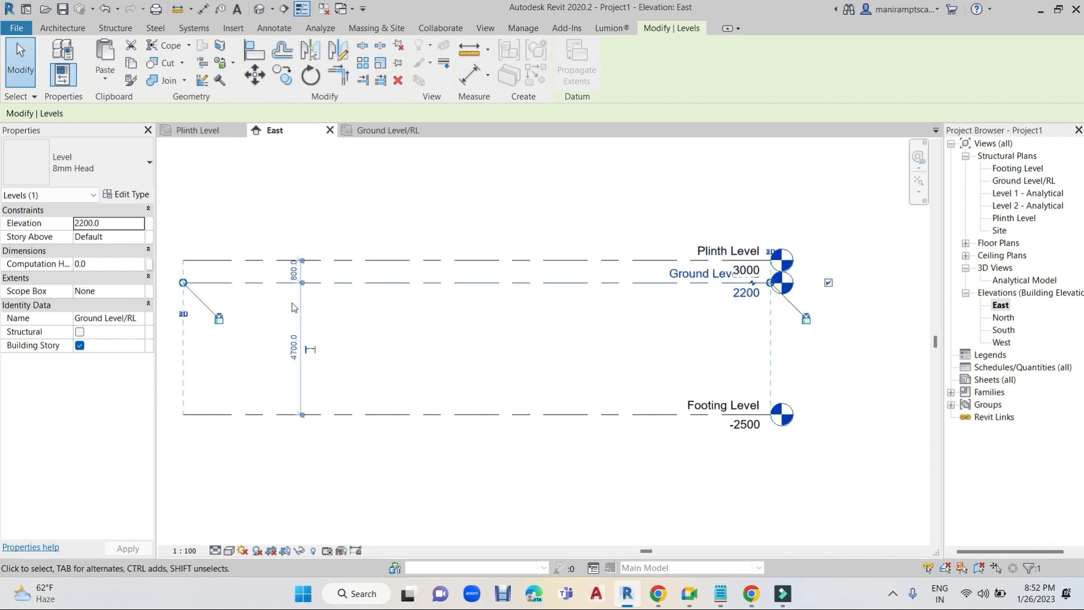
key("ctrl+z")
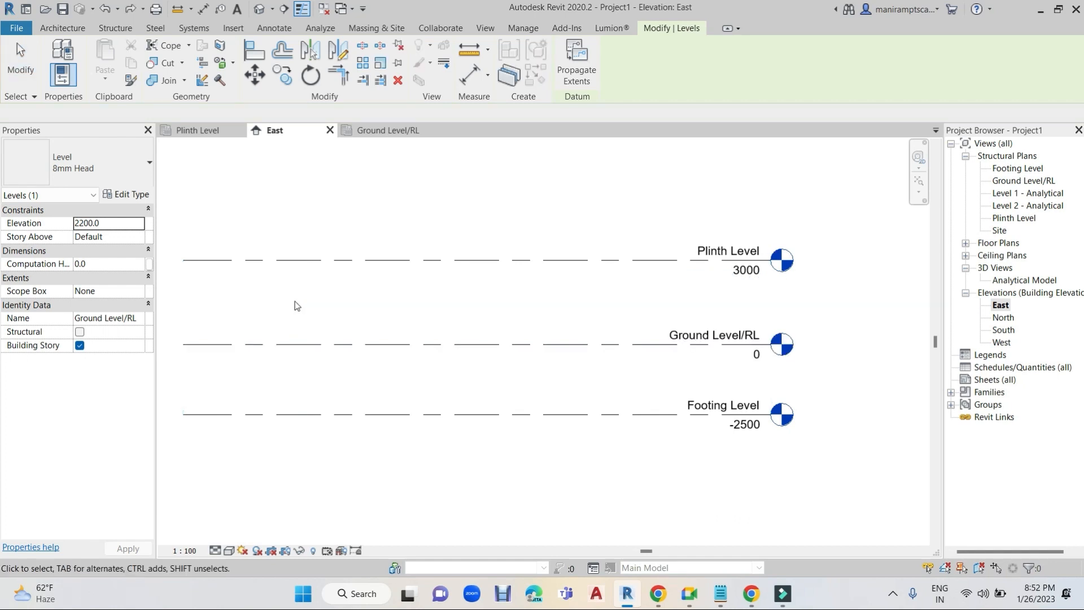
- Set the Plinth Level's height above Ground Level/RL to 800 mm by moving the plinth line
left_click(435, 261)
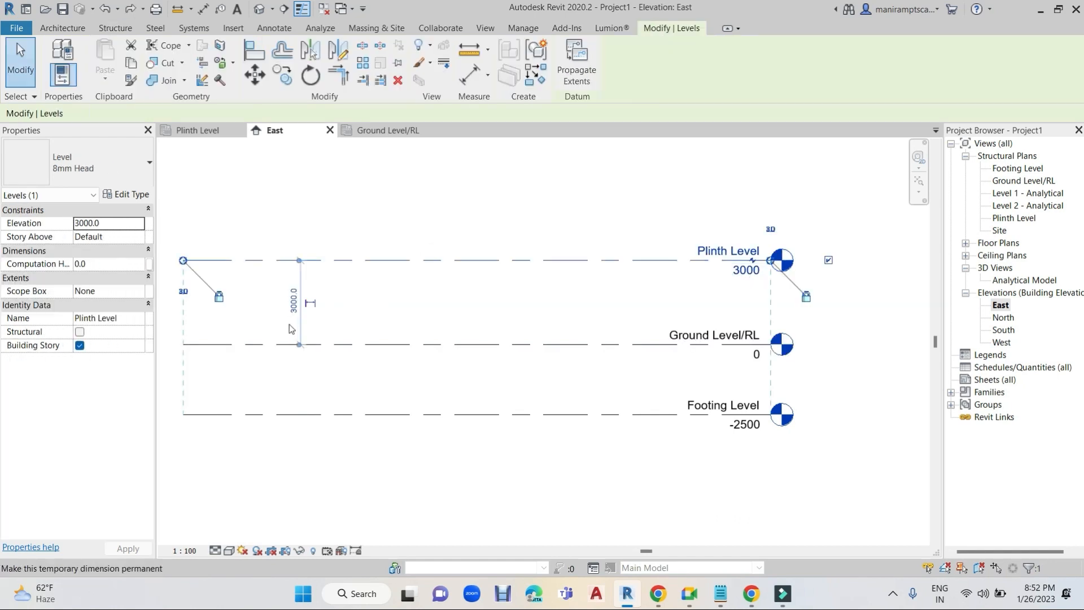
left_click(293, 303)
type("8")
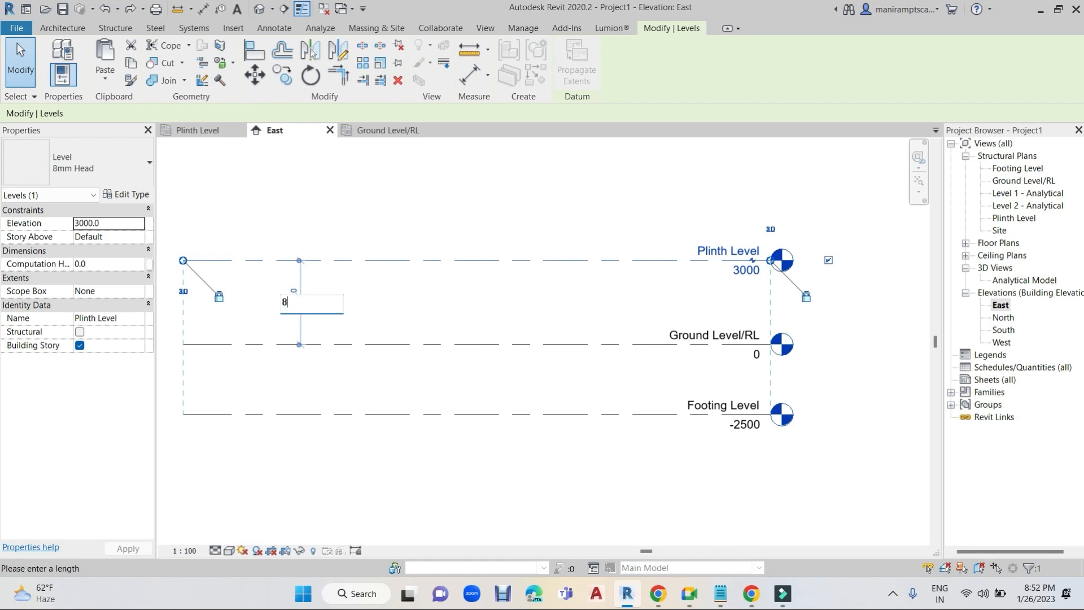
type("00")
key("Return")
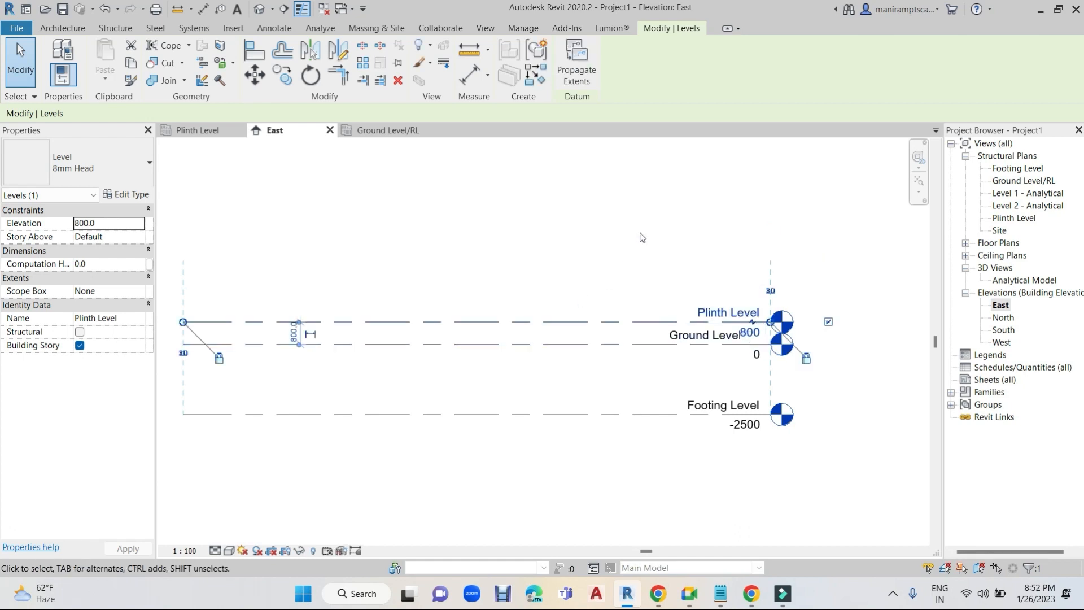
left_click(623, 275)
- Add three new levels above Plinth Level with Pick Lines, each offset 3000 mm from the one below
scroll(666, 247, "down", 1)
middle_click_drag(672, 274, 676, 303)
left_click(728, 272)
left_click(960, 54)
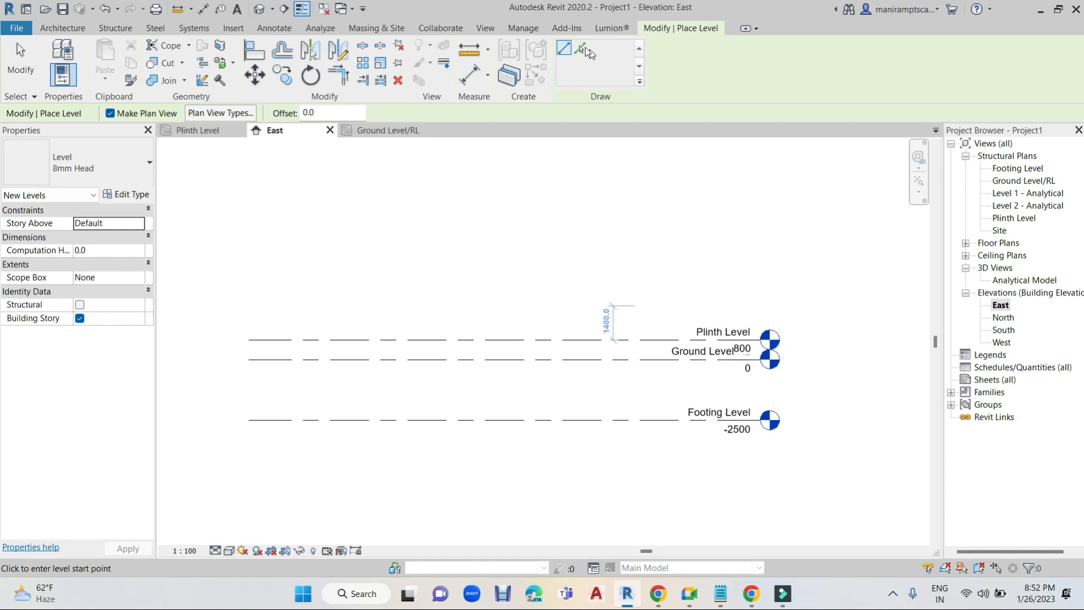
left_click(582, 48)
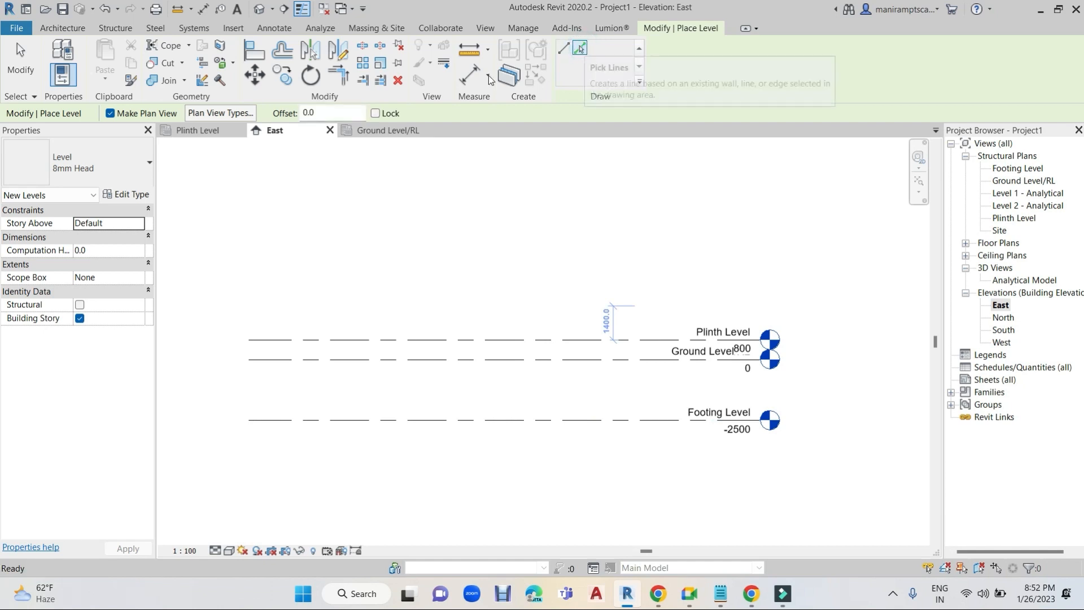
left_click(338, 109)
type("3000")
key("Return")
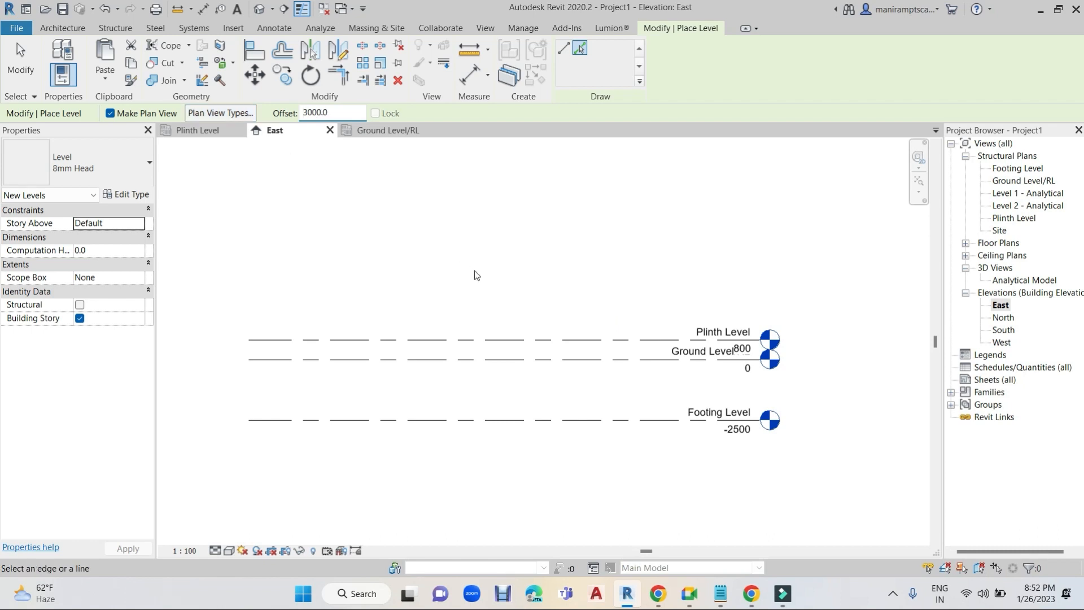
left_click(483, 339)
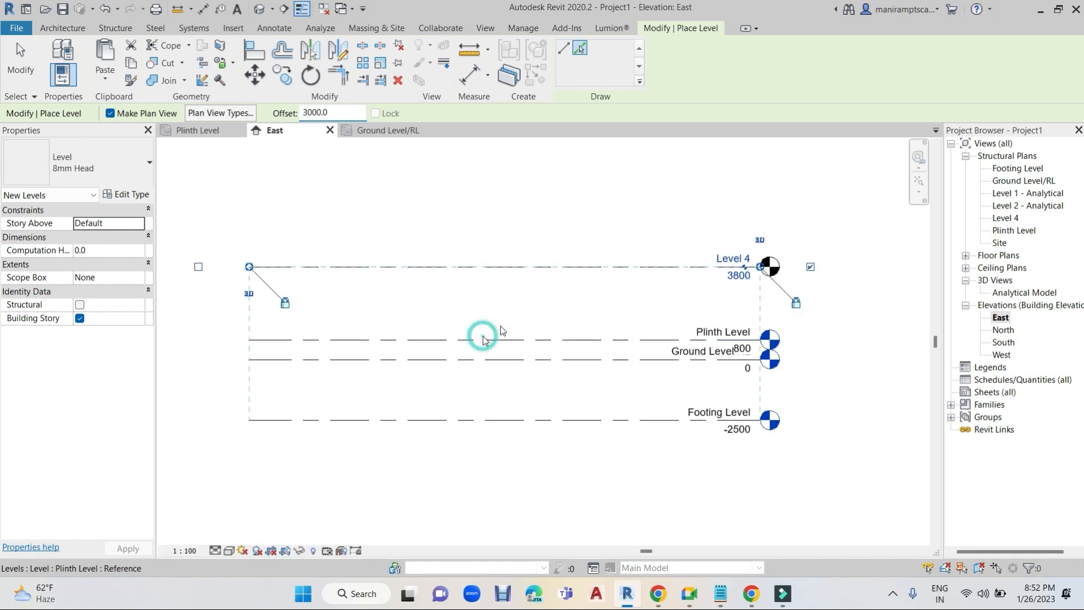
left_click(559, 263)
middle_click_drag(566, 305, 564, 415)
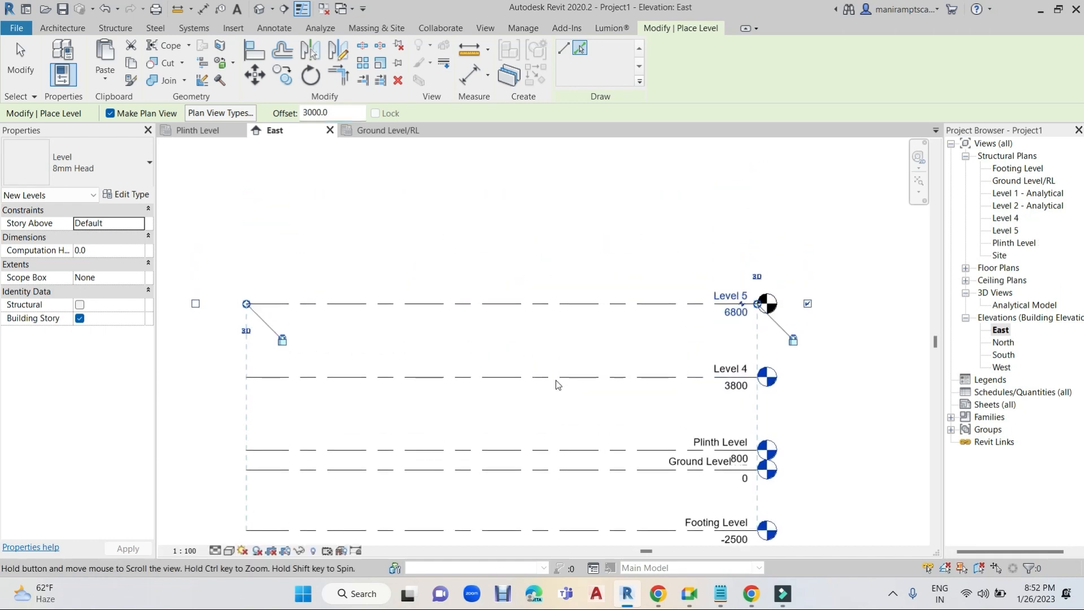
left_click(564, 303)
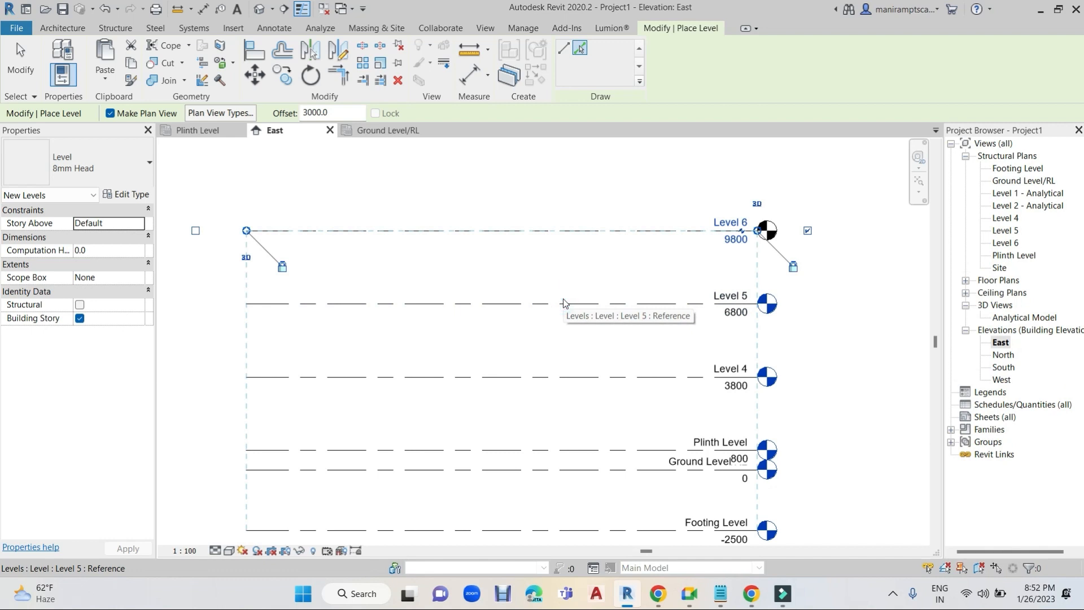
key("Escape")
key("Escape")
- Check the level order in the Notepad notes, return to Revit and set Level 4's height above Plinth Level to 7 feet
scroll(578, 305, "down", 3)
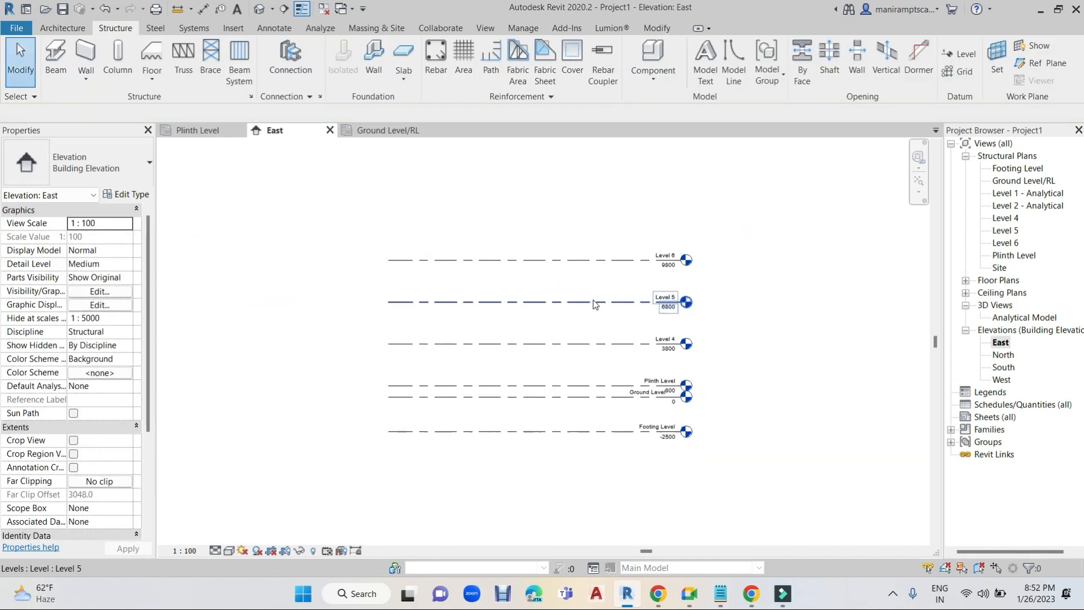
scroll(653, 319, "up", 4)
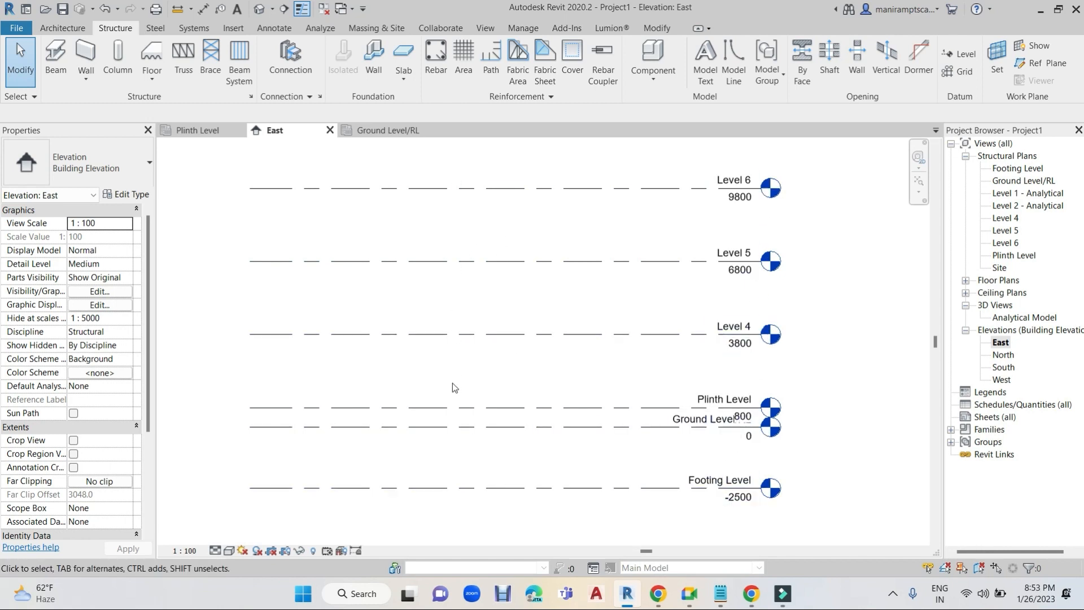
left_click(484, 335)
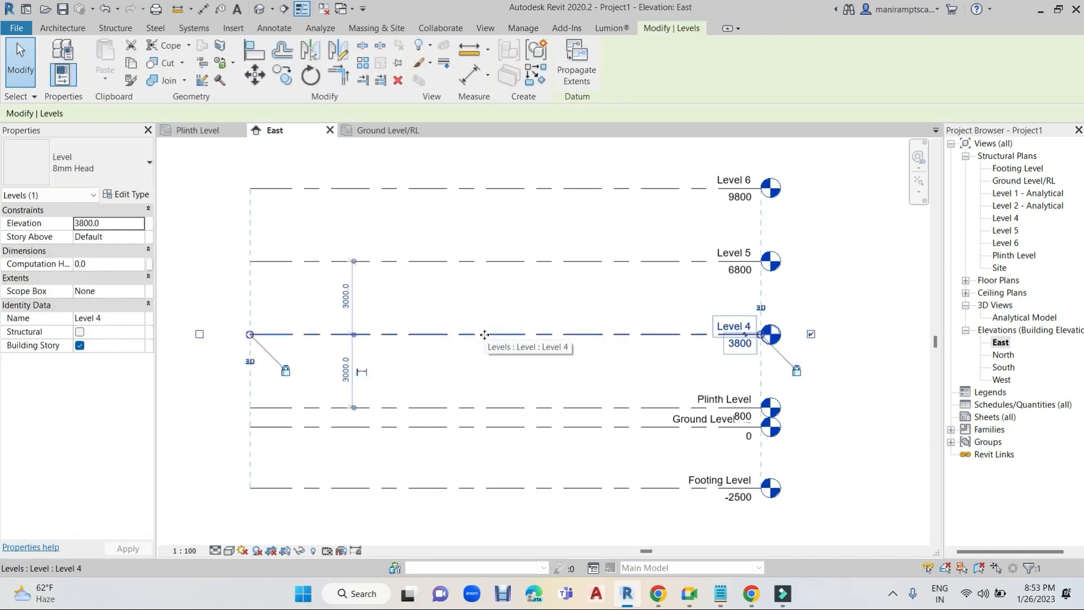
left_click(720, 593)
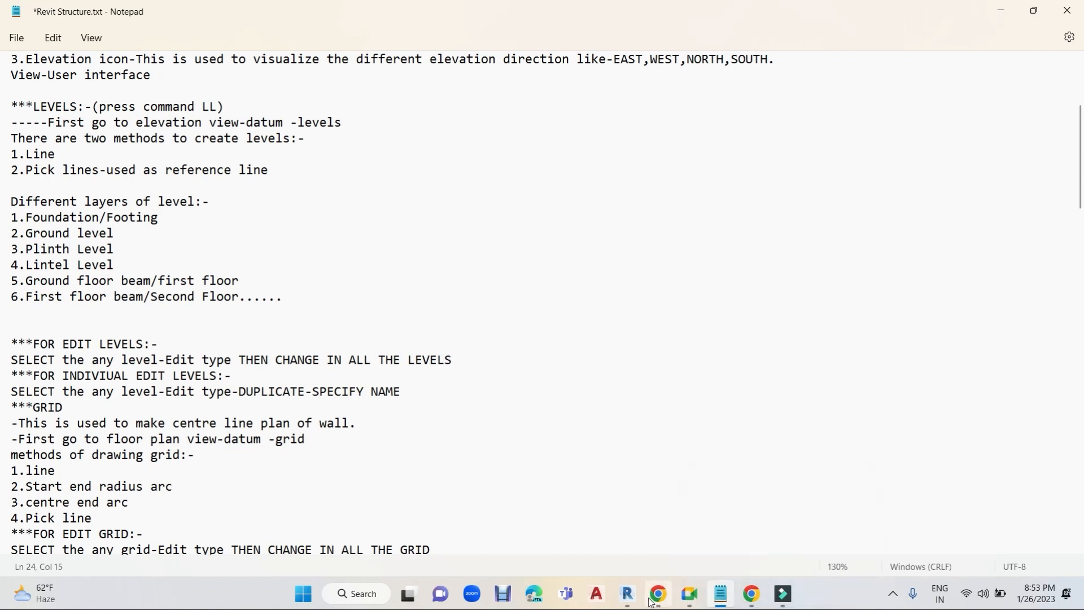
left_click(627, 593)
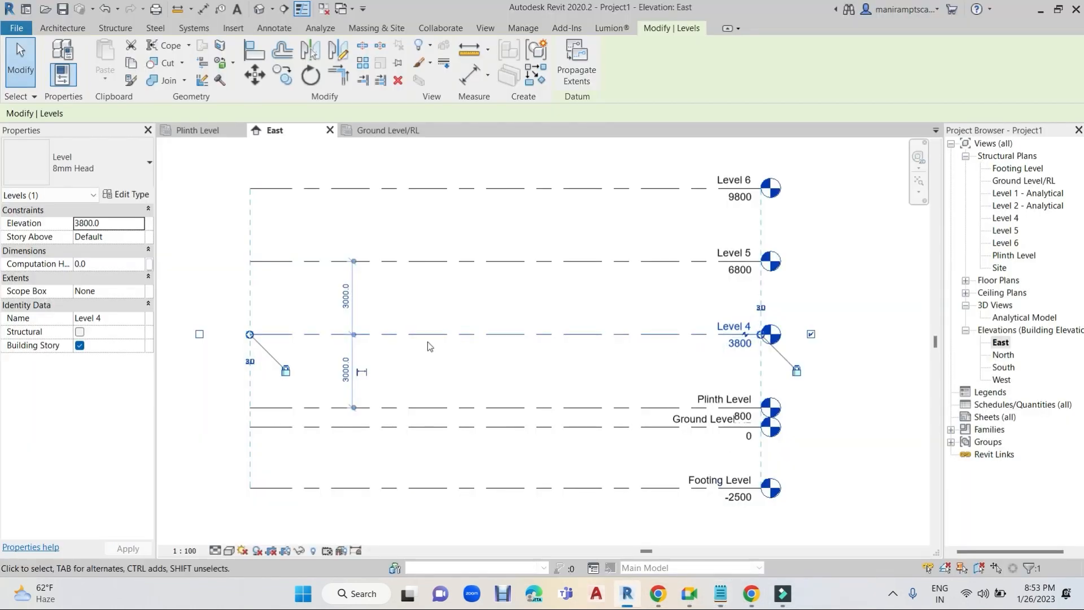
left_click(347, 369)
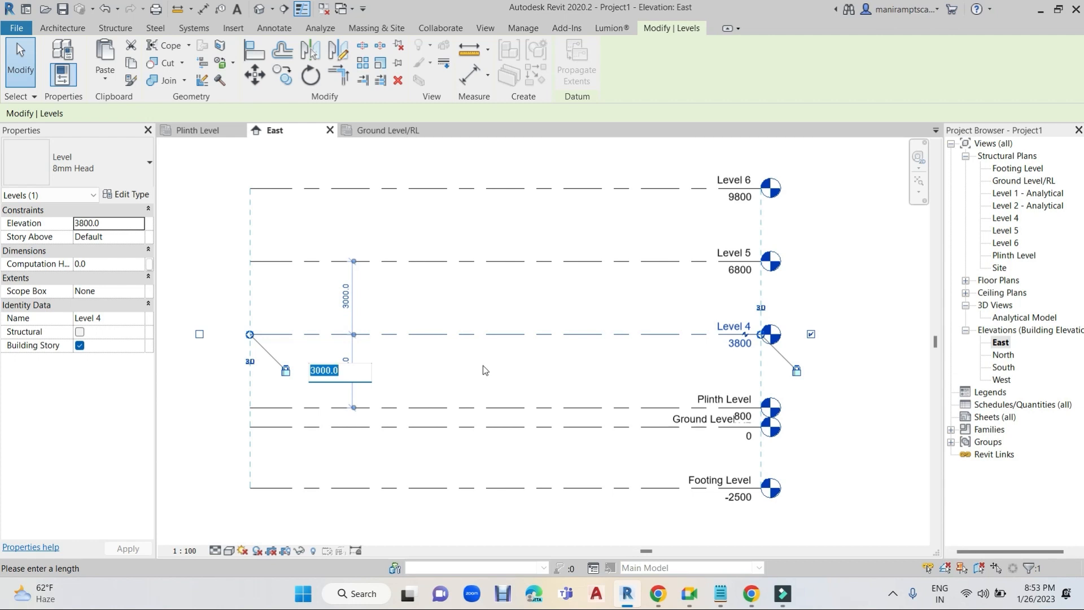
type("7")
key("Return")
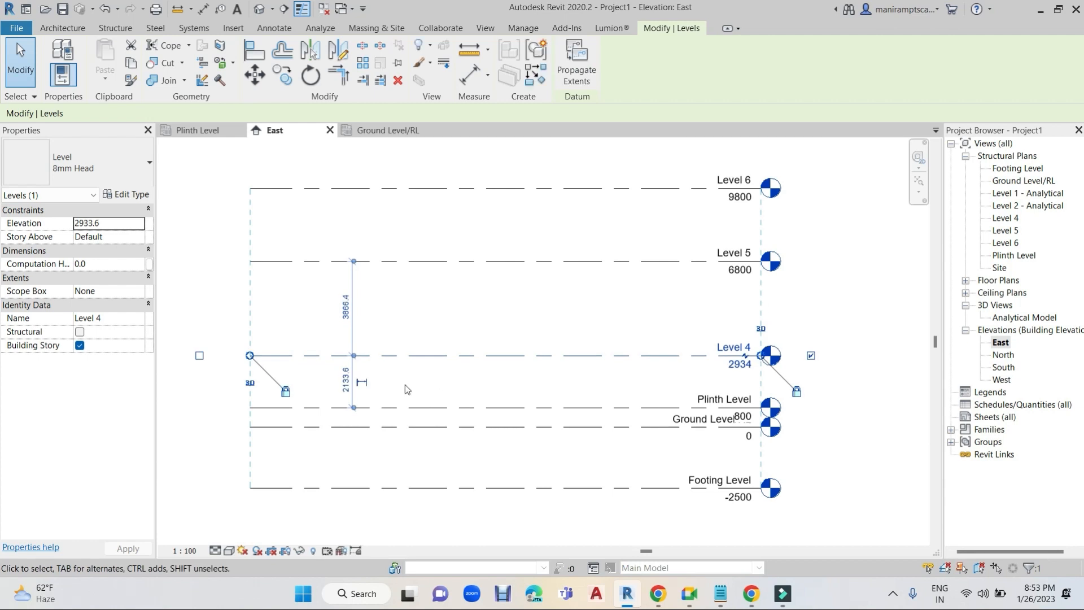
- Set Level 4's height above Plinth Level to 2300 mm
left_click(340, 384)
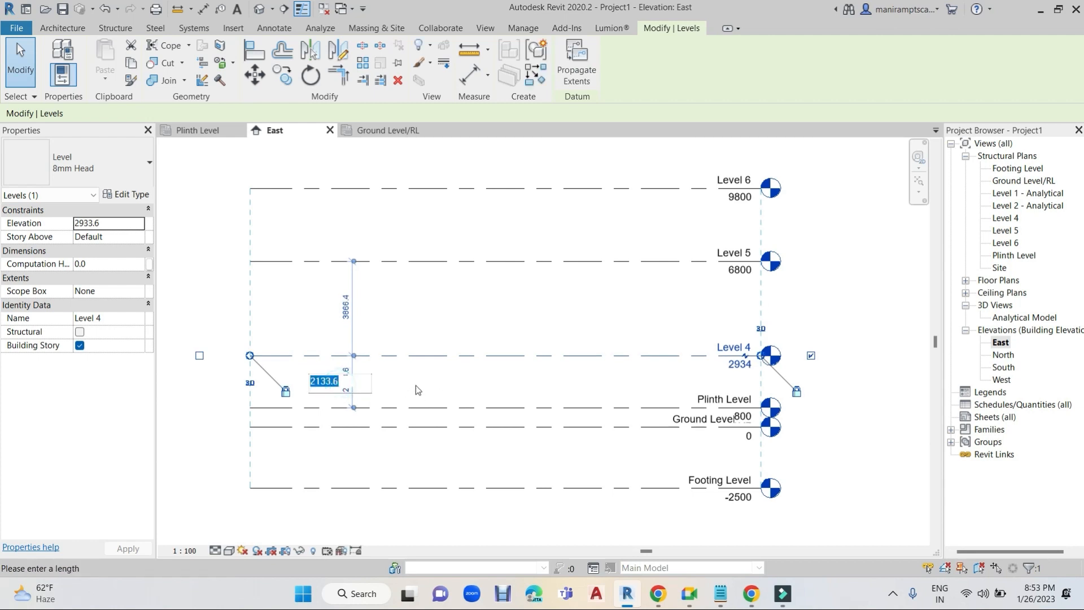
type("2300")
key("Return")
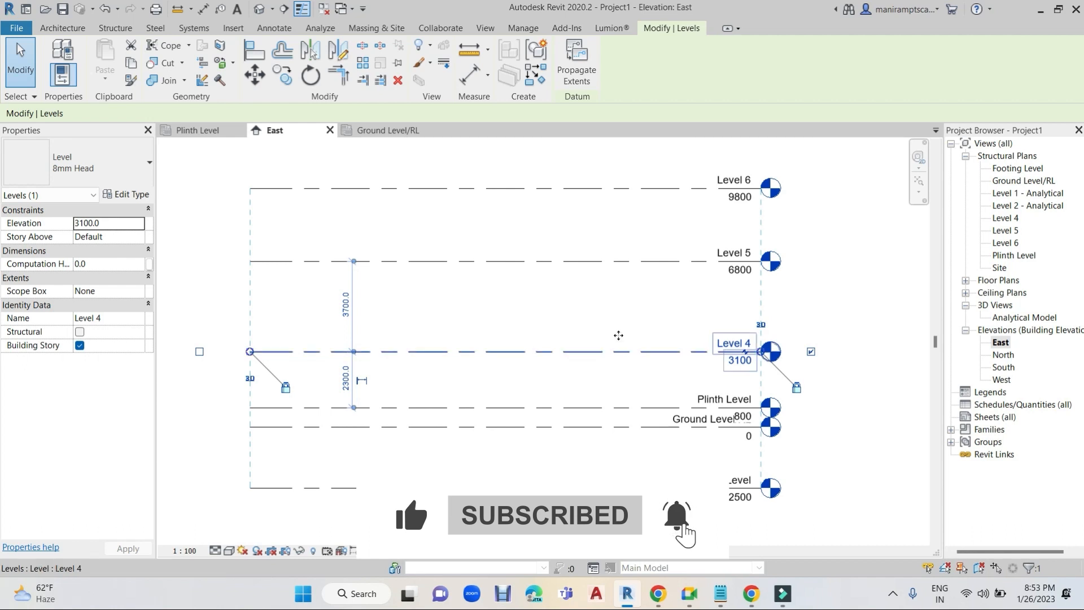
- Rename Level 4 as Lintel Level, together with its matching plan view
left_click(733, 339)
left_click_drag(733, 338, 684, 348)
type("Lintel")
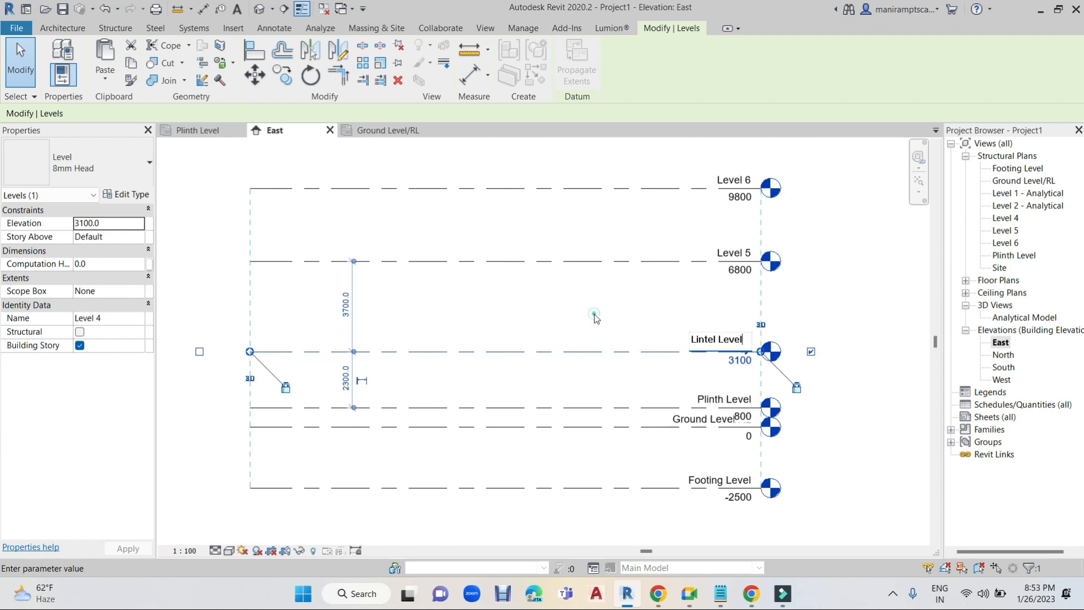
key("Return")
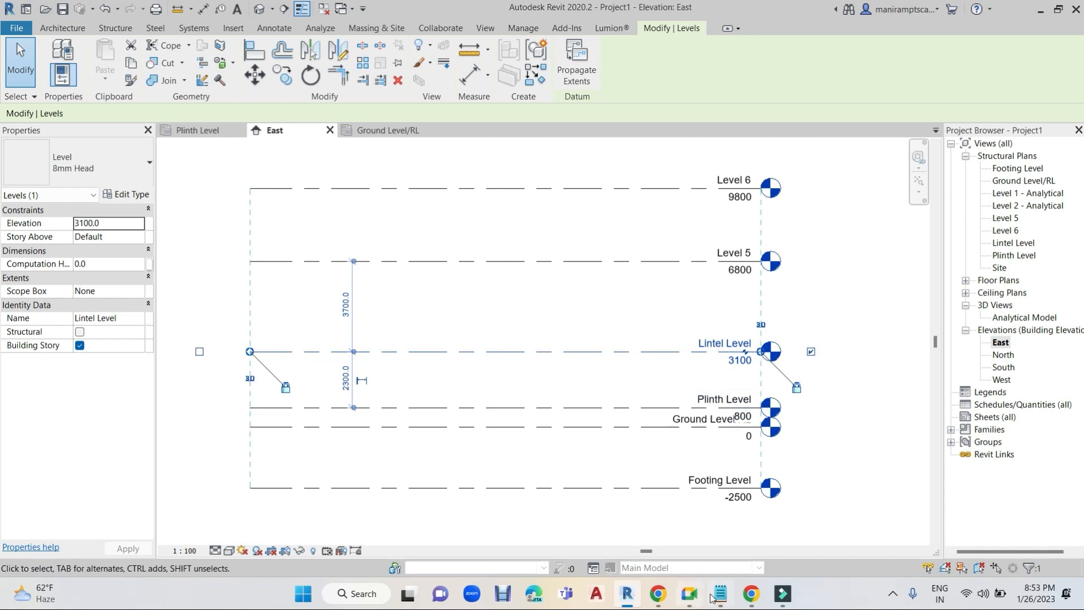
- Check the next level name in the Notepad notes, return to Revit and rename Level 5 as Ground floor Beam with its plan view
left_click(718, 598)
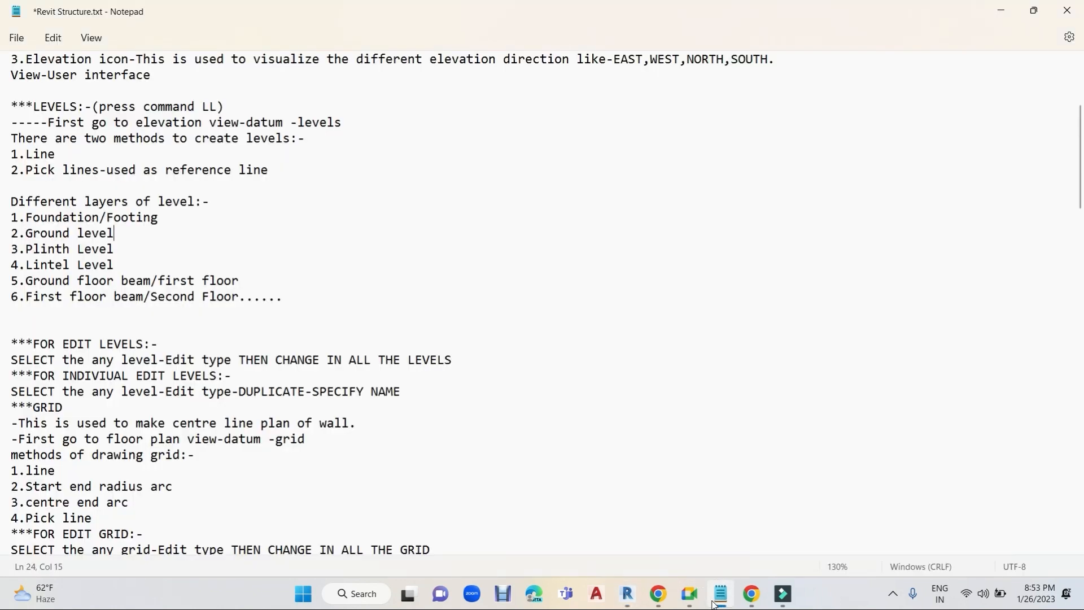
left_click(718, 598)
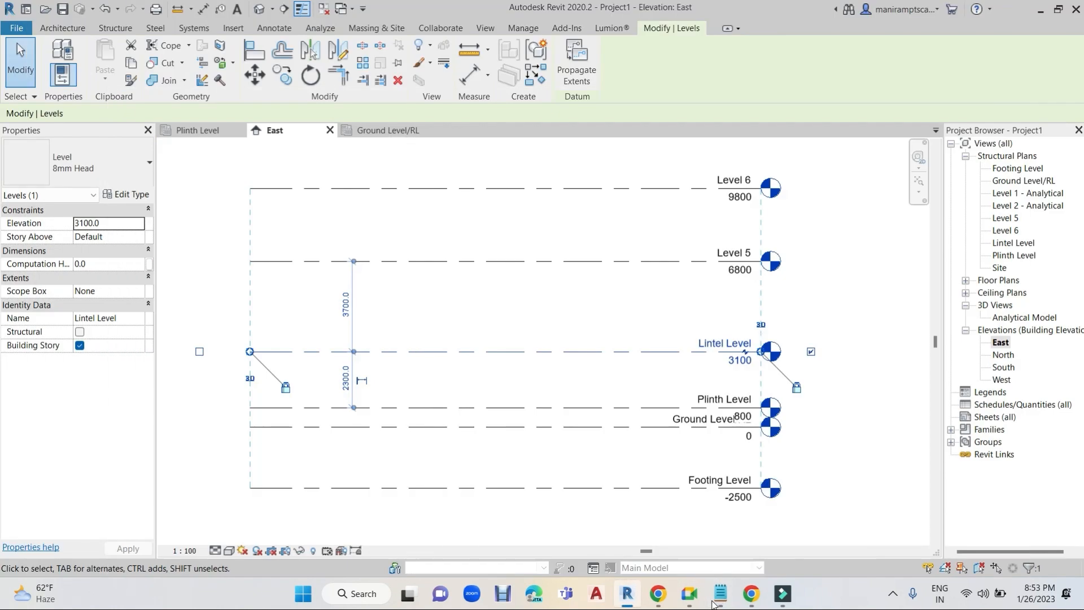
left_click(735, 250)
left_click(734, 250)
type("Ground floor")
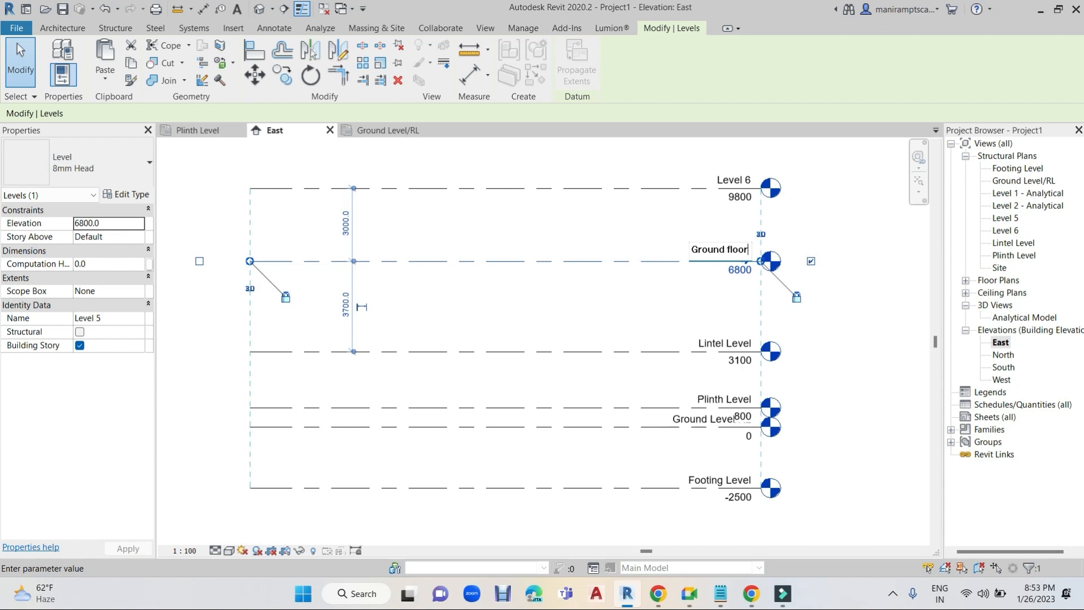
type(" Beam")
left_click(675, 312)
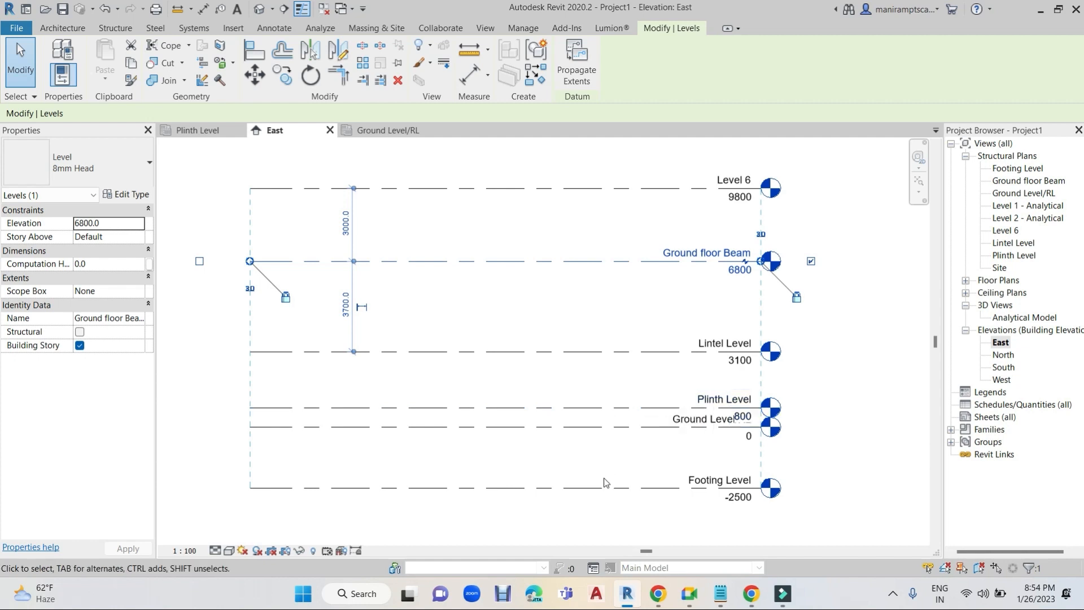
- Reference the Ground floor Beam level's lower temporary dimension to Plinth Level and set that distance to 3000 mm
left_click(633, 427)
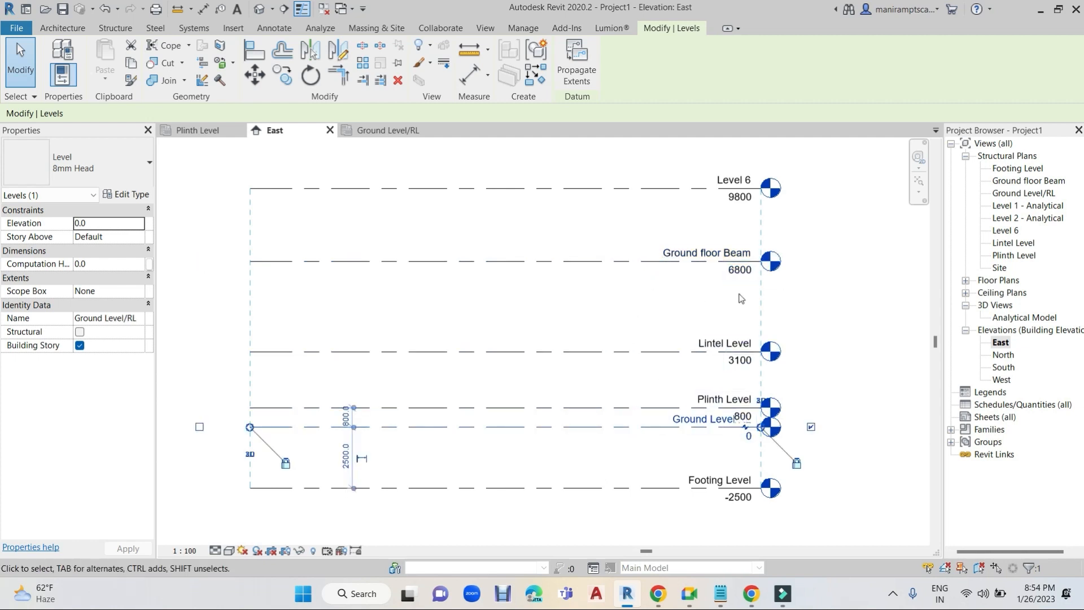
left_click(637, 265)
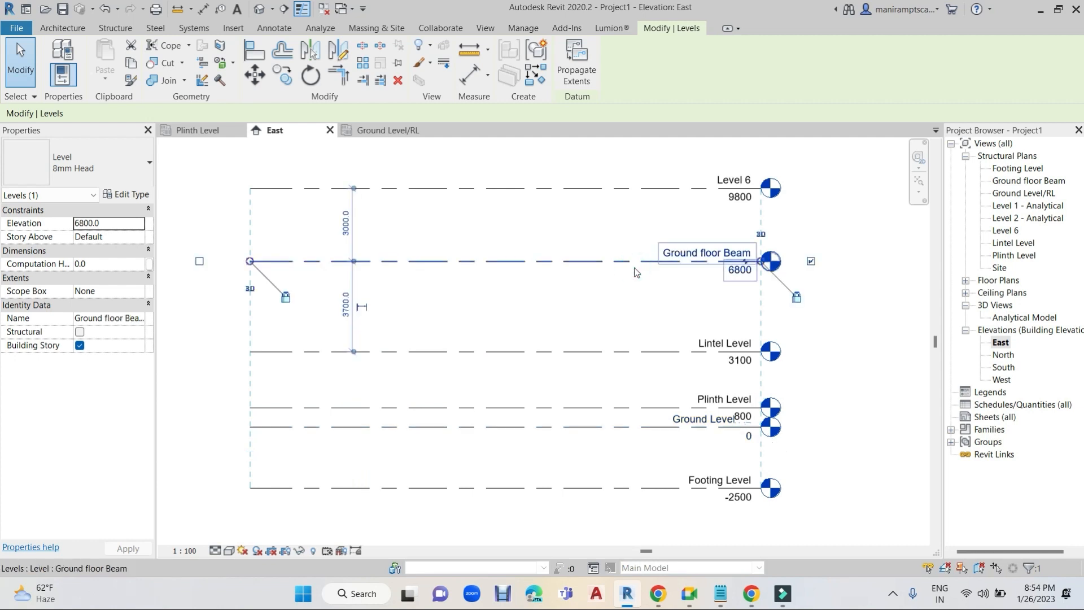
left_click_drag(353, 351, 355, 410)
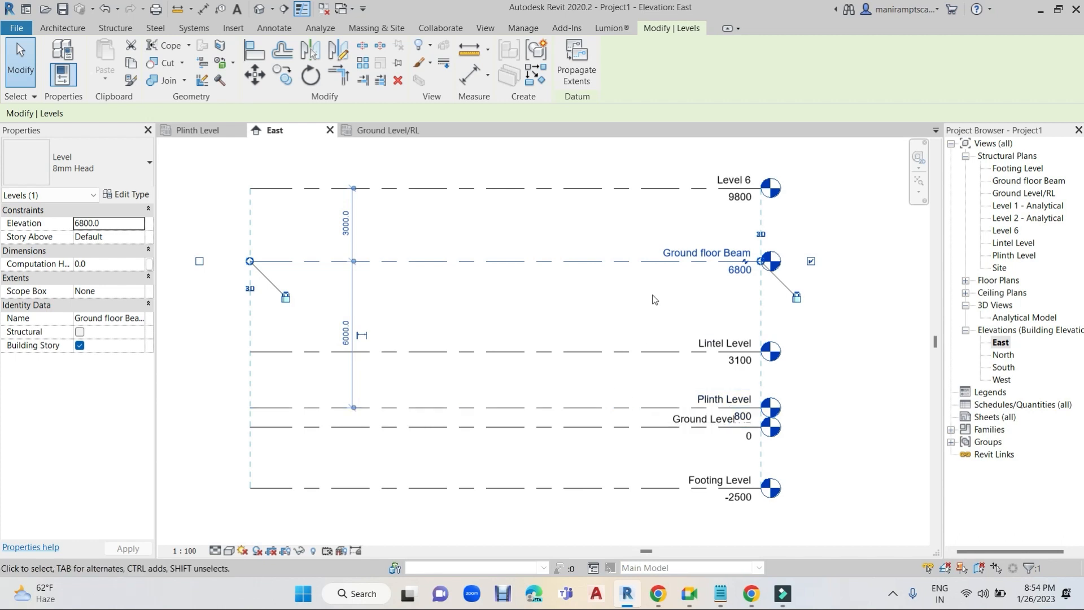
left_click(346, 337)
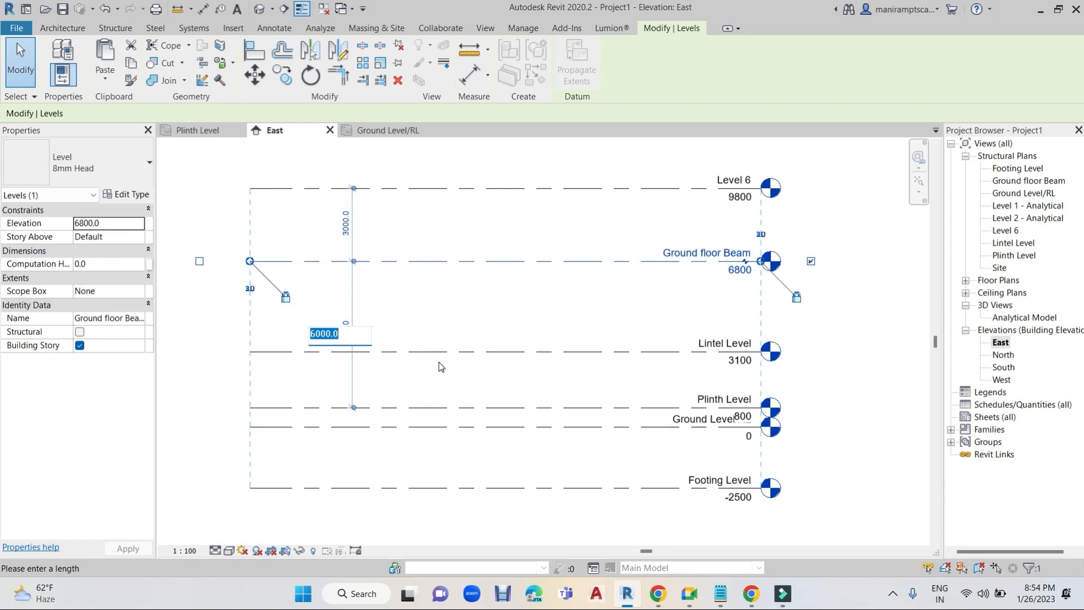
type("300")
key("Return")
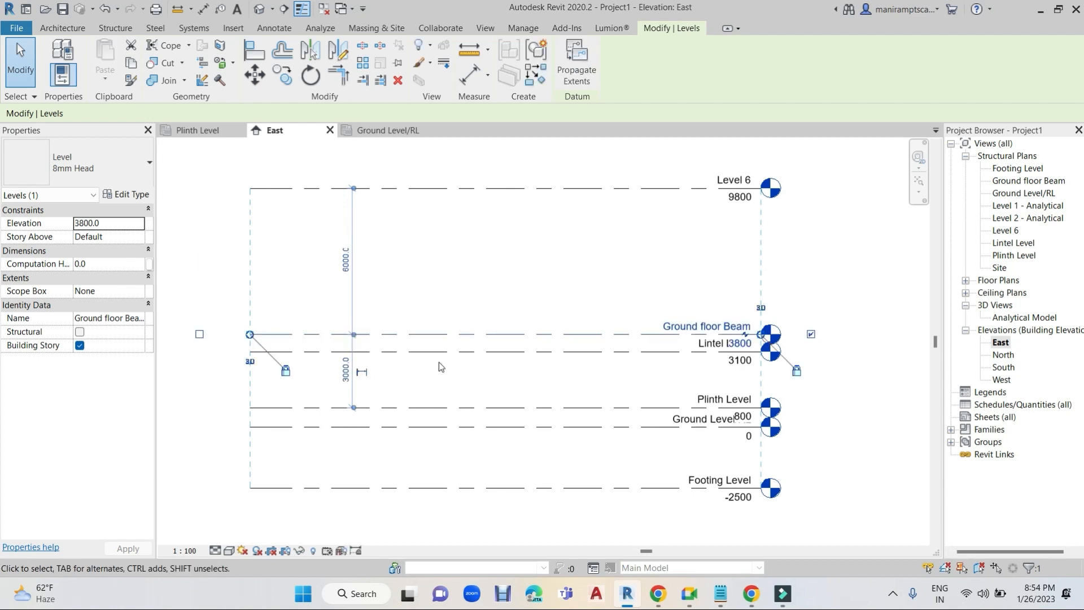
- Set the Ground floor Beam level's height above Plinth Level to 3200 mm
left_click(335, 371)
type("3200")
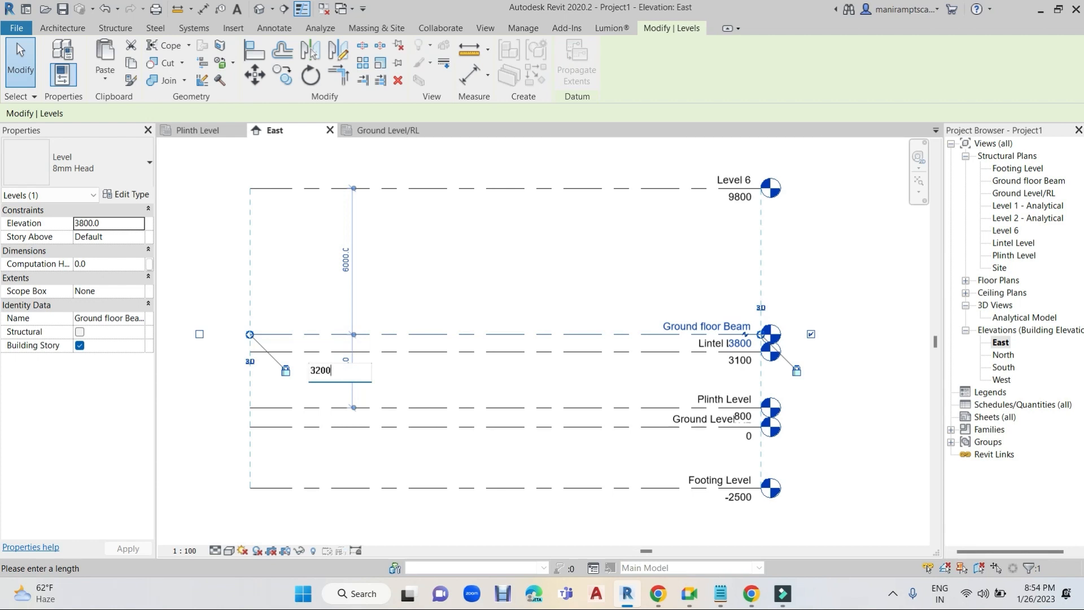
key("Return")
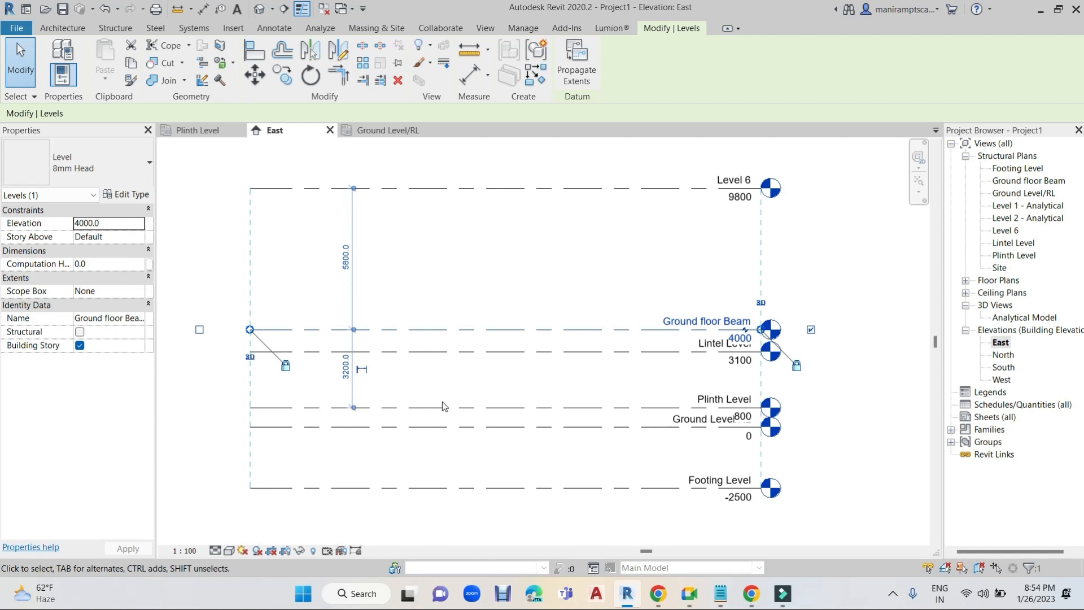
left_click(422, 305)
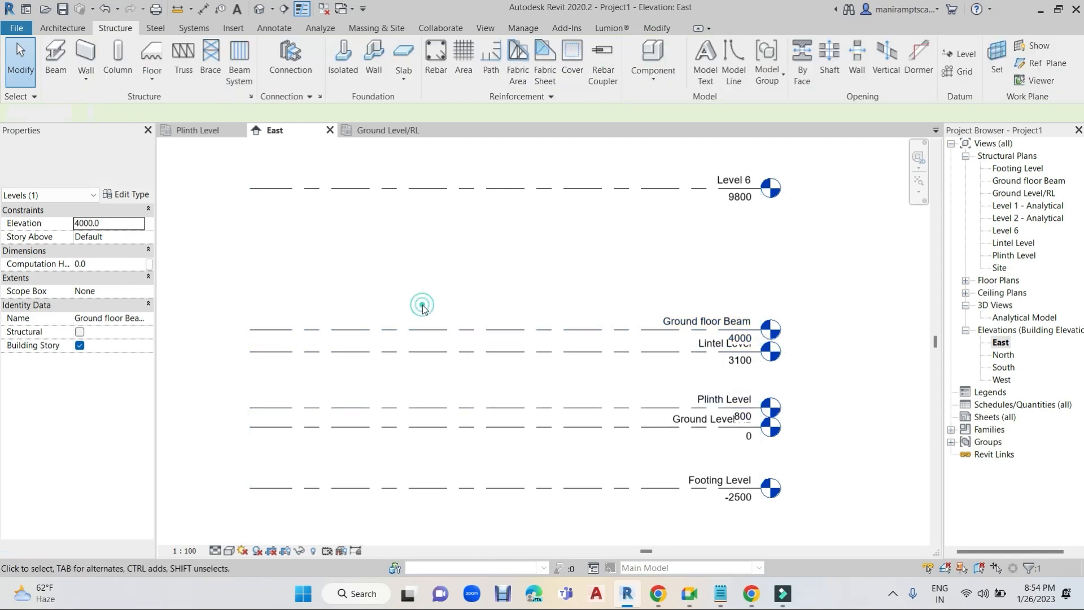
- Rename Level 6 as First floor Beam, together with its matching plan view
left_click(573, 187)
left_click(742, 177)
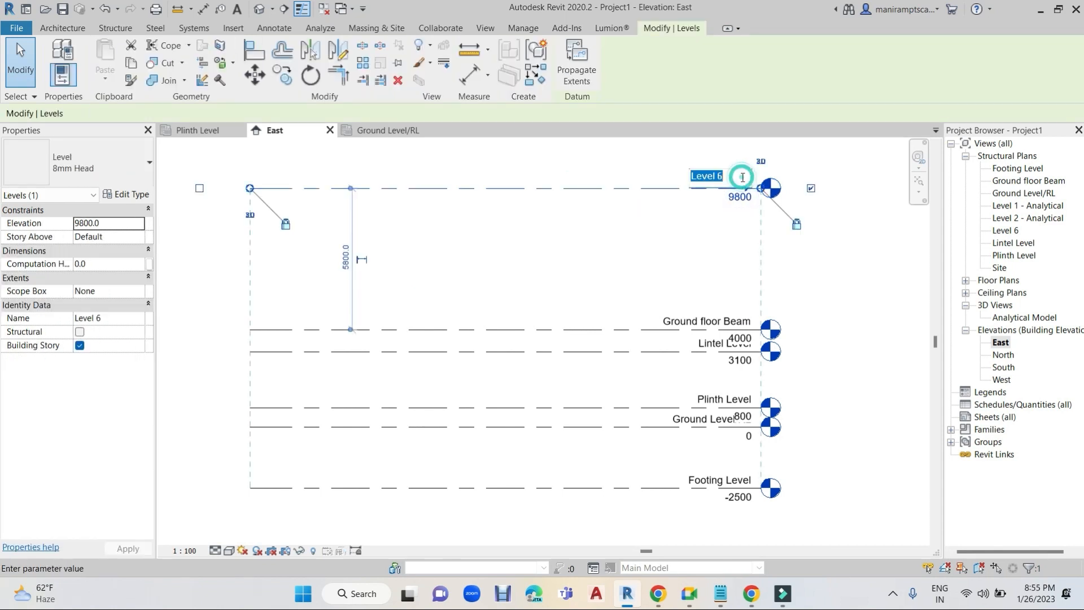
type("First")
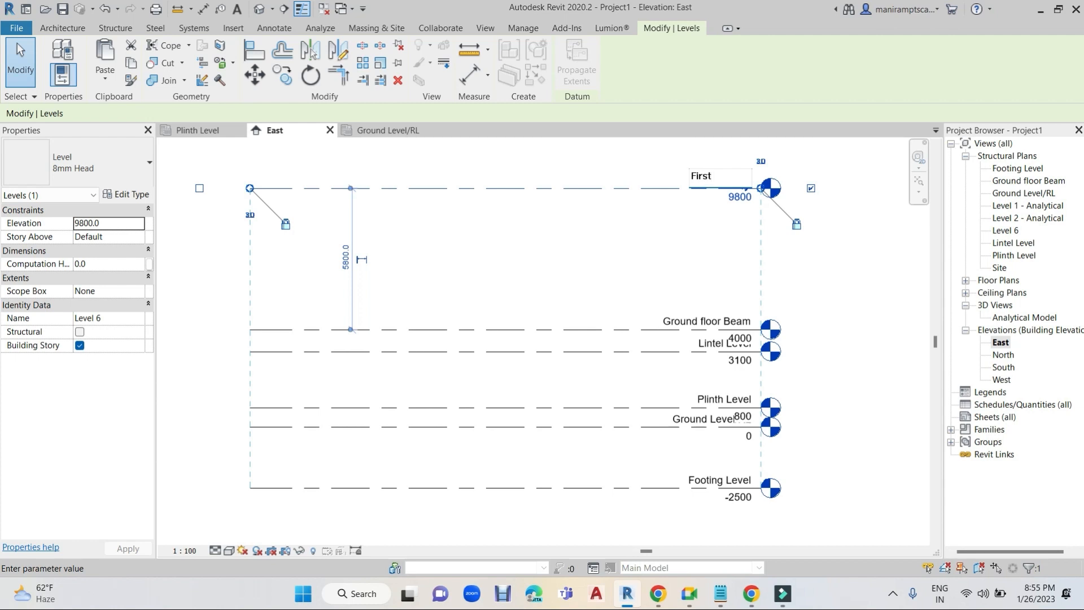
type(" floor Beam")
key("Return")
- Set the First floor Beam level's height above Ground floor Beam to 3200 mm
left_click(347, 259)
type("3200")
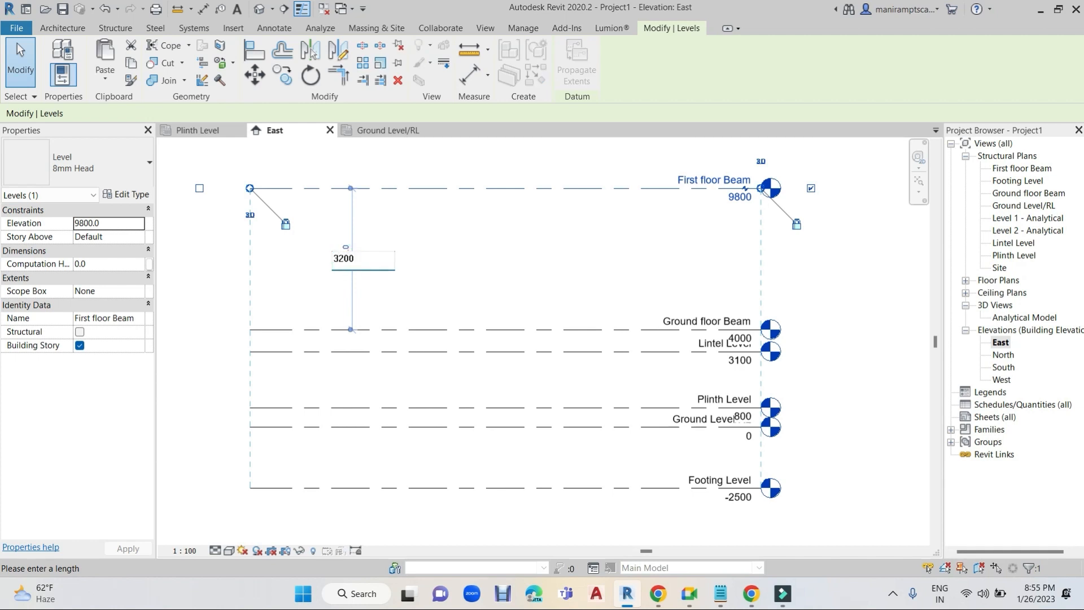
key("Return")
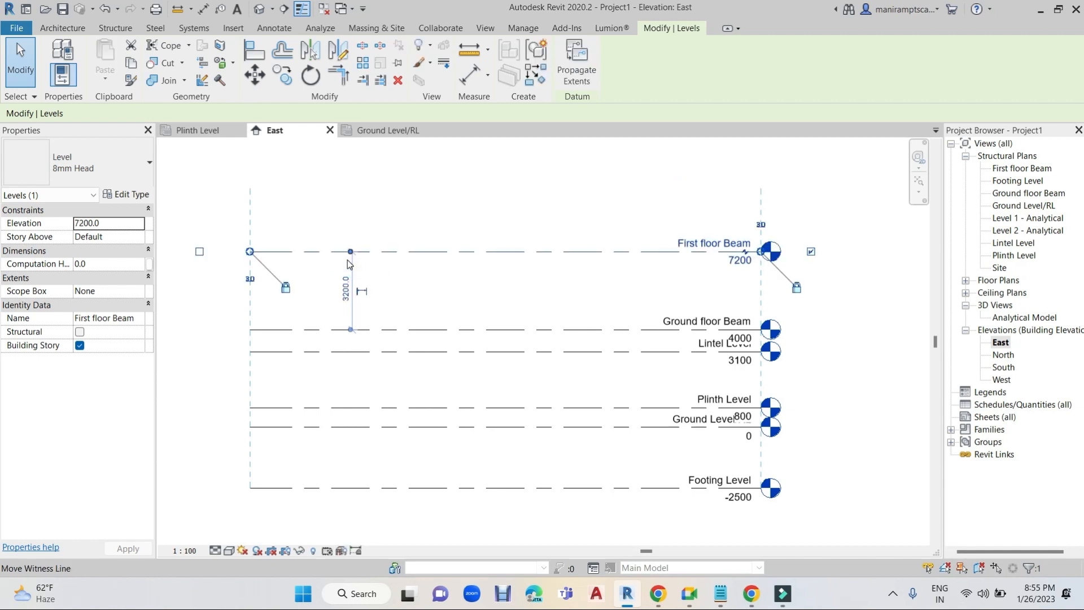
left_click(468, 295)
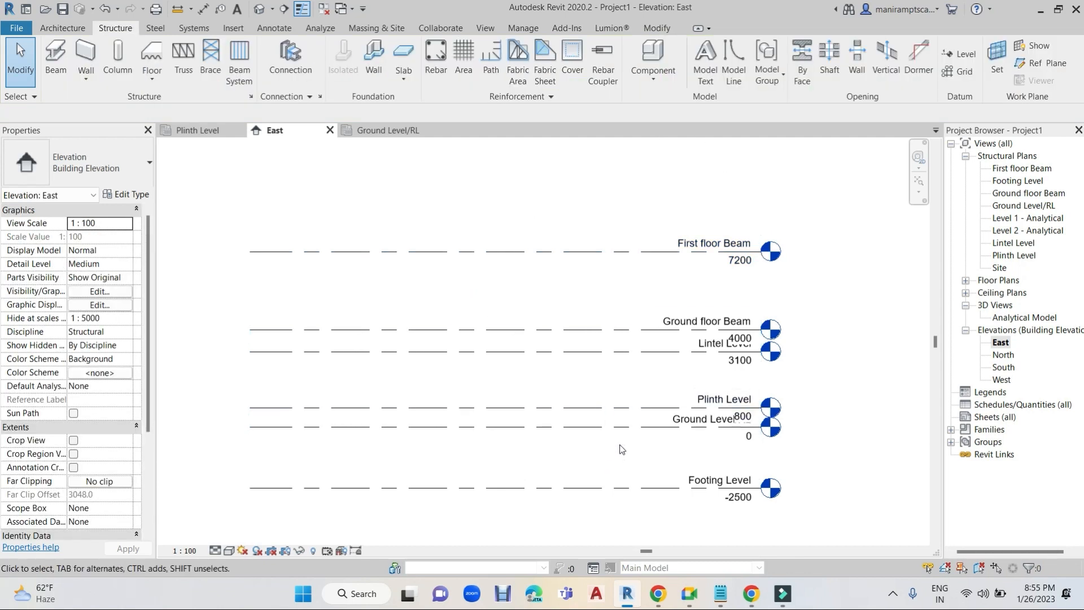
scroll(623, 429, "down", 1)
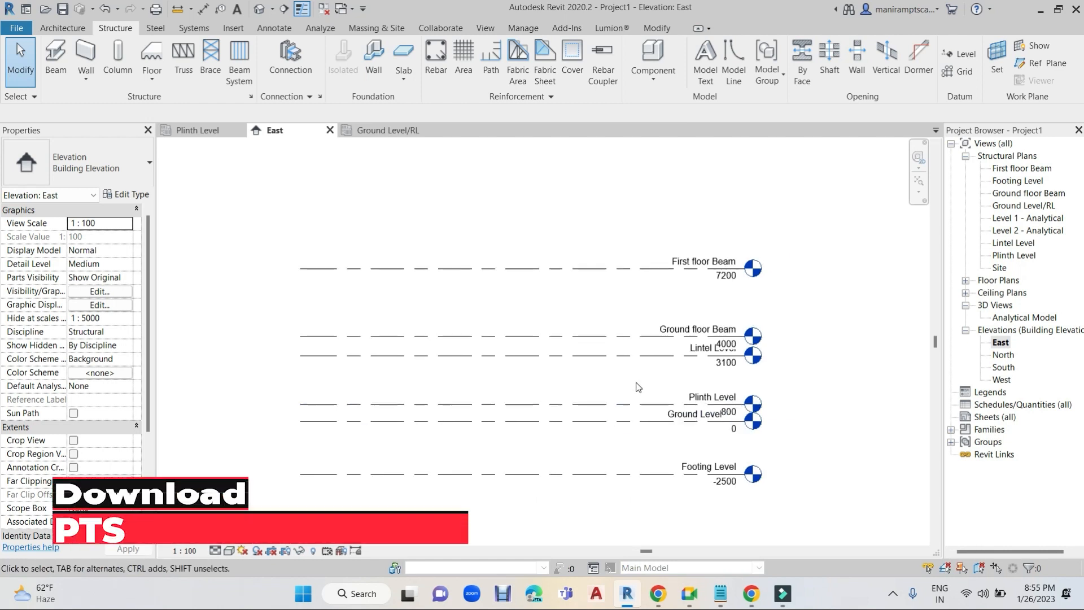
left_click(634, 414)
key("Escape")
scroll(671, 412, "up", 2)
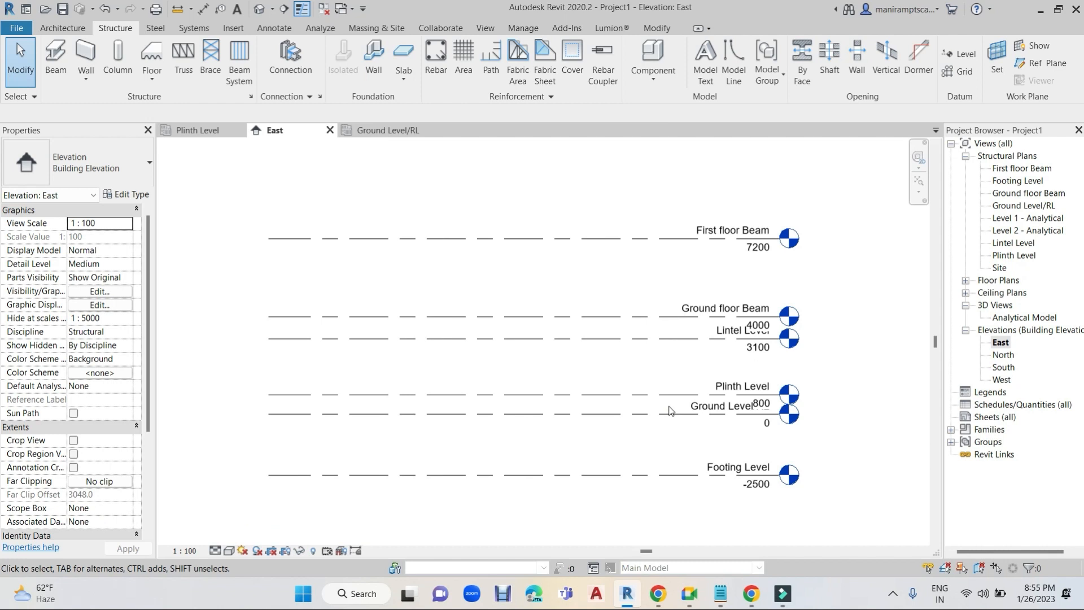
- Read the Notepad notes on editing all levels and editing individual levels, and return to the East elevation in Revit
left_click(721, 593)
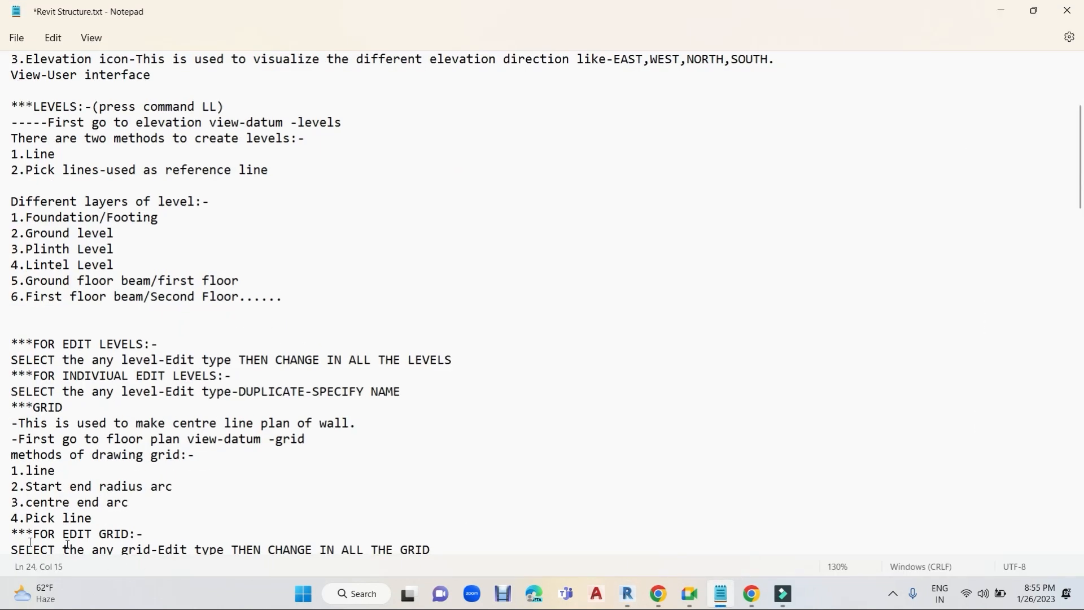
scroll(67, 544, "down", 1)
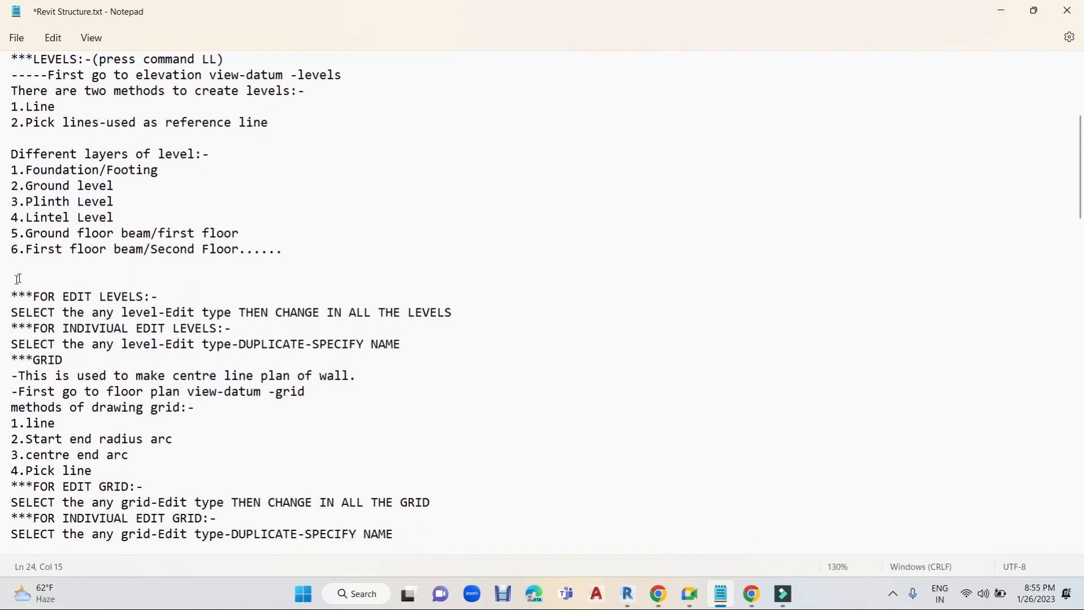
left_click_drag(12, 295, 190, 297)
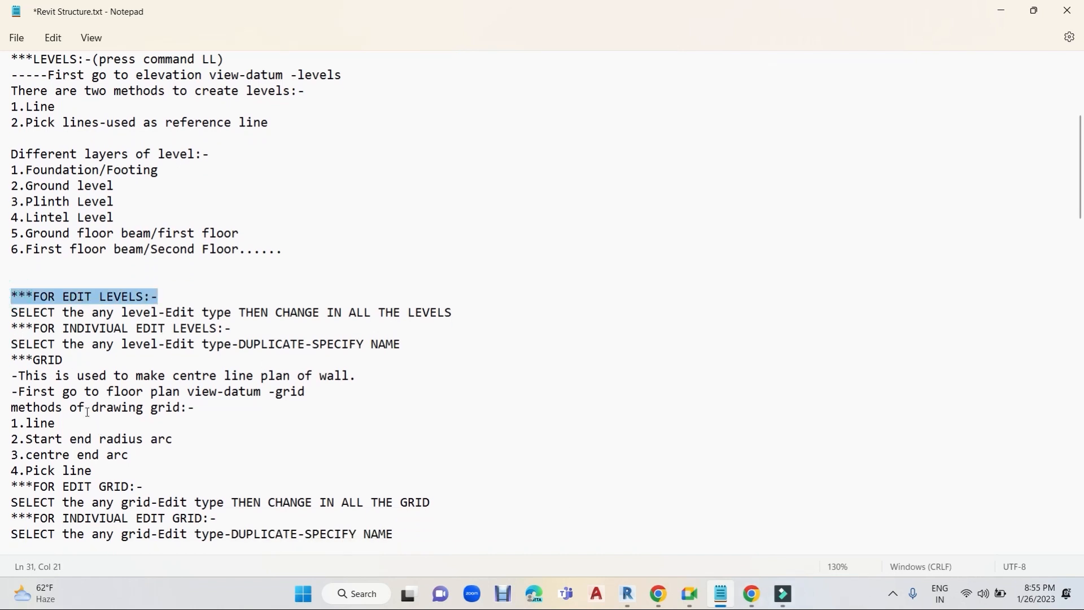
left_click_drag(25, 329, 229, 330)
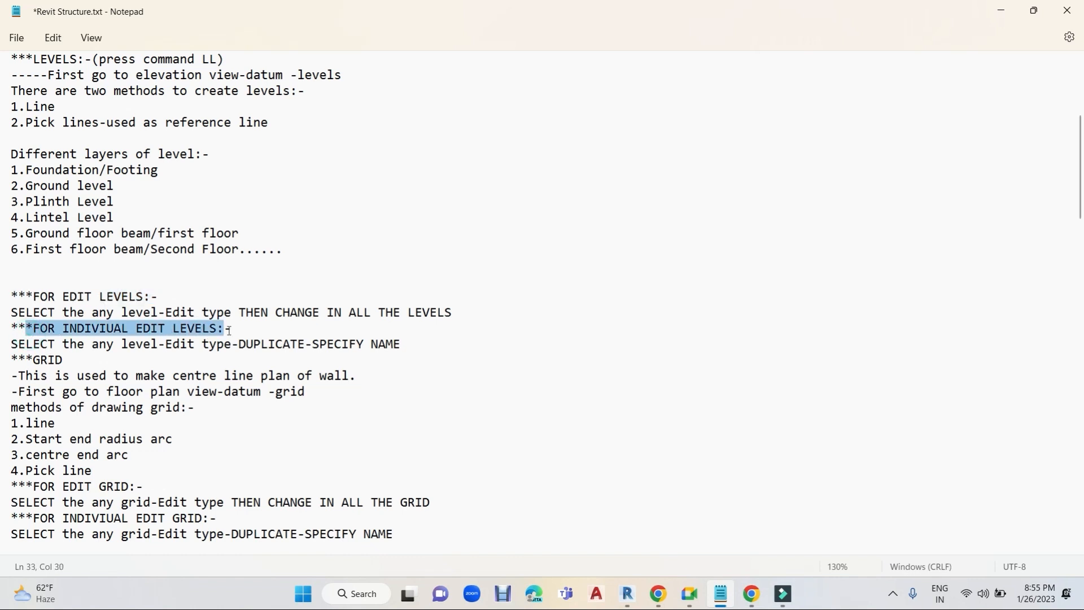
left_click(720, 593)
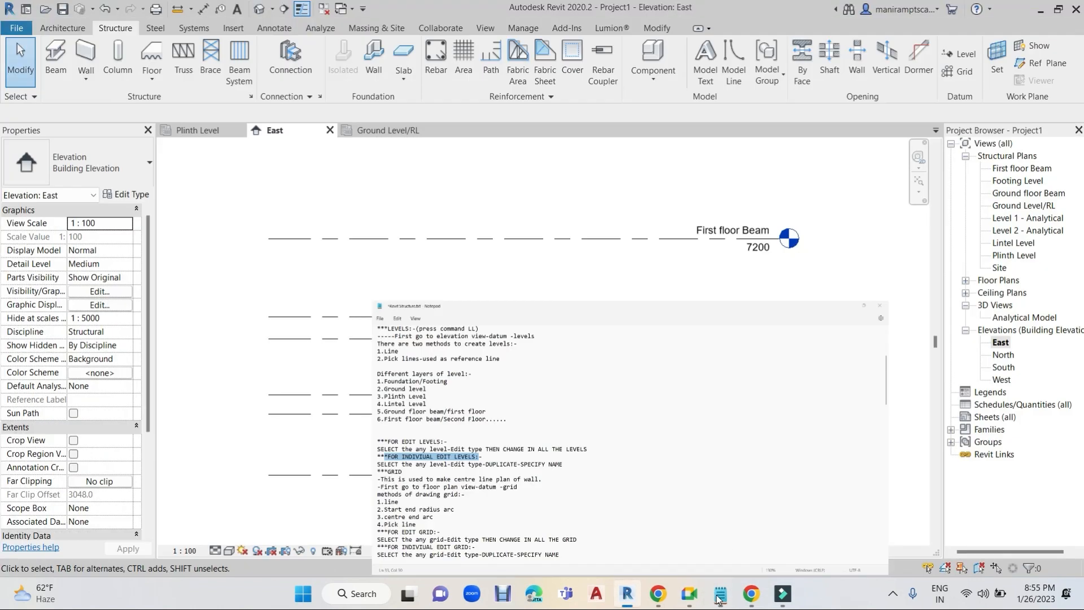
middle_click_drag(601, 436, 585, 419)
scroll(613, 449, "down", 2)
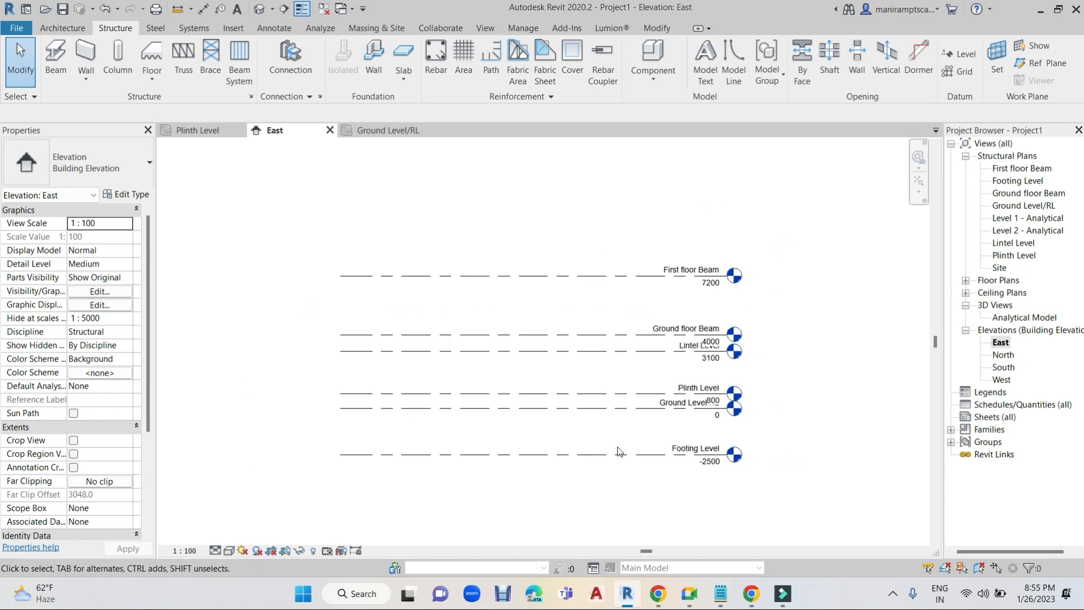
- Toggle the level head at First floor Beam's left end on and off, and stretch both ends of the aligned level lines outward
left_click(530, 276)
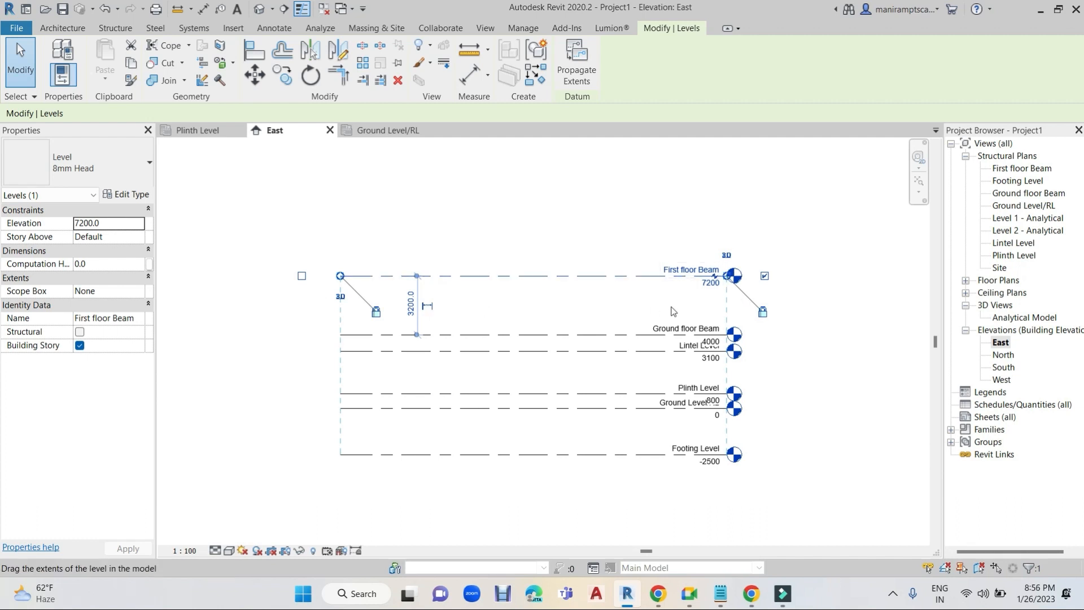
left_click(301, 276)
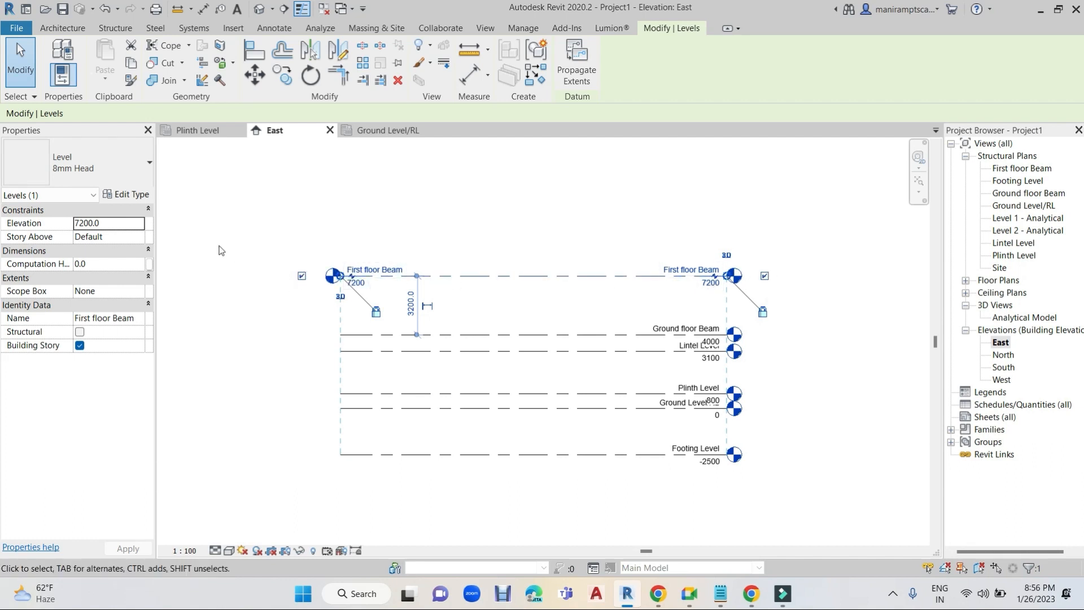
left_click(301, 276)
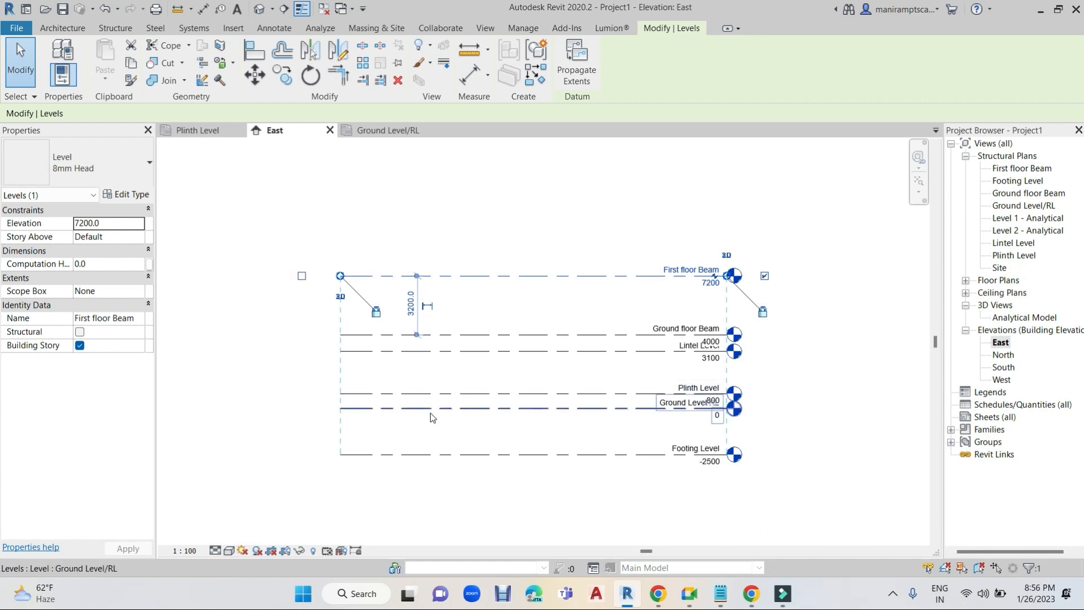
left_click_drag(341, 276, 268, 277)
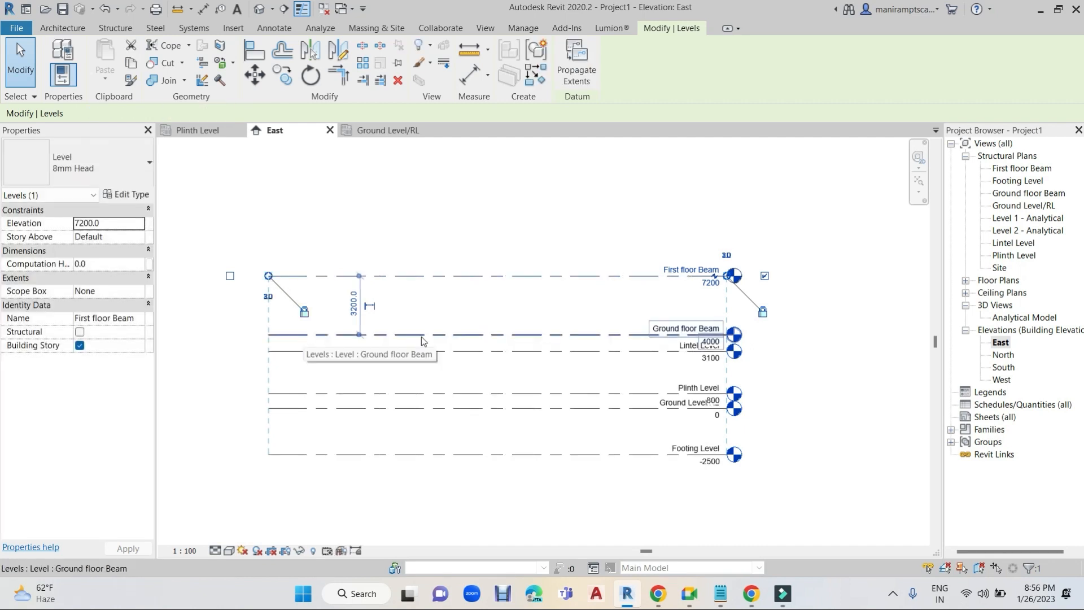
left_click_drag(729, 281, 792, 280)
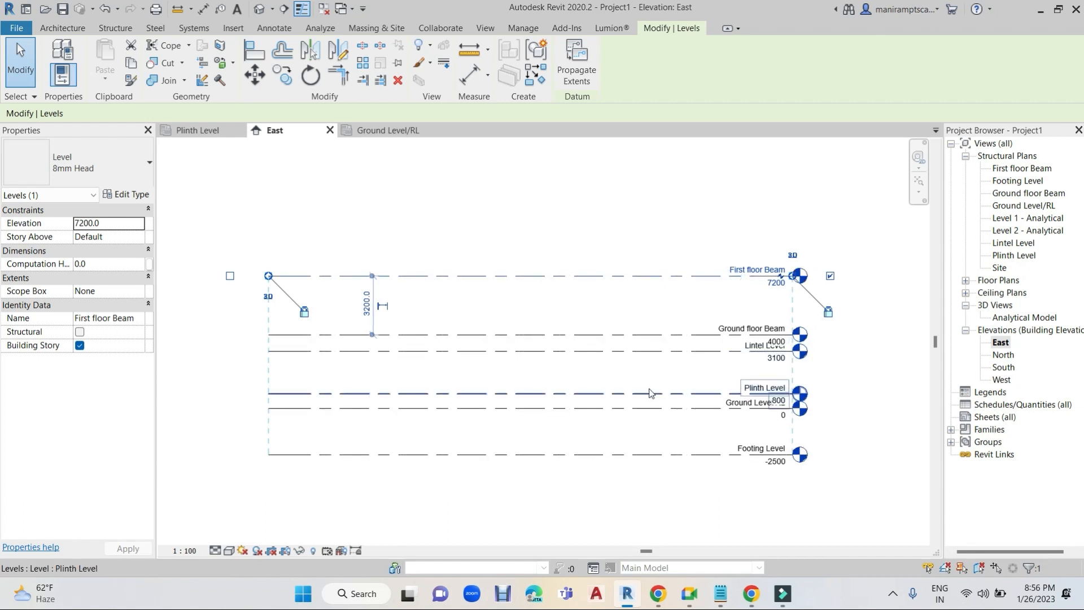
- Try unlocking the alignment at the left end of the First floor Beam line to adjust that end independently
left_click(305, 313)
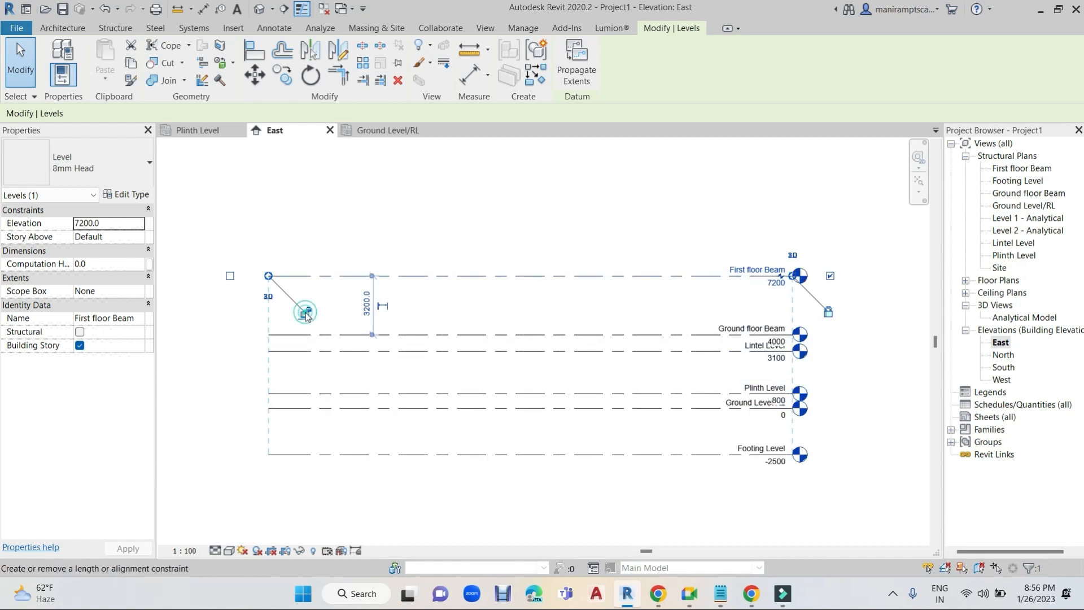
mouse_move(255, 278)
left_mouse_down()
mouse_move(205, 282)
mouse_move(268, 277)
left_mouse_up()
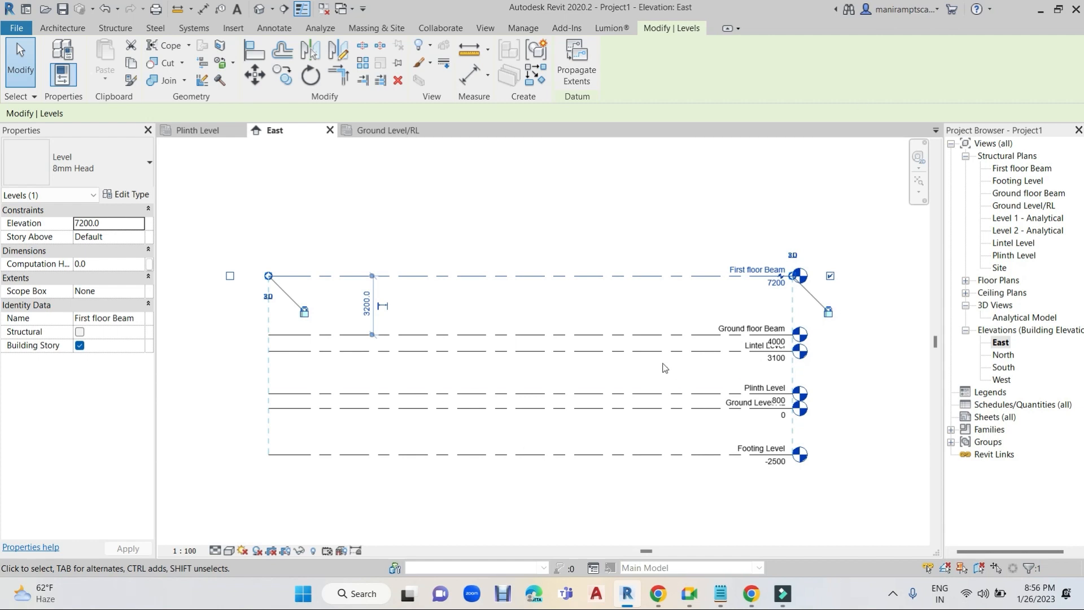
left_click(548, 239)
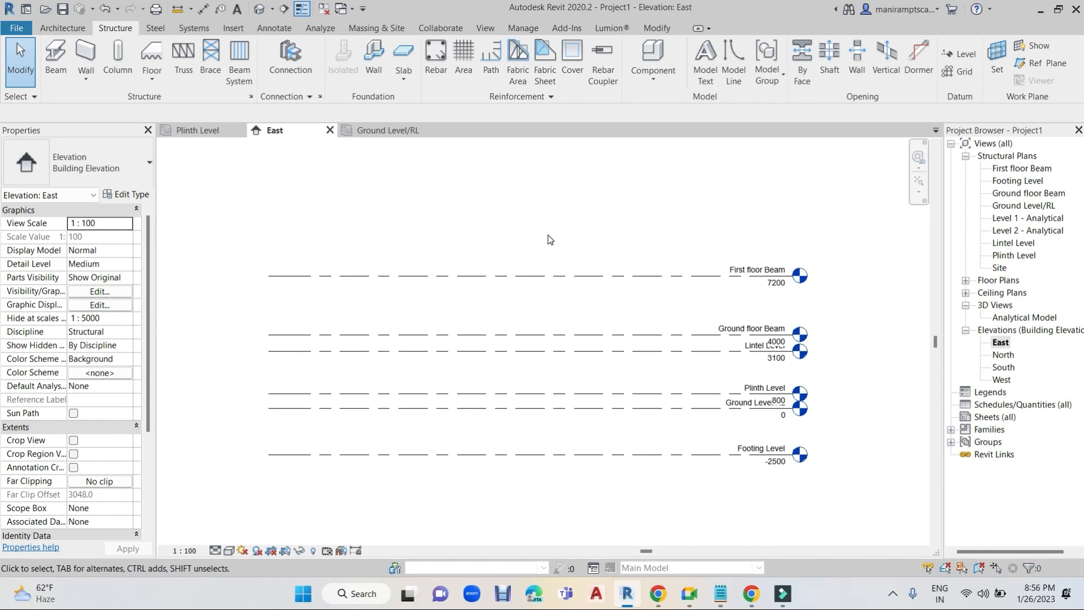
- Check the types available for the First floor Beam level and open the type properties of 8mm Head beside the level labels
left_click(509, 280)
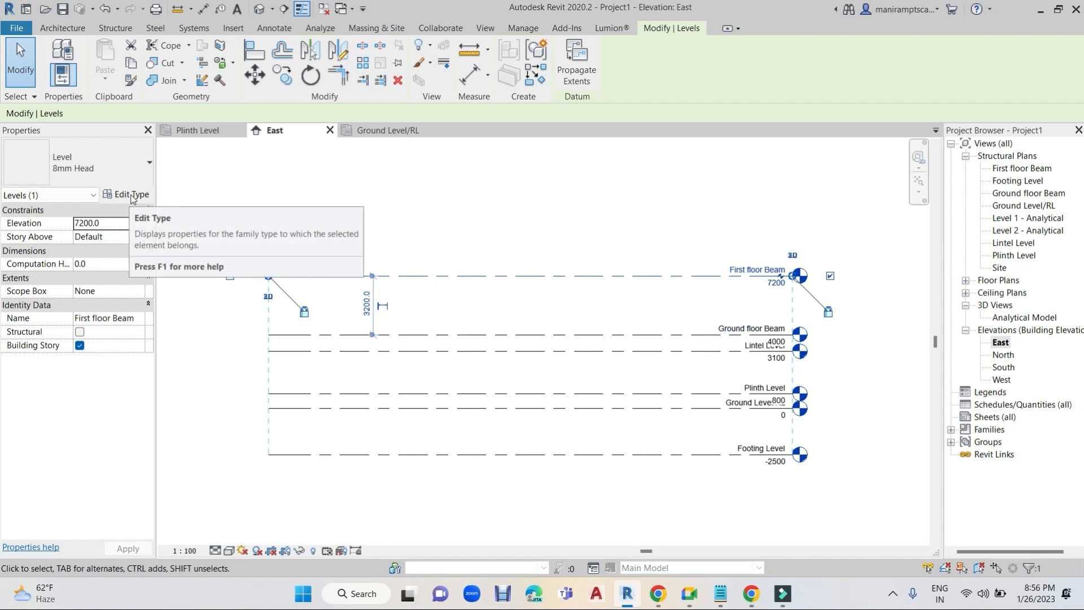
left_click(74, 170)
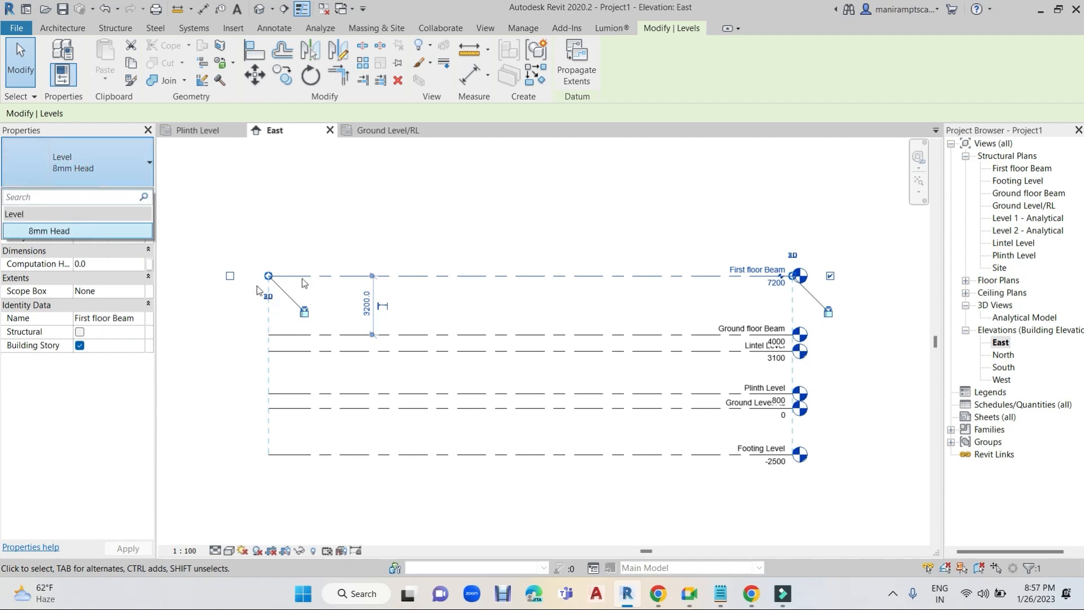
left_click(91, 178)
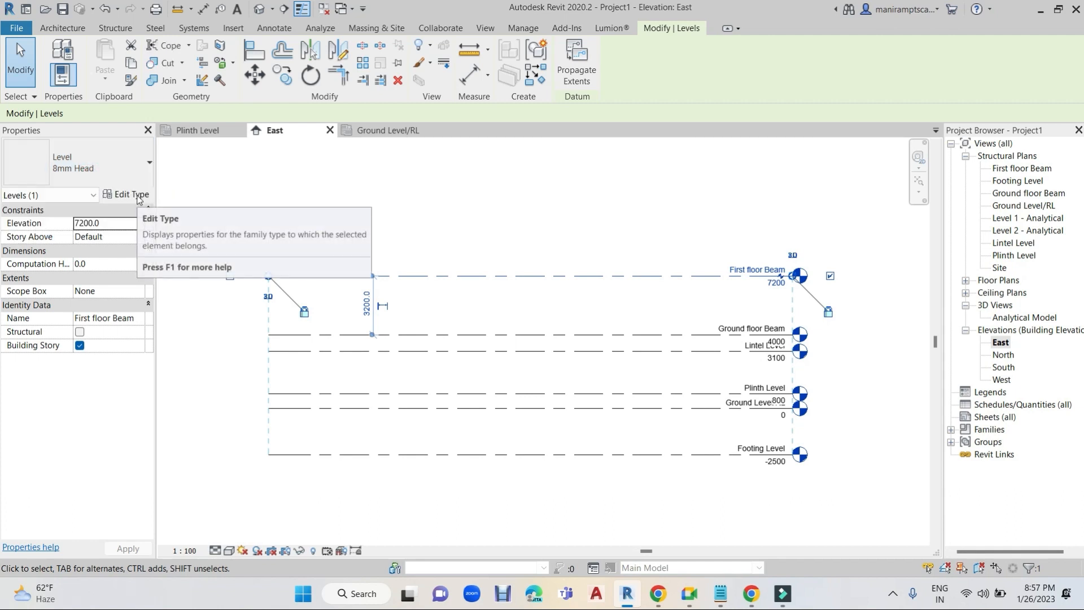
left_click(129, 195)
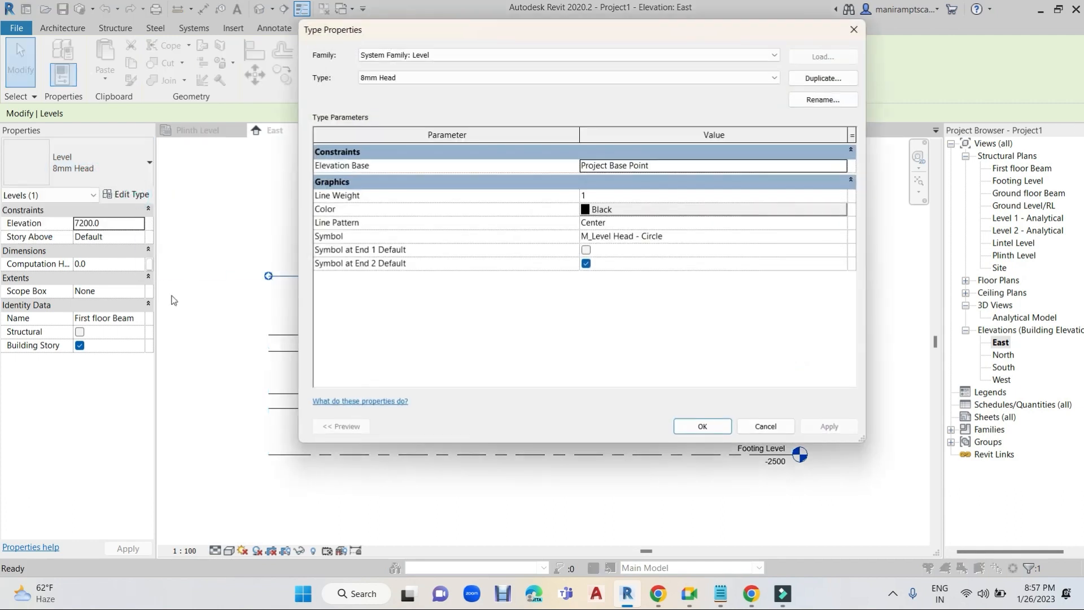
left_click_drag(641, 36, 420, 30)
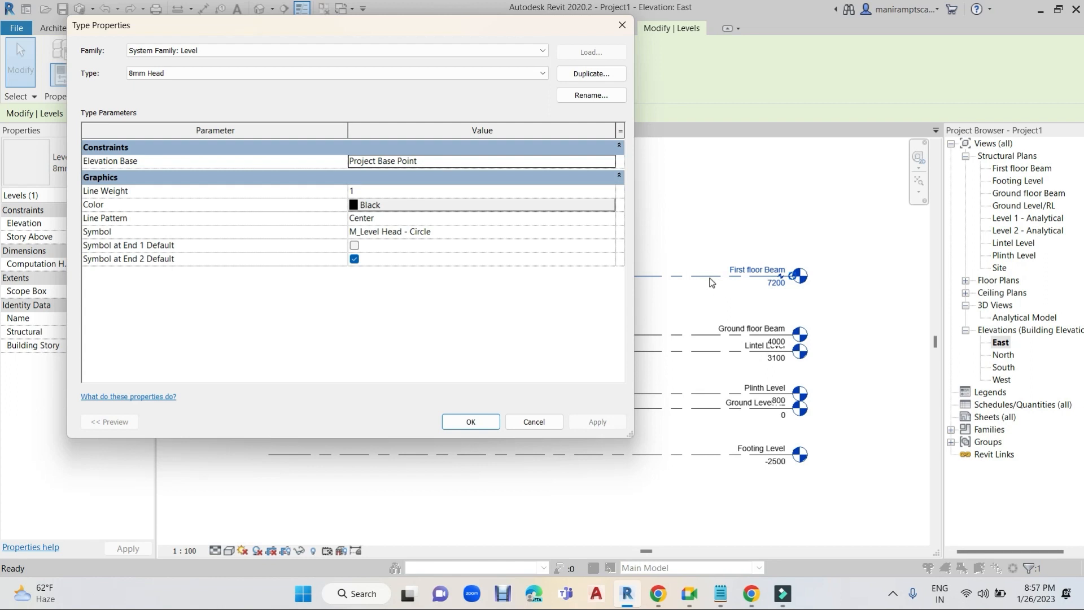
- Review the line weights available for the 8mm Head level type
left_click(609, 192)
left_click(610, 191)
scroll(617, 235, "down", 3)
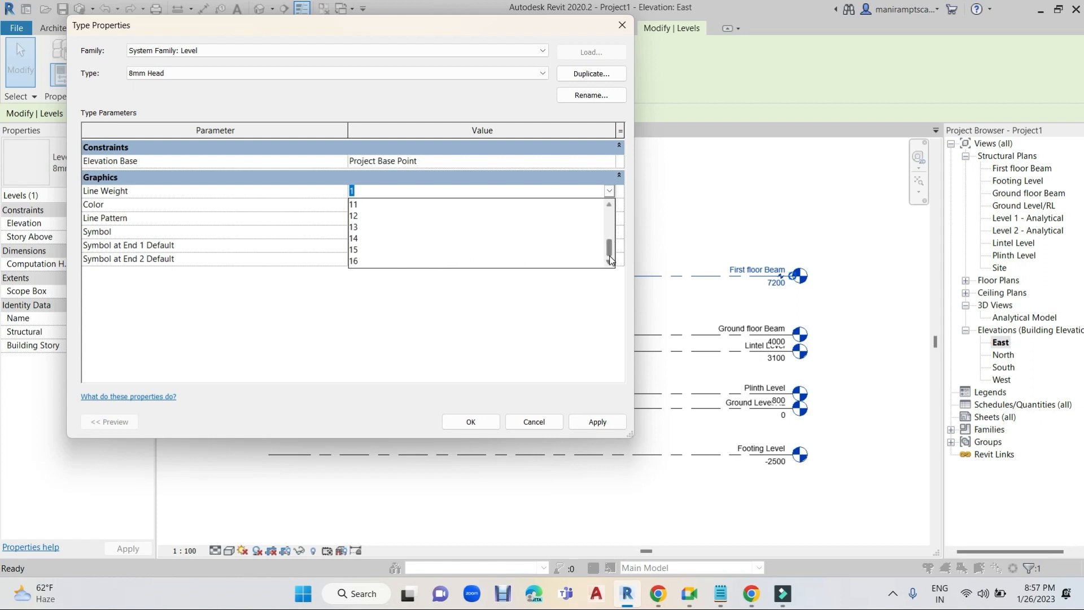
scroll(610, 249, "up", 3)
left_click(515, 303)
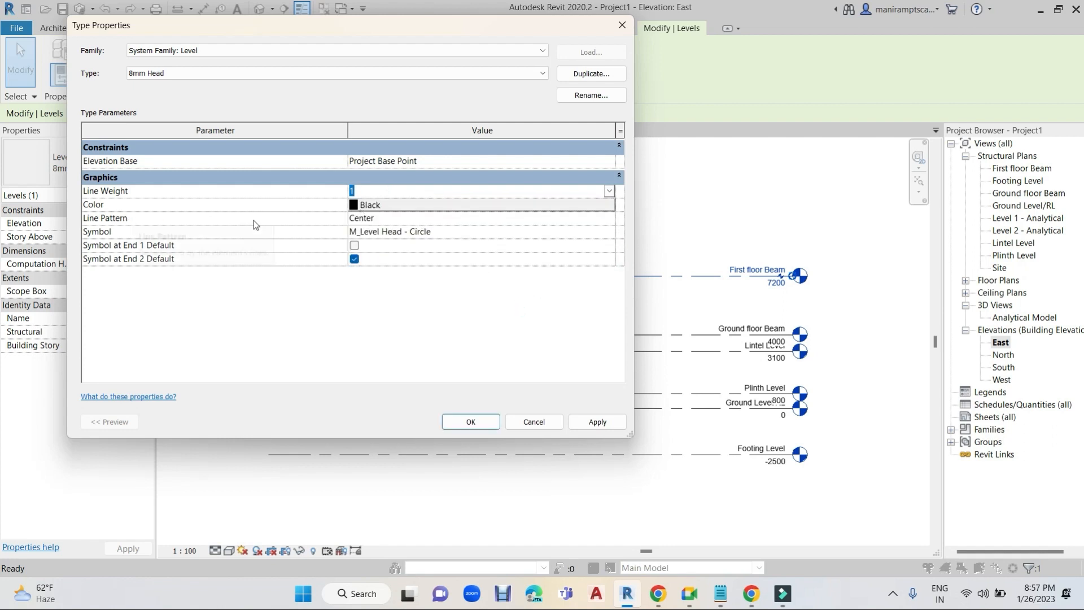
- Set the 8mm Head level type's line color to Red and apply it to all levels
left_click(372, 208)
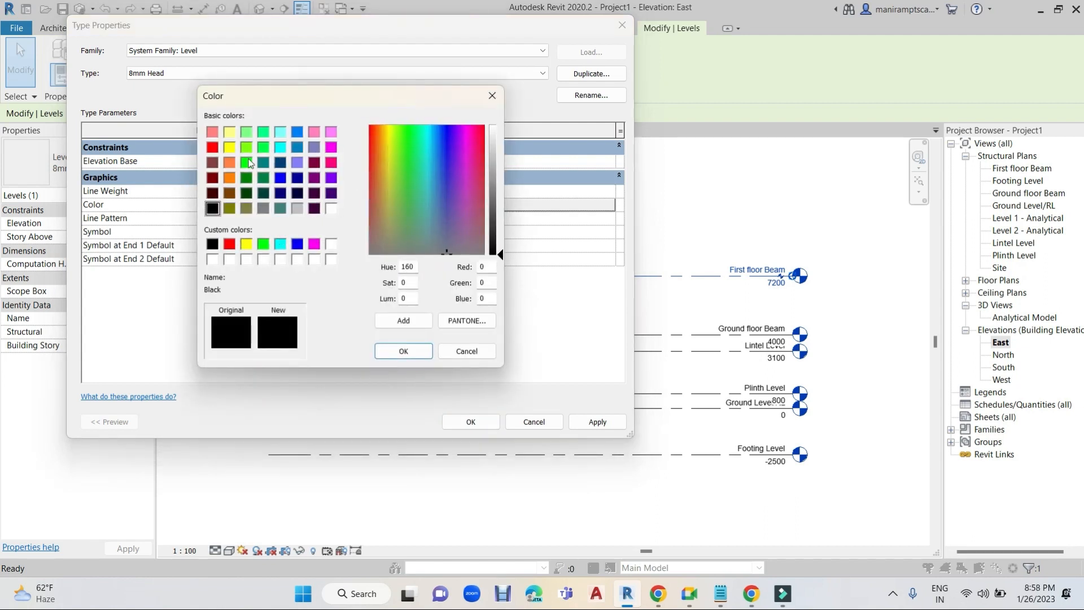
left_click(211, 148)
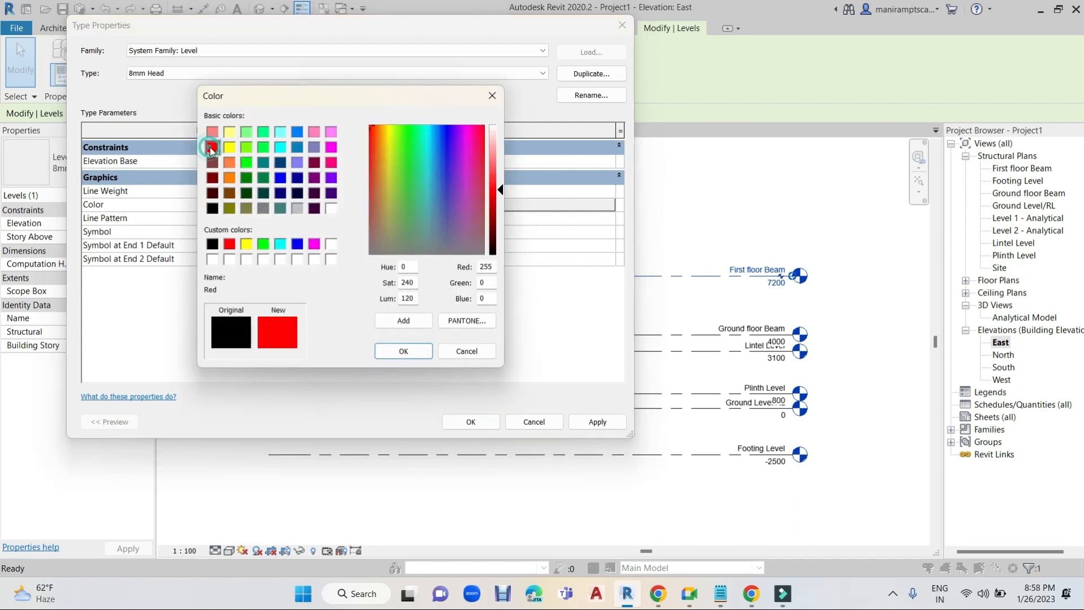
left_click(400, 351)
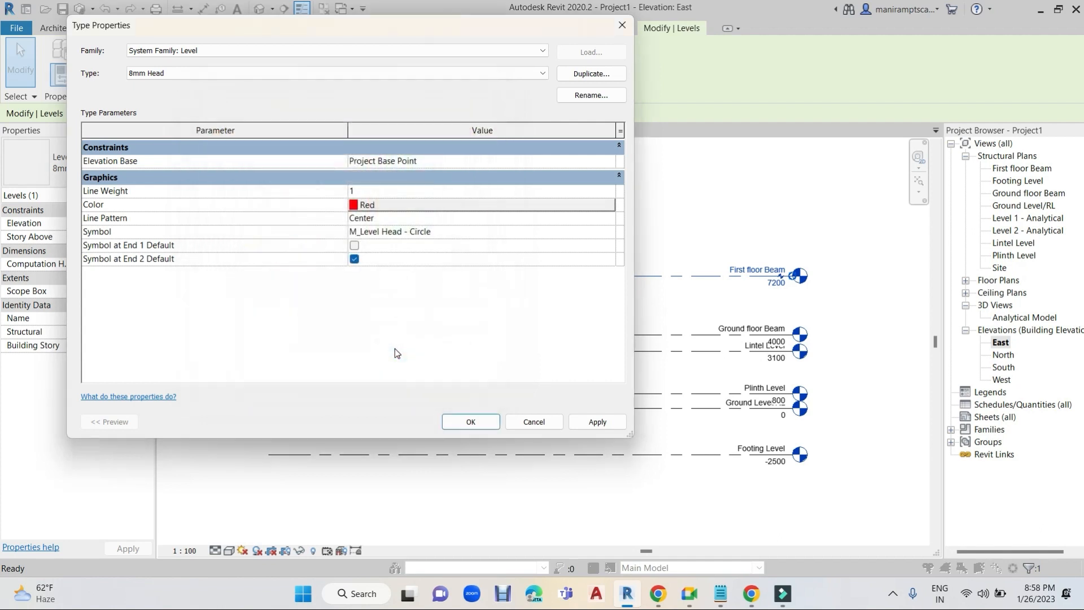
left_click(601, 420)
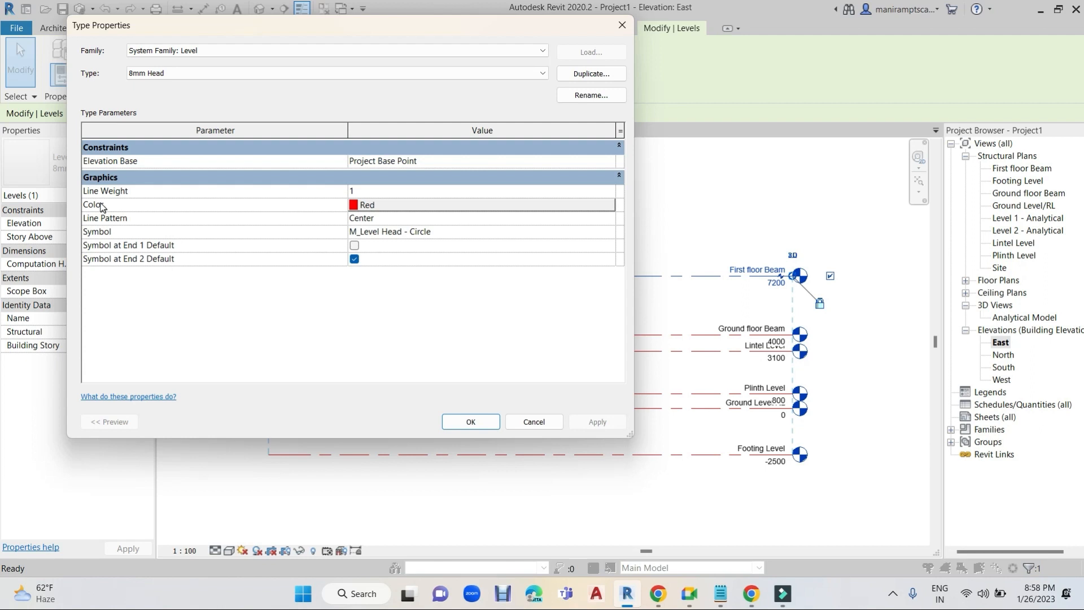
- Review the line patterns available for the 8mm Head level type, from Solid through Triple dash
left_click(610, 219)
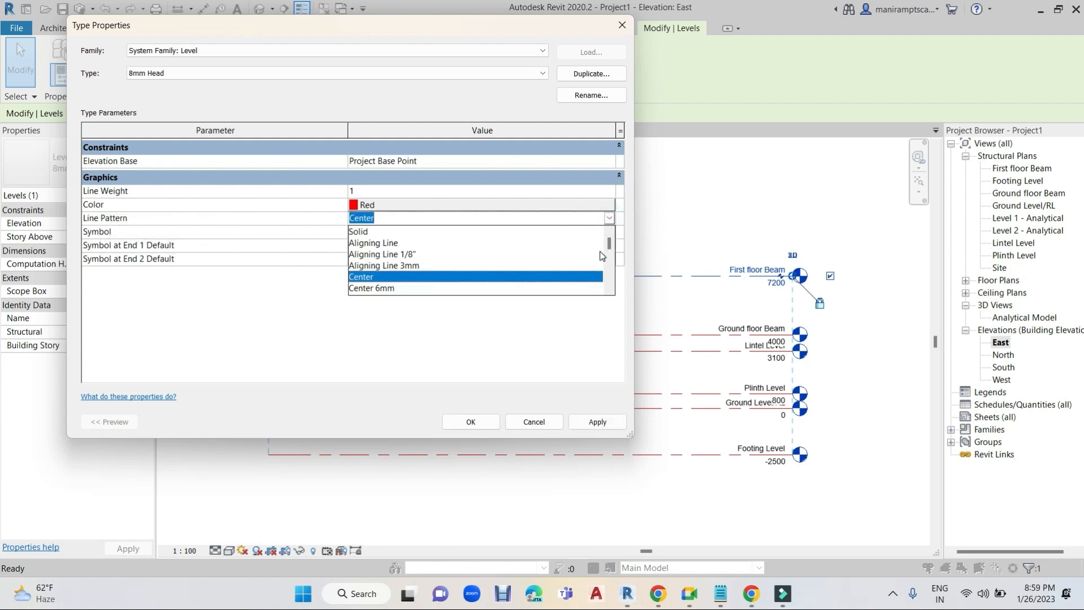
scroll(602, 256, "down", 1)
scroll(571, 260, "down", 5)
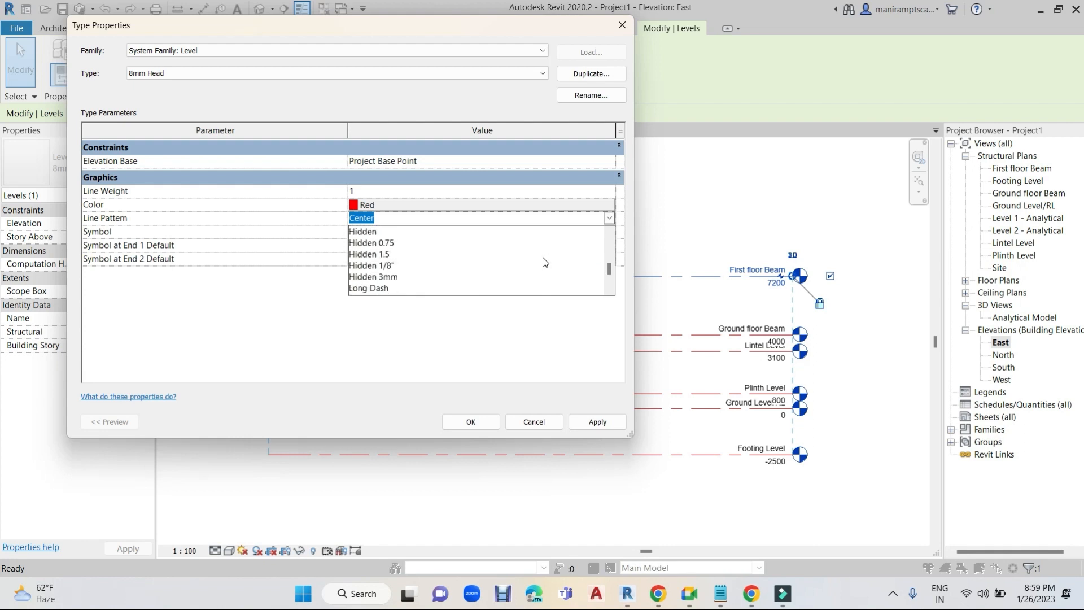
scroll(464, 285, "up", 2)
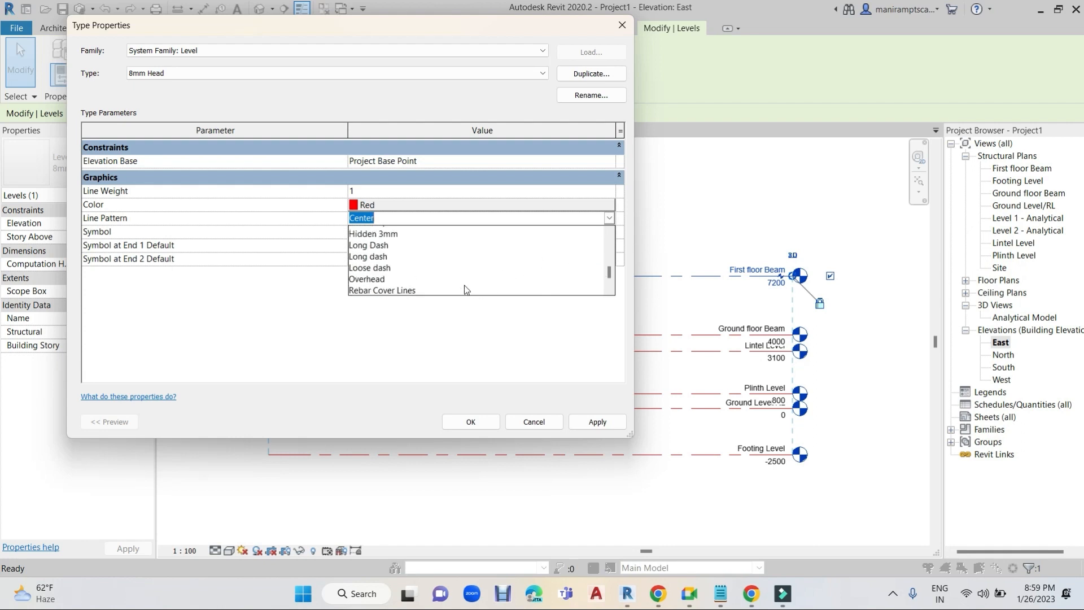
scroll(464, 286, "up", 5)
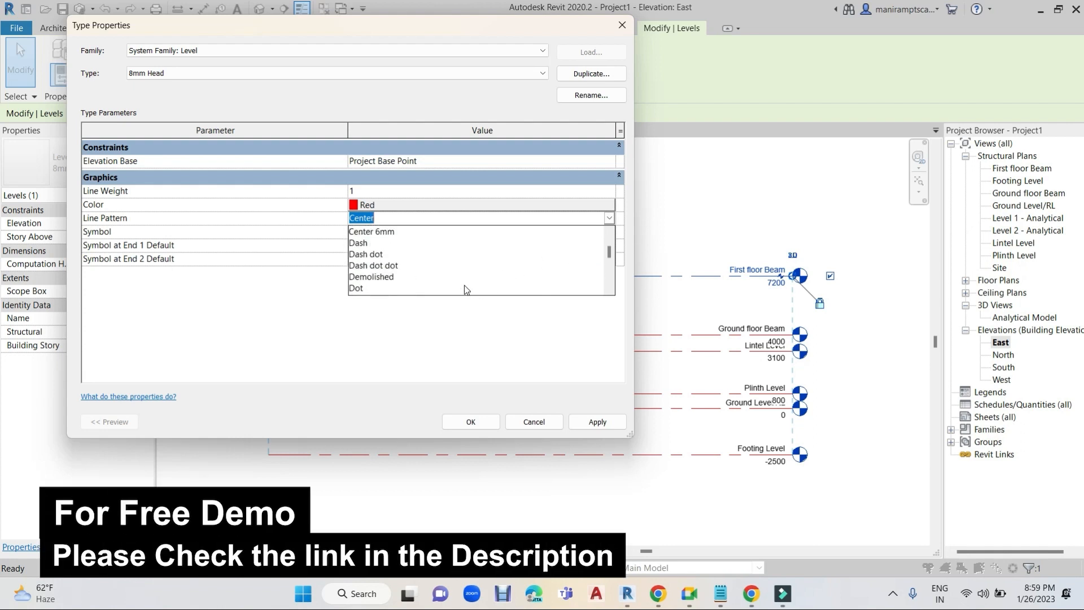
scroll(464, 285, "up", 1)
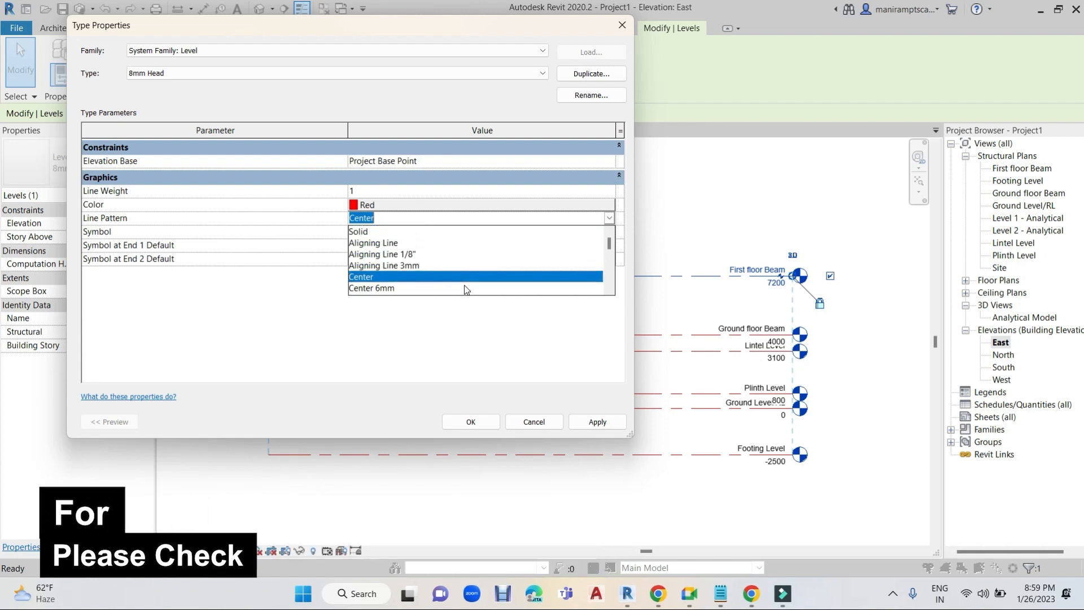
scroll(465, 286, "down", 2)
scroll(464, 286, "down", 5)
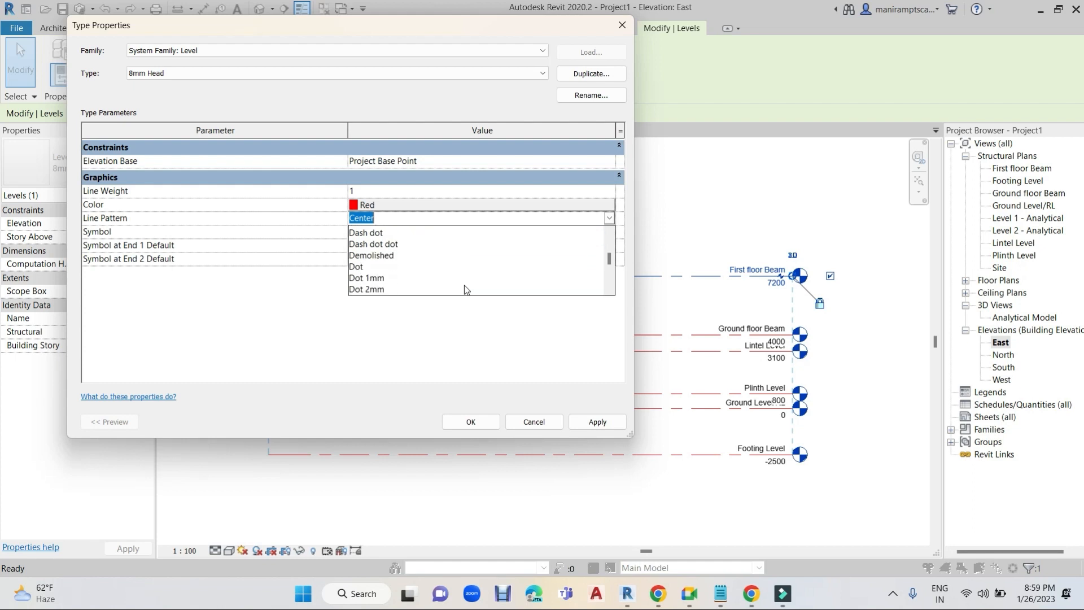
scroll(464, 285, "down", 4)
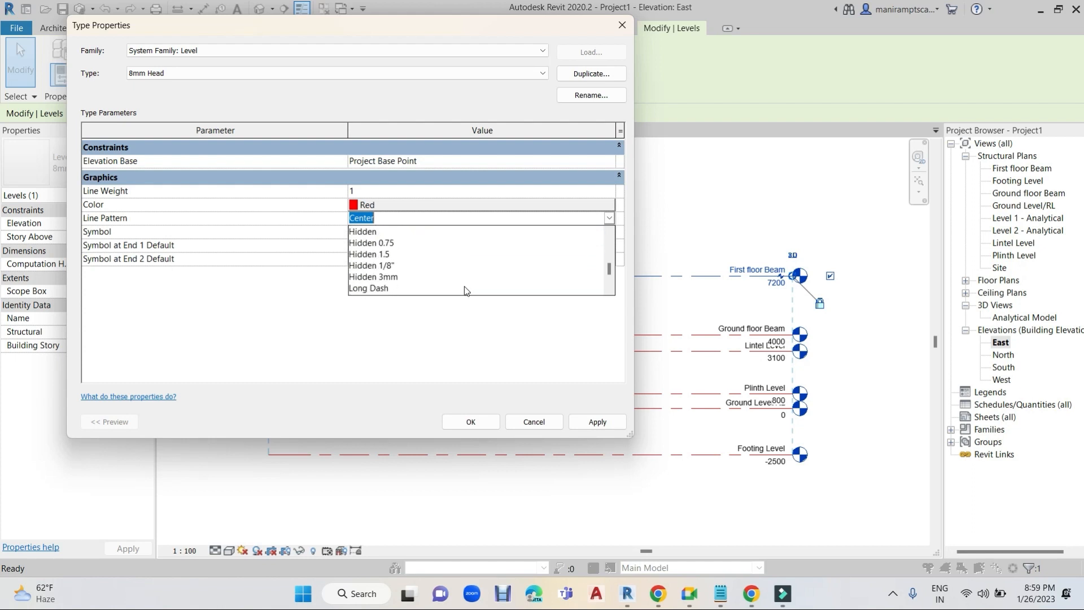
scroll(465, 290, "down", 1)
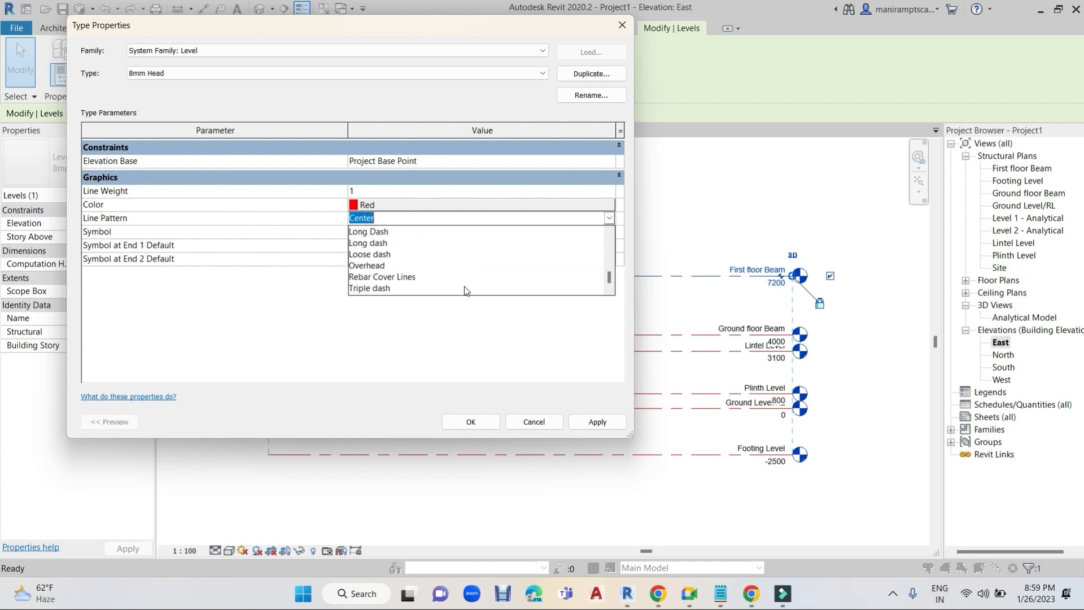
left_click(494, 333)
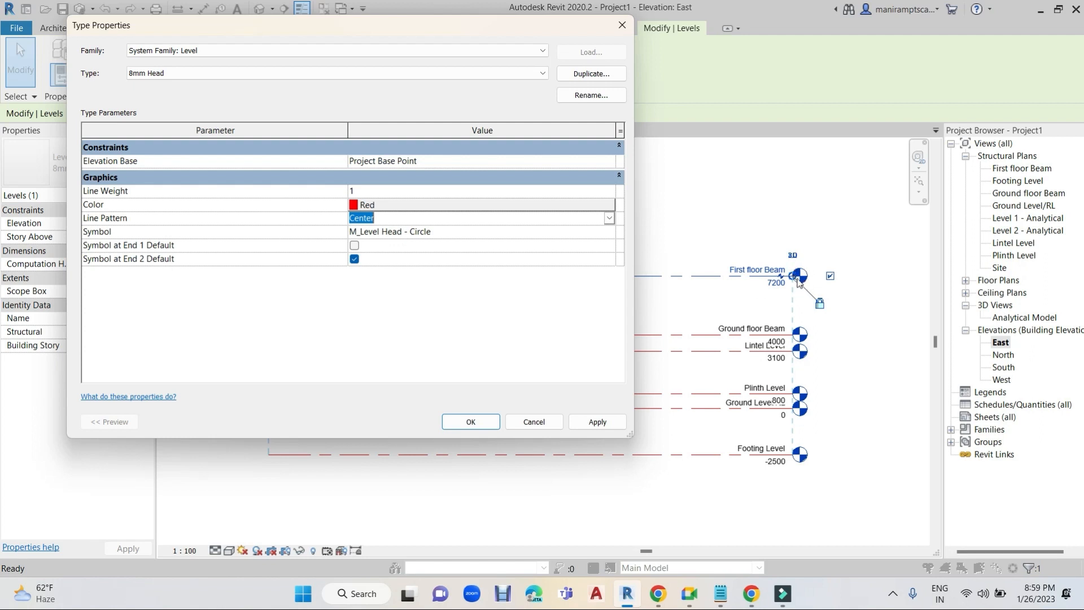
- Set the 8mm Head level type's symbol to <none> and apply it to the levels
left_click(603, 231)
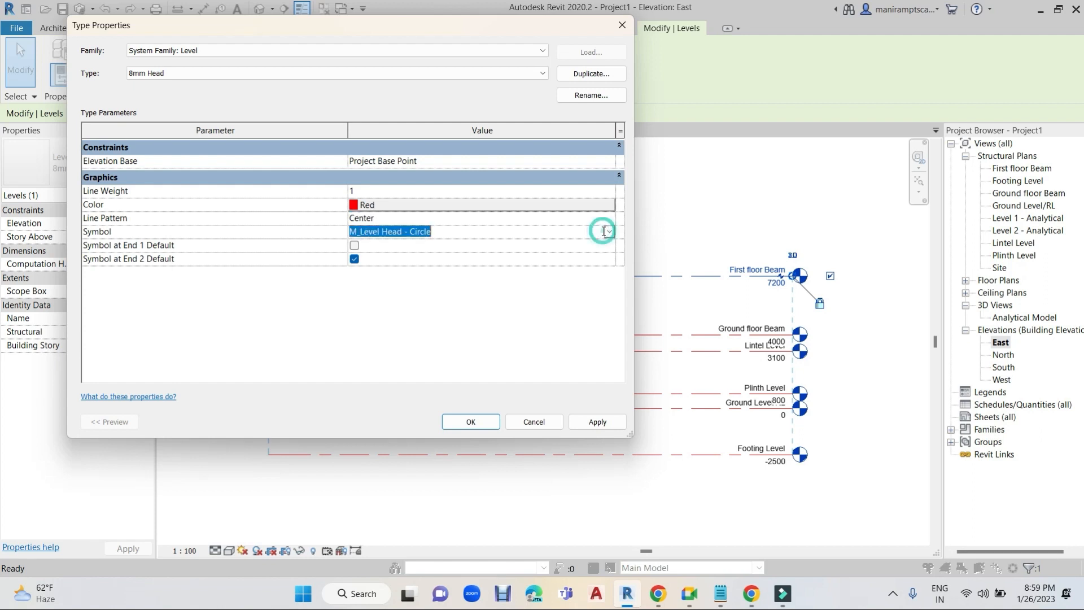
left_click(608, 232)
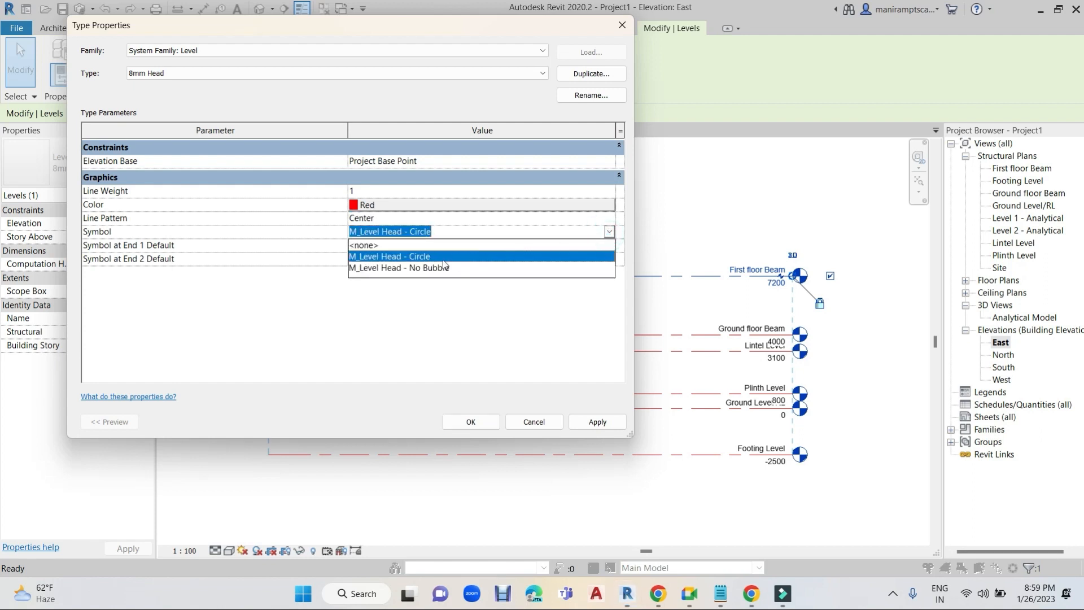
left_click(372, 246)
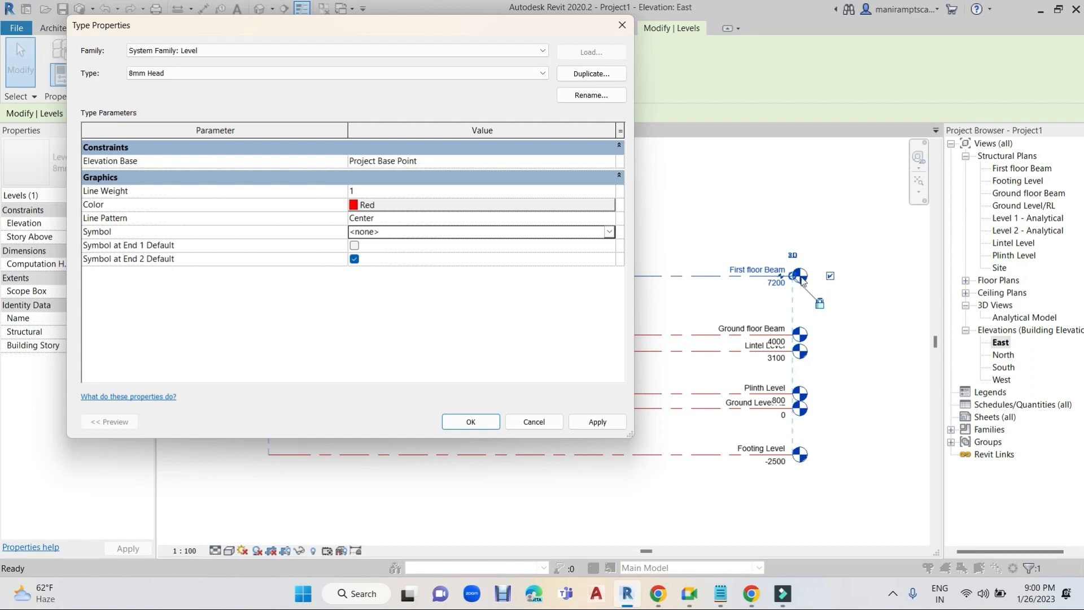
left_click(595, 423)
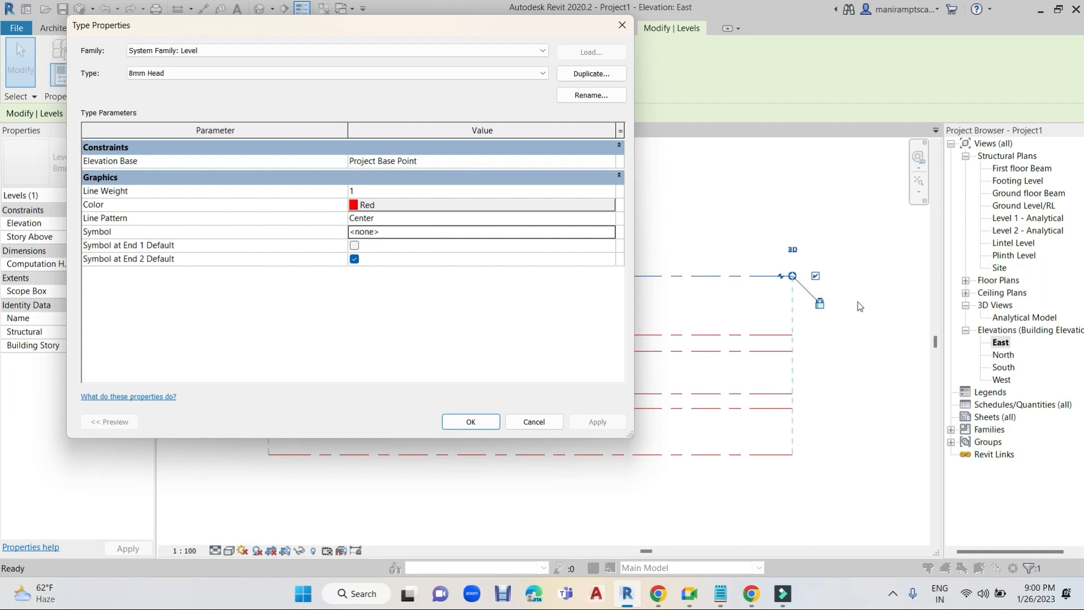
- Switch the 8mm Head level type's symbol to M_Level Head - No Bubble and apply it
left_click(609, 232)
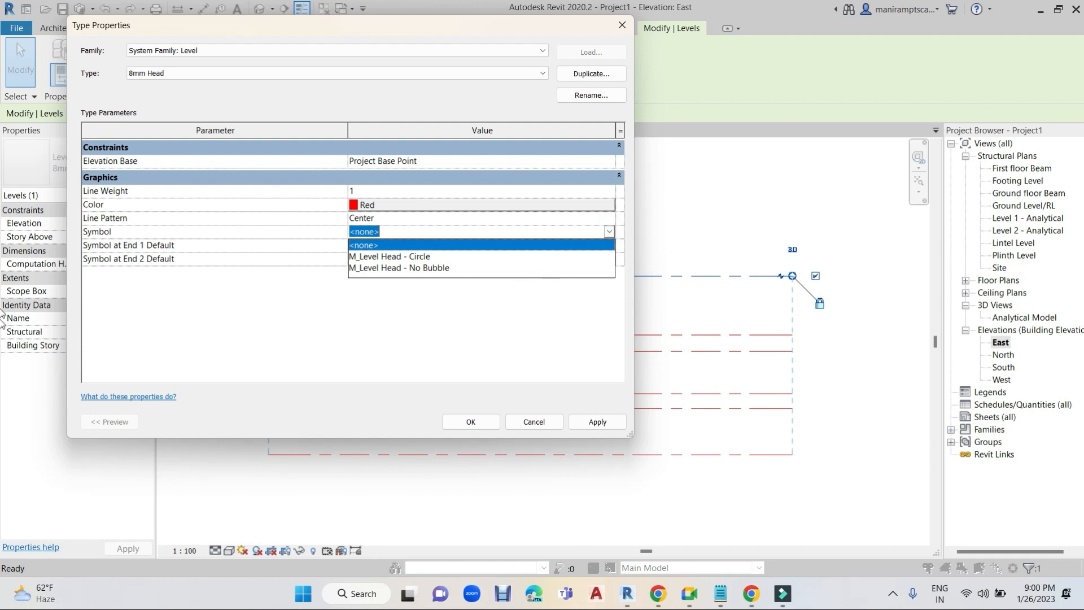
left_click(457, 269)
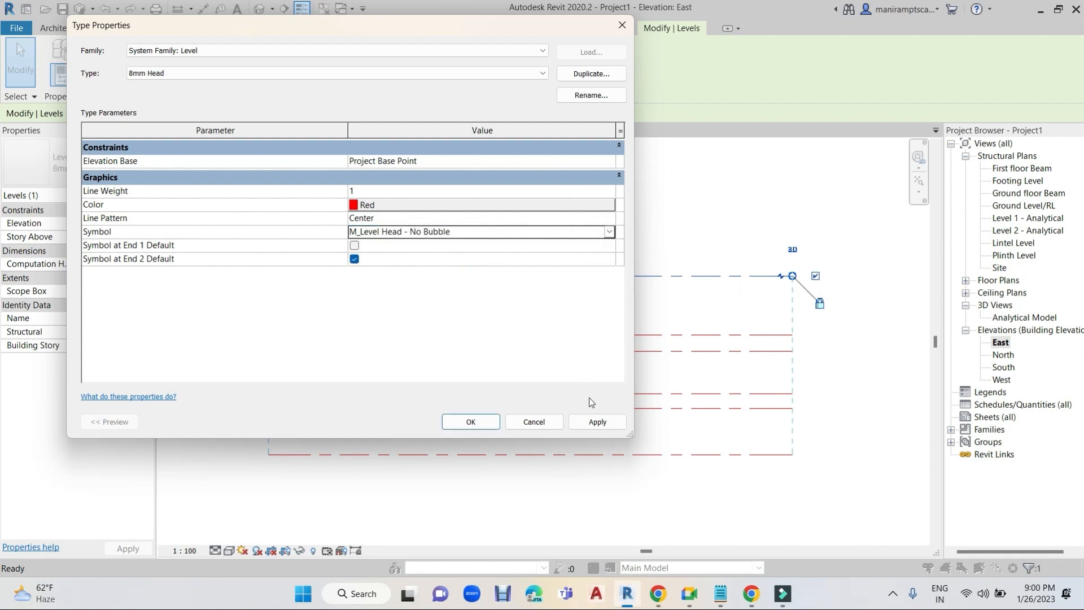
left_click(596, 422)
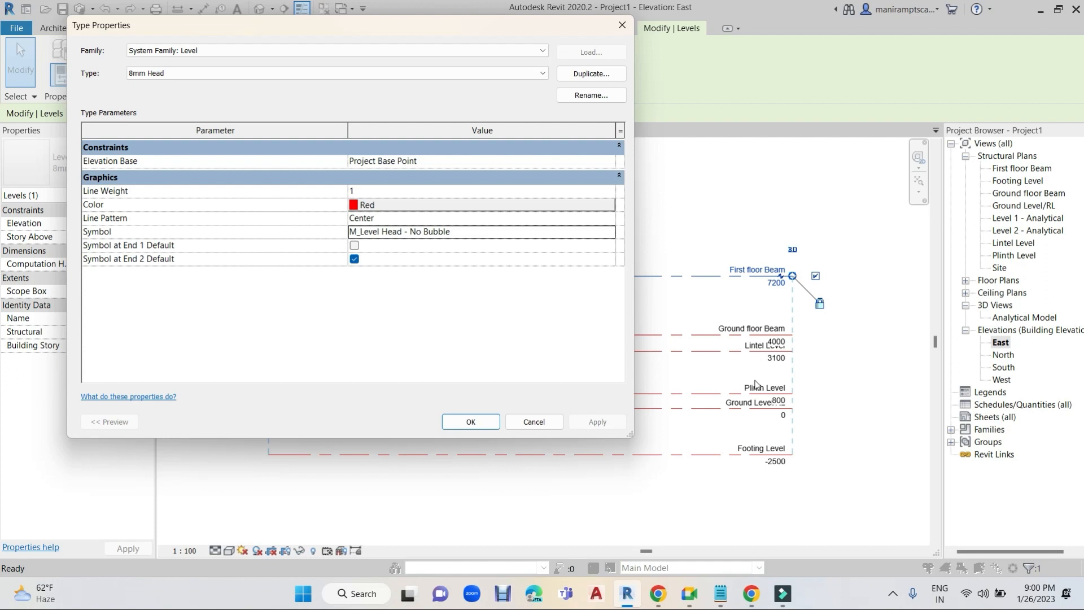
- Set the 8mm Head level type's symbol back to M_Level Head - Circle and apply it
left_click(609, 233)
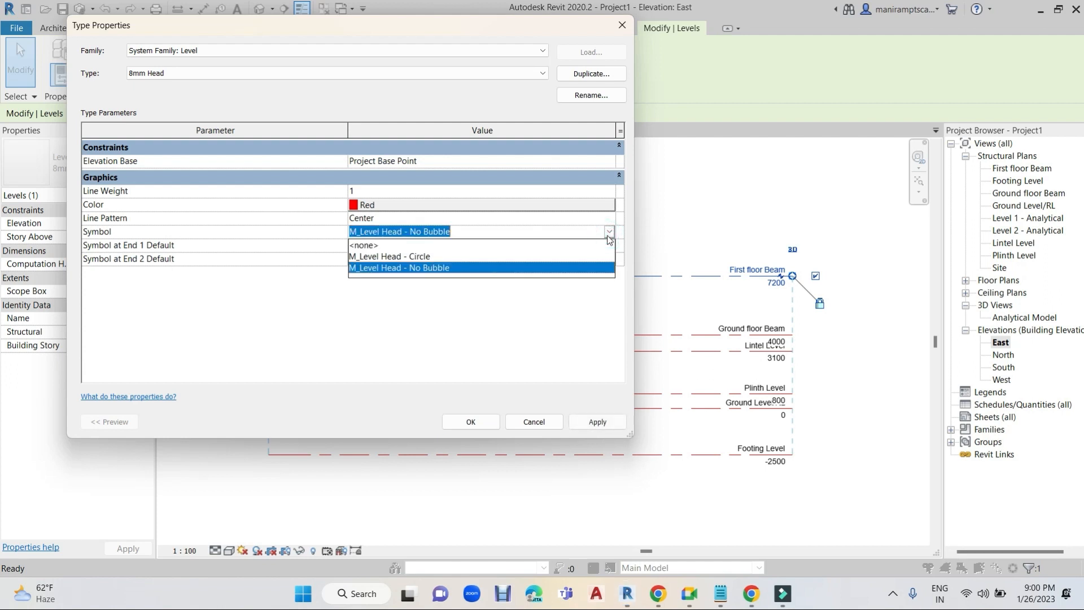
left_click(389, 256)
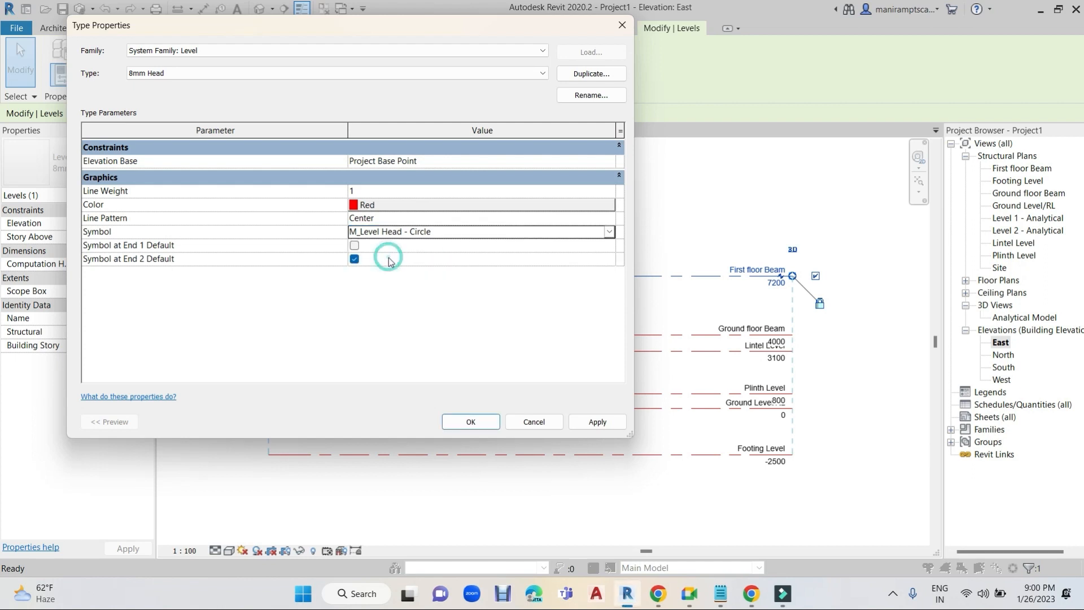
left_click(596, 422)
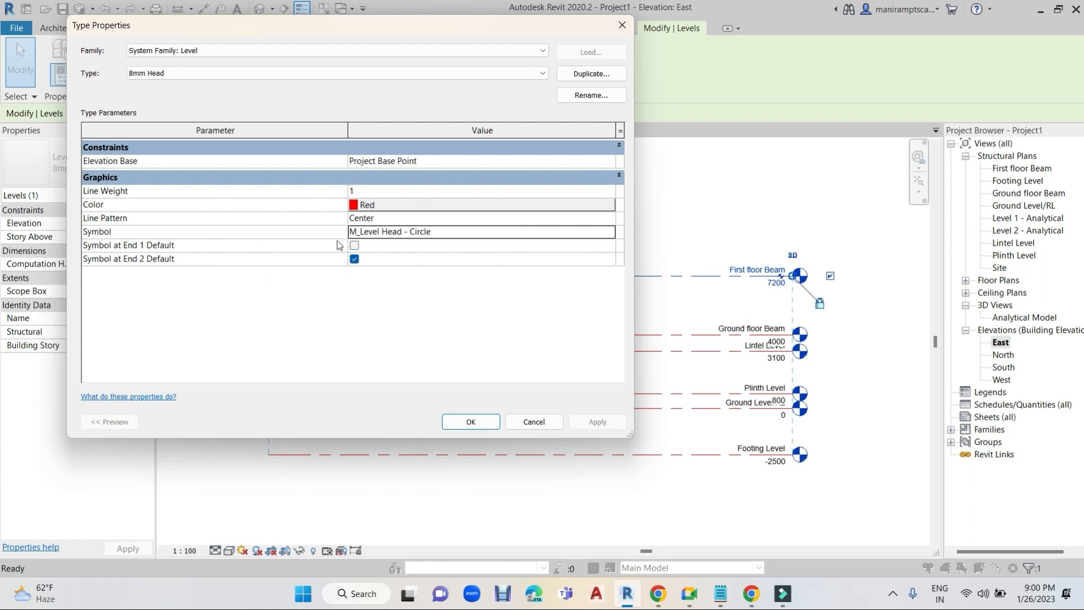
- Enable Symbol at End 1 Default for the 8mm Head level type and accept the type properties
left_click(355, 246)
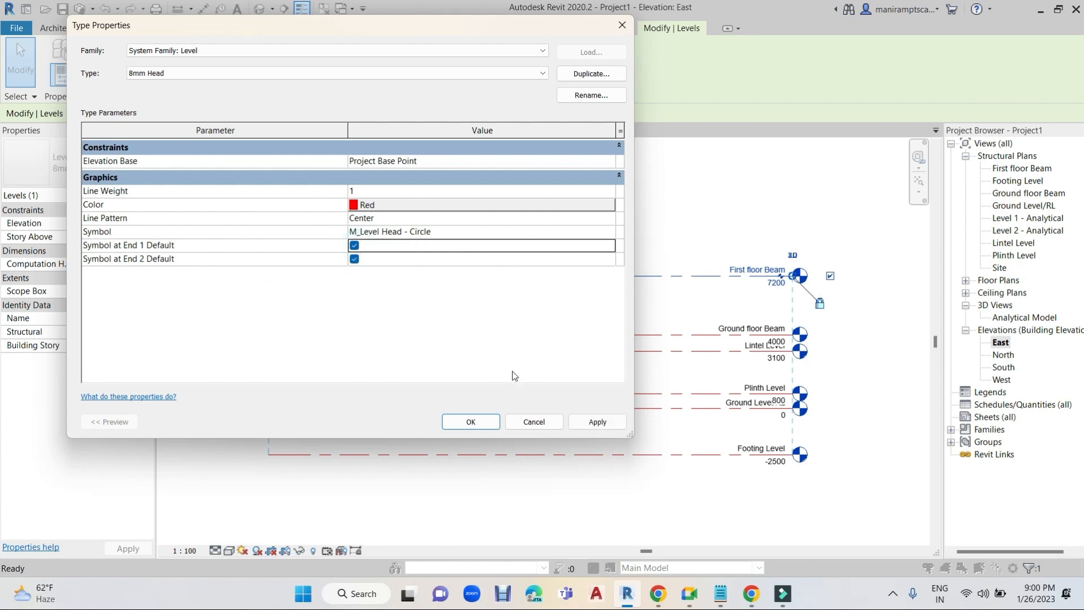
left_click(598, 421)
left_click_drag(381, 31, 697, 51)
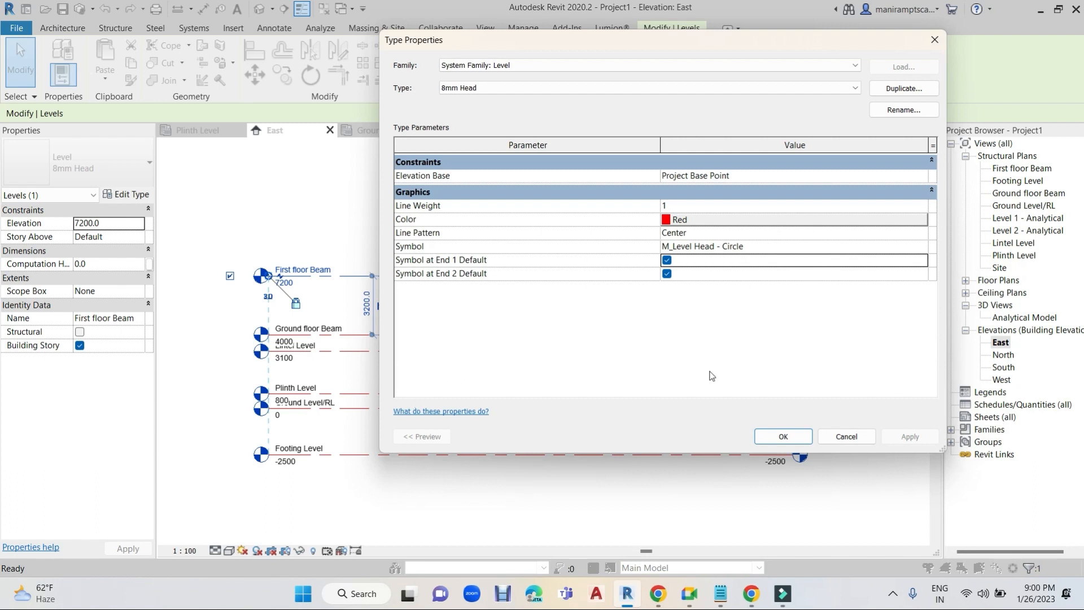
left_click(782, 438)
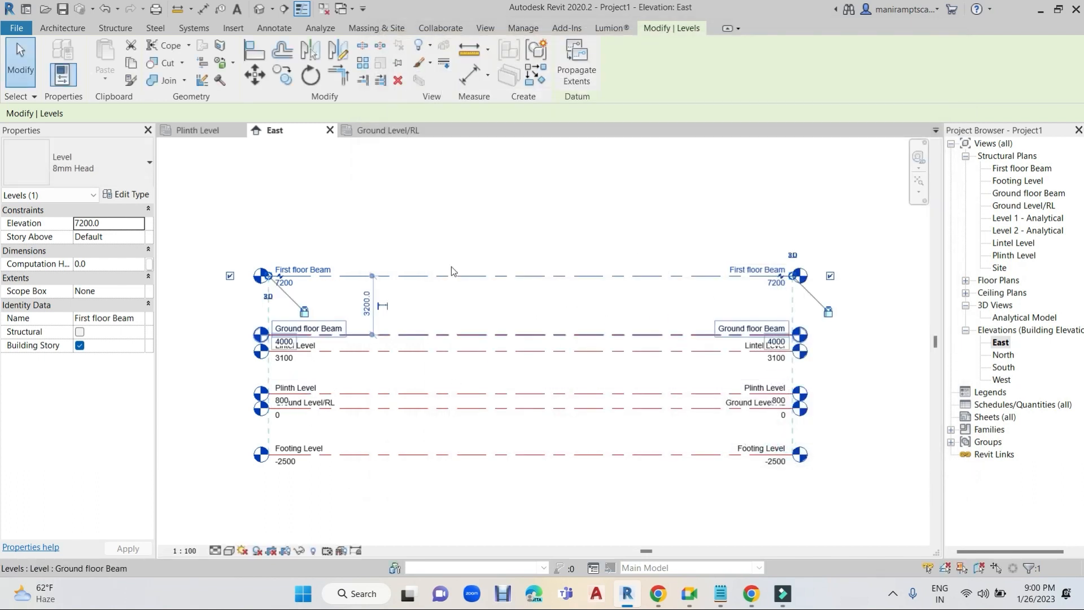
left_click(483, 249)
- Add an elbow to the right end of the Lintel Level line to separate its label from Ground floor Beam
scroll(808, 394, "up", 1)
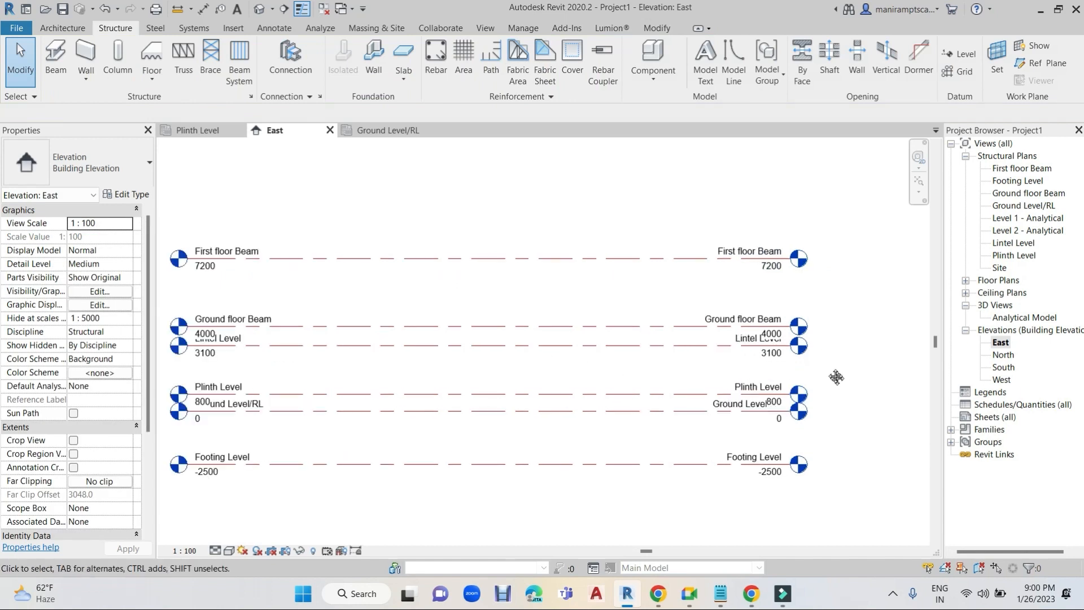
middle_click_drag(838, 378, 810, 333)
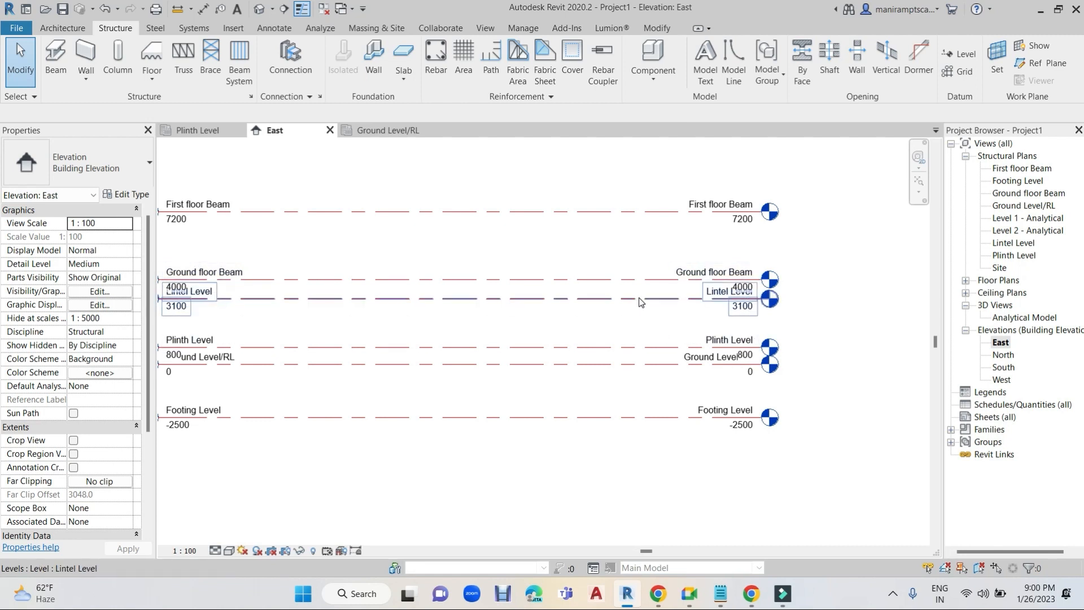
left_click(641, 299)
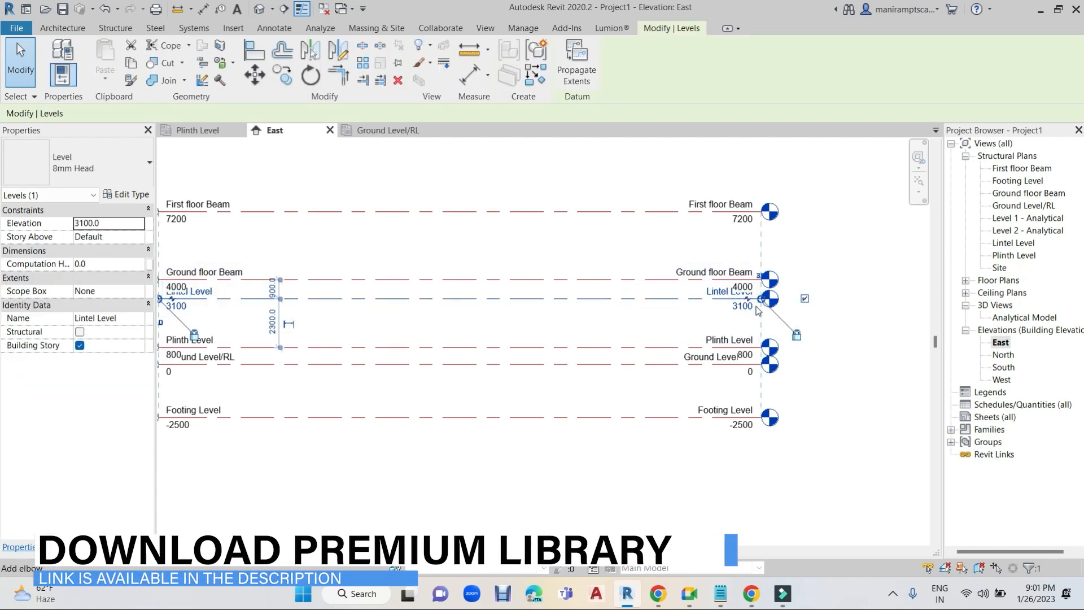
scroll(809, 314, "up", 2)
scroll(807, 314, "up", 4)
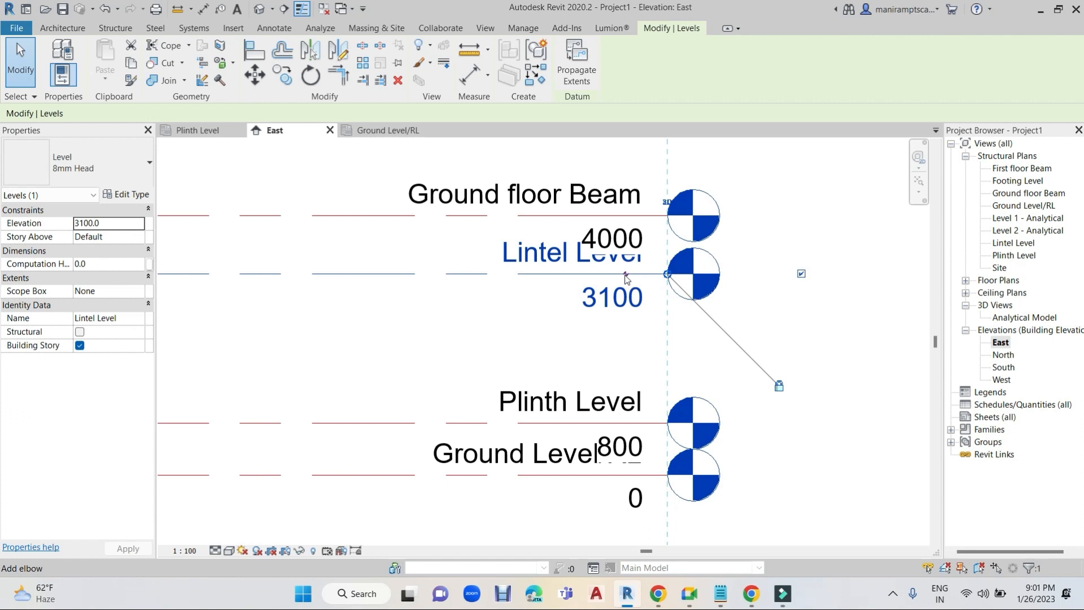
left_click(626, 277)
left_click(753, 260)
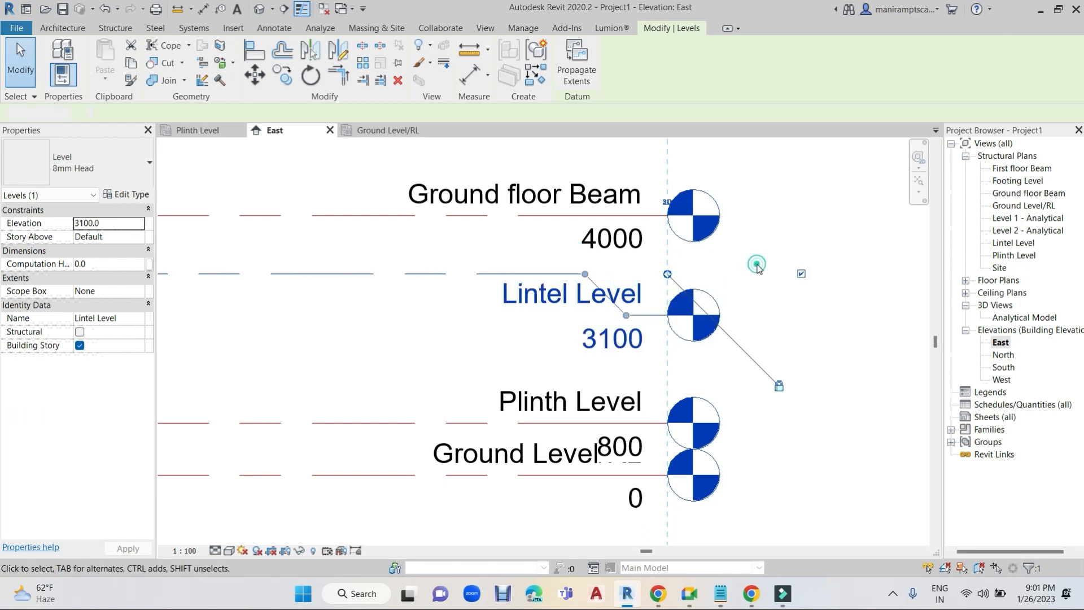
- Add an elbow to the right end of the Ground Level/RL line to separate its label from Plinth Level
scroll(757, 276, "down", 3)
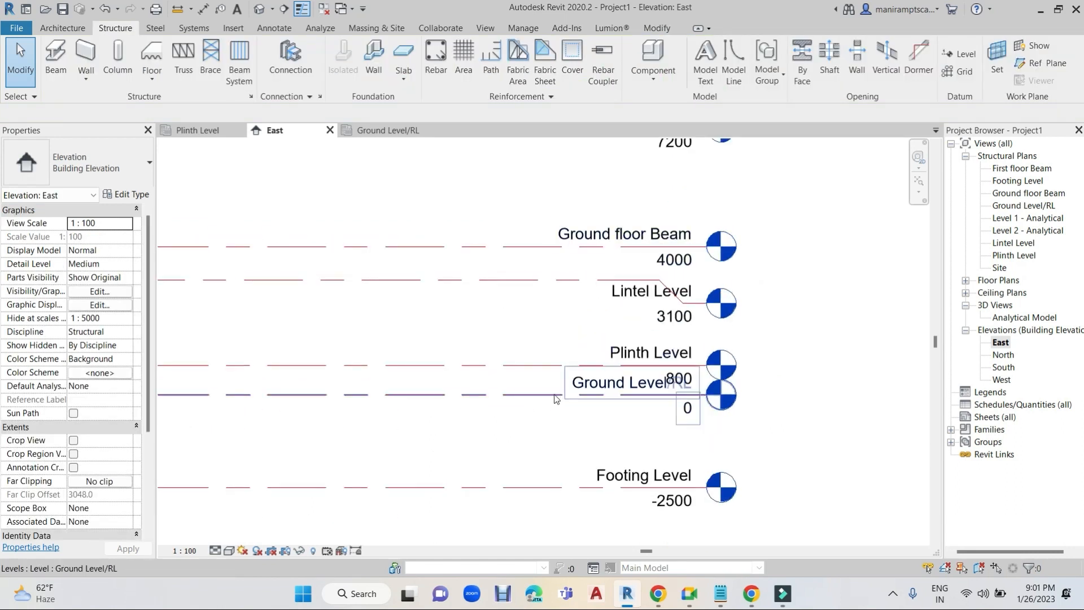
left_click(554, 395)
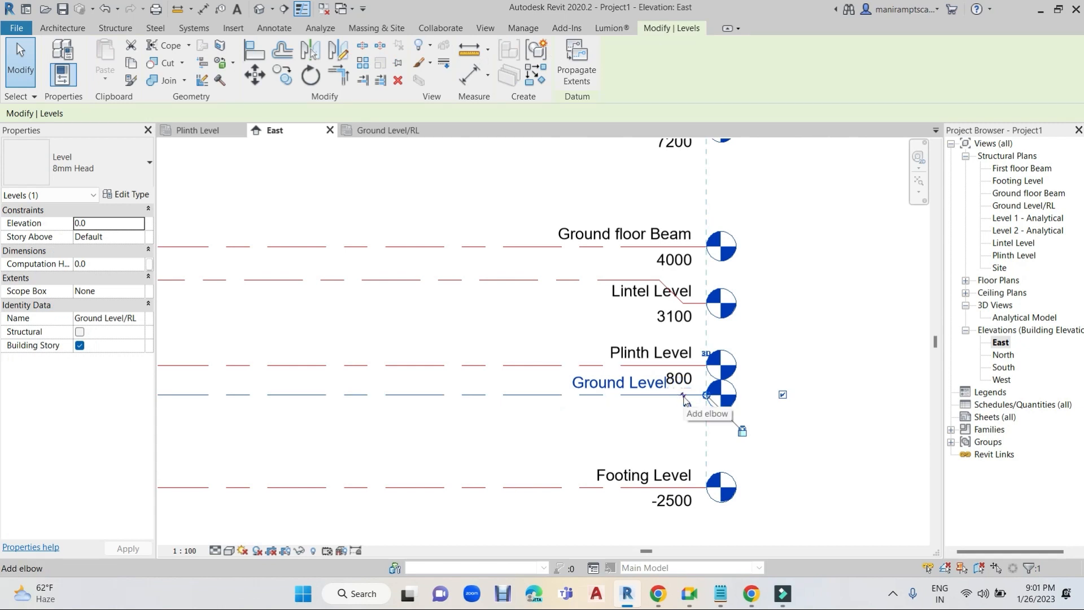
left_click(686, 400)
key("Escape")
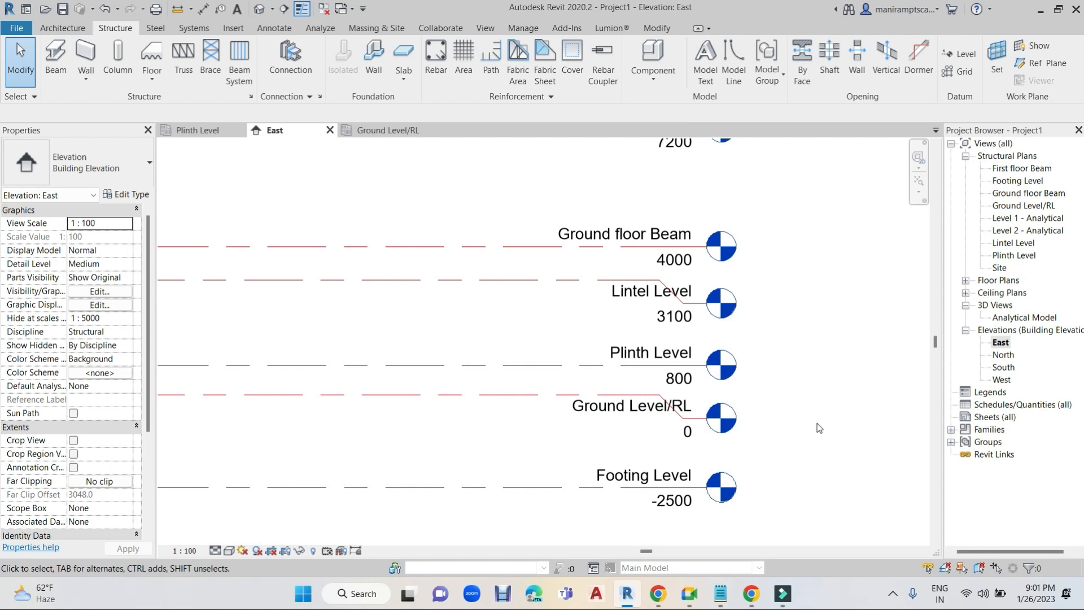
- Duplicate the Ground floor Beam level's 8mm Head type as a new type named Green Head Level
scroll(820, 429, "down", 2)
middle_click_drag(819, 432, 861, 441)
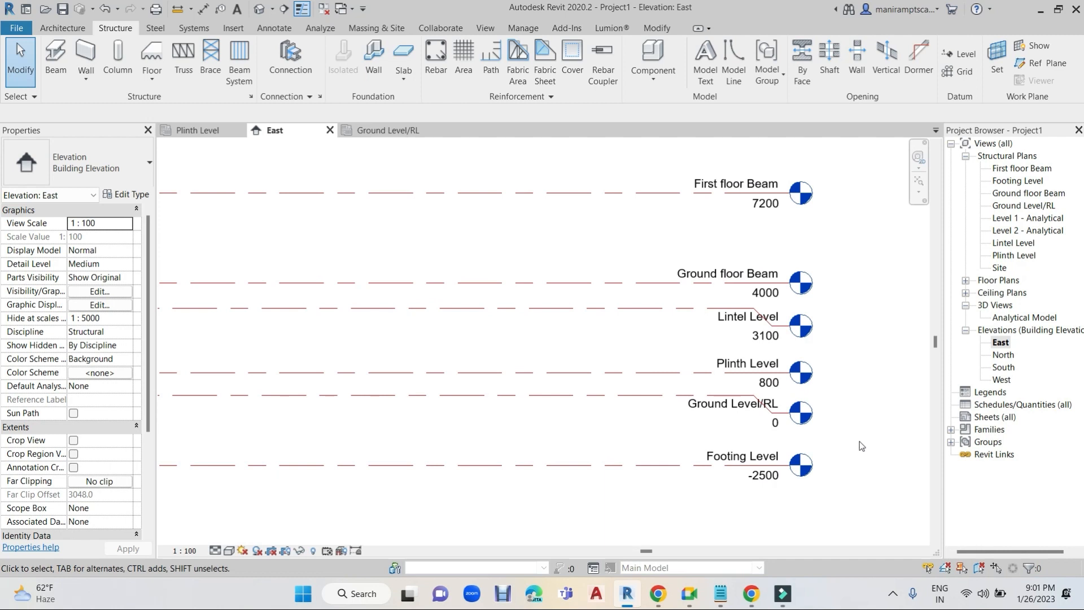
scroll(859, 441, "down", 2)
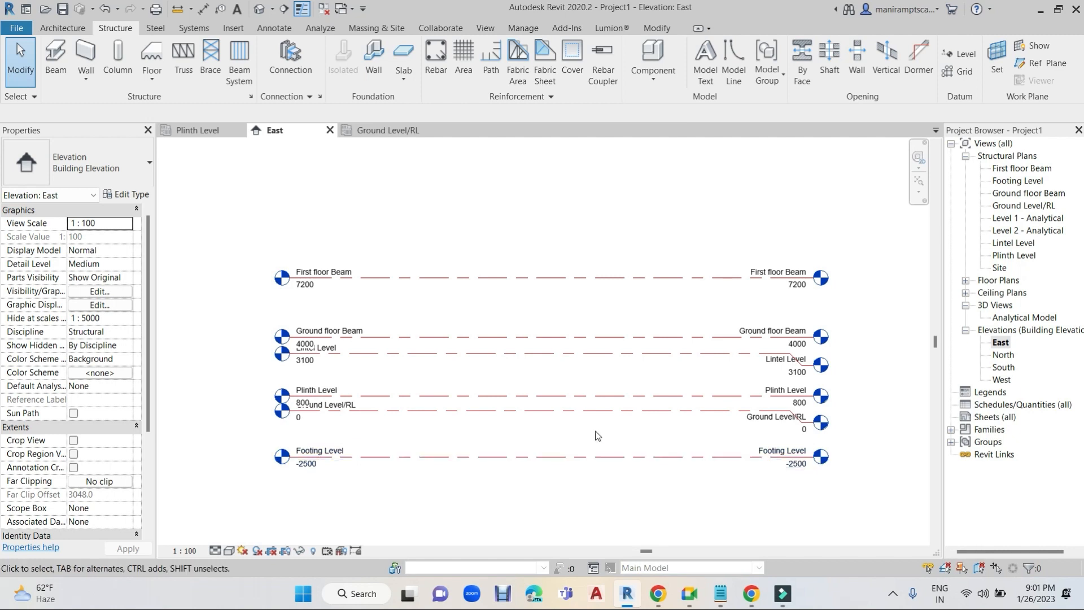
left_click(562, 339)
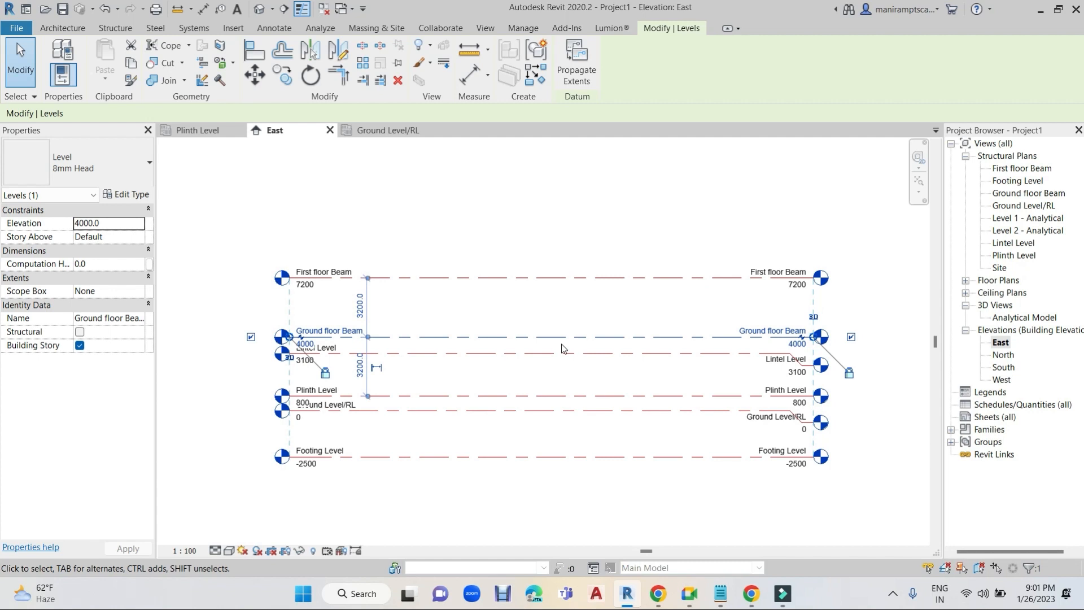
left_click(128, 200)
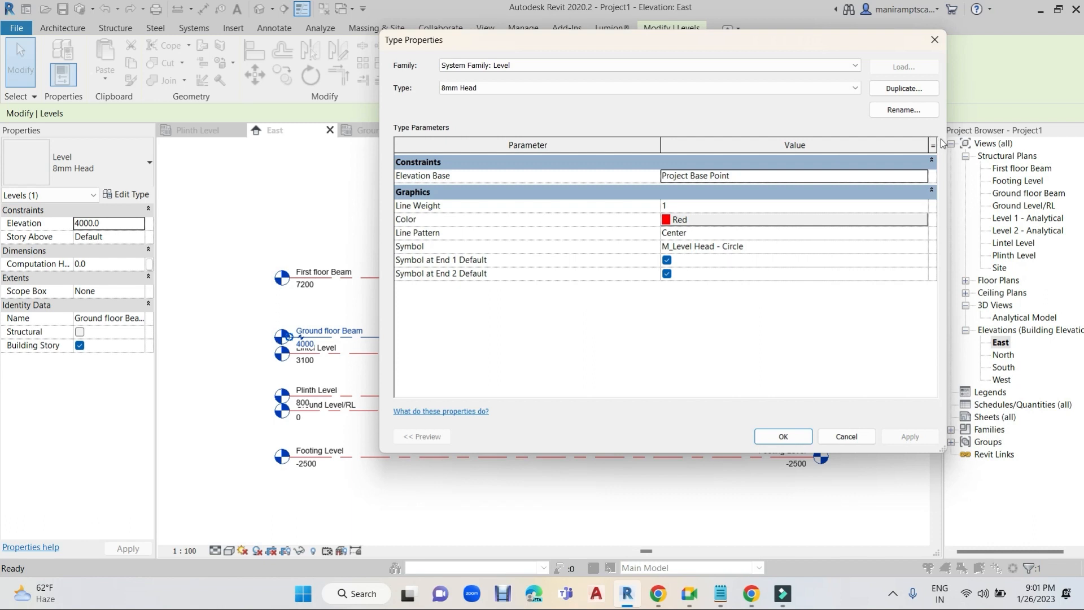
left_click(903, 91)
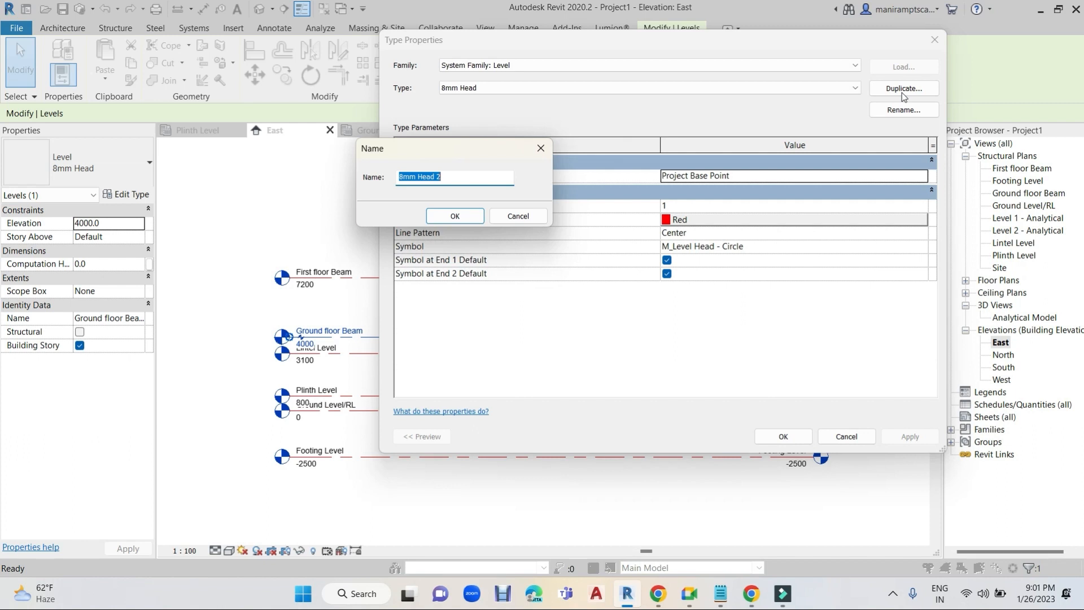
type("Gr")
left_click(447, 215)
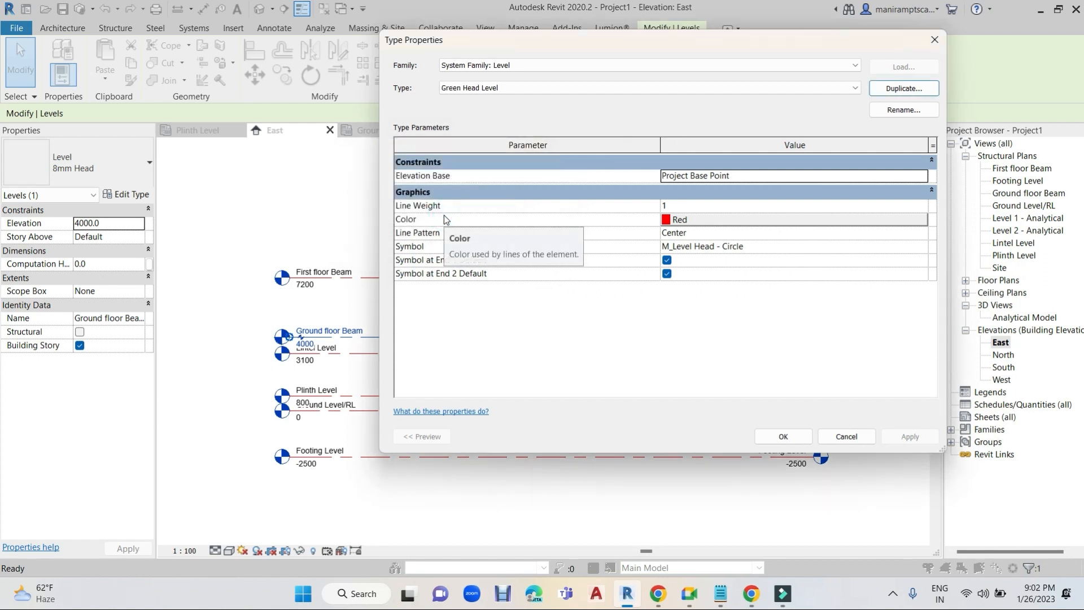
- Set the Green Head Level type's color to RGB 128-255-000, disable Symbol at End 1 Default, and accept the type properties
left_click(675, 223)
left_click(558, 162)
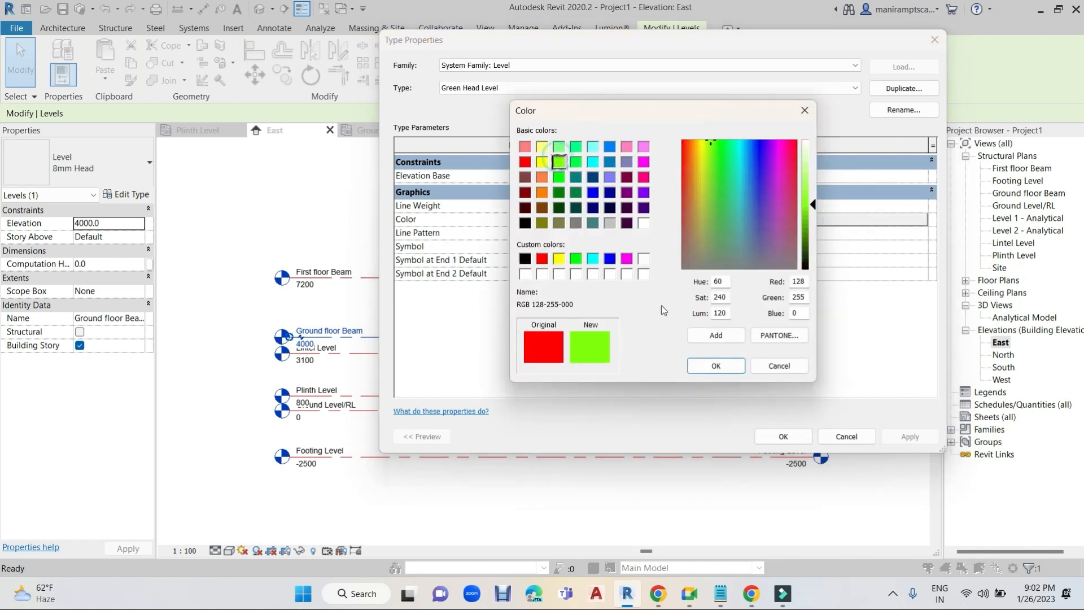
left_click(727, 365)
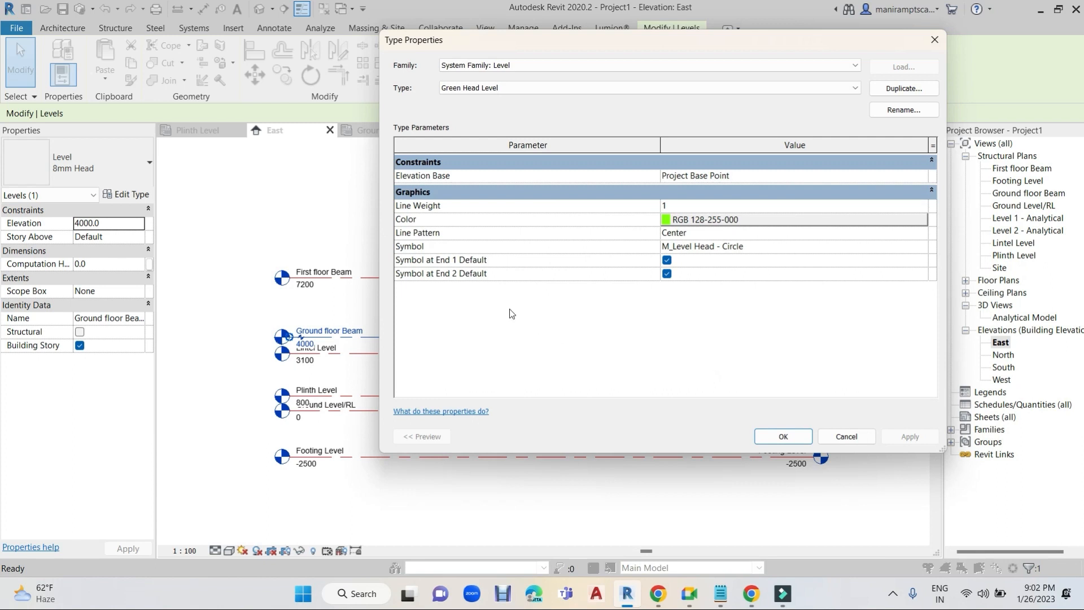
left_click(667, 260)
left_click(783, 437)
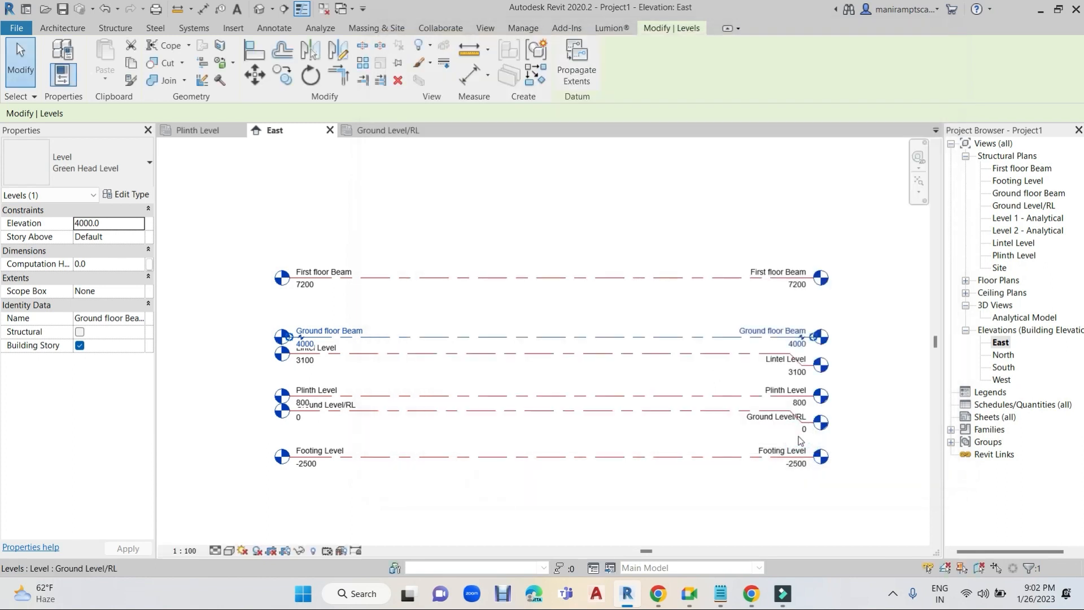
left_click(528, 199)
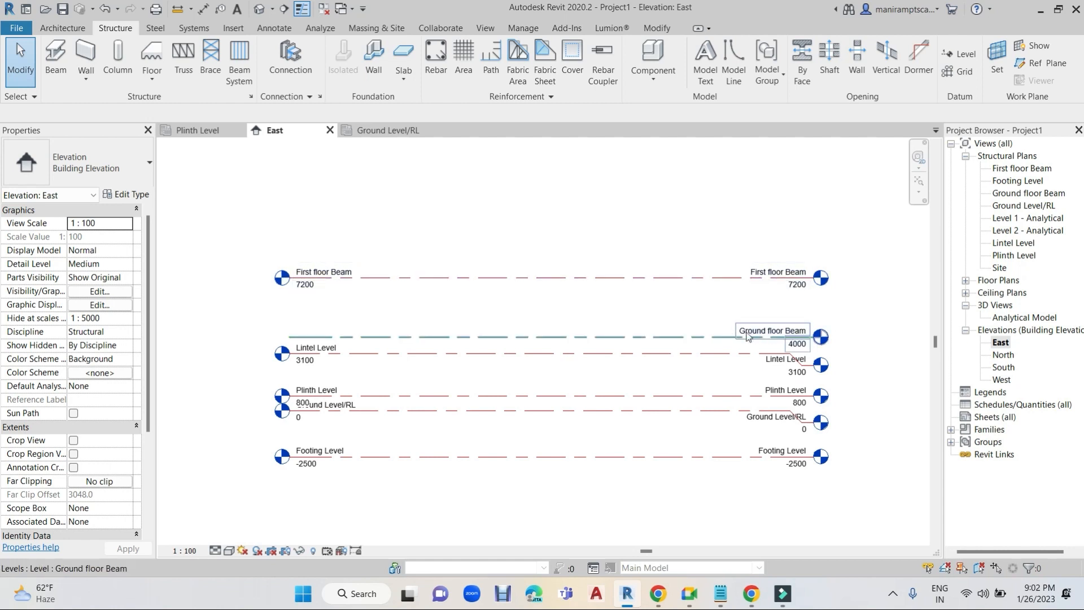
- Change the Lintel Level and First floor Beam levels to the Green Head Level type
left_click(593, 355)
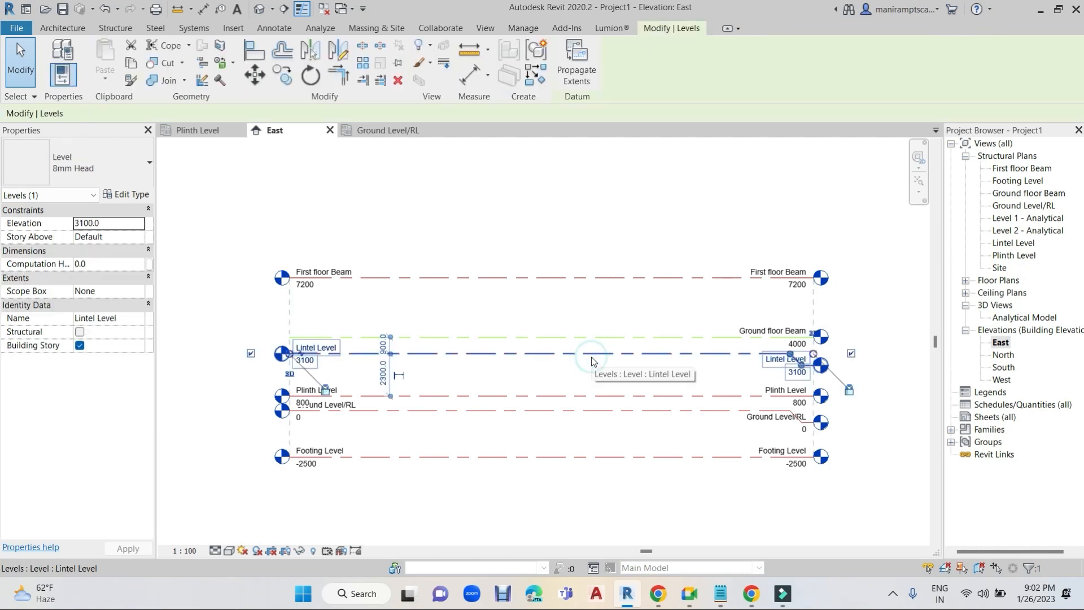
left_click(564, 284, "ctrl")
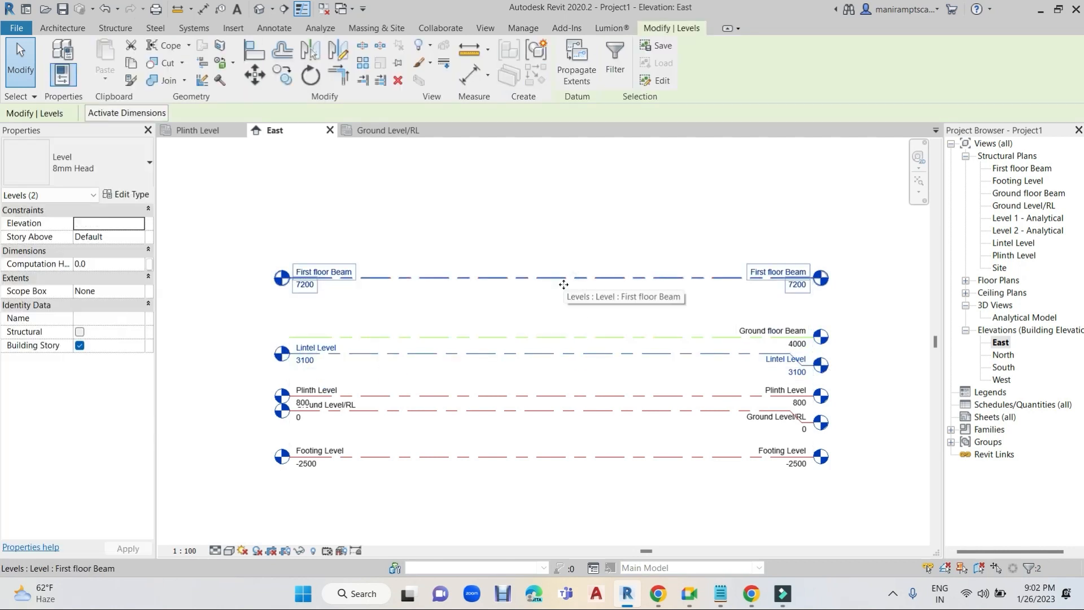
left_click(85, 168)
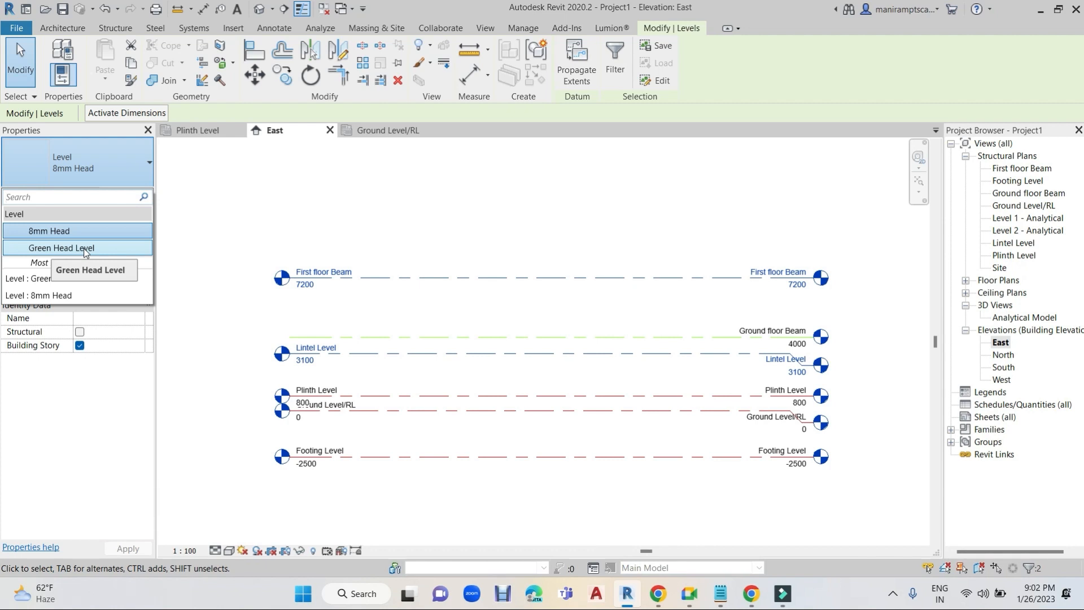
left_click(86, 252)
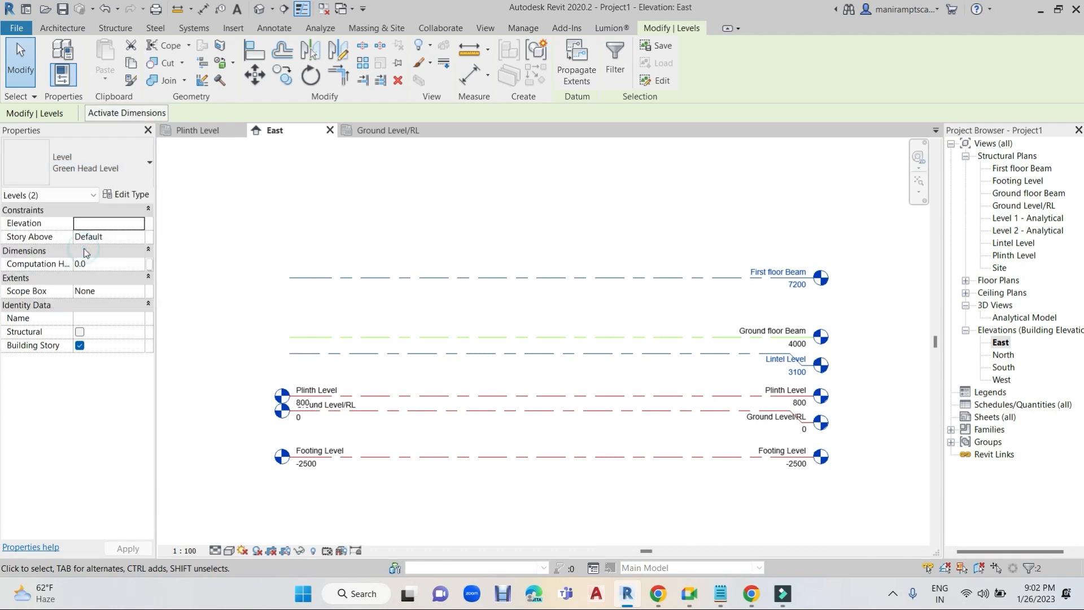
left_click(288, 234)
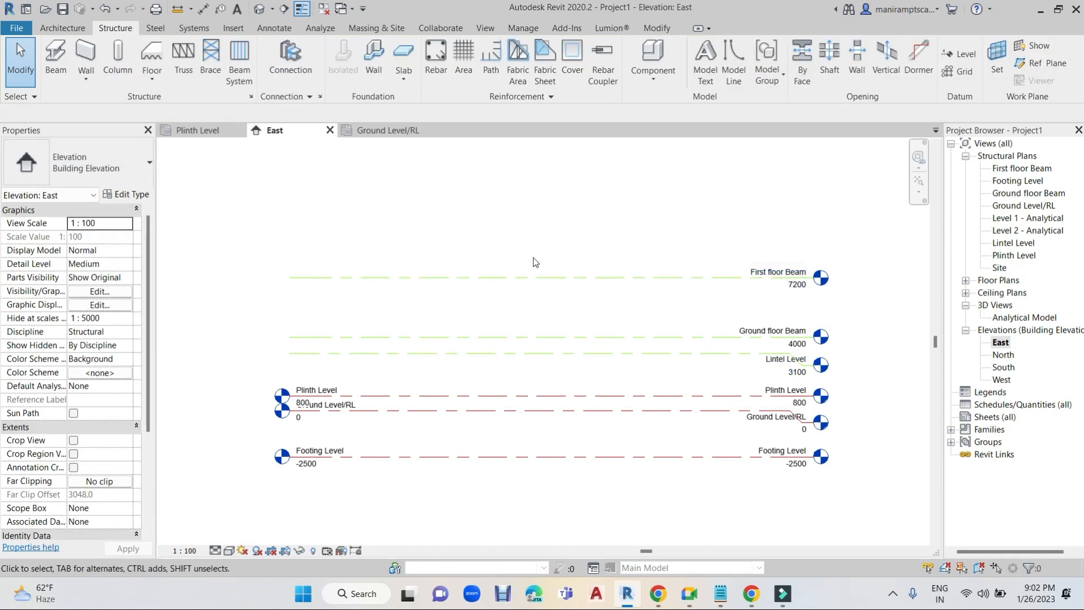
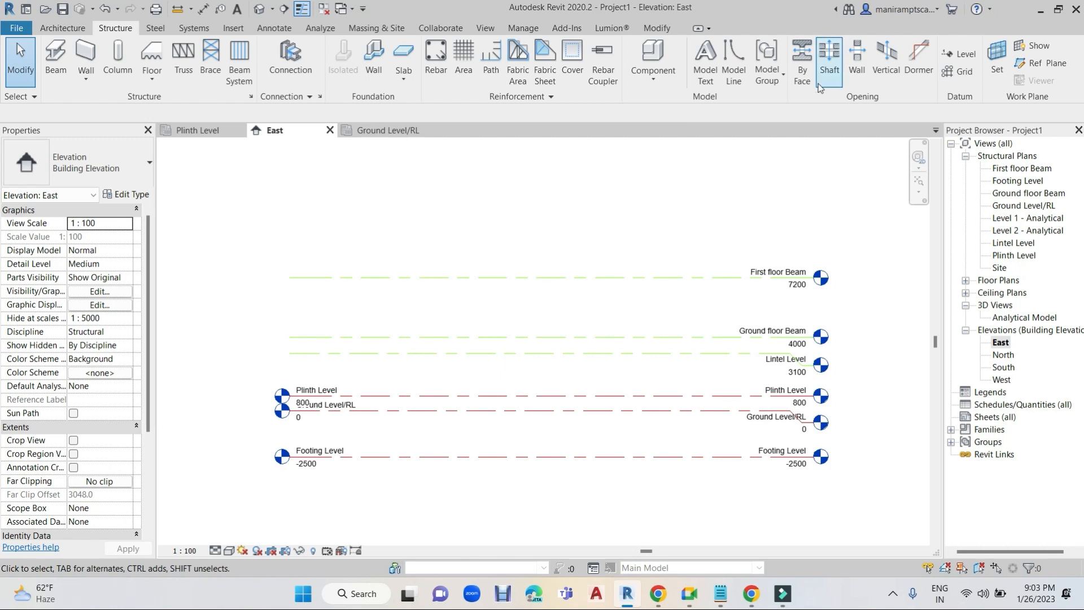
- Switch to the Revit Structure.txt notes in Notepad and insert a blank line above the ***GRID heading
left_click(717, 595)
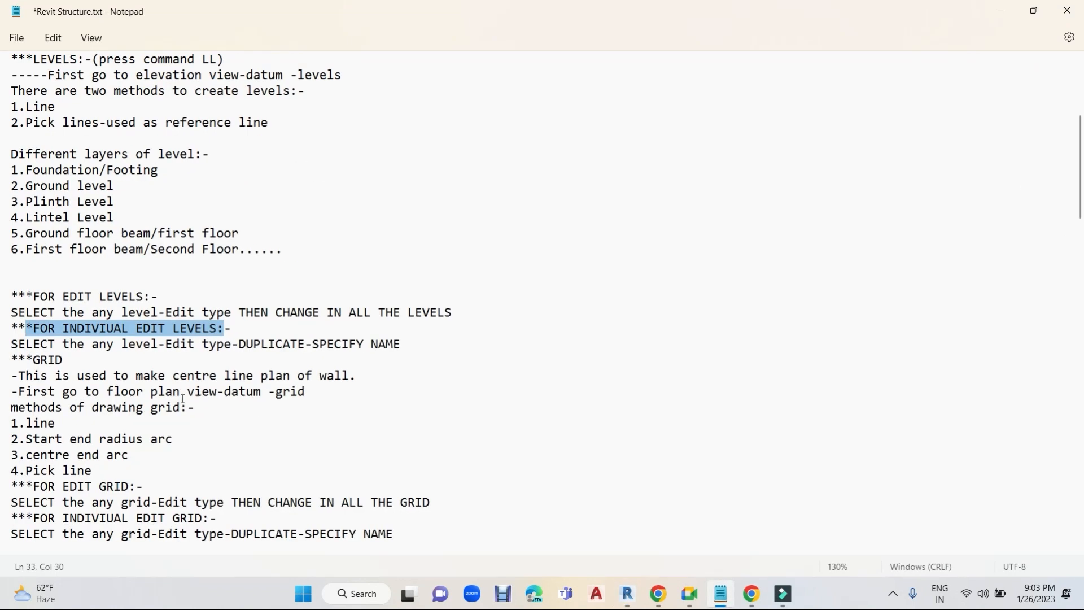
scroll(464, 266, "down", 1)
left_click(415, 295)
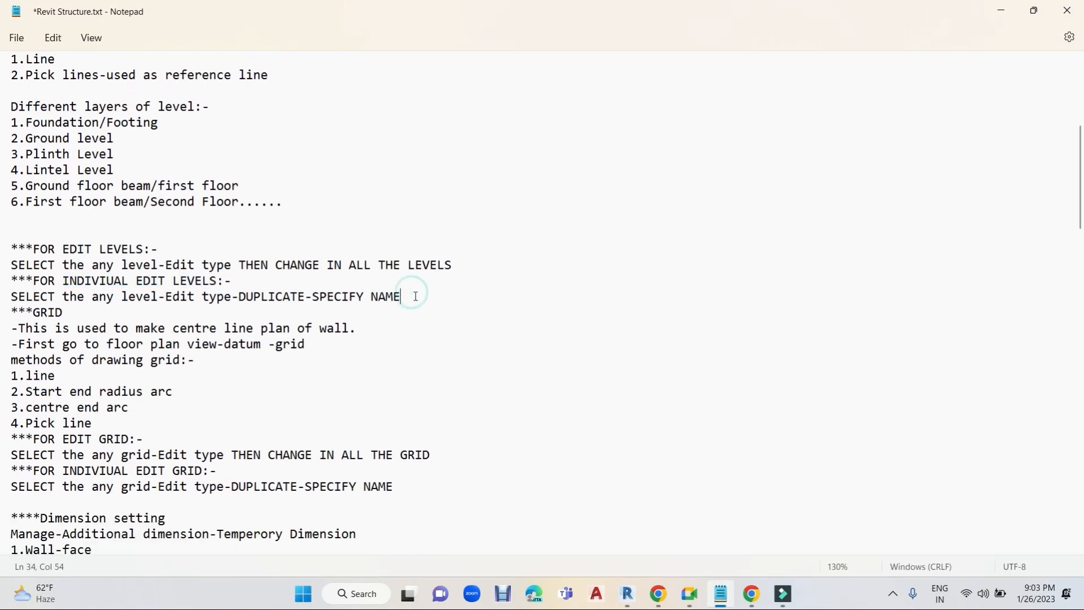
key("Return")
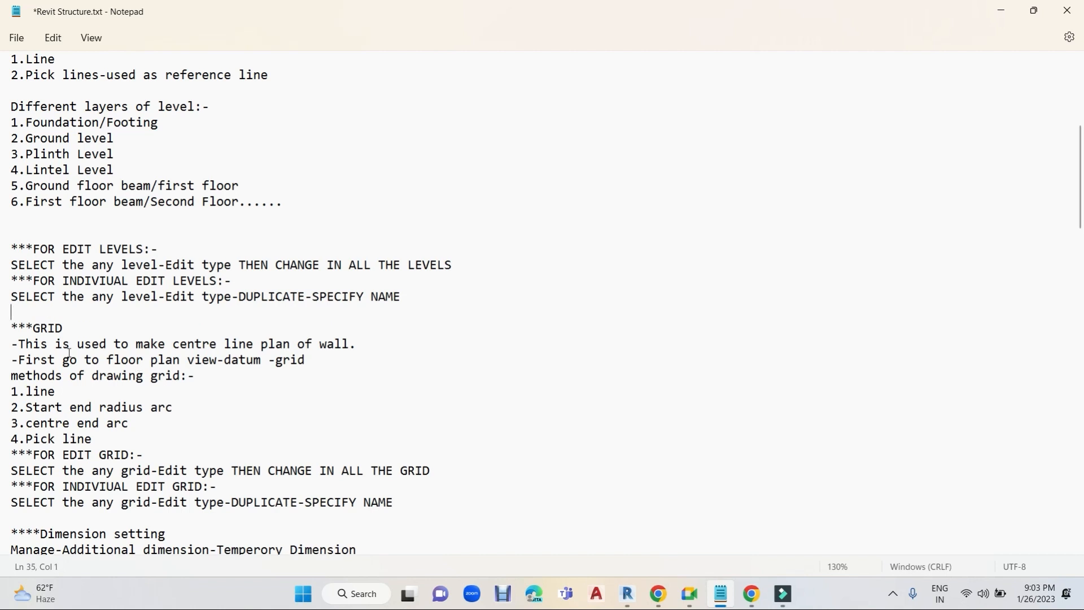
- Add the line "-To create a column layout Plan." below the centre line plan note in the GRID section
scroll(79, 324, "down", 2)
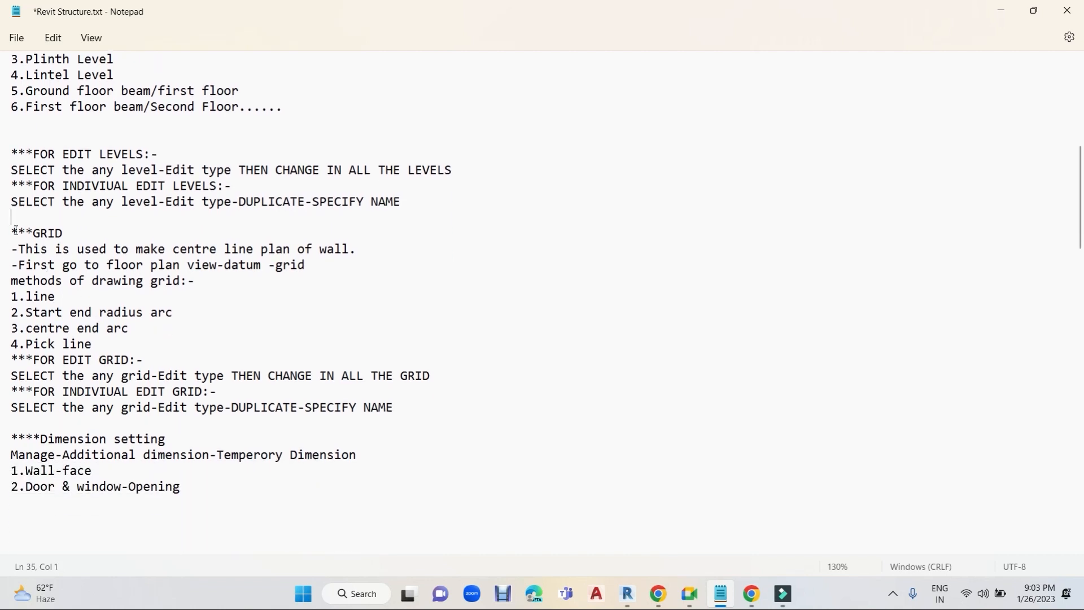
left_click_drag(14, 248, 362, 250)
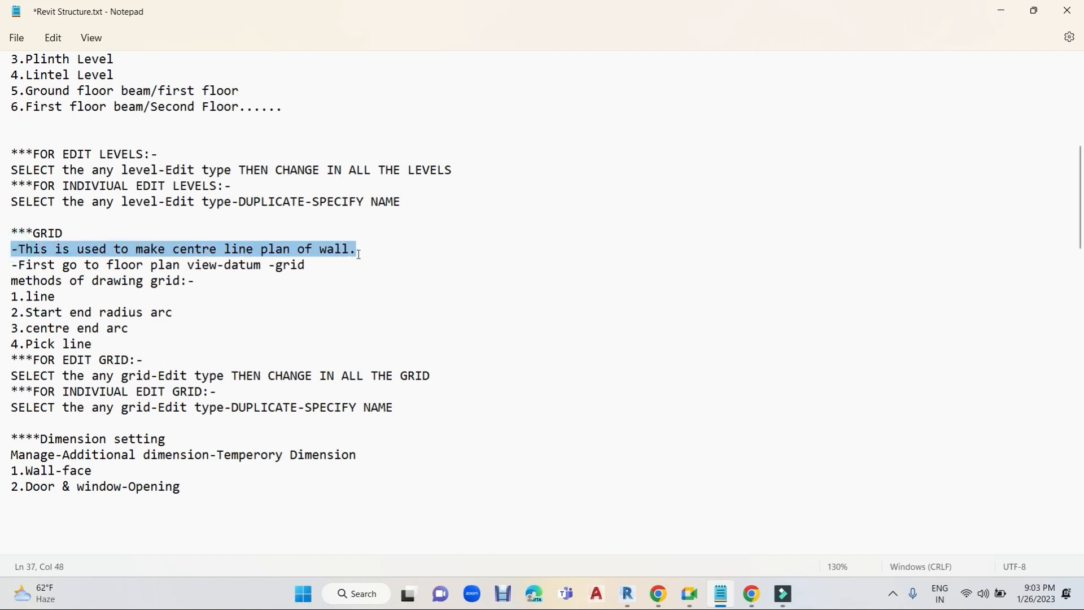
left_click(359, 253)
key("Return")
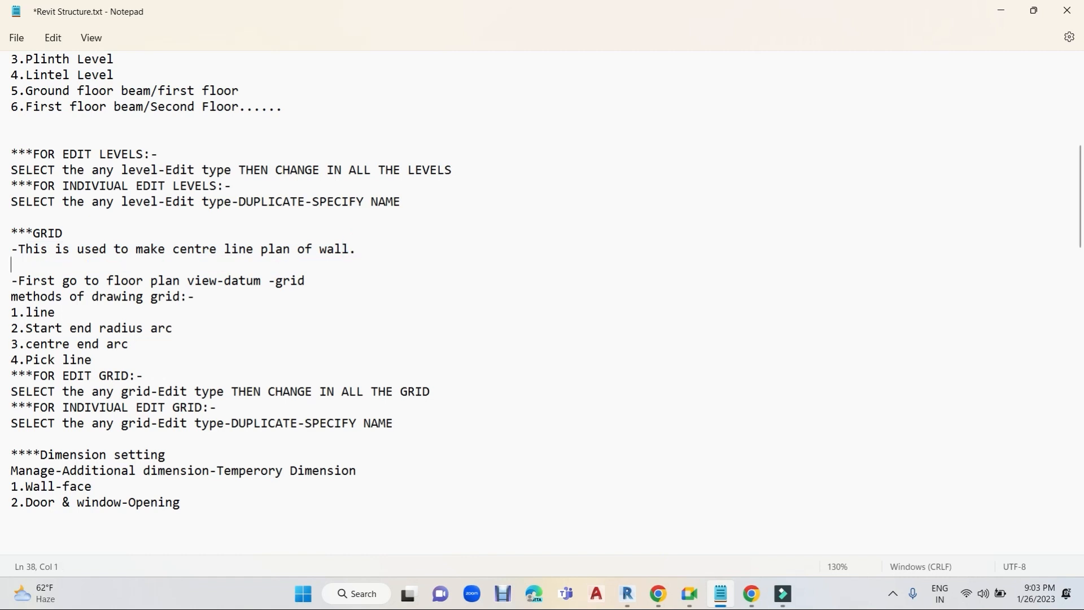
type("-")
type("to create a colun")
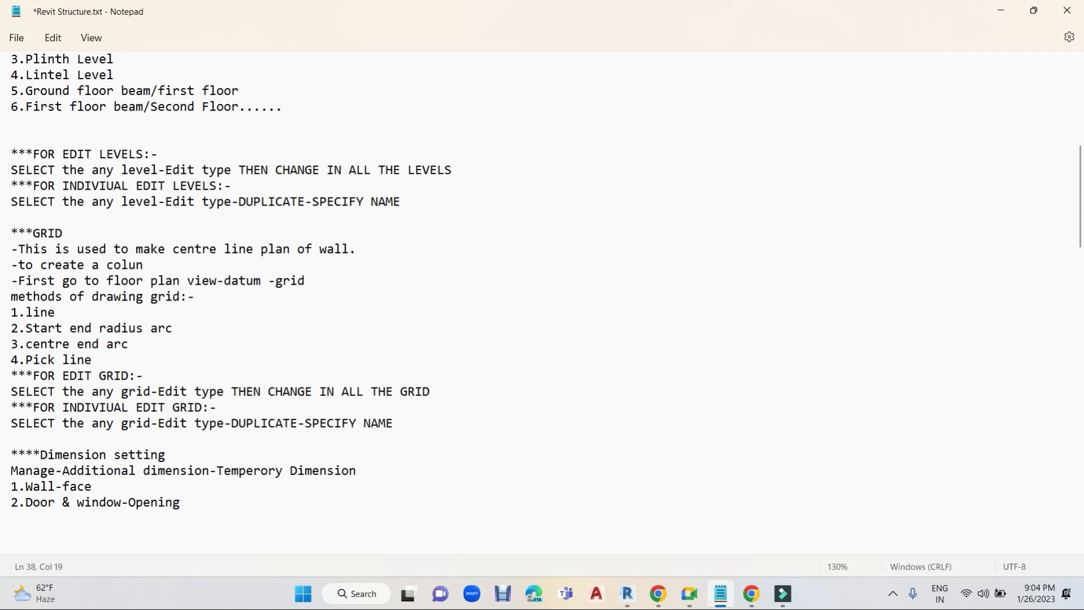
key("BackSpace")
type("mn layout Plan")
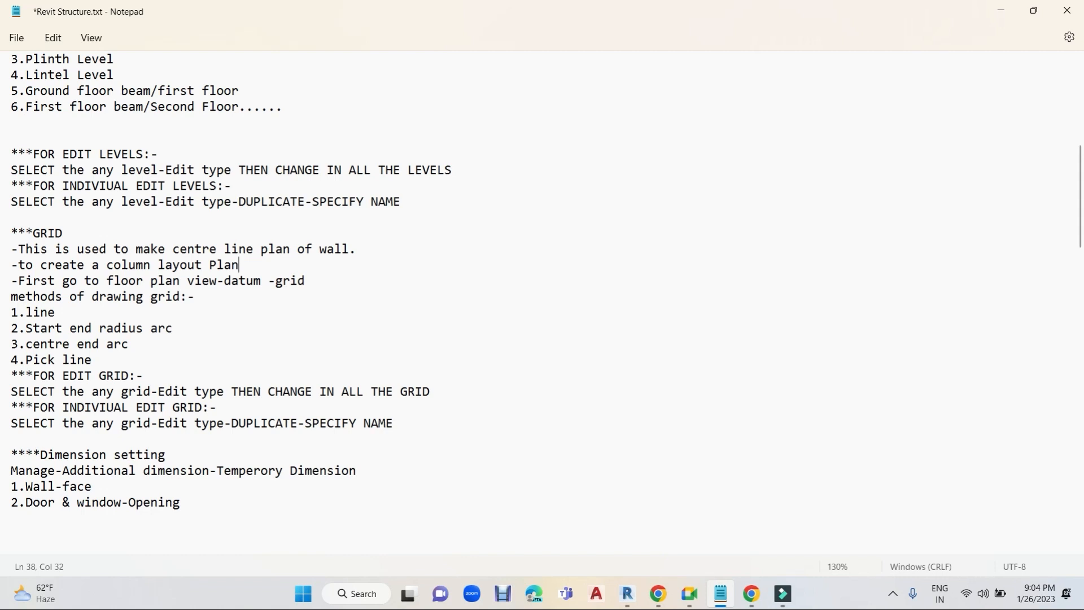
left_click(26, 263)
key("BackSpace")
type("T")
left_click(252, 265)
type(".")
- Add the line "--To create any structural floor plan." below the column layout note
key("Return")
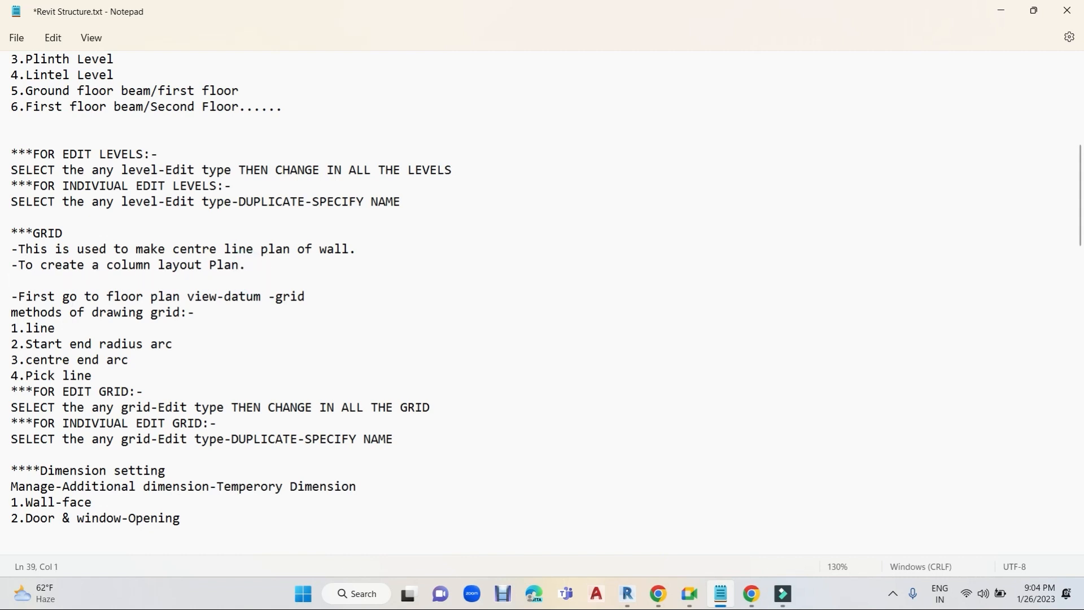
type("--To create any fl")
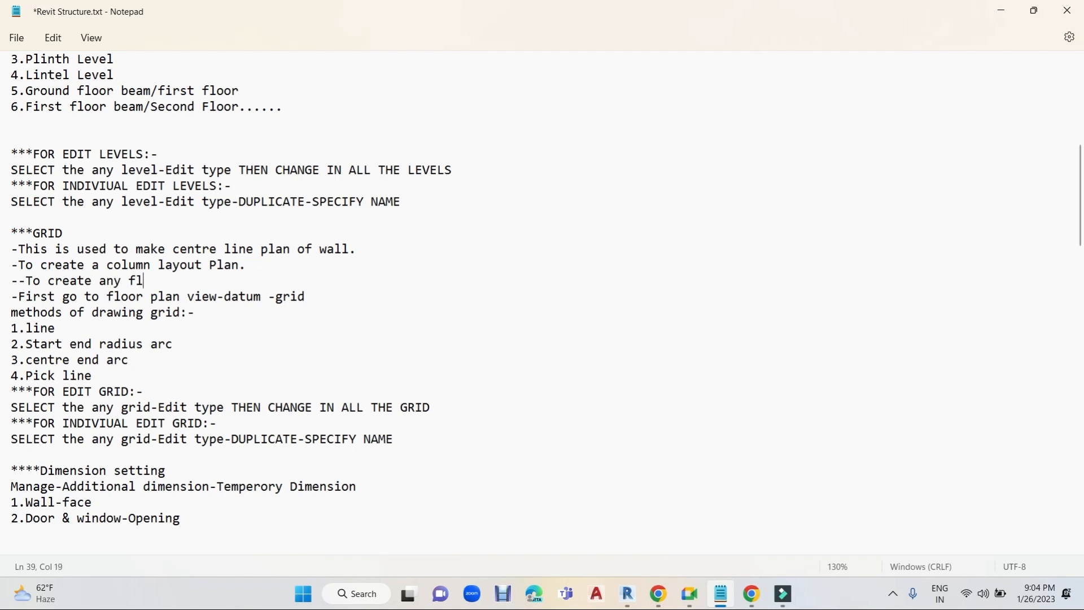
type("oor plan.")
left_click(128, 280)
type("structura")
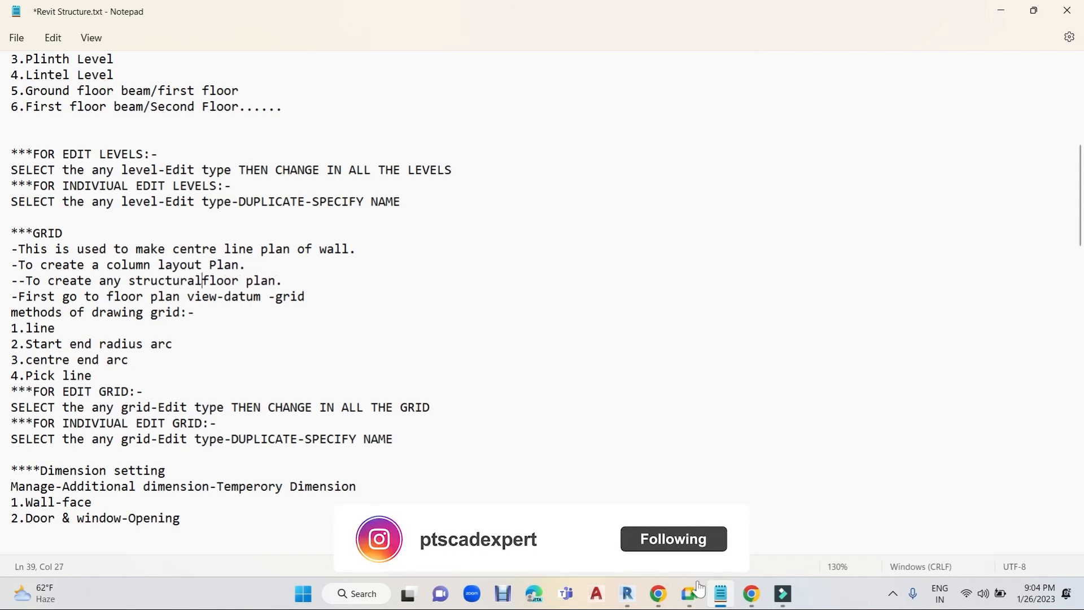
type("l")
left_click(303, 278)
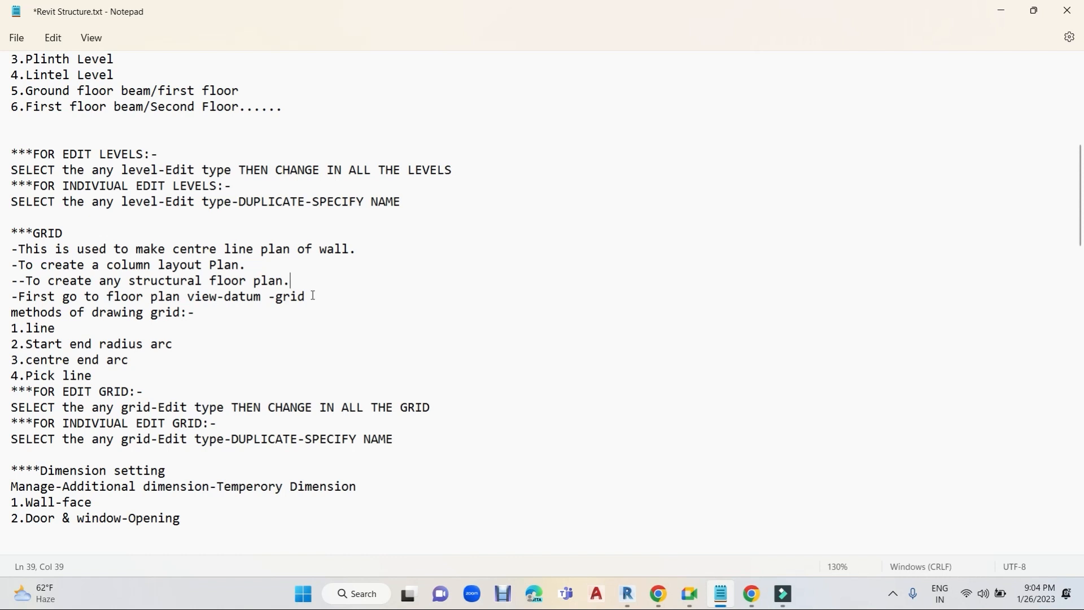
- Add the line "--To create beam column Layout Plan." below the structural floor plan note
key("Return")
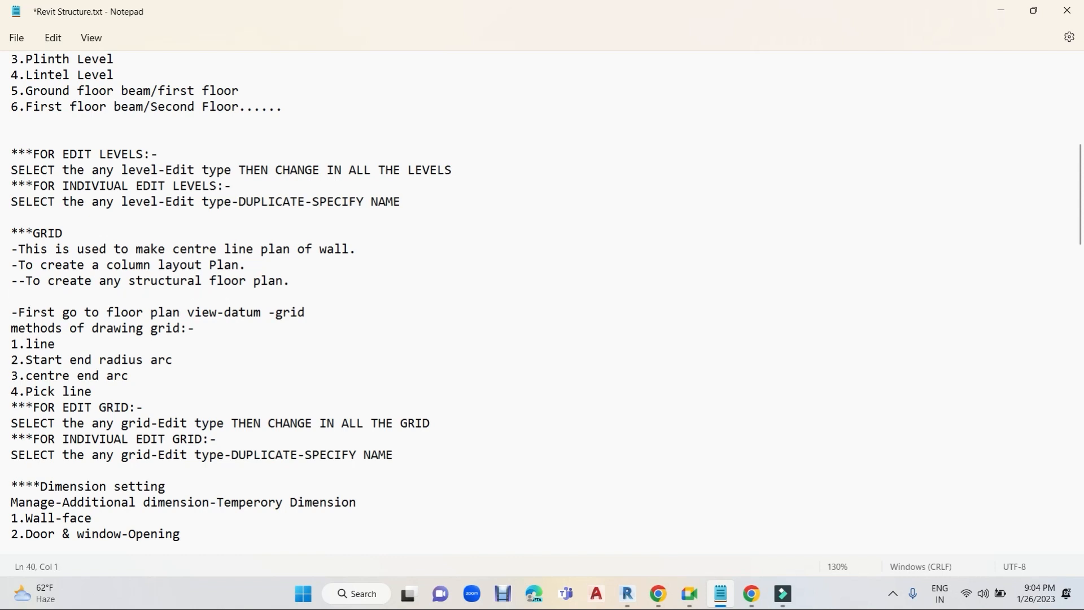
type("--To create beam column")
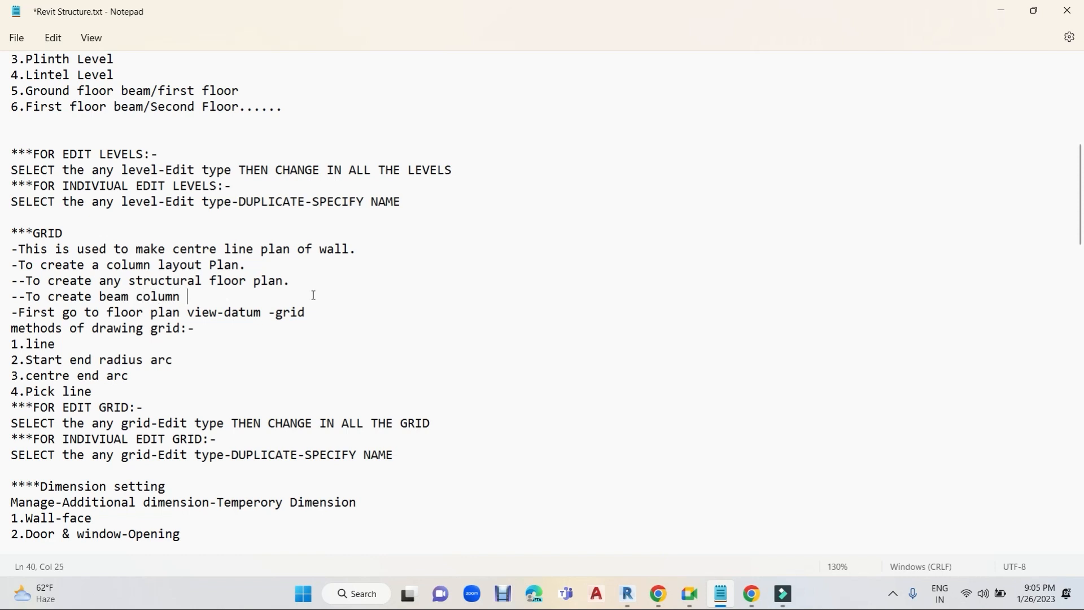
type(" Layout Plan.")
- Add the line "--To draw a footing layout plan" below the beam column note, followed by a blank line
key("Return")
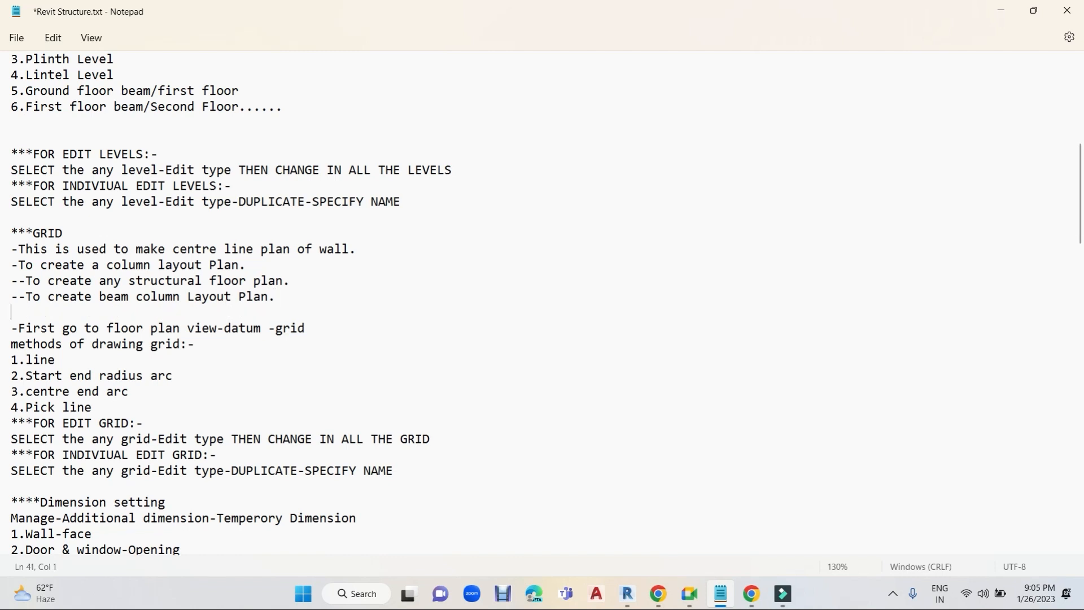
type("--To draw a d")
key("BackSpace")
type("footing layout ")
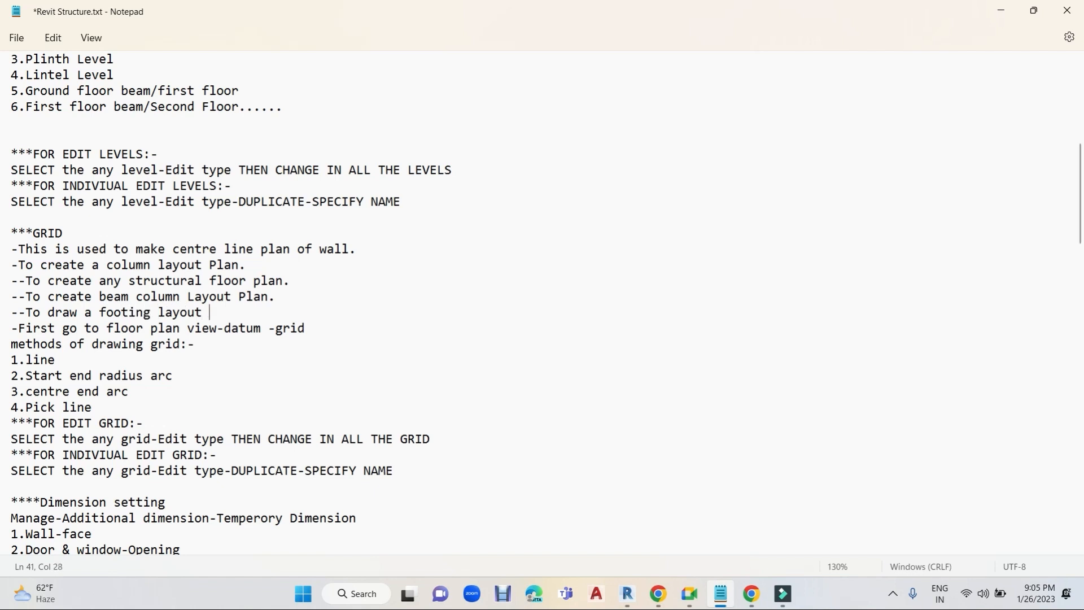
type("plan")
key("Return")
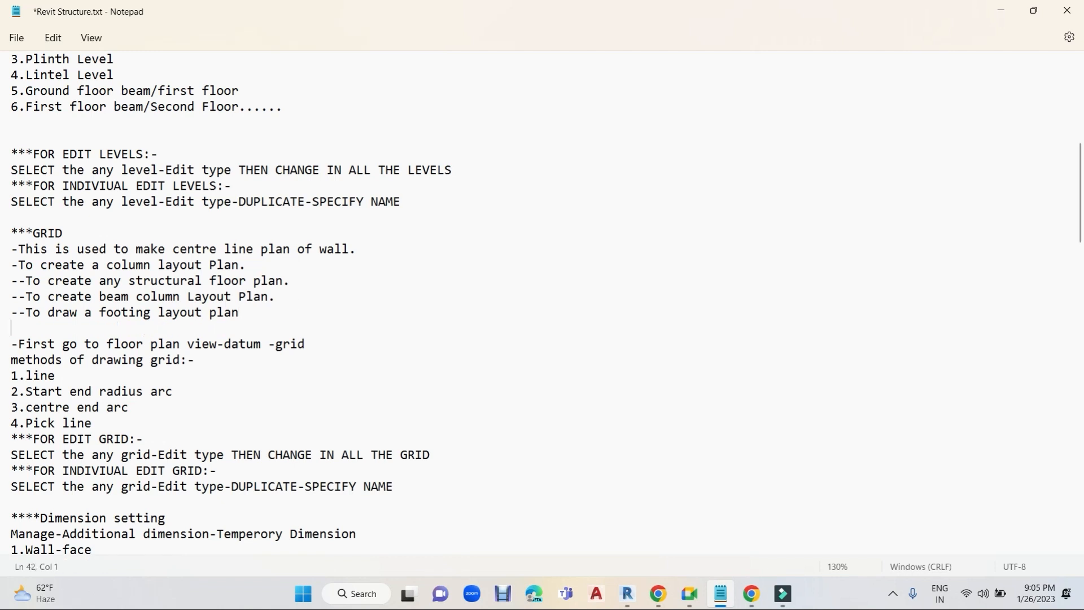
- Copy "(press command LL)" from the LEVELS heading to the end of the GRID heading and change its command to GR
left_click(84, 234)
scroll(105, 218, "up", 4)
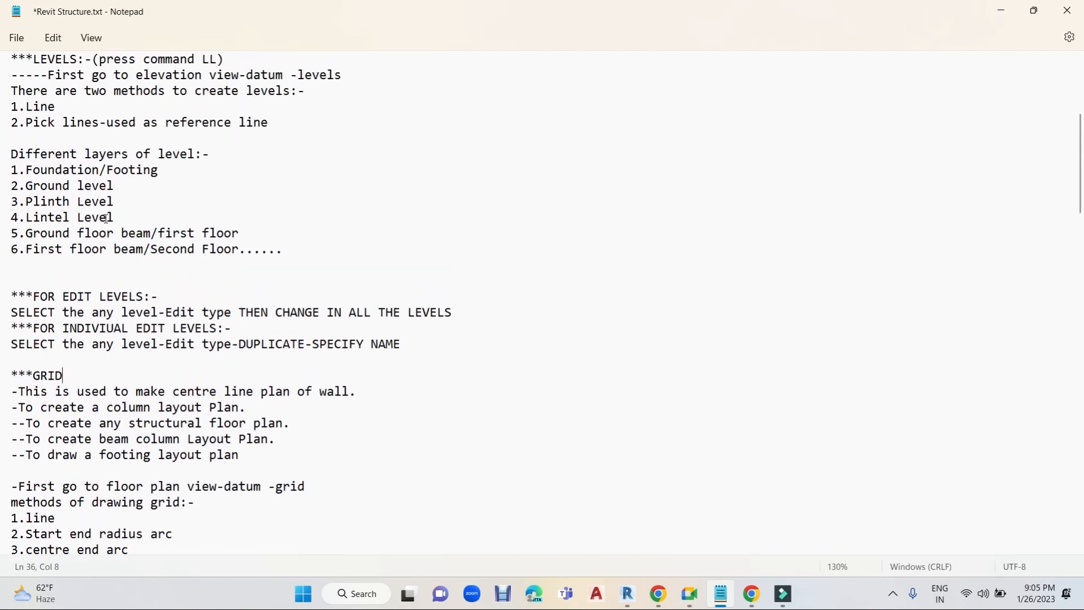
mouse_move(93, 107)
left_mouse_down()
mouse_move(227, 107)
mouse_move(93, 107)
left_mouse_up()
key("ctrl+c")
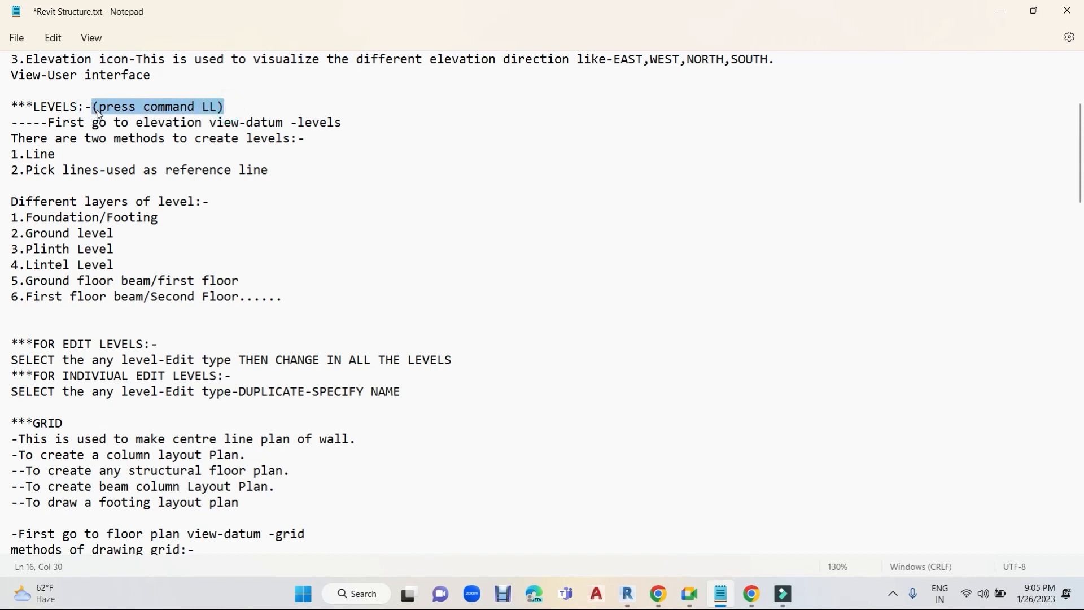
left_click(66, 422)
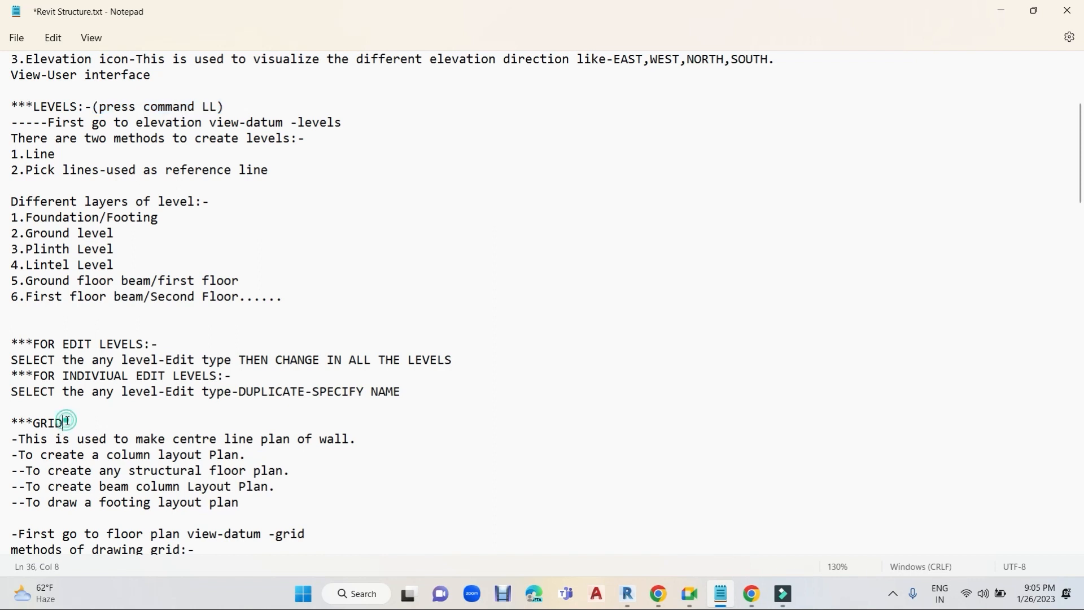
key("ctrl+v")
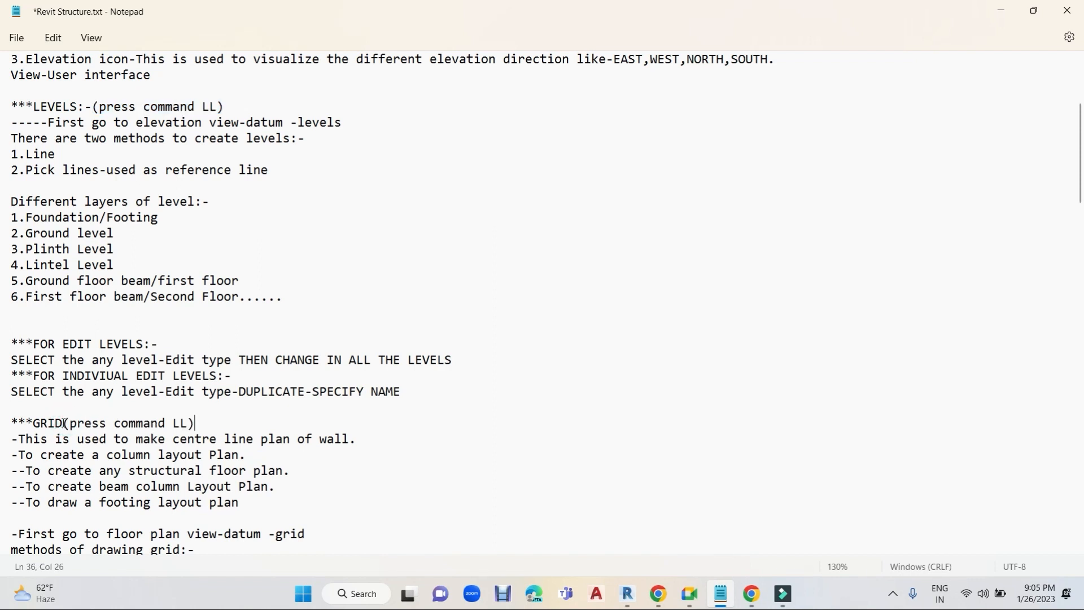
left_click(189, 423)
key("BackSpace")
key("BackSpace")
type("GR")
scroll(229, 419, "down", 1)
scroll(134, 384, "down", 1)
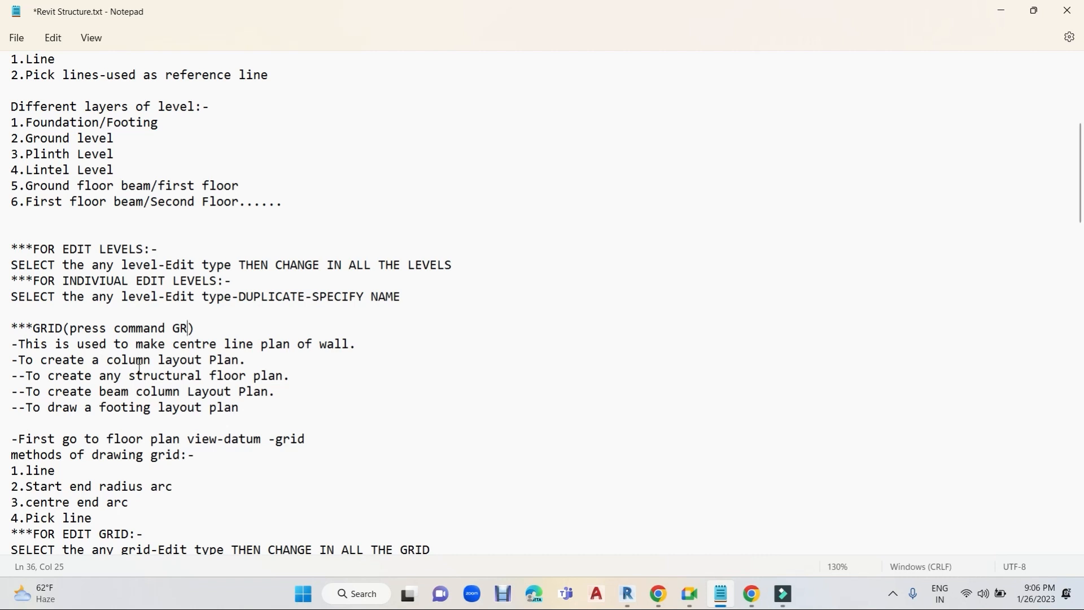
scroll(139, 367, "down", 2)
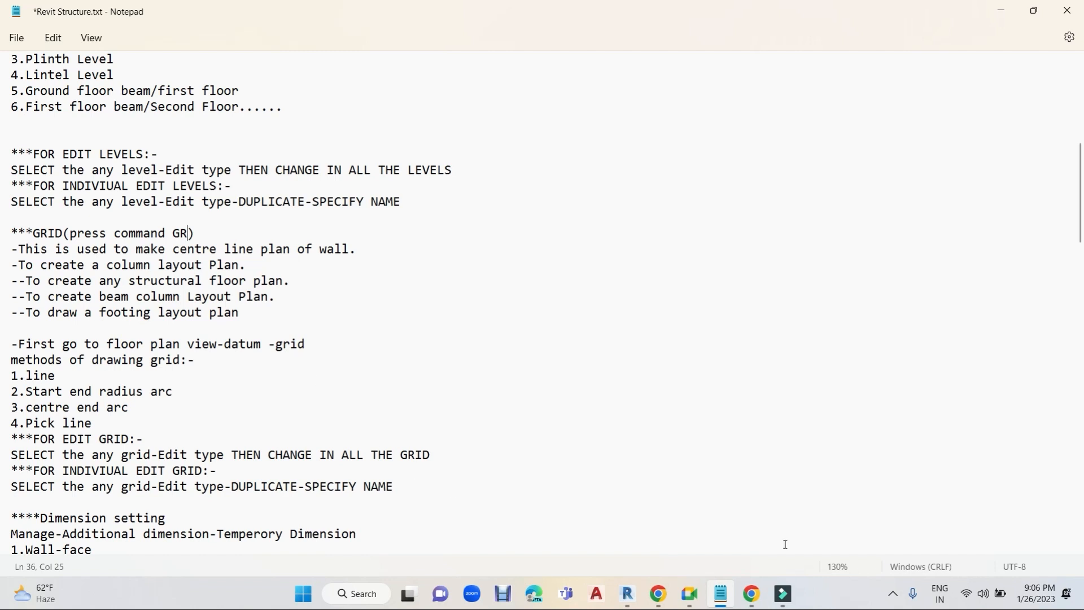
left_click(628, 593)
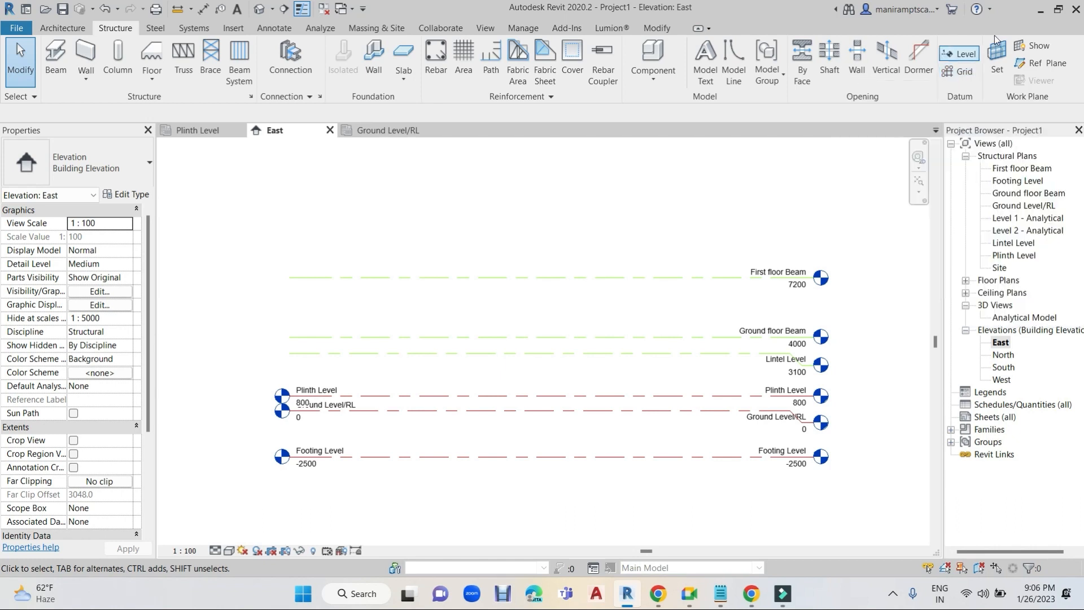
left_click(1058, 9)
left_click(1011, 49)
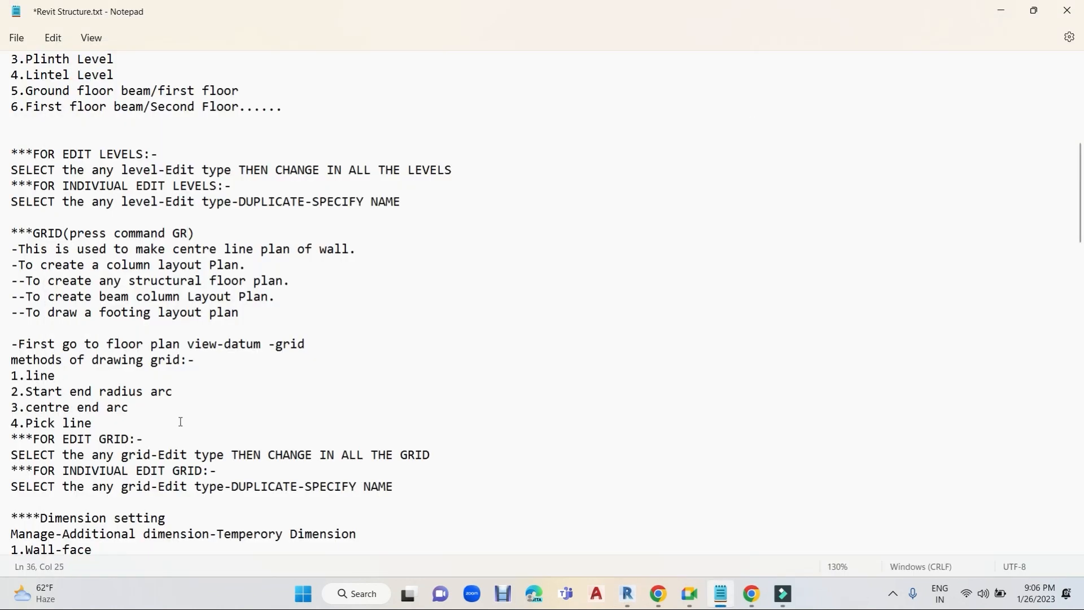
- Enlarge the notes to 200% and go through the grid drawing methods: line, pick line, start end radius arc and centre end arc
scroll(207, 398, "down", 2)
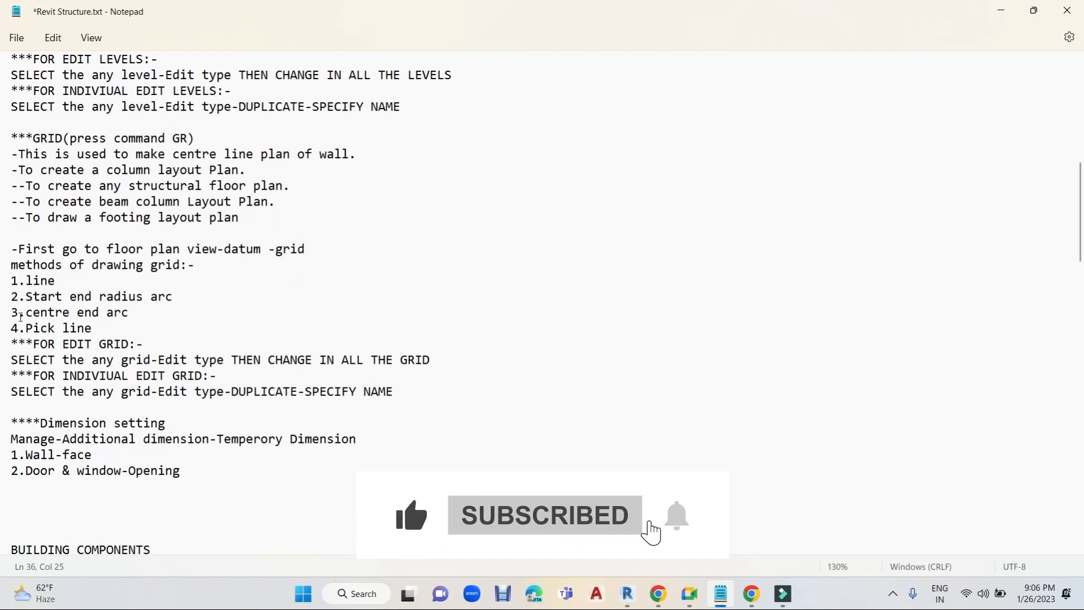
scroll(95, 350, "up", 2, "ctrl")
scroll(95, 350, "down", 2)
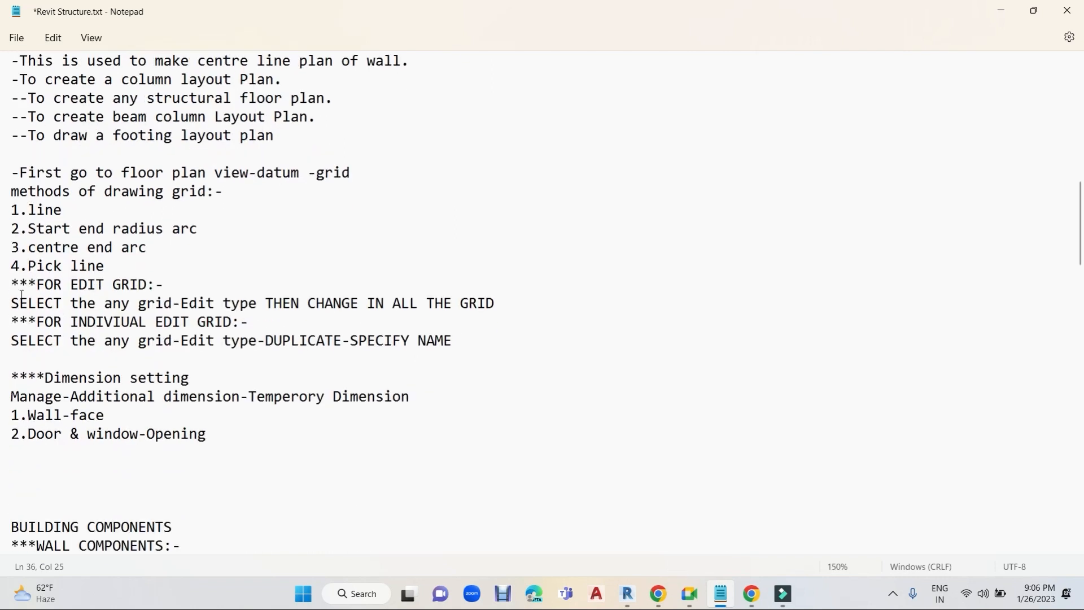
scroll(20, 290, "up", 3, "ctrl")
scroll(20, 289, "up", 2, "ctrl")
scroll(85, 305, "down", 2)
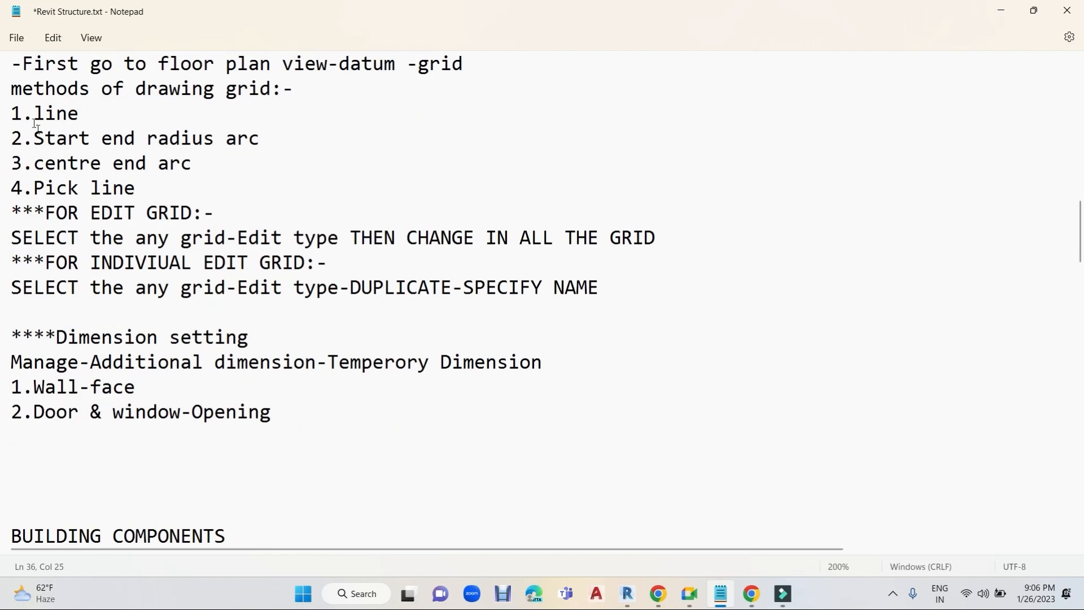
left_click_drag(14, 114, 85, 116)
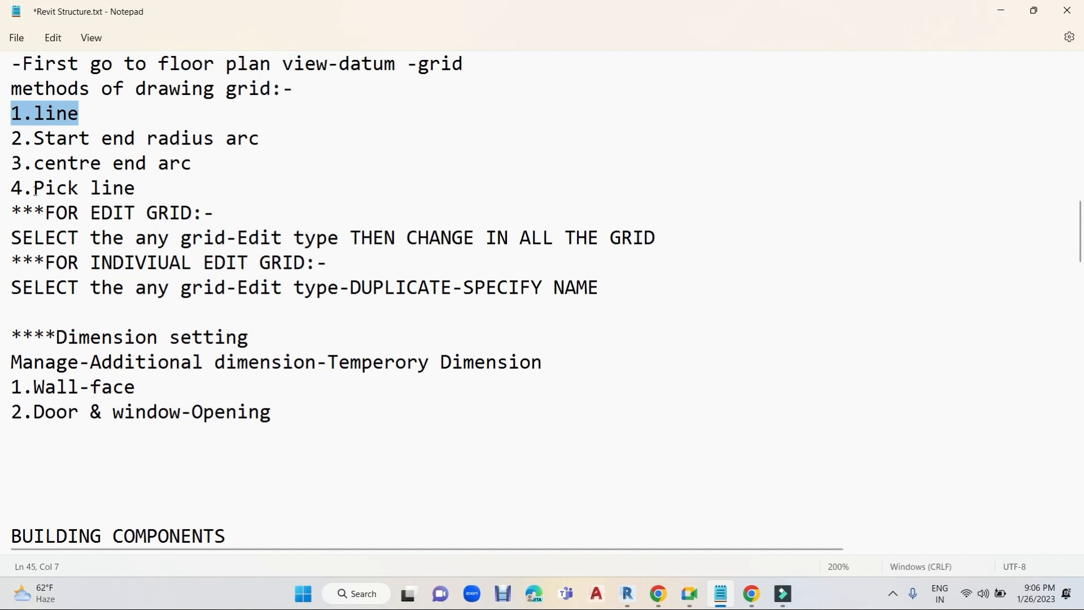
left_click_drag(34, 189, 138, 189)
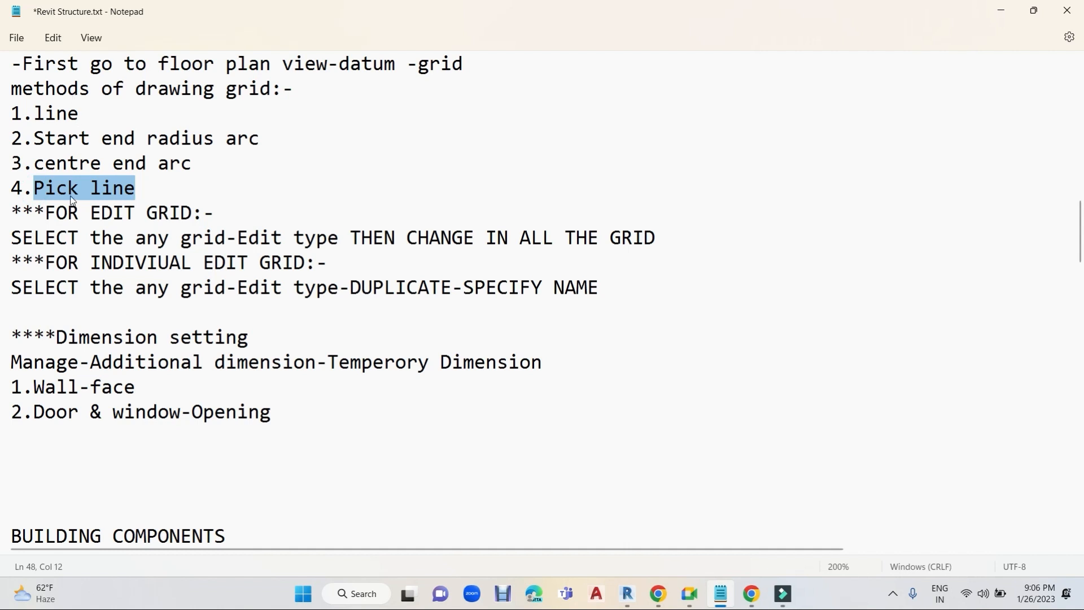
left_click(35, 138)
left_click_drag(35, 137, 262, 136)
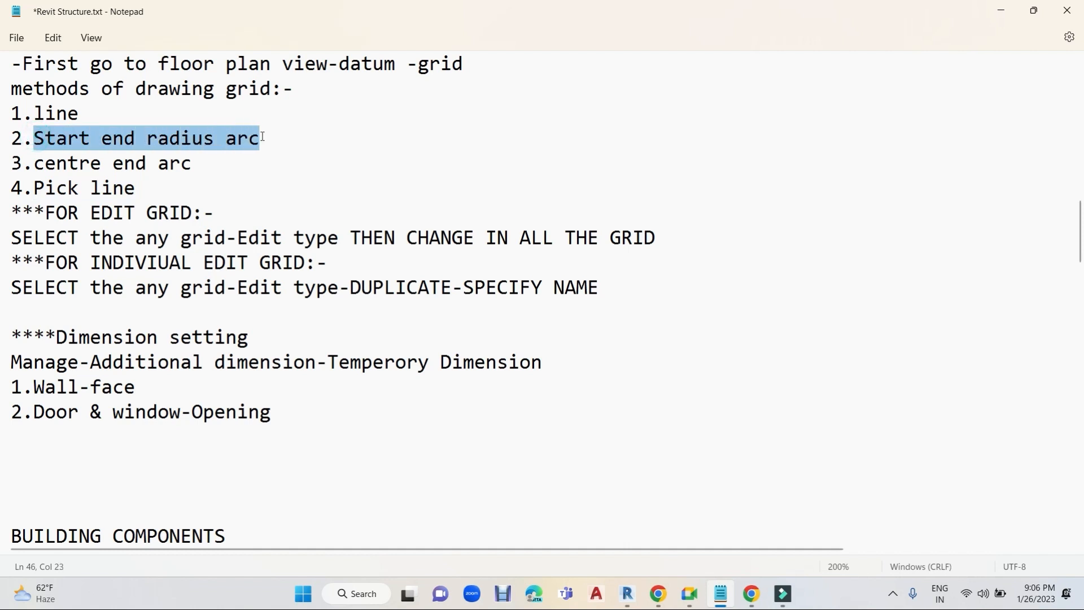
left_click_drag(35, 163, 196, 167)
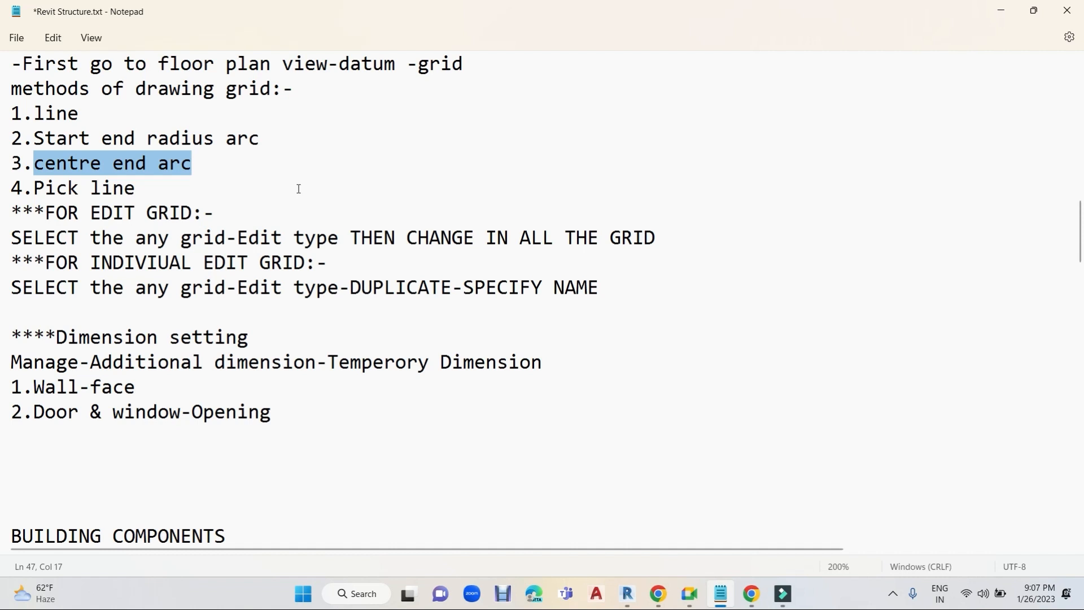
- End the footing layout note with a period and add the line "---To draw wall center line plan" below it
scroll(341, 208, "up", 2)
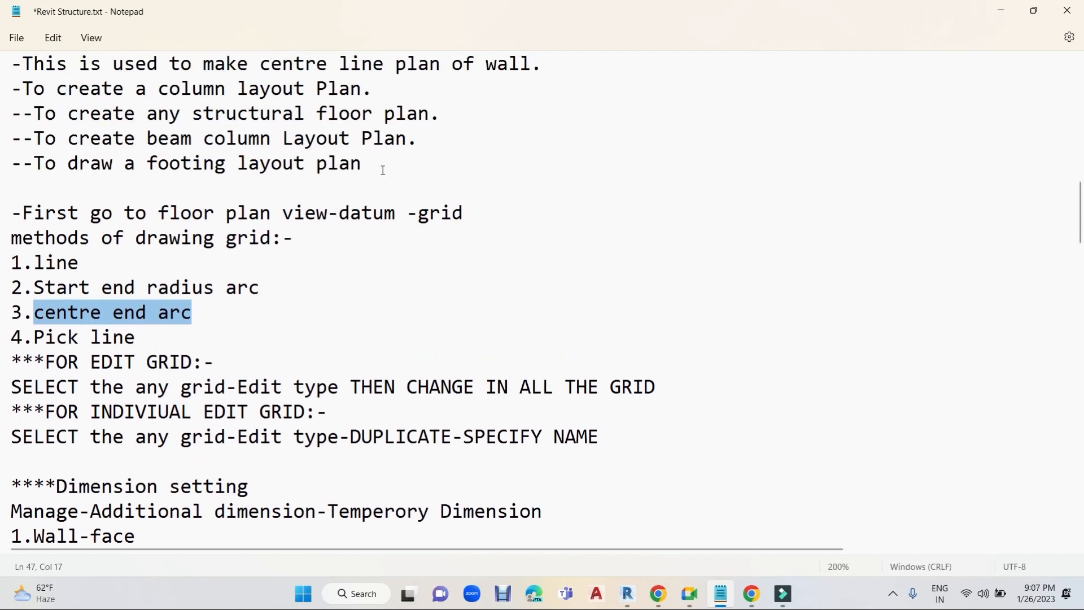
left_click(382, 169)
type(".")
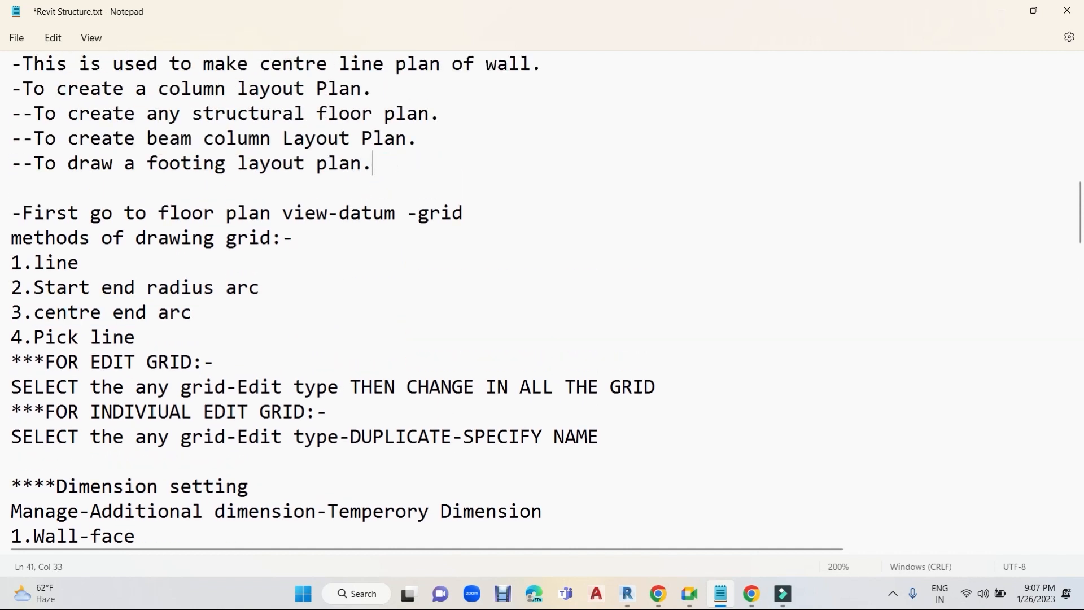
key("Return")
type("---")
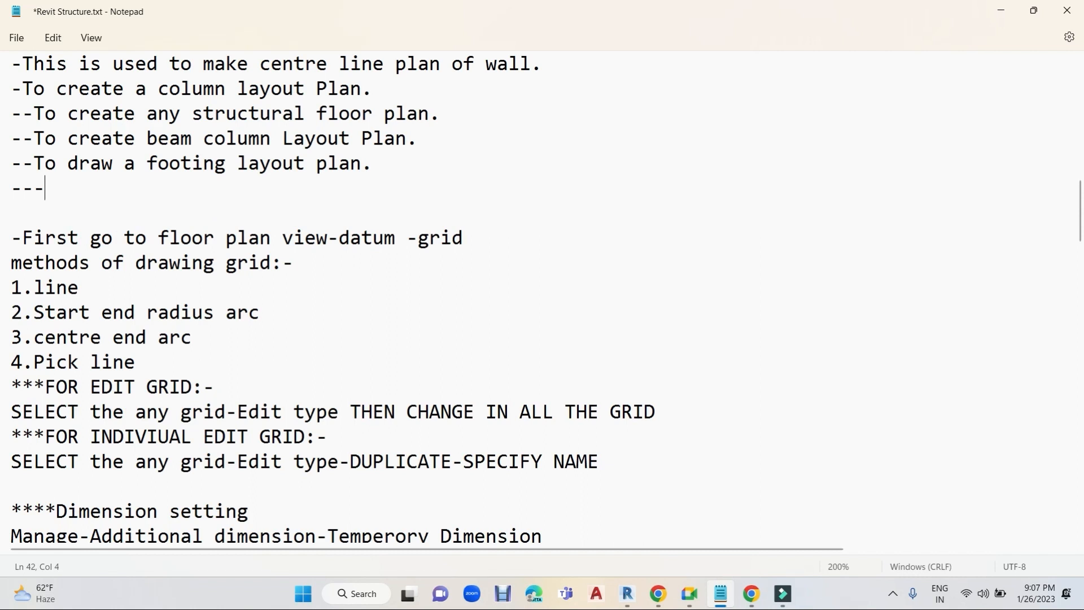
type("To draw ")
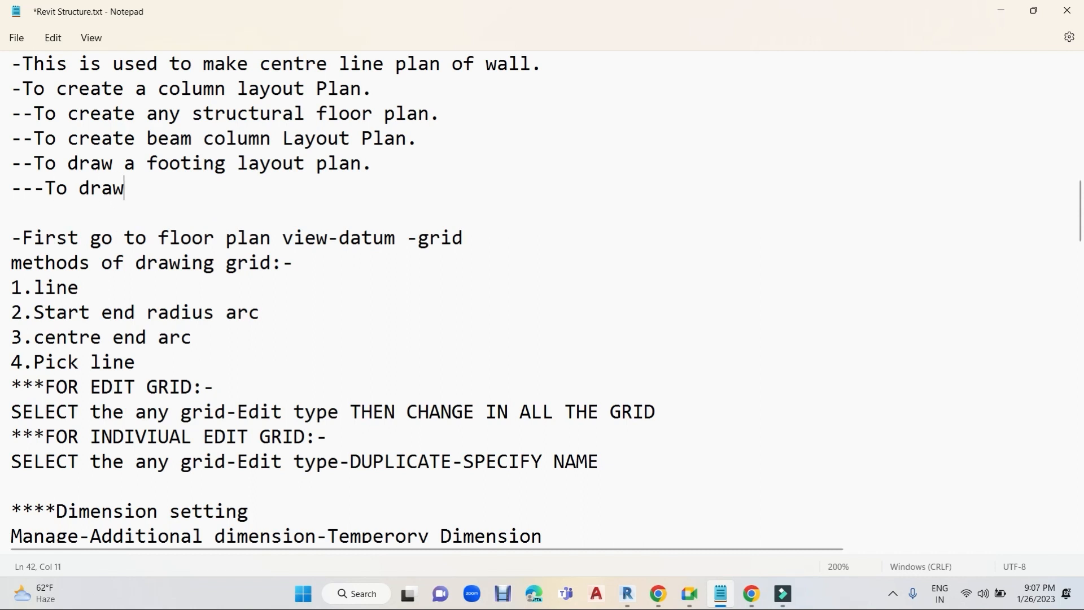
type("wall cen")
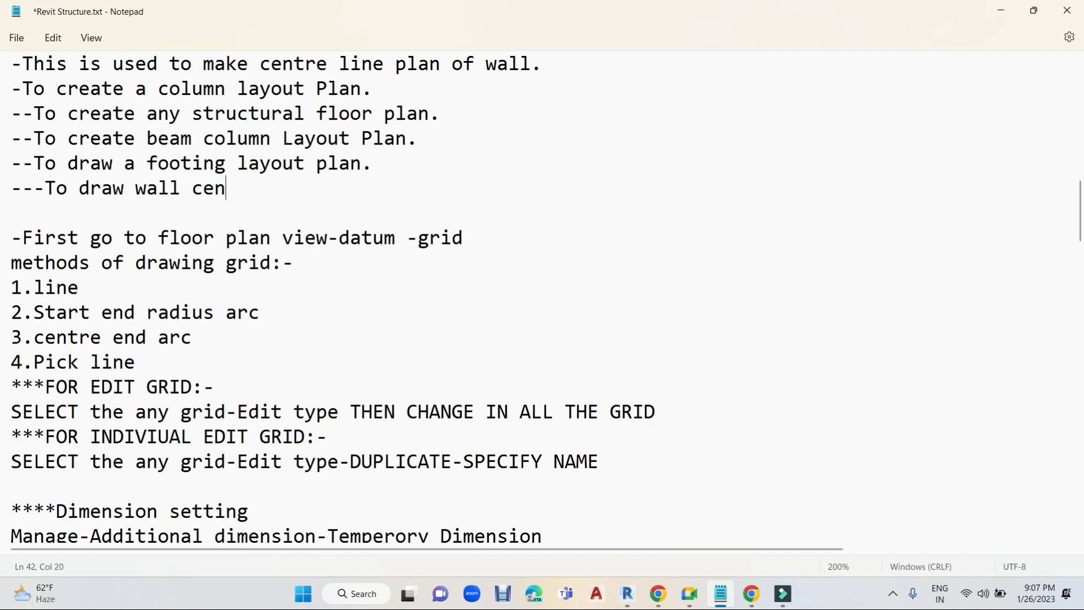
type("ter line plan")
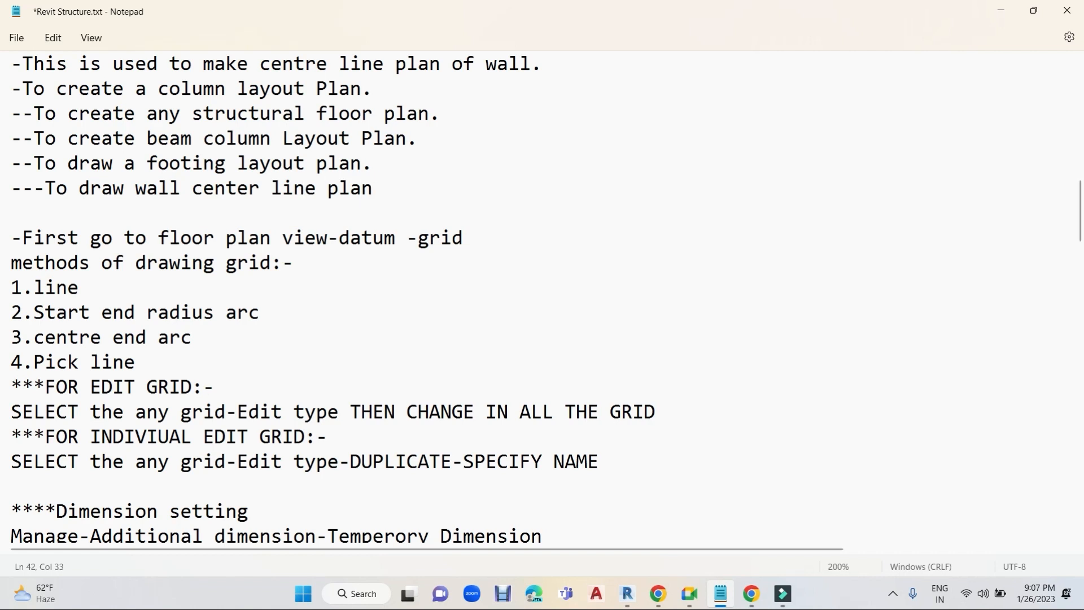
- Go through the grid drawing methods in the notes, highlighting the start end radius arc and centre end arc entries
scroll(364, 301, "down", 1)
scroll(364, 305, "down", 3)
scroll(361, 311, "up", 1)
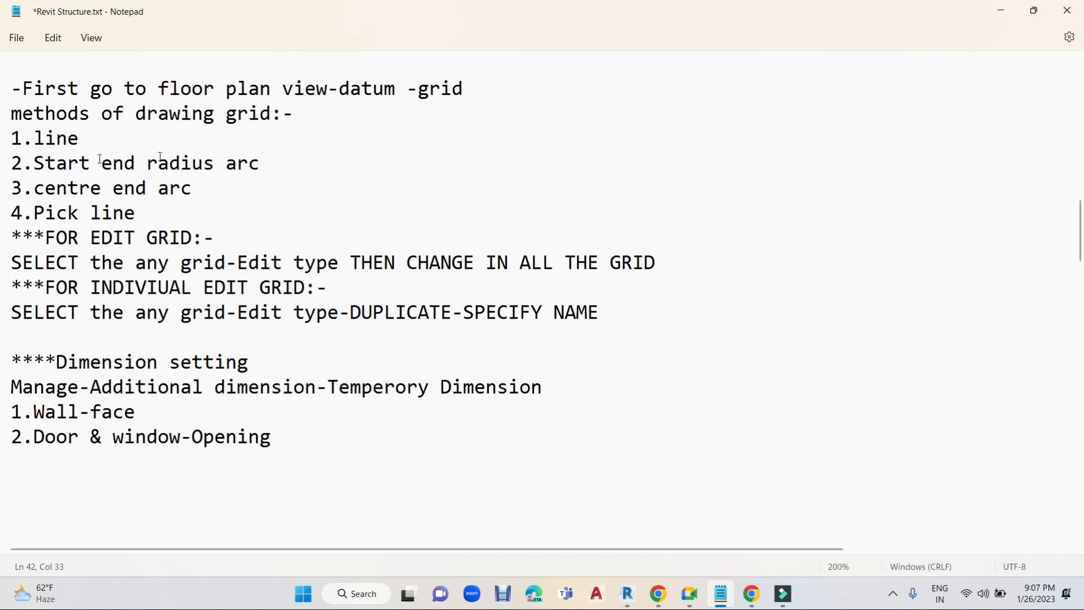
left_click_drag(34, 163, 204, 188)
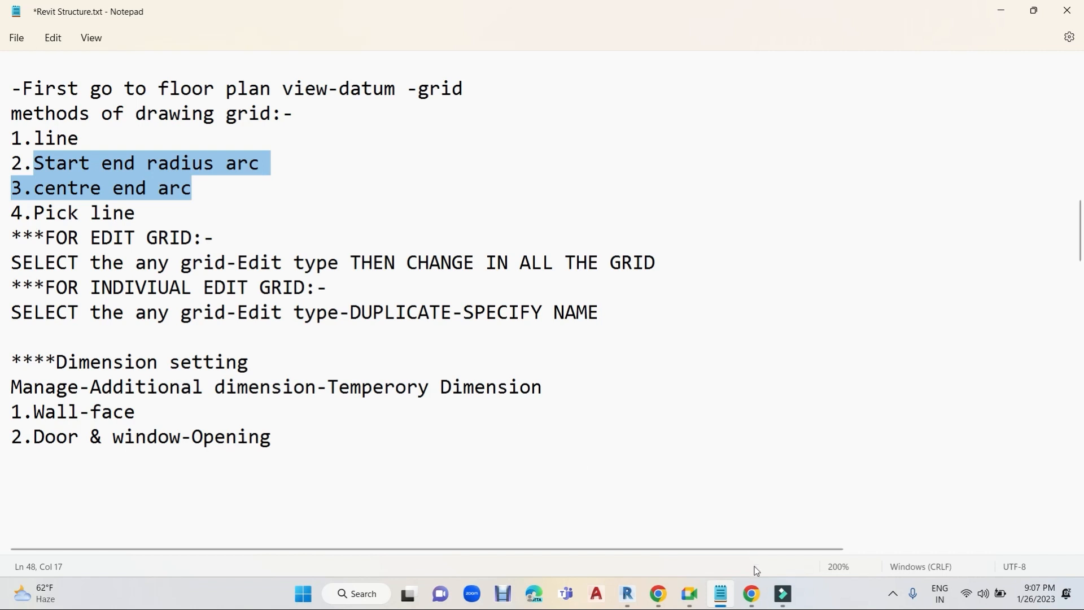
- Switch to Revit and open the Ground Level/RL structural plan
mouse_move(718, 606)
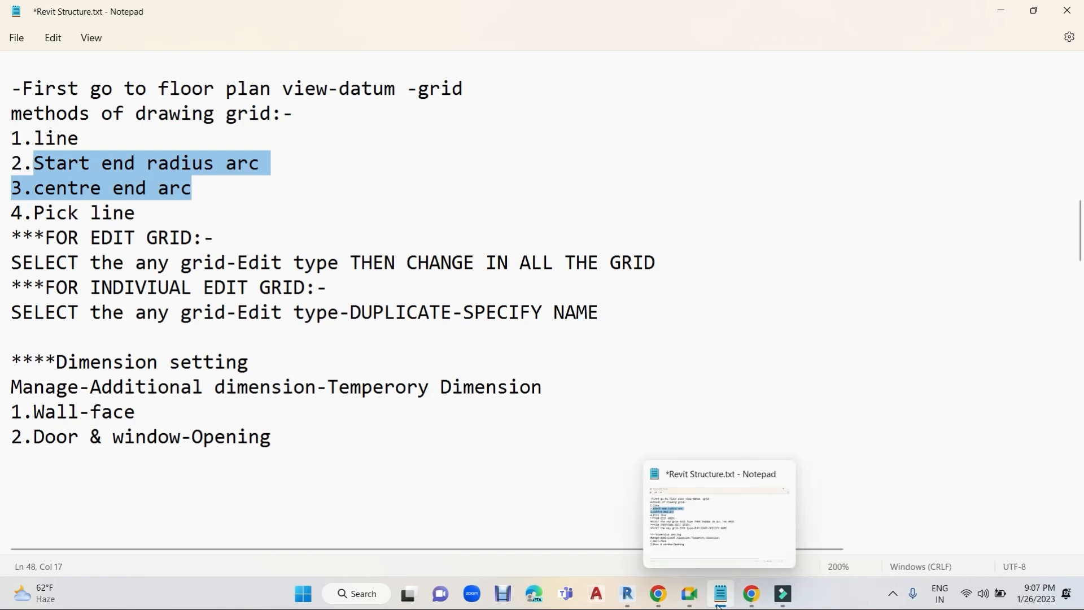
left_click(635, 604)
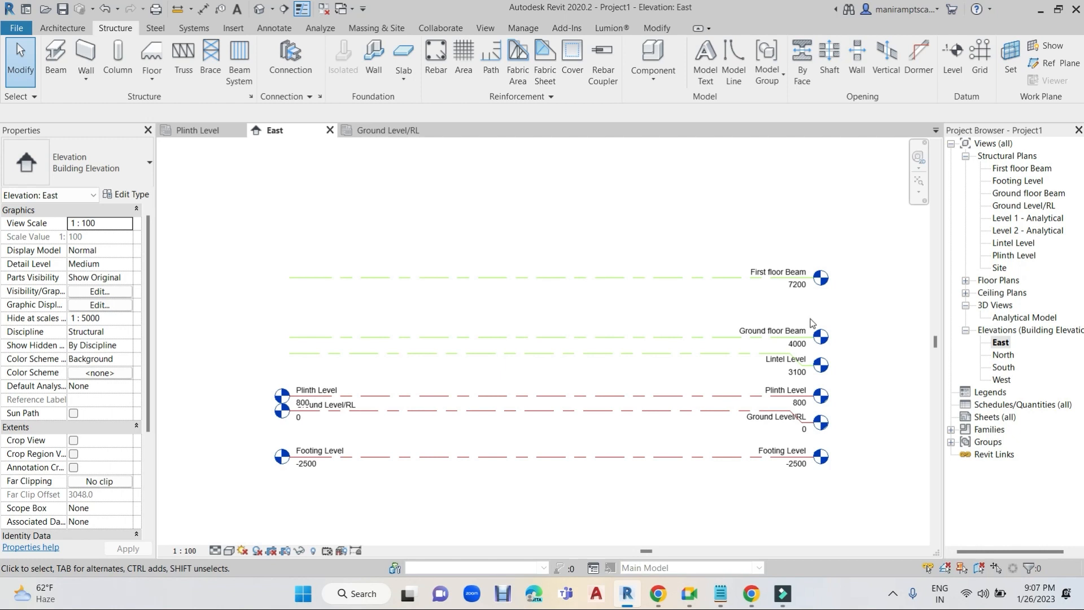
double_click(1016, 205)
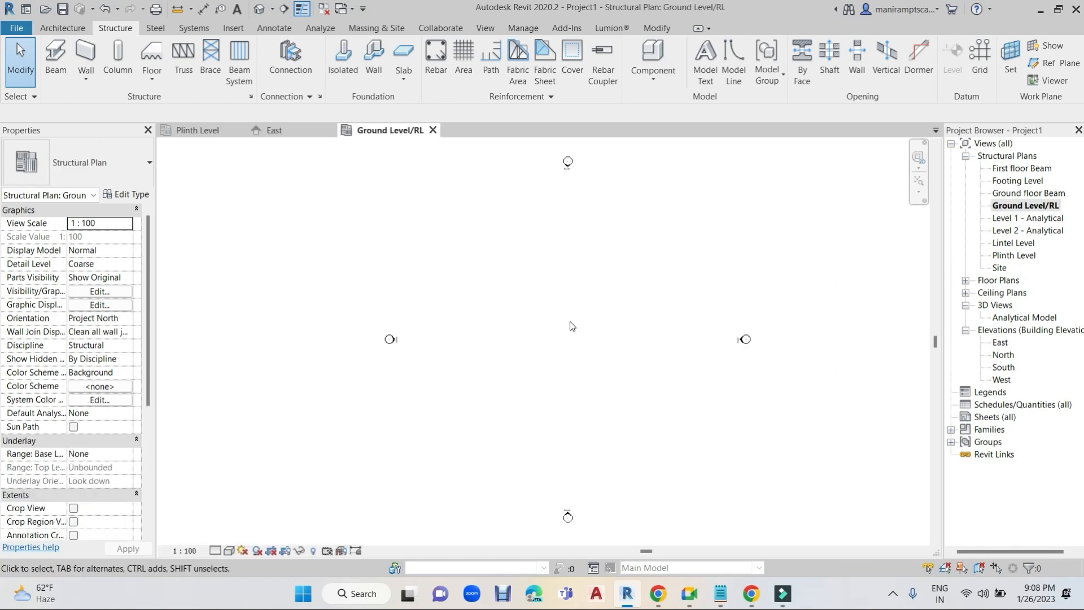
scroll(613, 322, "up", 1)
scroll(655, 344, "down", 2)
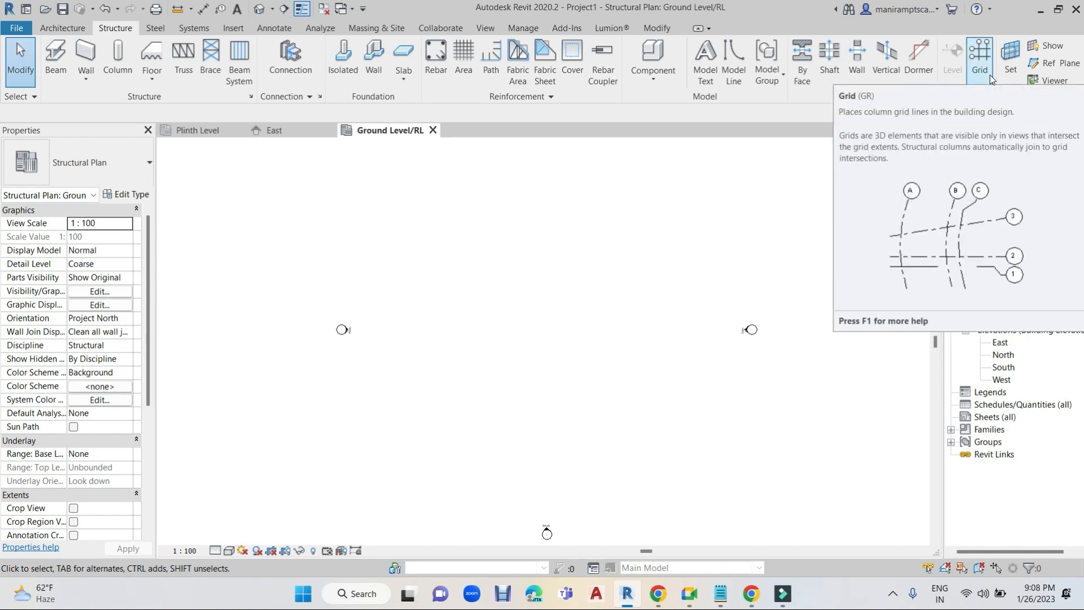
- Draw a horizontal grid line across the lower part of the plan between the west and east elevation markers
left_click(980, 62)
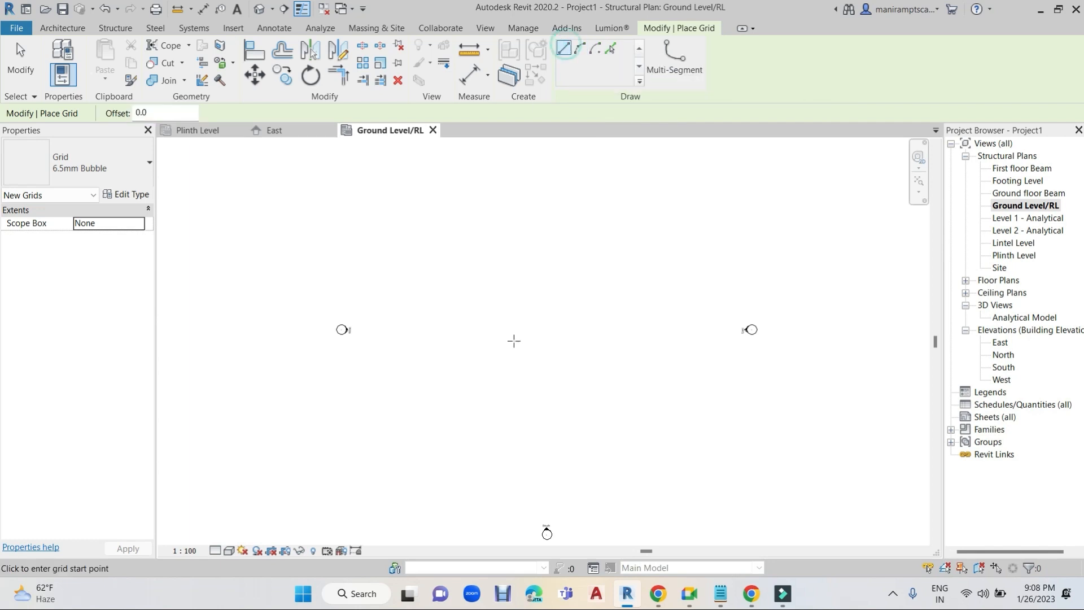
left_click(412, 428)
left_click(701, 428)
scroll(666, 467, "up", 3)
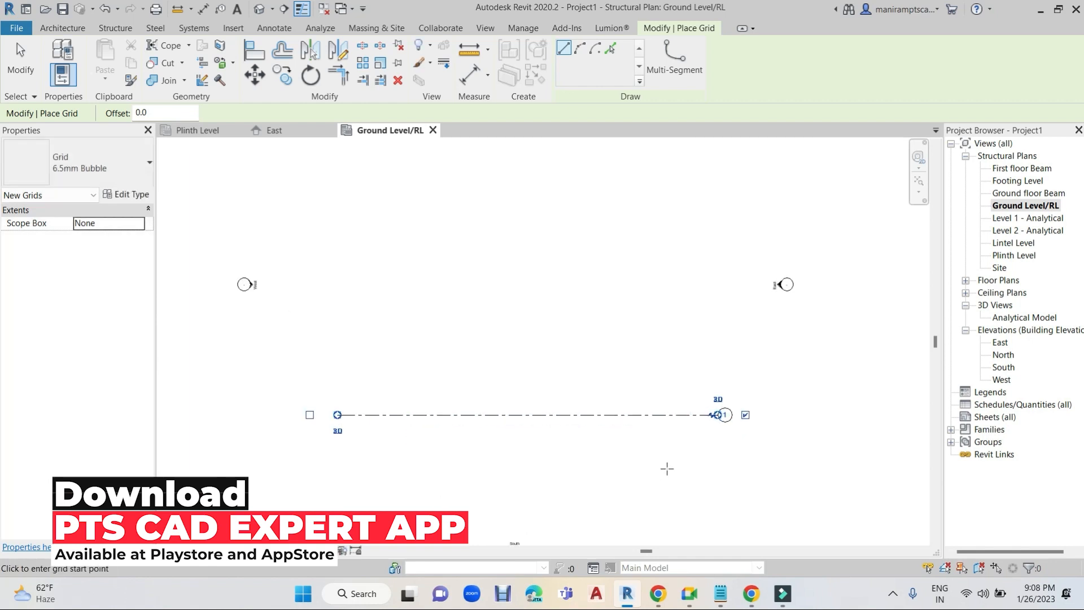
middle_click_drag(683, 477, 677, 488)
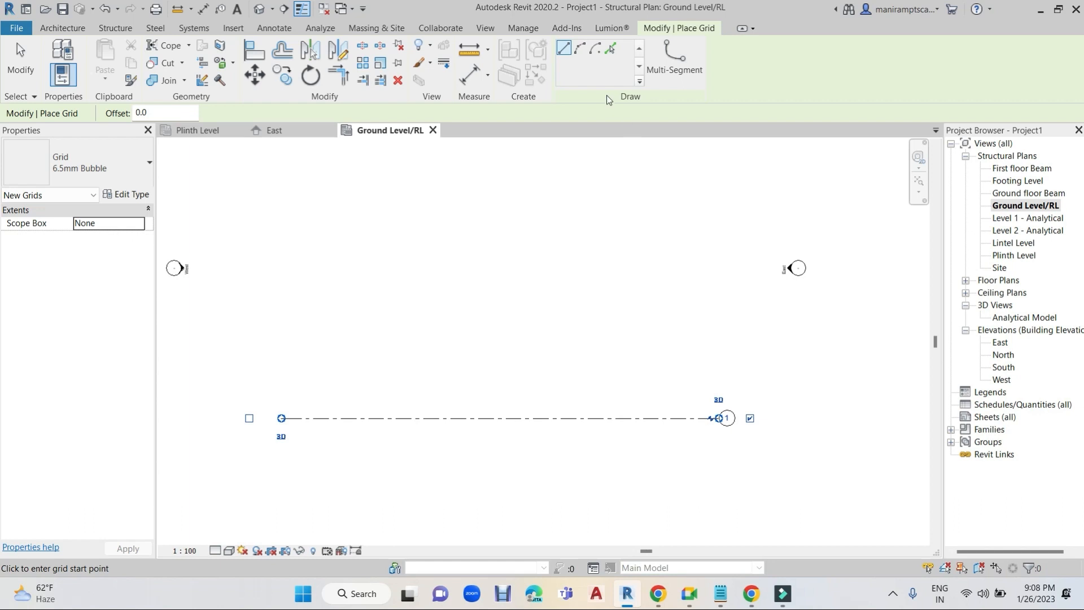
- Create six more horizontal grids above grid 1 with Pick Lines, each offset 3500 mm from the previous one
left_click(612, 51)
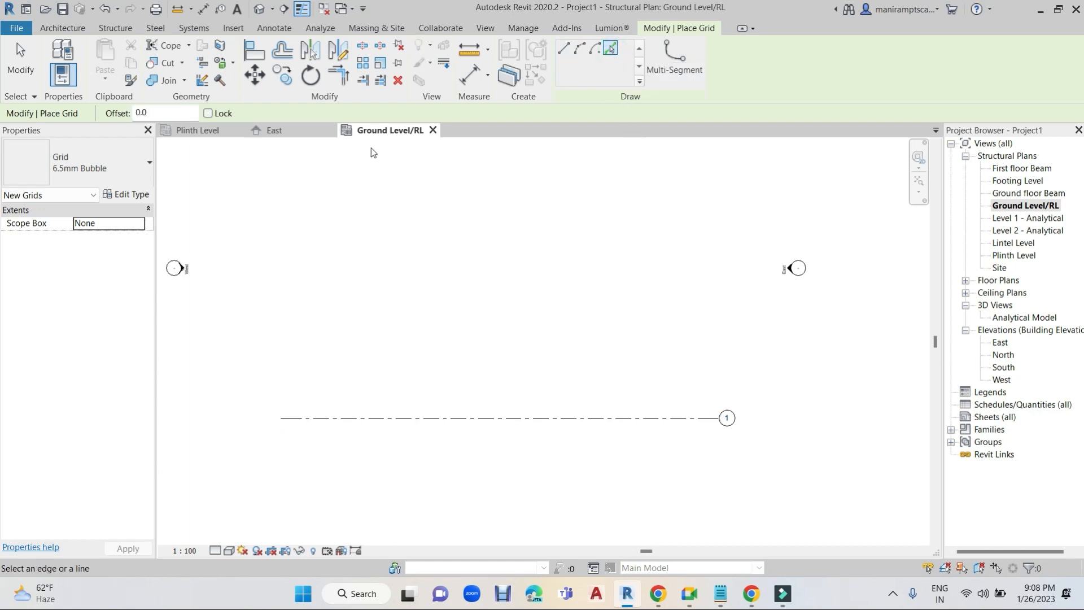
left_click_drag(157, 111, 137, 112)
type("350")
key("Return")
left_click(553, 418)
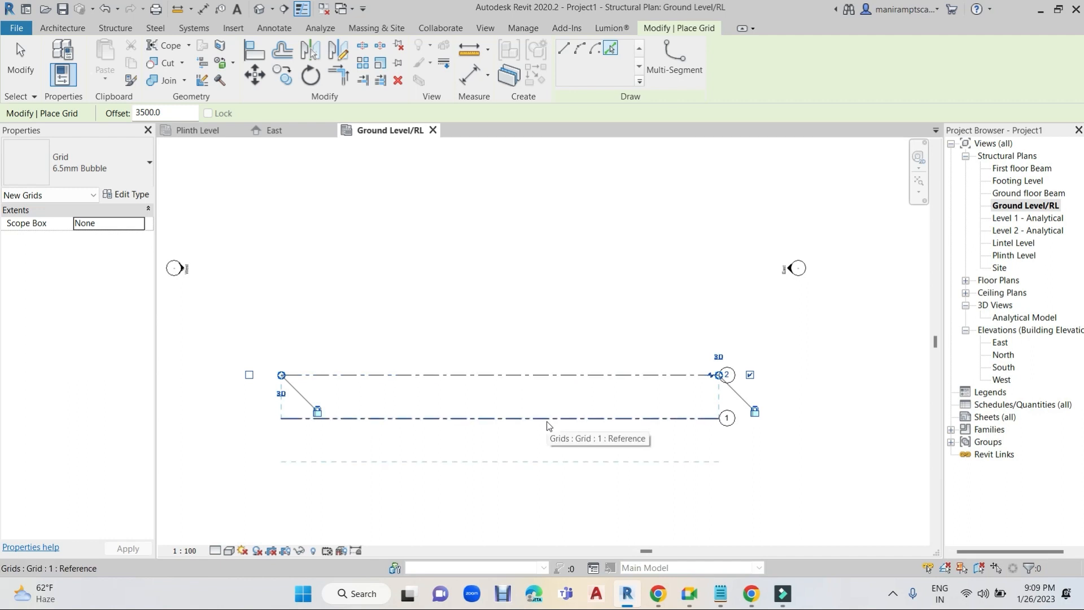
left_click(586, 374)
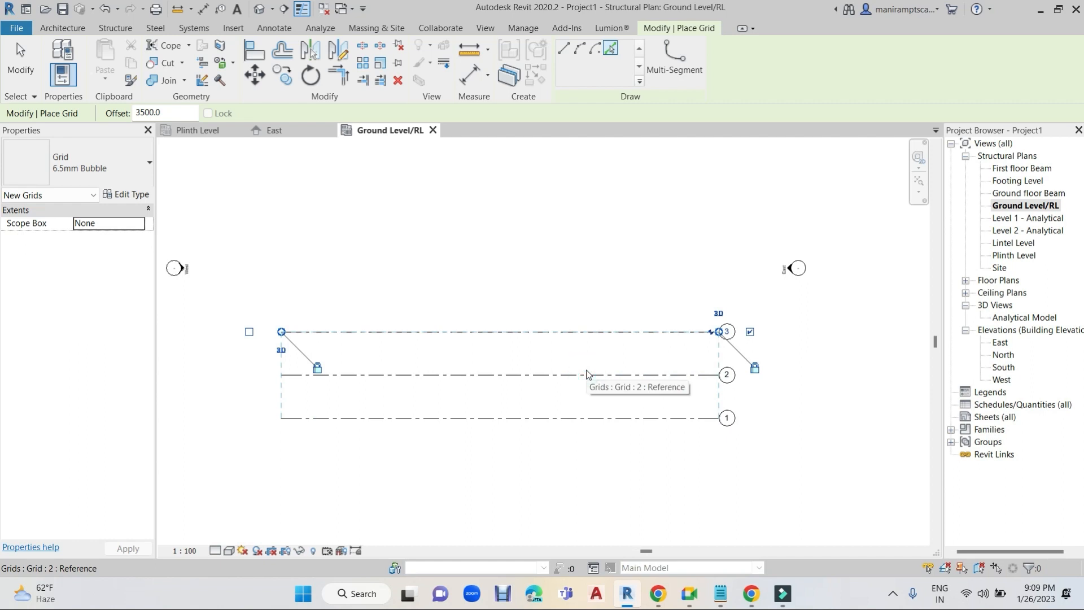
left_click(593, 333)
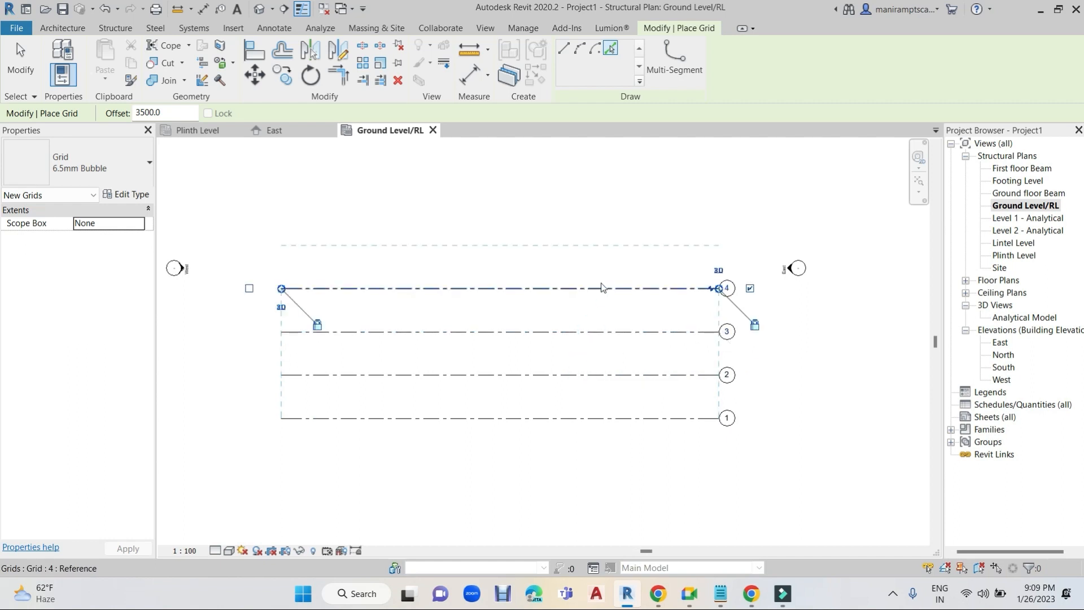
left_click(602, 288)
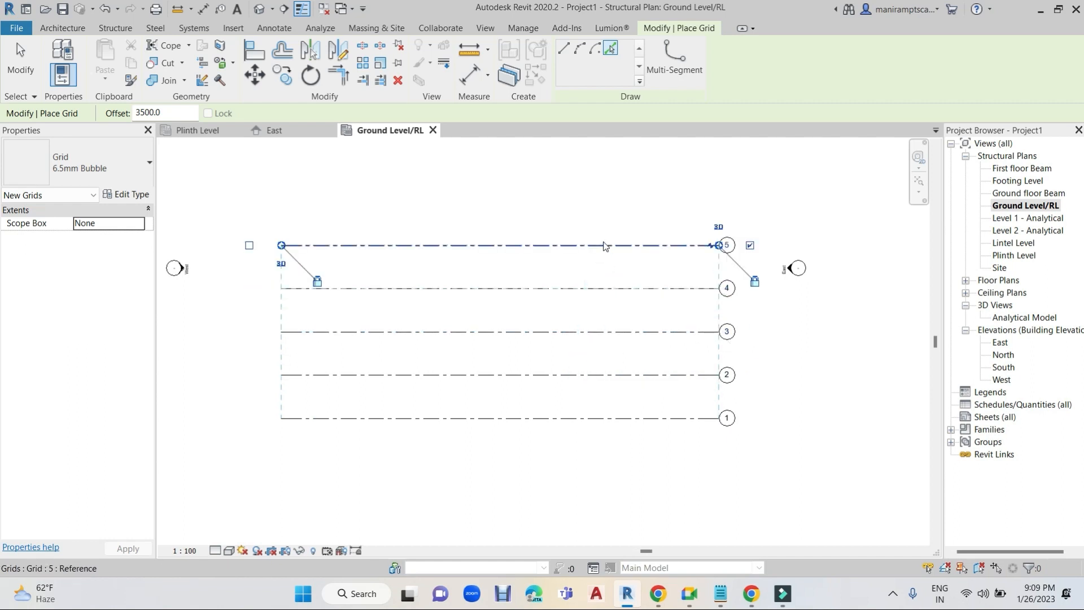
left_click(603, 244)
left_click(619, 198)
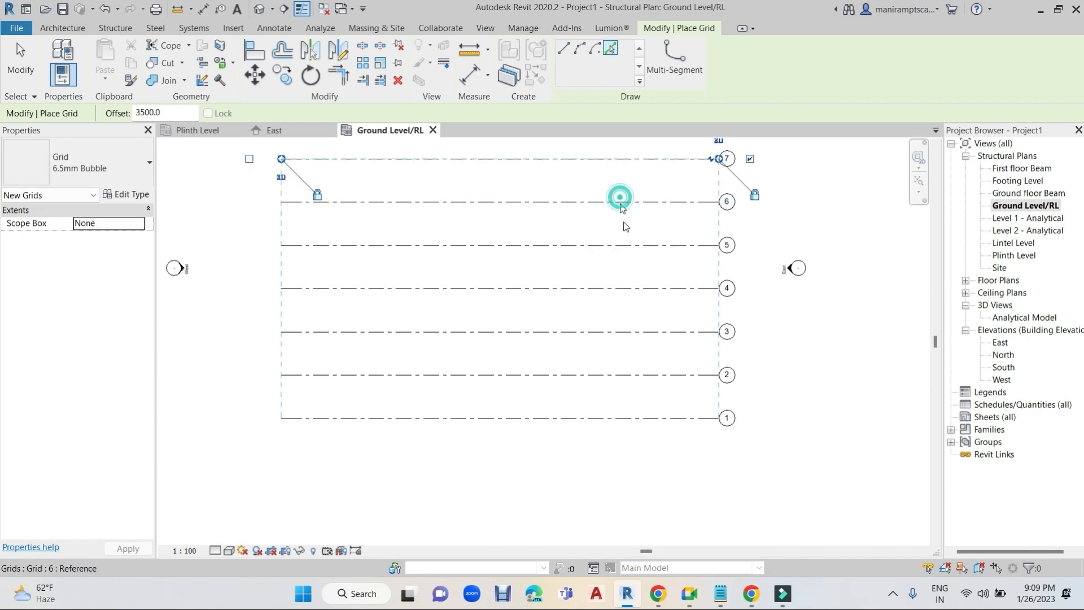
middle_click_drag(702, 455, 692, 484)
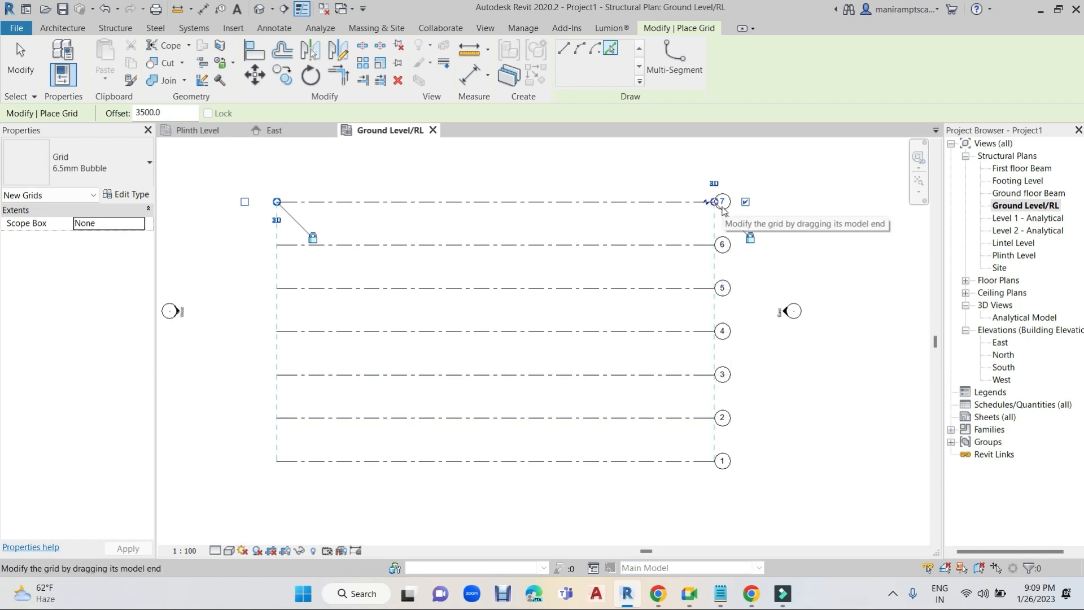
left_click(17, 63)
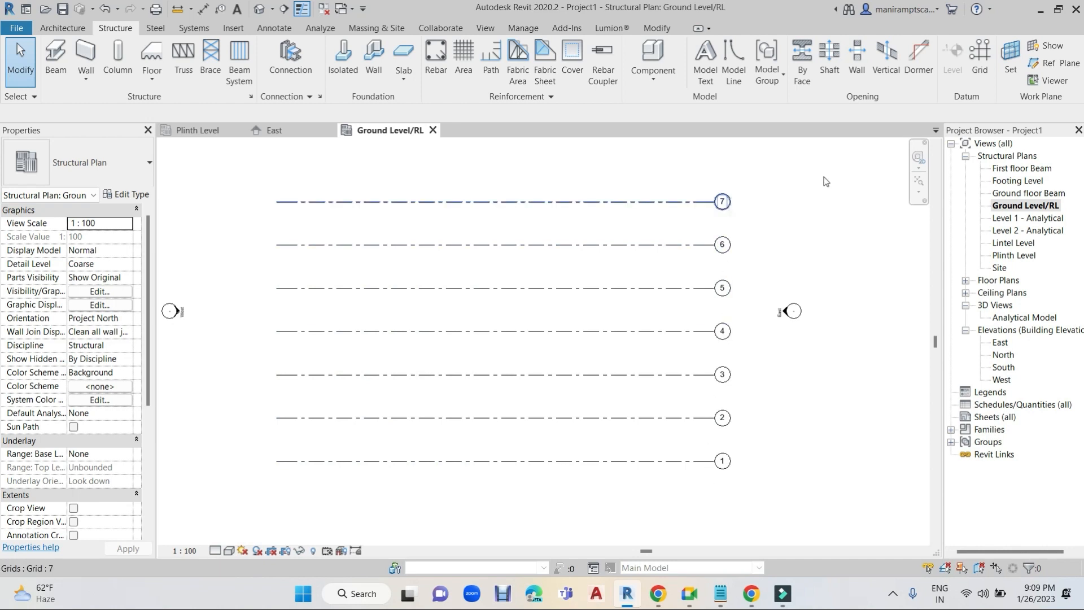
- Draw a vertical grid line downward across all seven horizontal grids, near their bubble ends
left_click(977, 80)
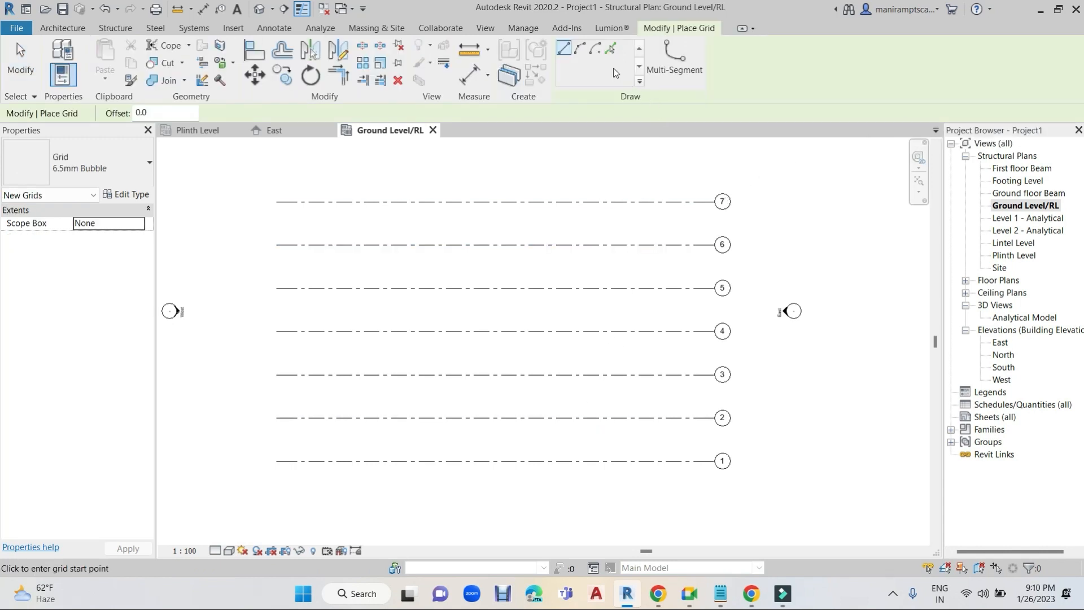
left_click(680, 147)
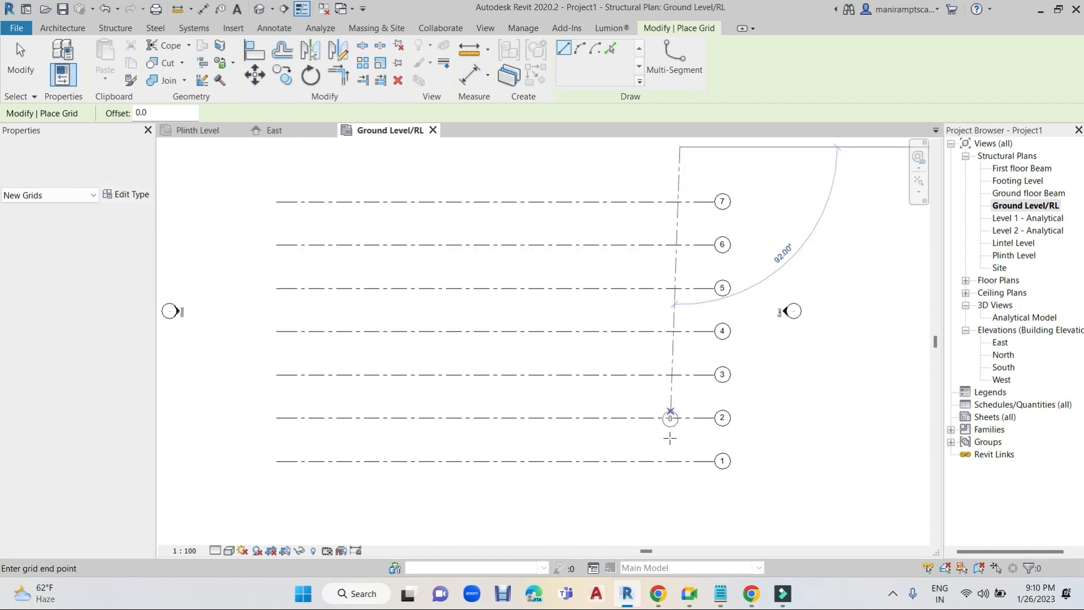
left_click(680, 504)
key("Escape")
key("Escape")
- Rename the vertical grid as A in its bubble
scroll(699, 533, "up", 2)
scroll(700, 486, "up", 2)
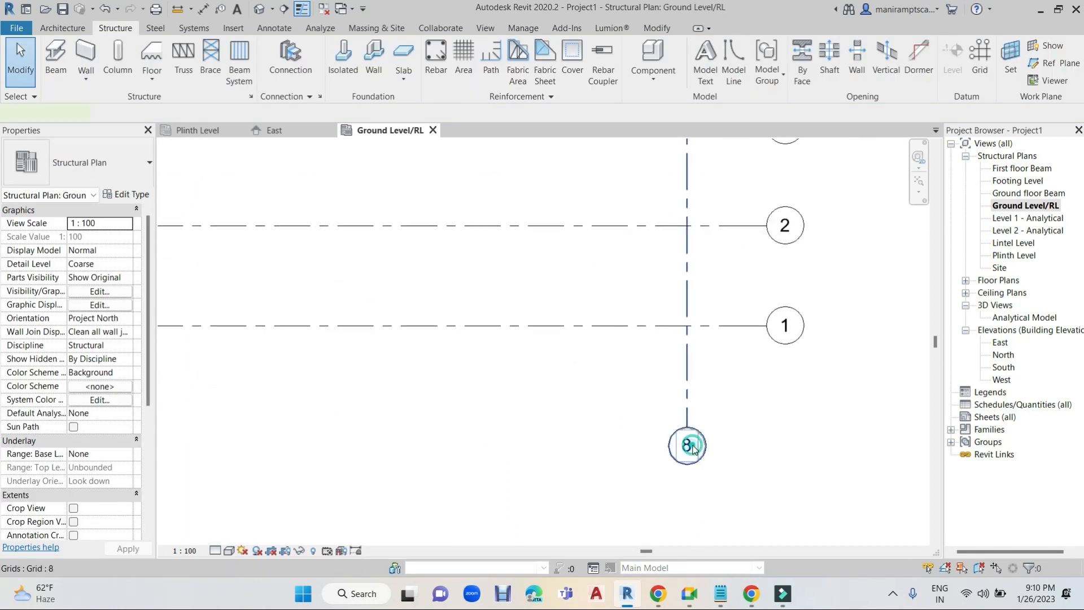
left_click(700, 447)
left_click(697, 446)
type("A")
key("Return")
scroll(776, 479, "down", 4)
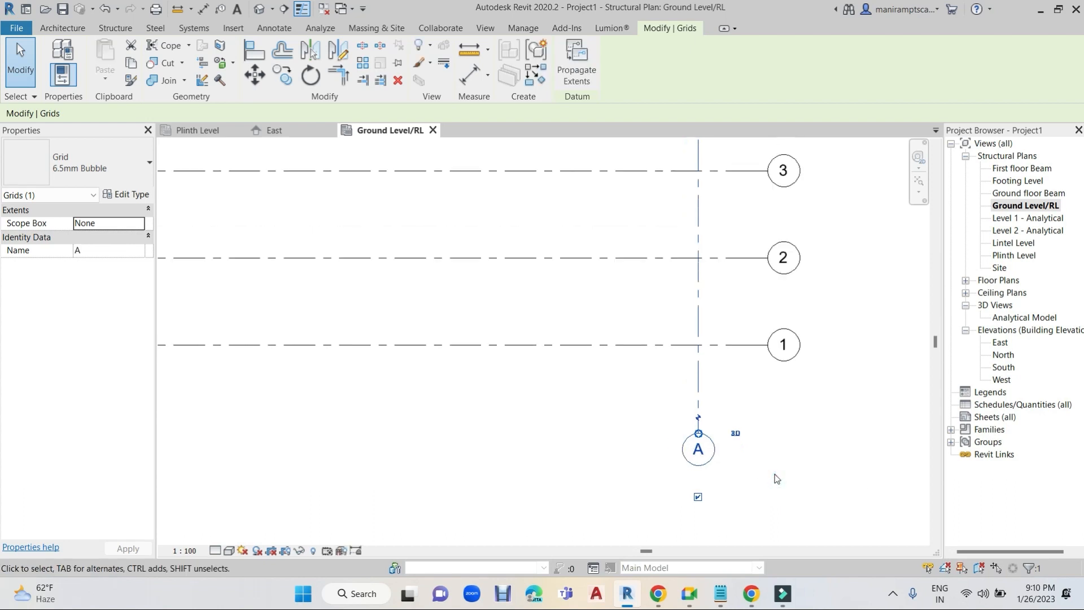
scroll(776, 479, "down", 3)
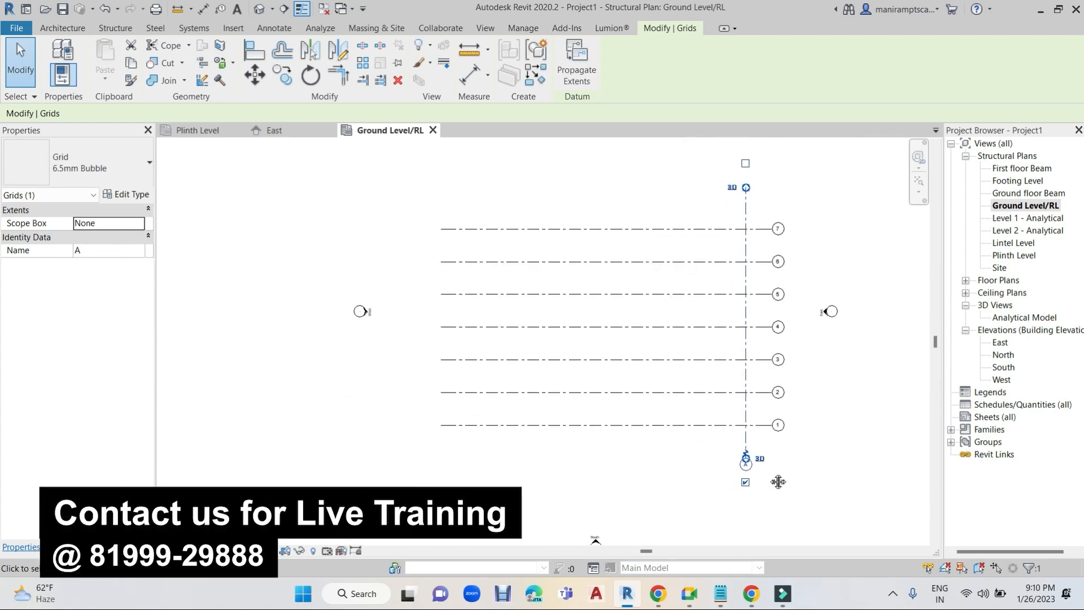
scroll(759, 477, "up", 2)
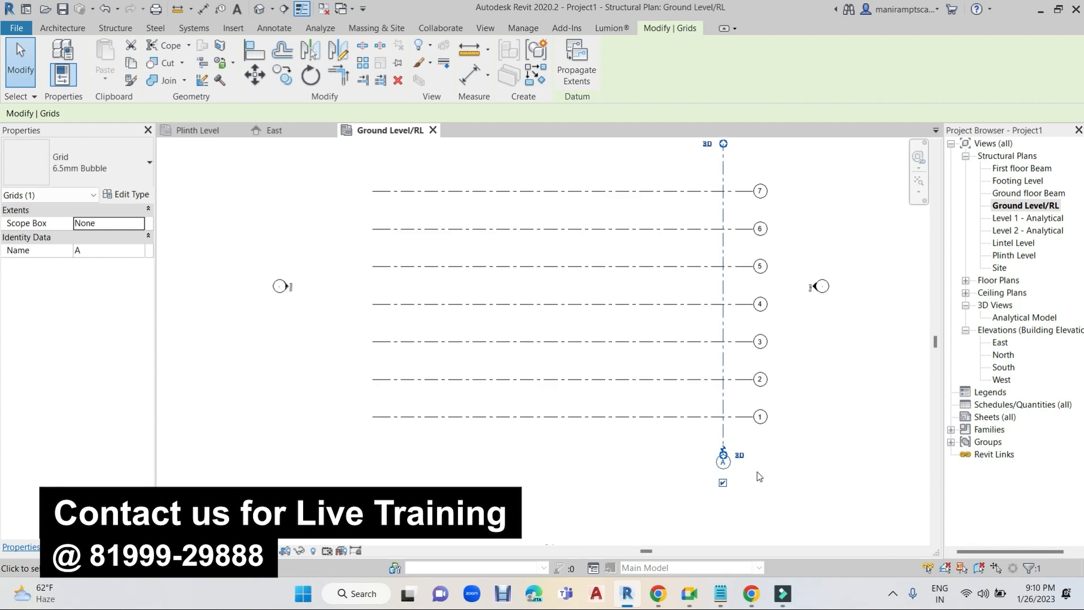
left_click(759, 477)
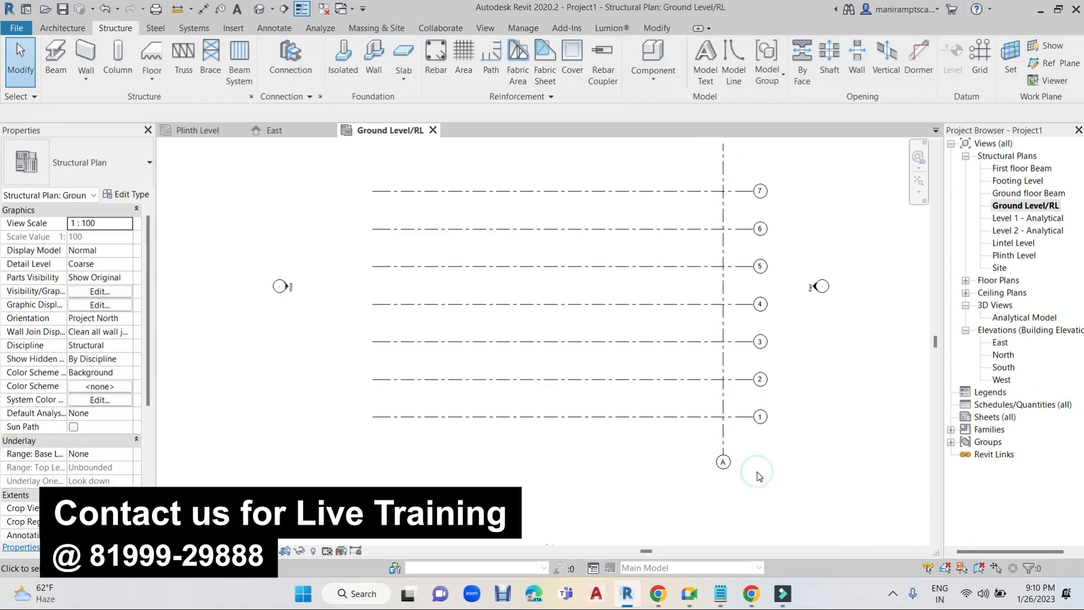
- Create seven more vertical grids to the left of grid A with Pick Lines, each offset 4.2 m from the previous one
left_click(980, 62)
left_click(612, 49)
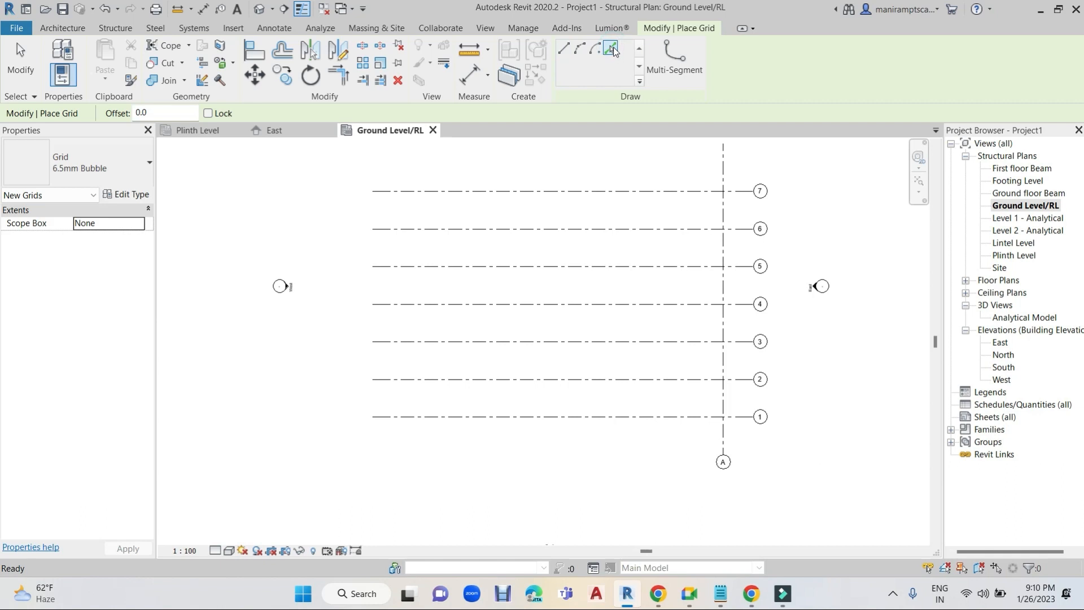
double_click(146, 113)
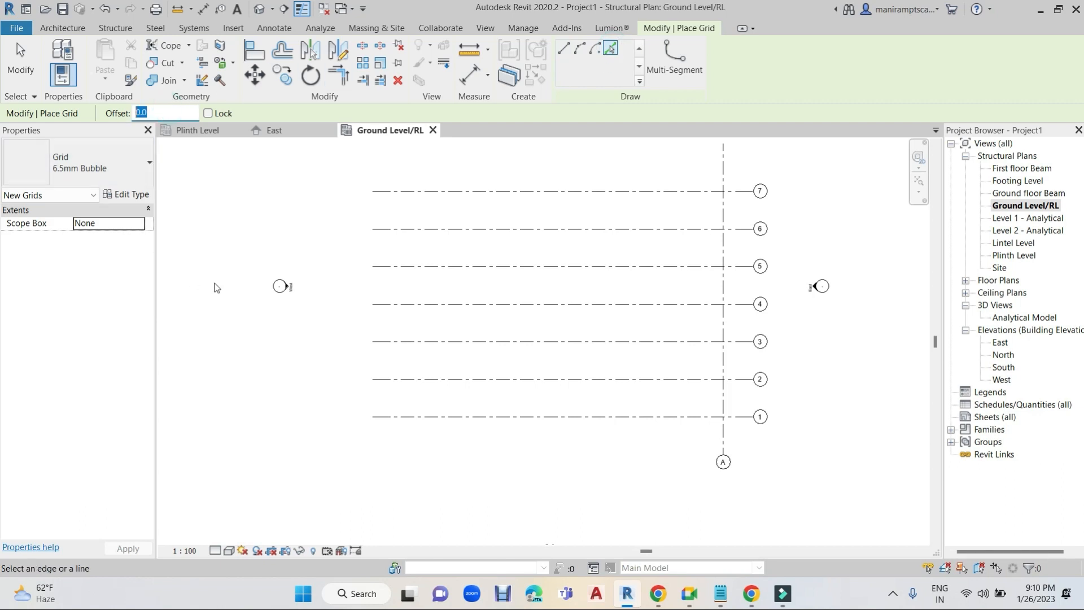
type("4.2m")
key("Return")
left_click(721, 402)
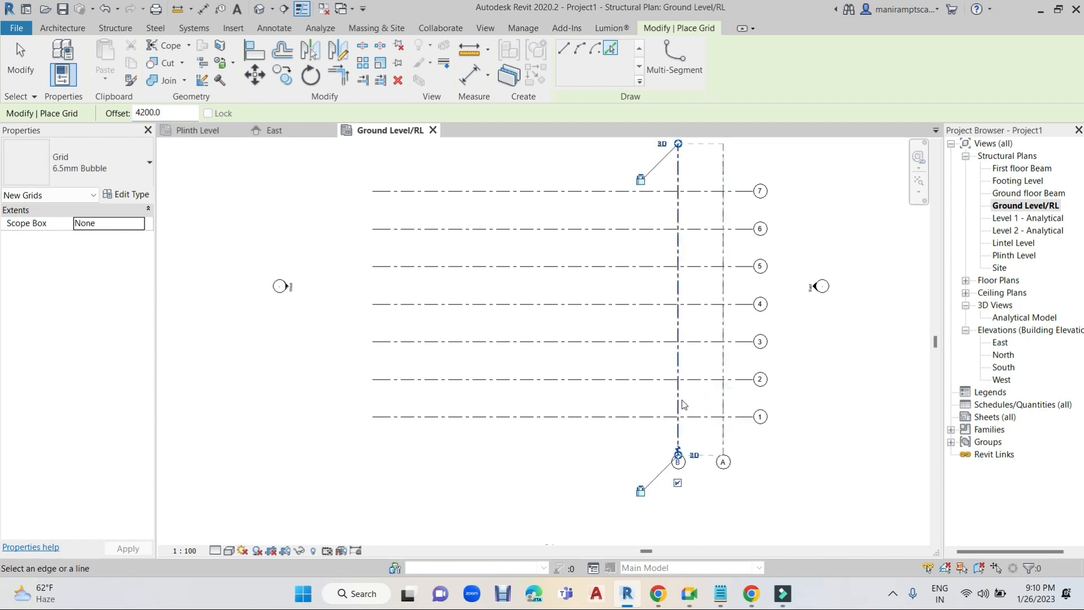
left_click(677, 400)
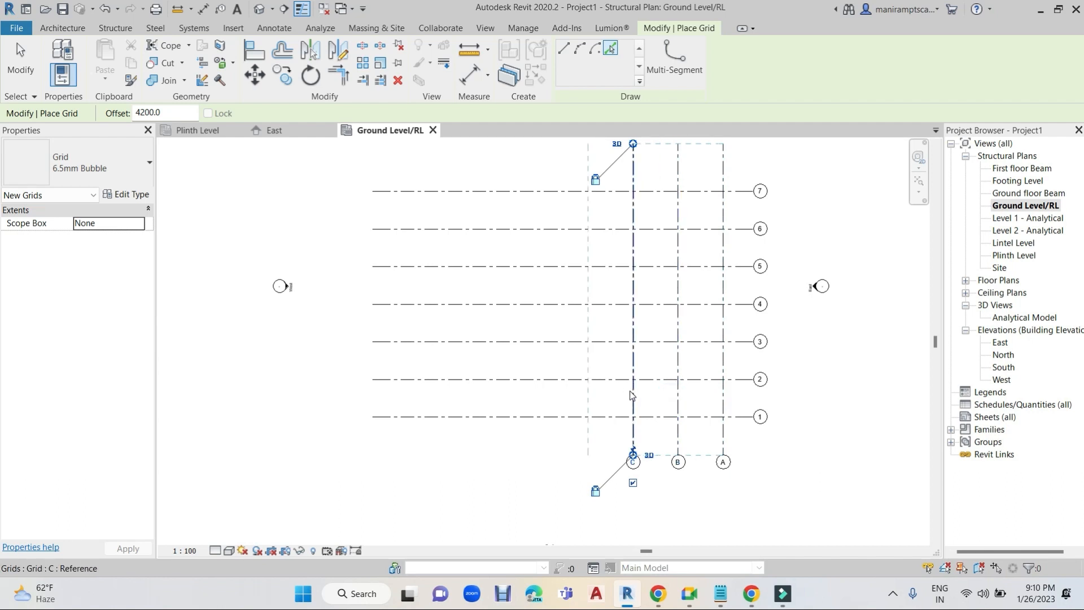
left_click(630, 393)
left_click(587, 390)
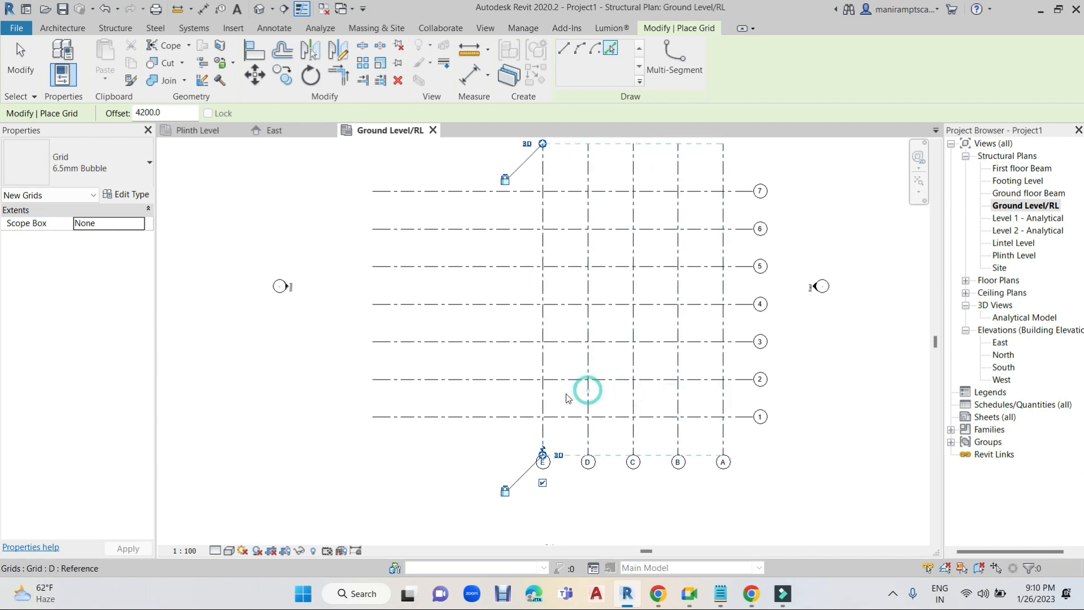
left_click(541, 395)
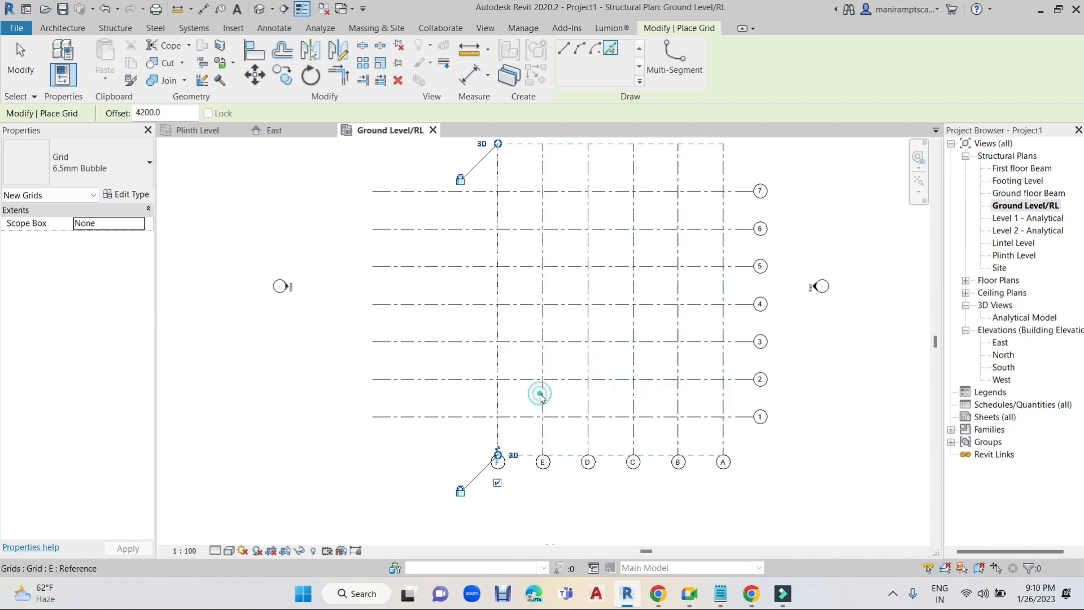
left_click(494, 389)
left_click(449, 389)
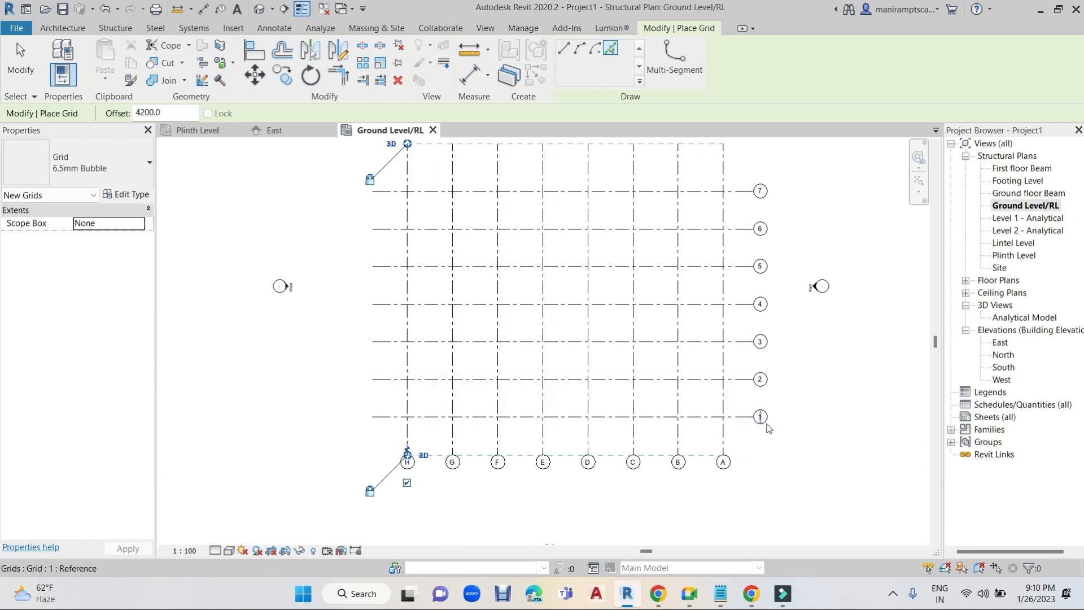
key("Escape")
key("Escape")
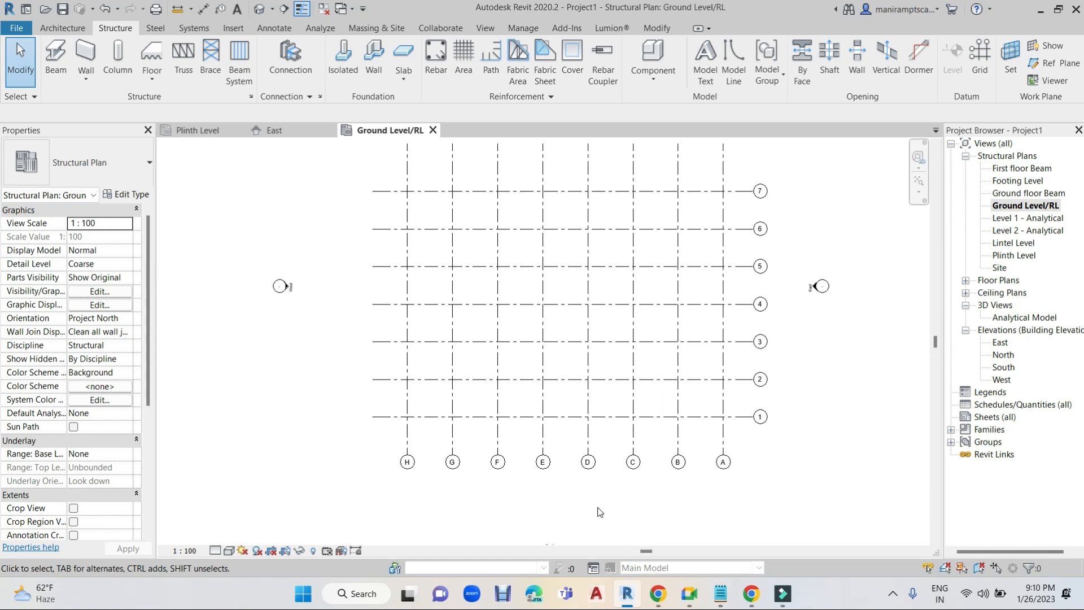
- Look over the finished grid layout and switch back to the Revit Structure notes in Notepad
scroll(751, 390, "up", 2)
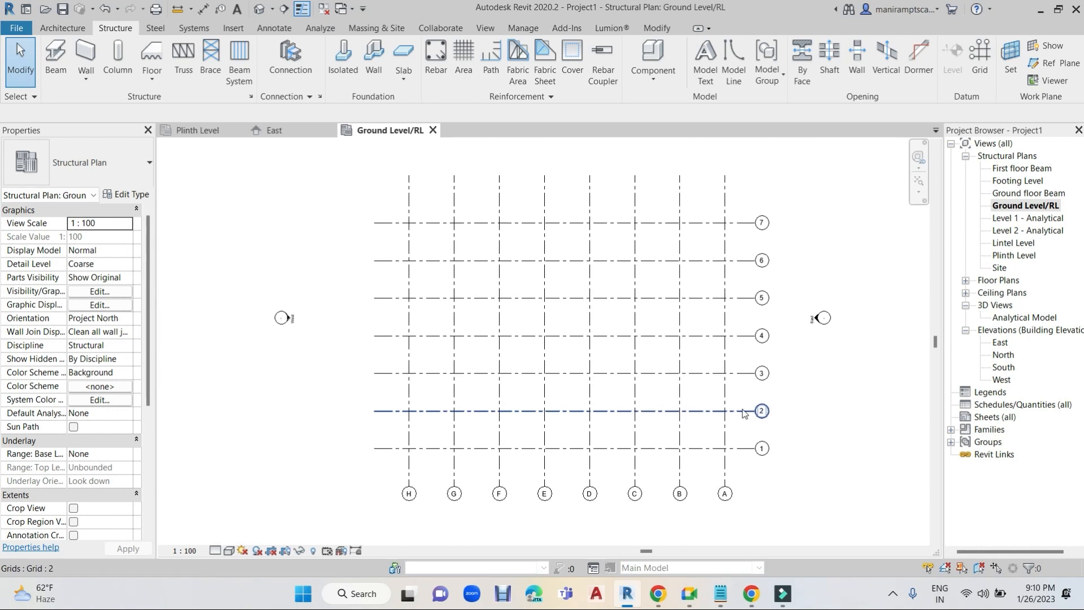
scroll(713, 402, "down", 2)
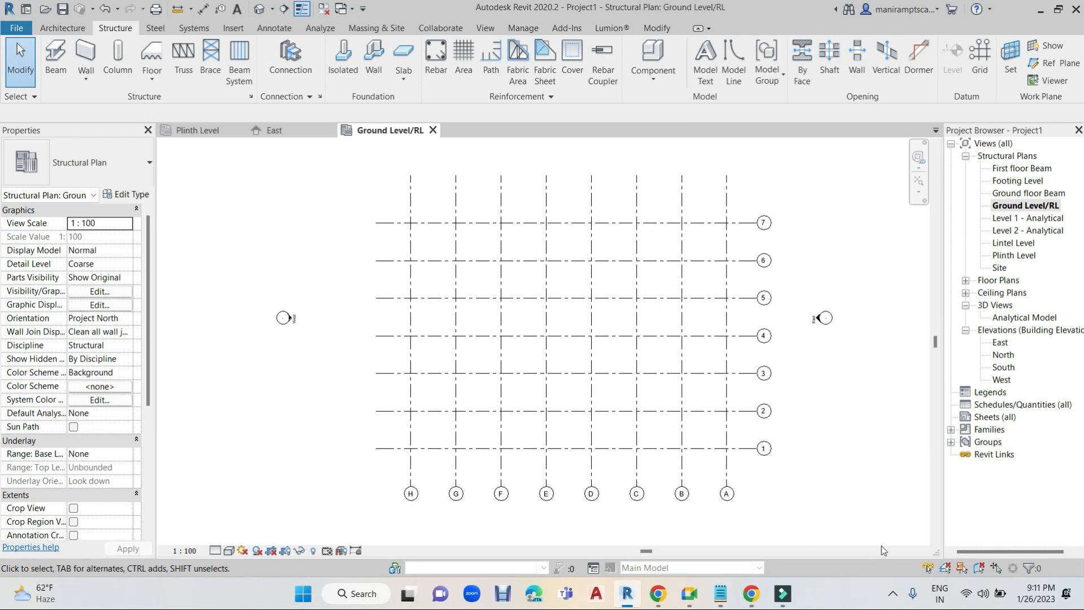
left_click(721, 593)
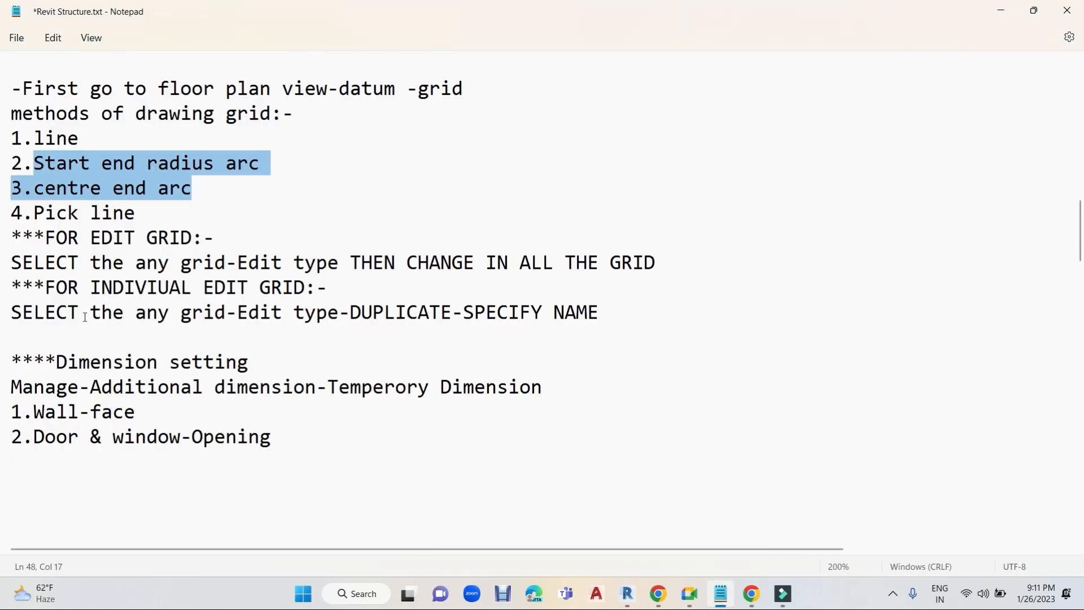
- Insert a blank line above the FOR EDIT GRID heading in the notes, and switch back to Revit
left_click(139, 223)
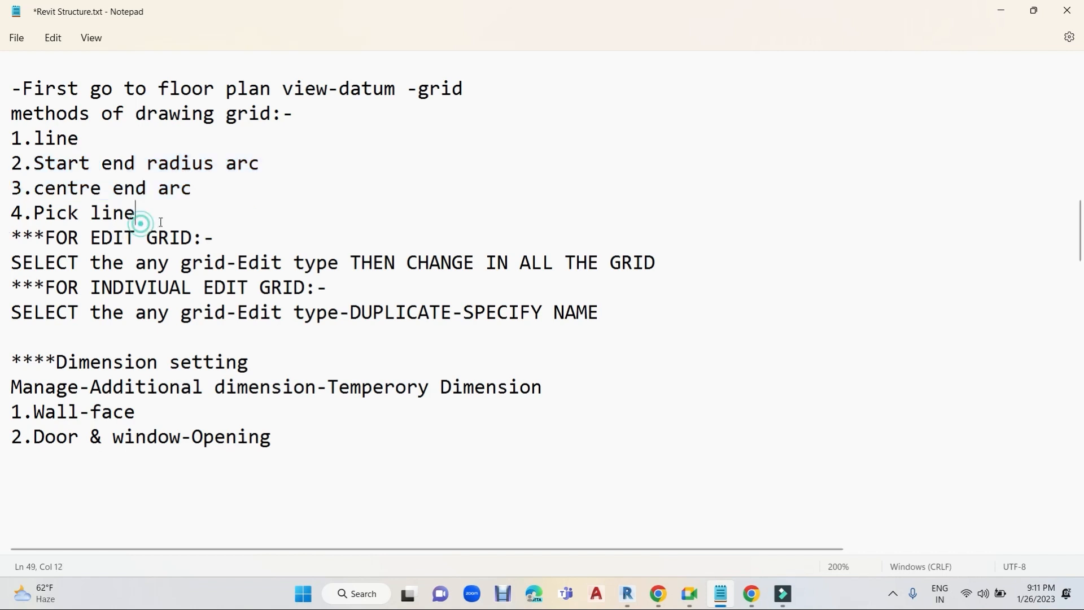
key("Return")
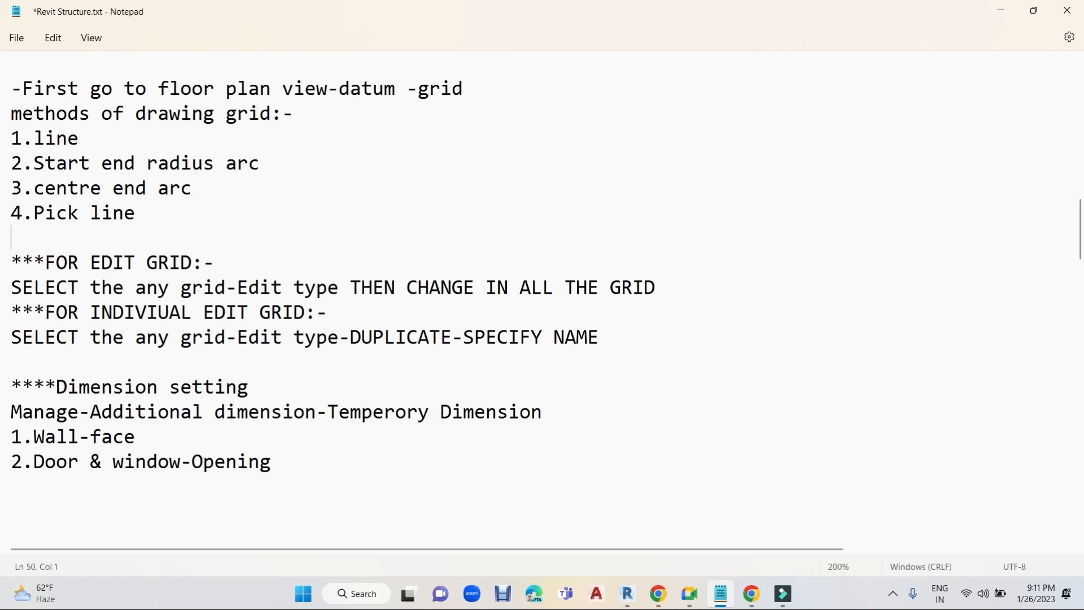
left_click_drag(23, 261, 249, 270)
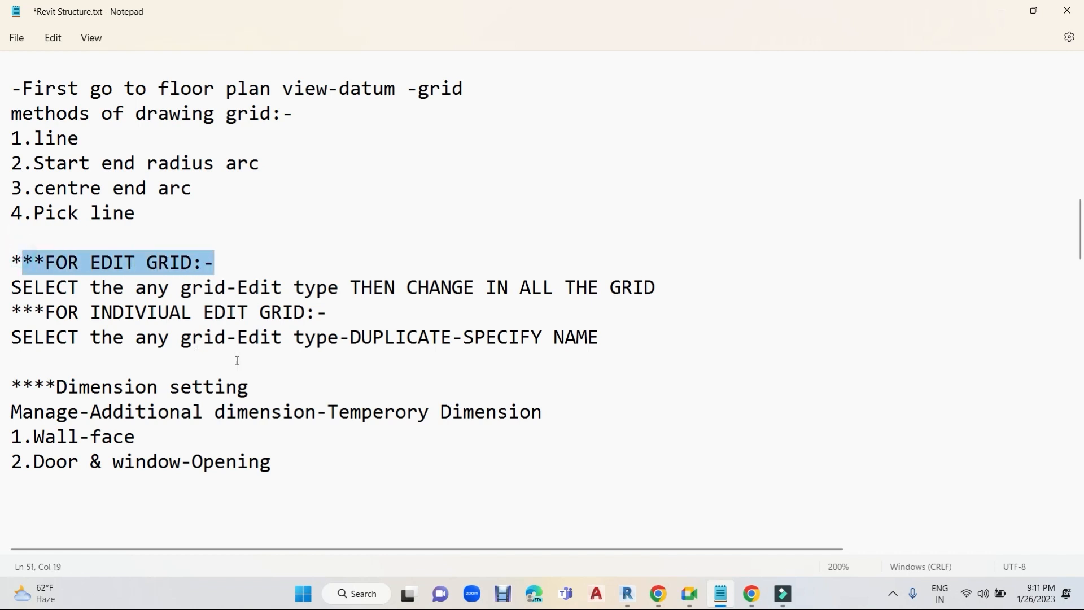
mouse_move(771, 603)
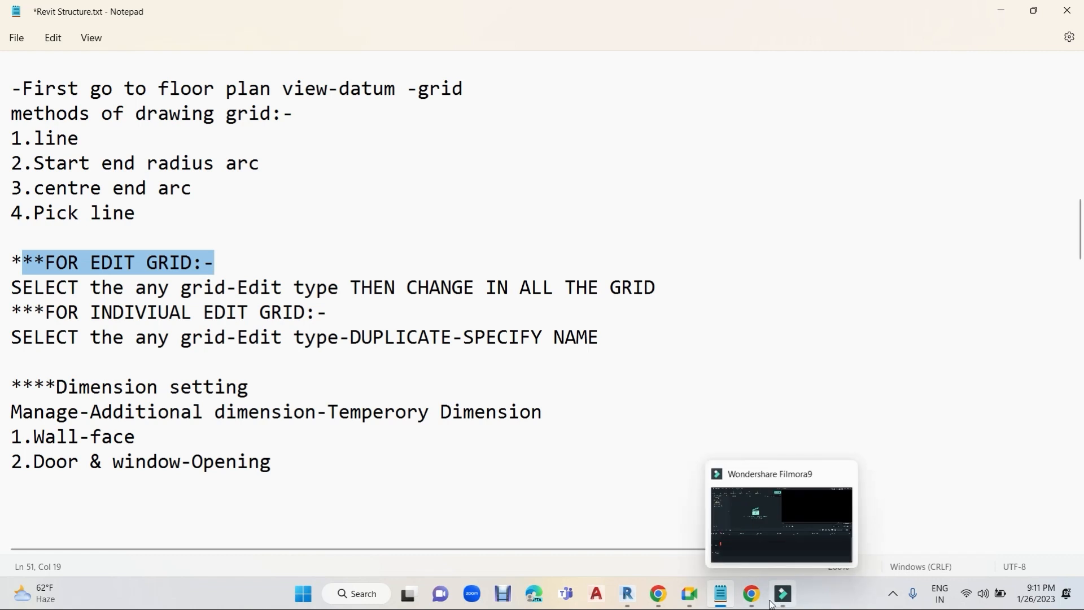
left_click(718, 598)
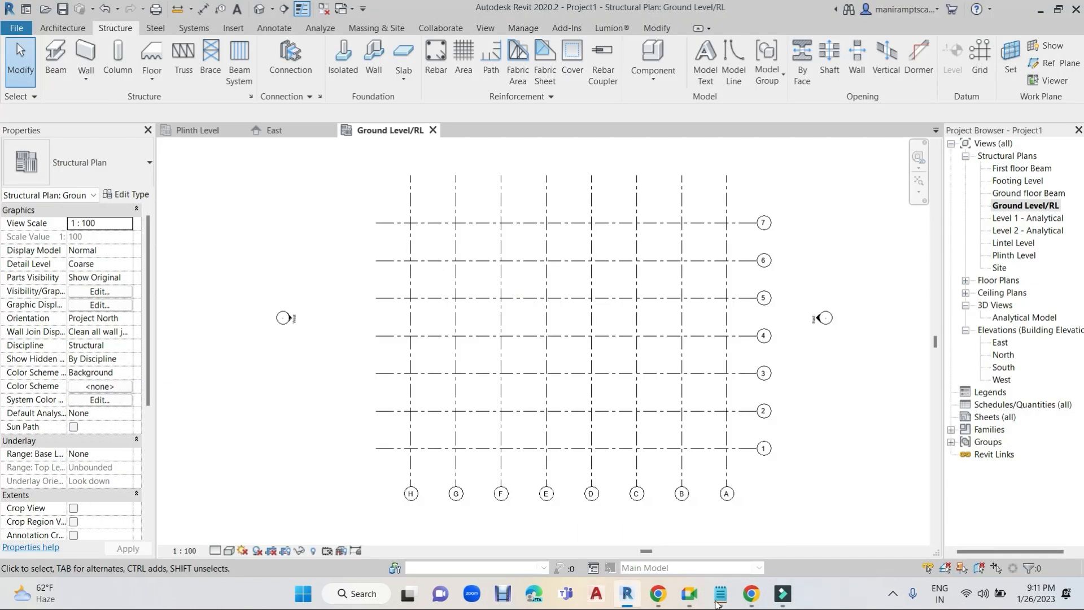
- Try the 6.5mm Bubble Custom Gap and 6.5mm Bubble Gap types on grid A, and return it to 6.5mm Bubble
left_click(728, 201)
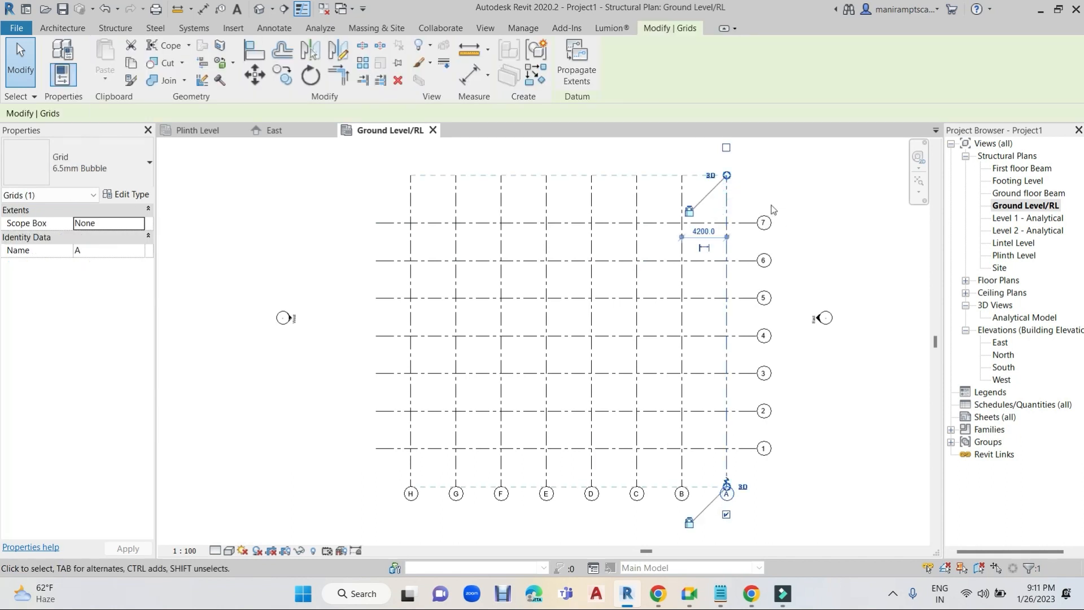
left_click(116, 182)
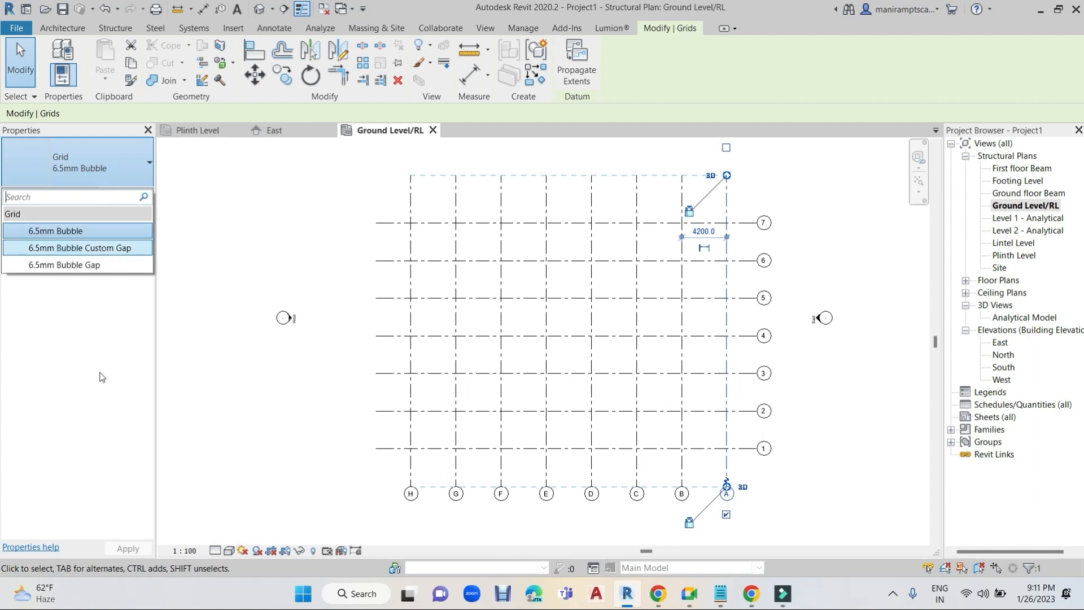
left_click(73, 248)
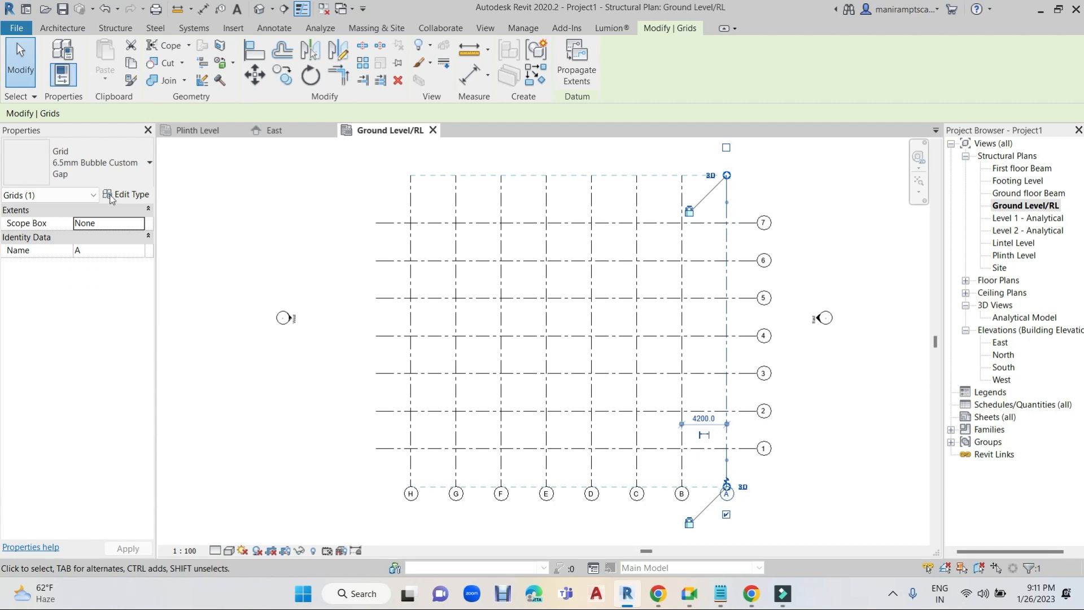
left_click(95, 166)
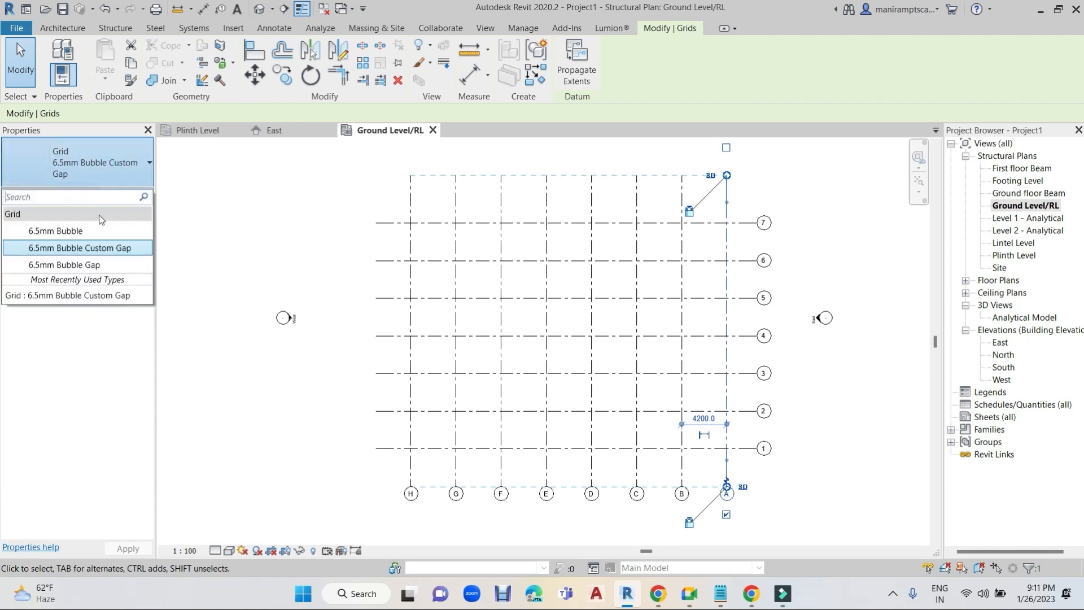
left_click(81, 266)
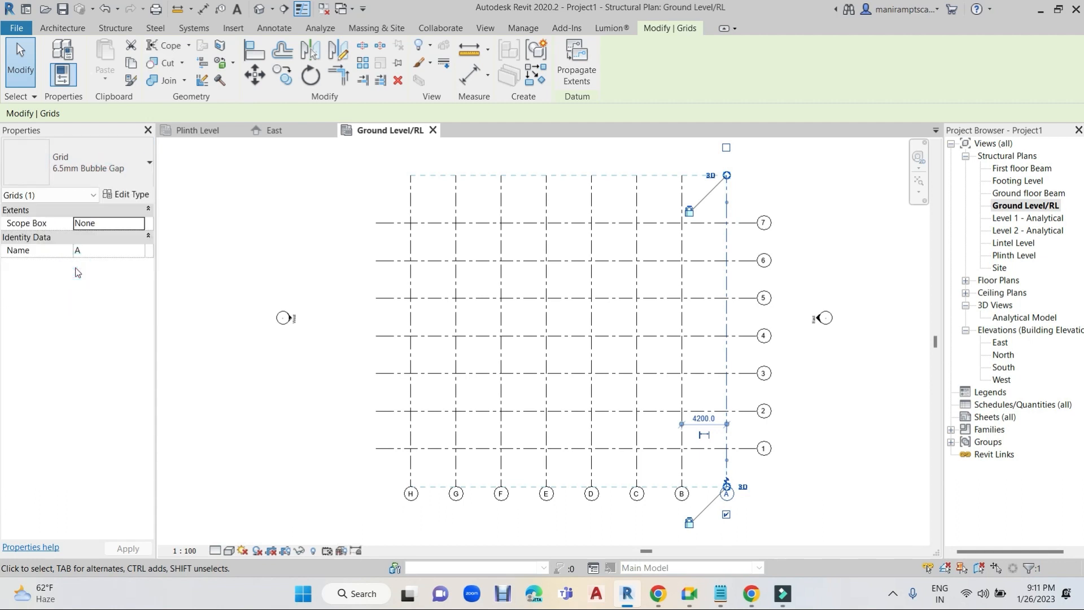
left_click(115, 172)
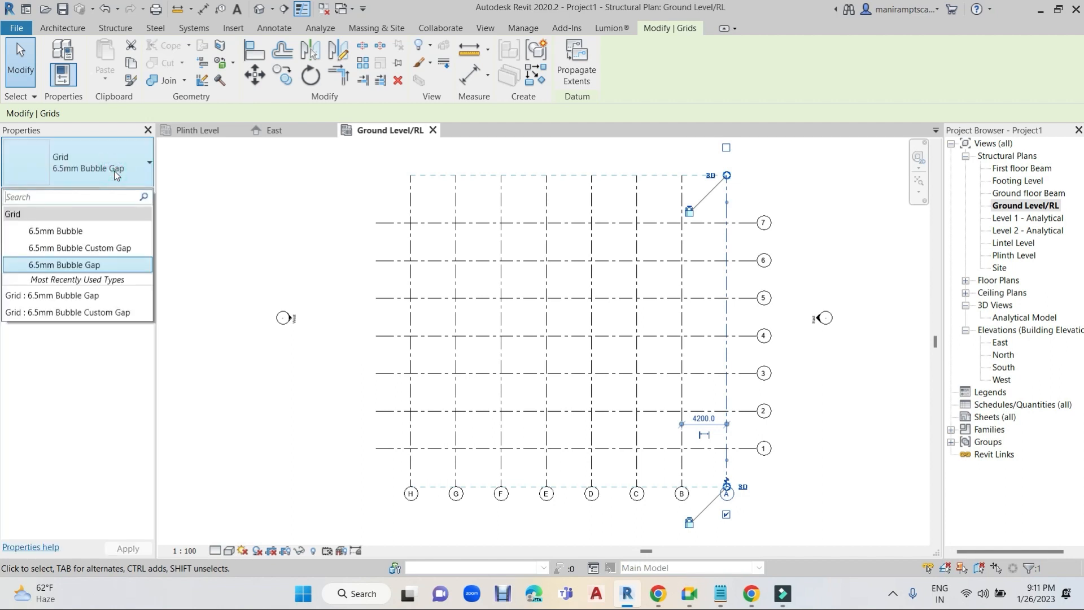
left_click(78, 232)
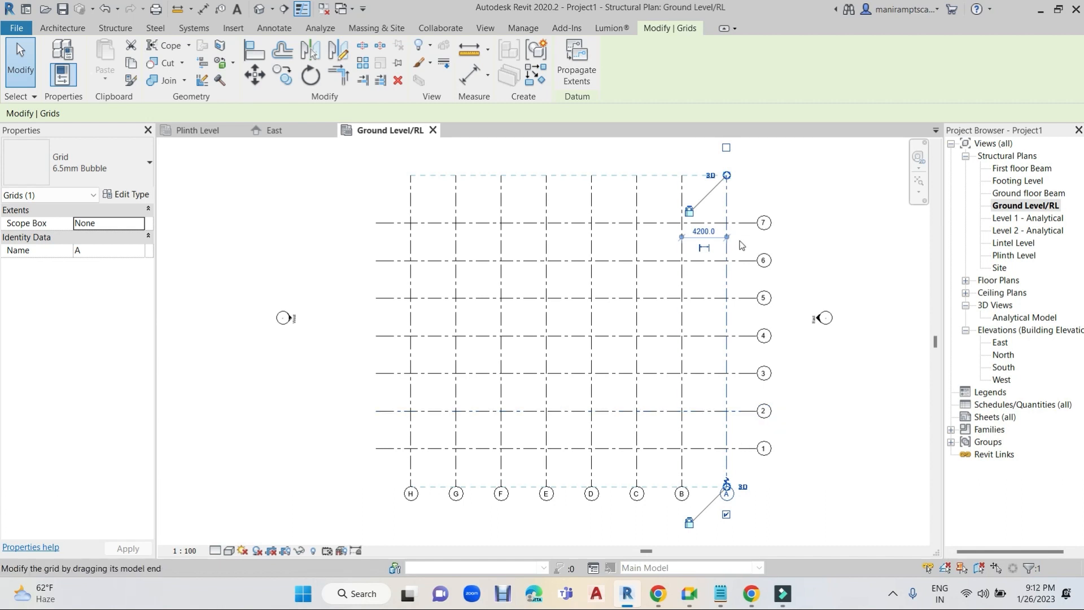
- Lengthen the aligned vertical grids at both ends and extend the aligned horizontal grids farther out beyond grid H
scroll(744, 296, "down", 1)
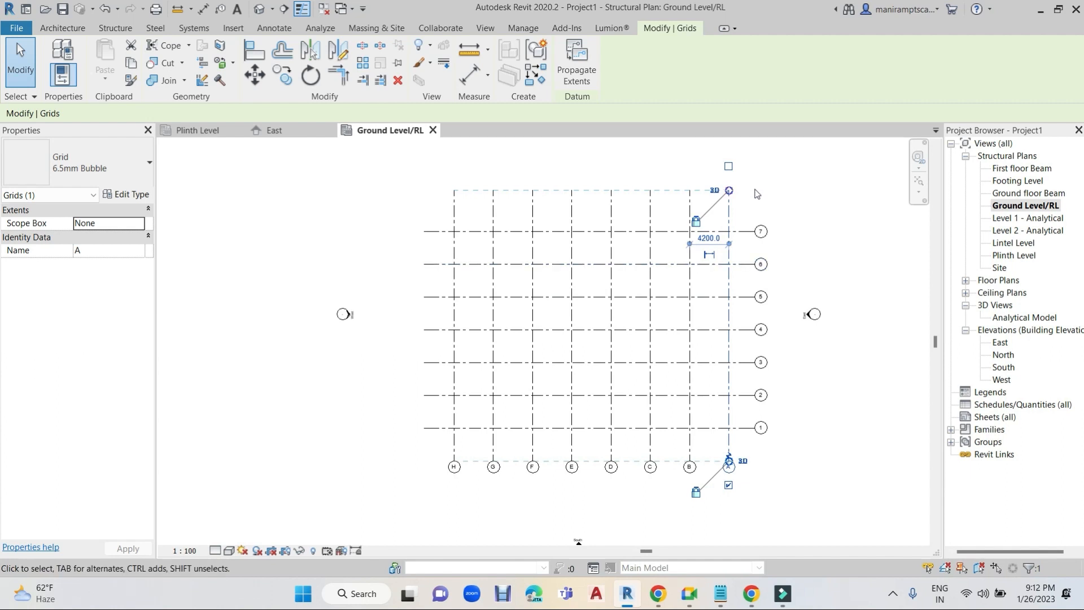
middle_click_drag(749, 207, 703, 219)
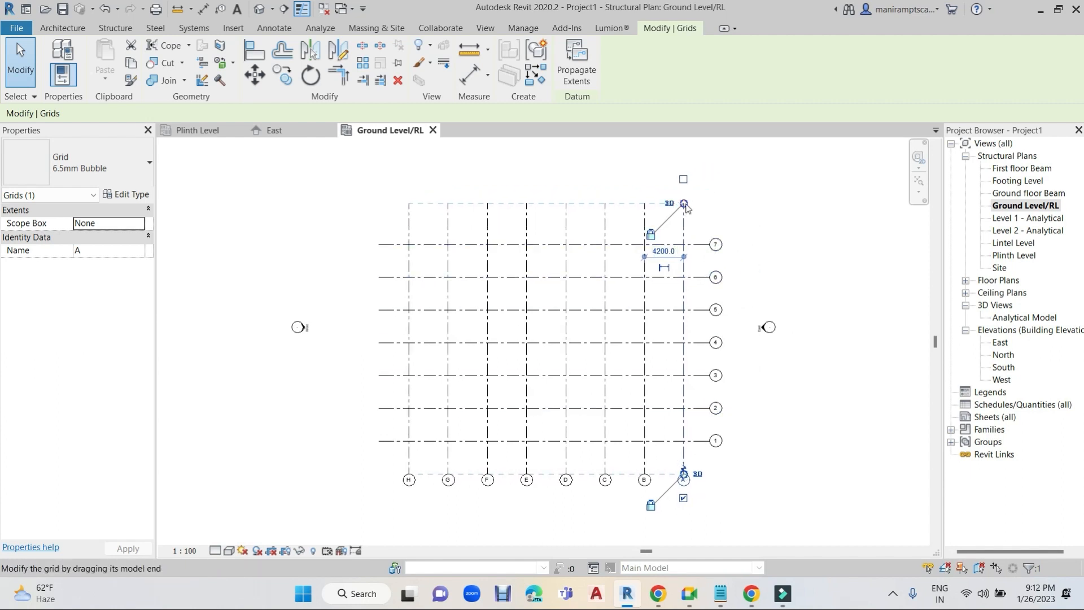
left_click_drag(684, 203, 683, 180)
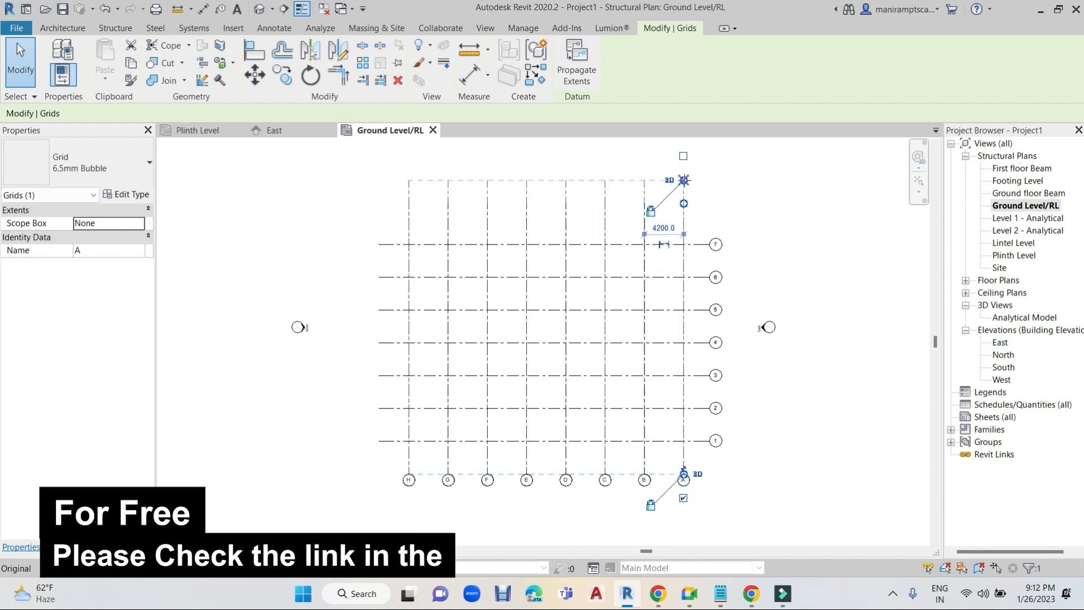
left_click_drag(686, 478, 684, 501)
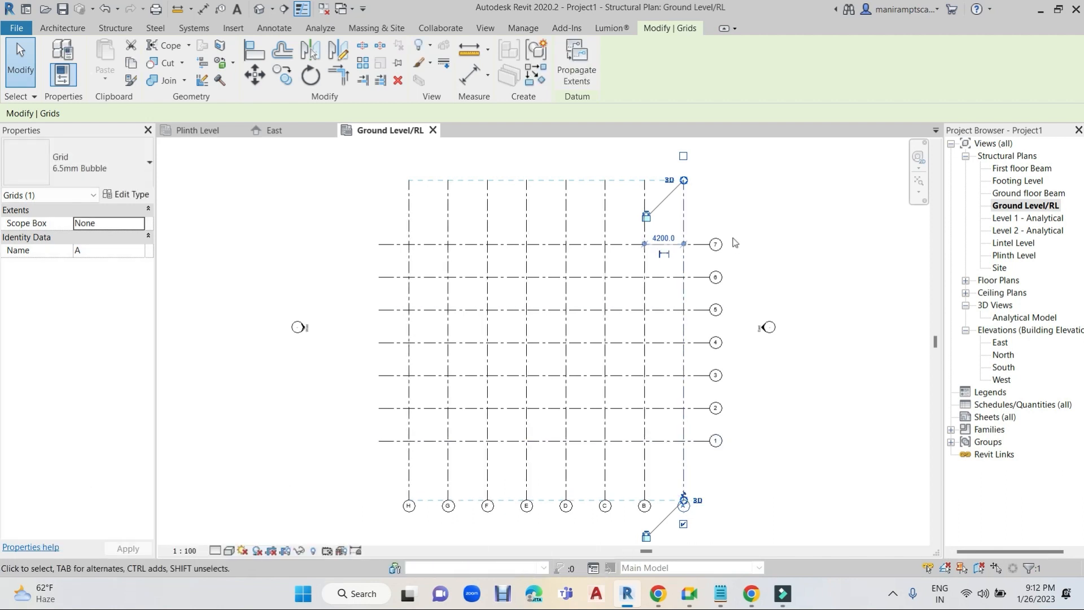
left_click(386, 246)
left_click_drag(379, 245, 362, 244)
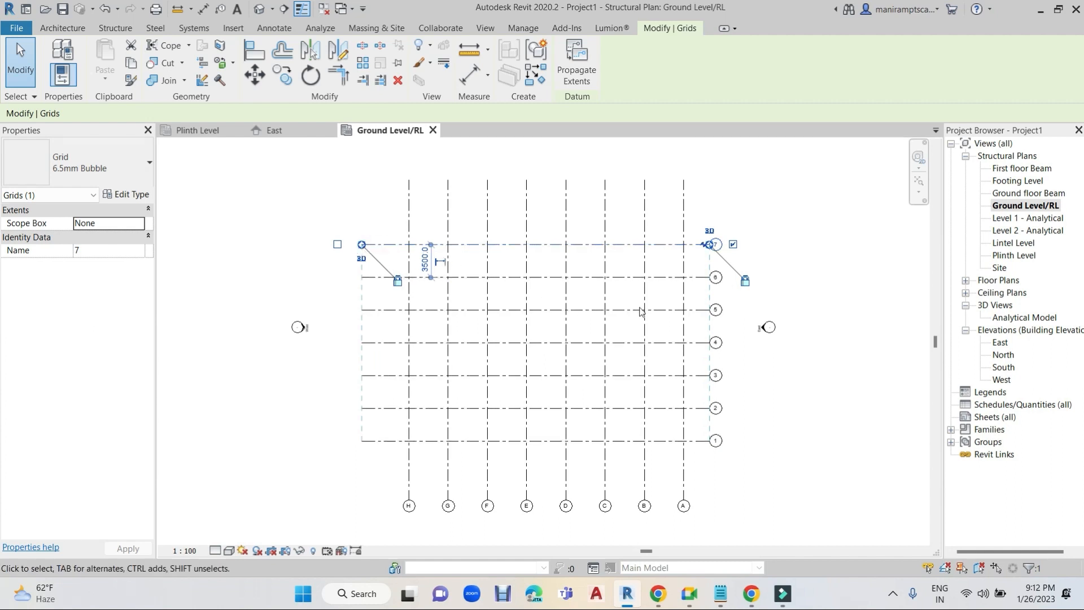
- Unlock grid 7's end opposite its bubble, stretch that grid alone farther out, and realign it with the other horizontal grids
left_click(398, 280)
left_click_drag(362, 244, 312, 245)
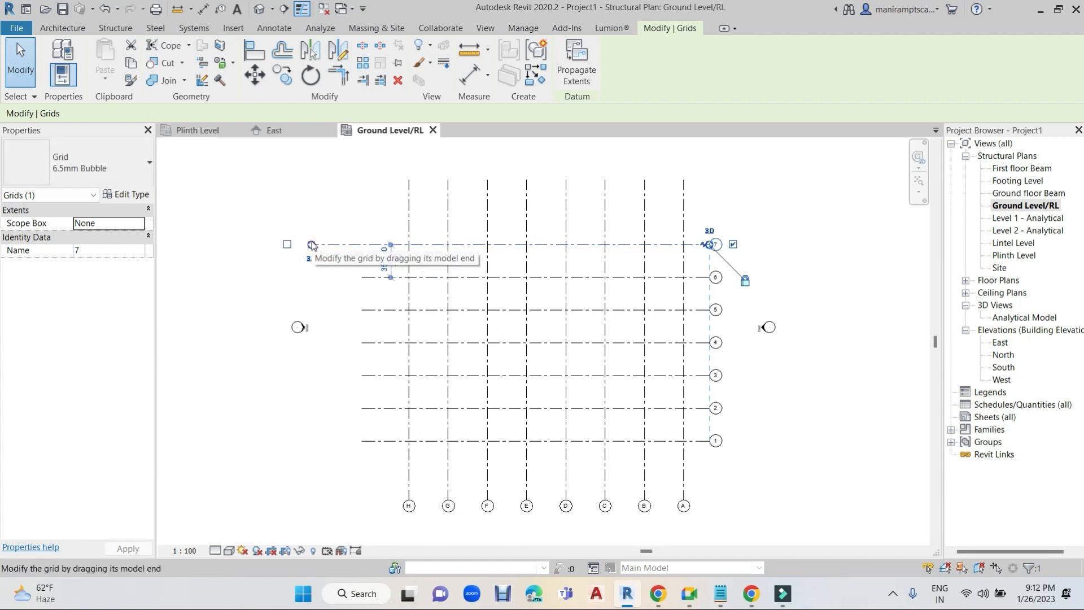
left_click_drag(354, 244, 362, 245)
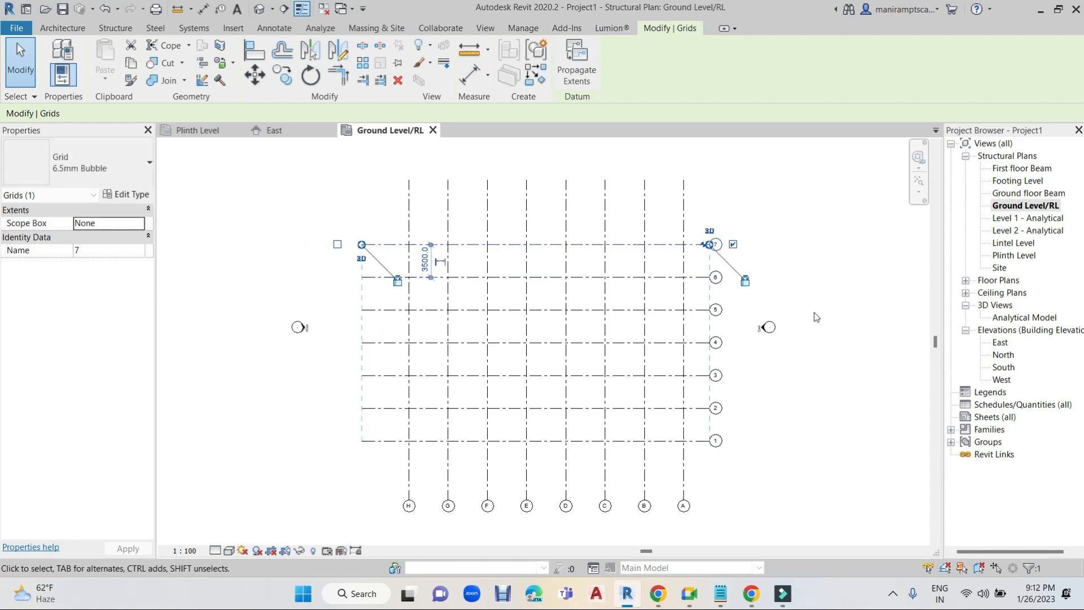
left_click(816, 317)
- Shorten the aligned vertical grids at both their upper ends and their bubble ends
left_click(683, 192)
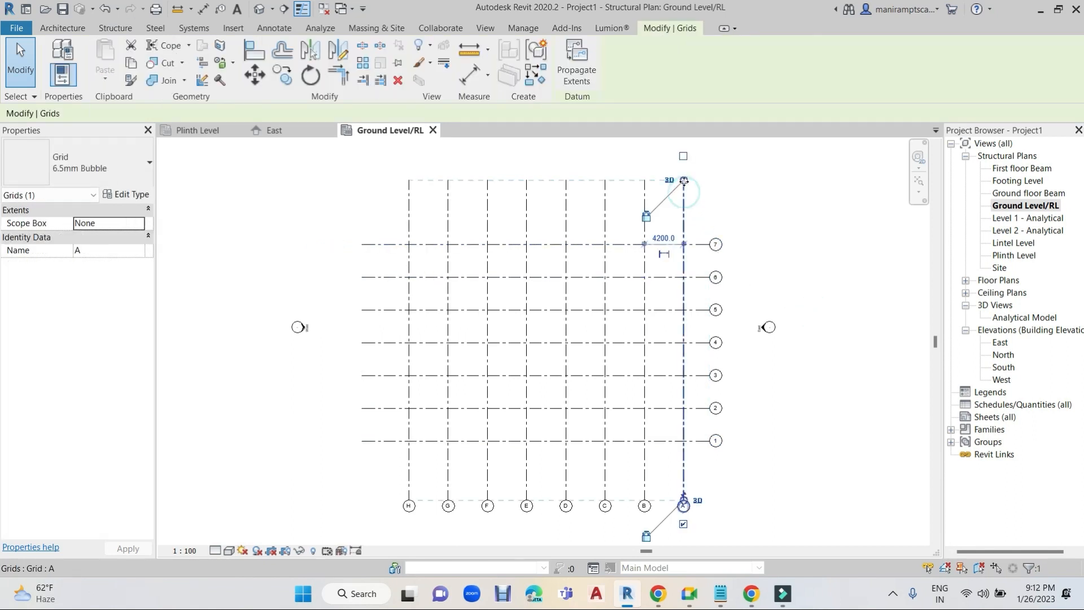
left_click_drag(684, 181, 683, 195)
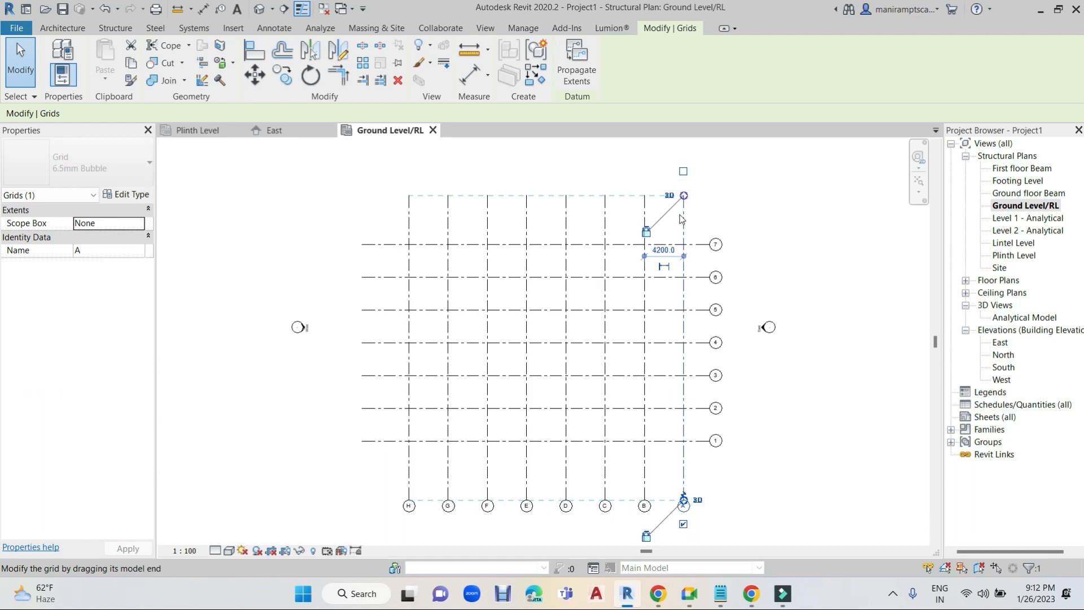
left_click_drag(684, 500, 683, 475)
left_click(820, 376)
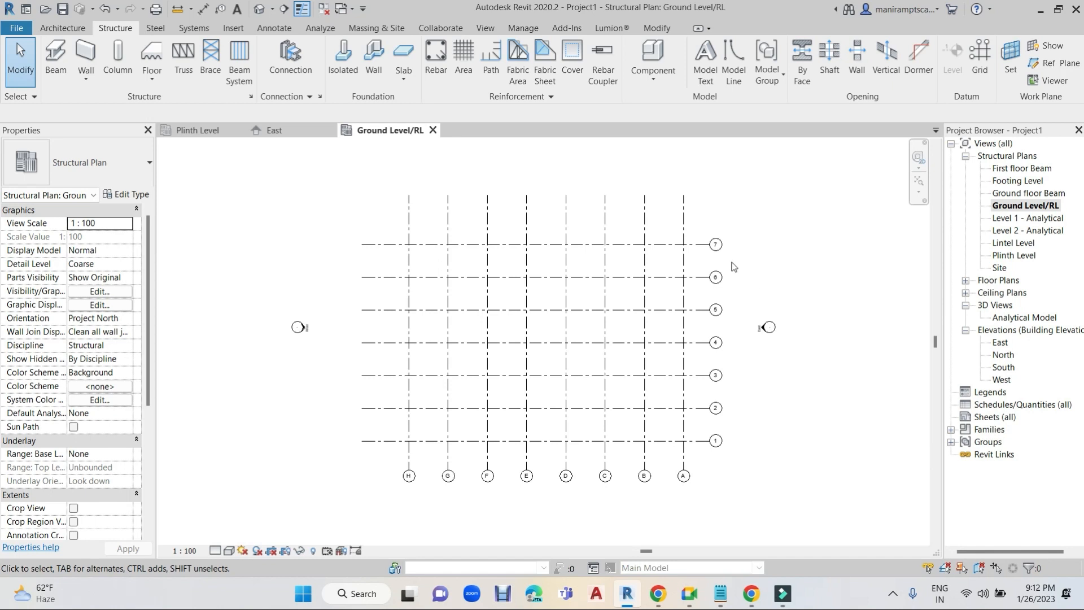
- Edit the type properties of grid A, setting the Symbol to M_Grid Head - No Bubble and applying it
left_click(683, 219)
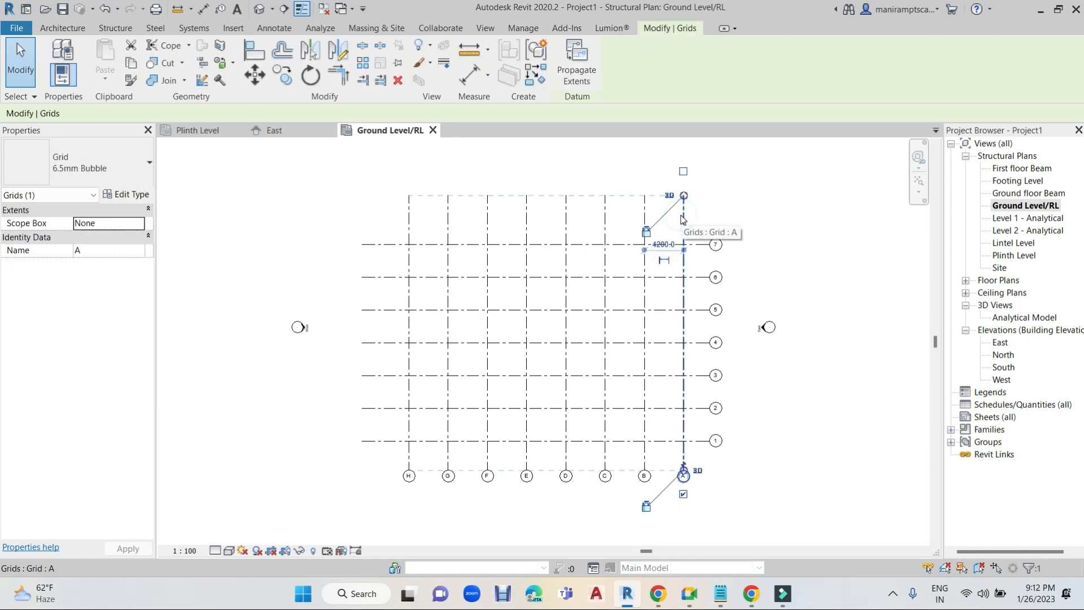
left_click(129, 196)
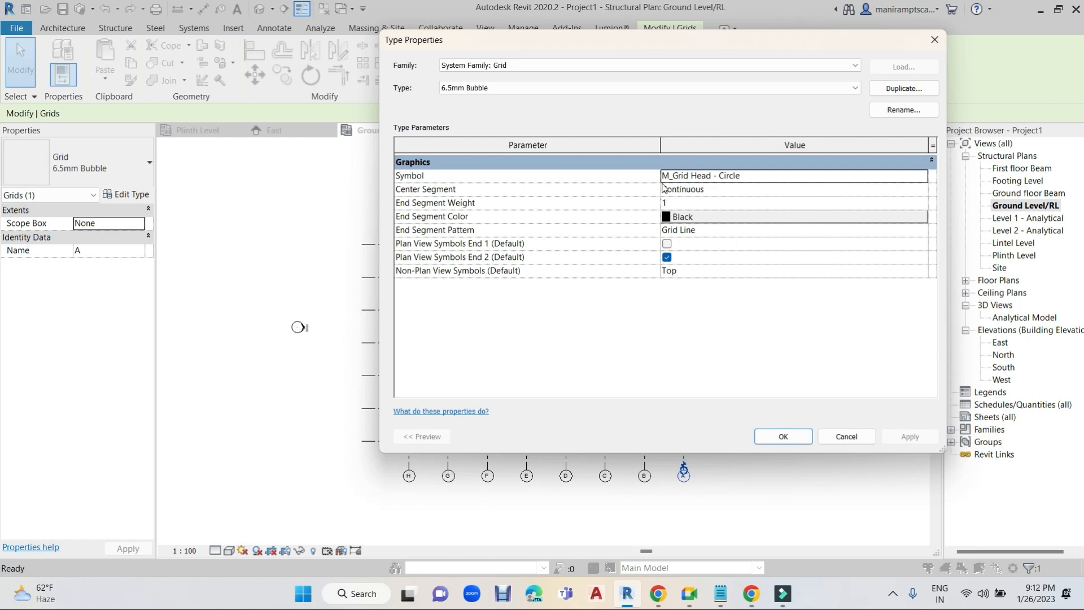
left_click(916, 177)
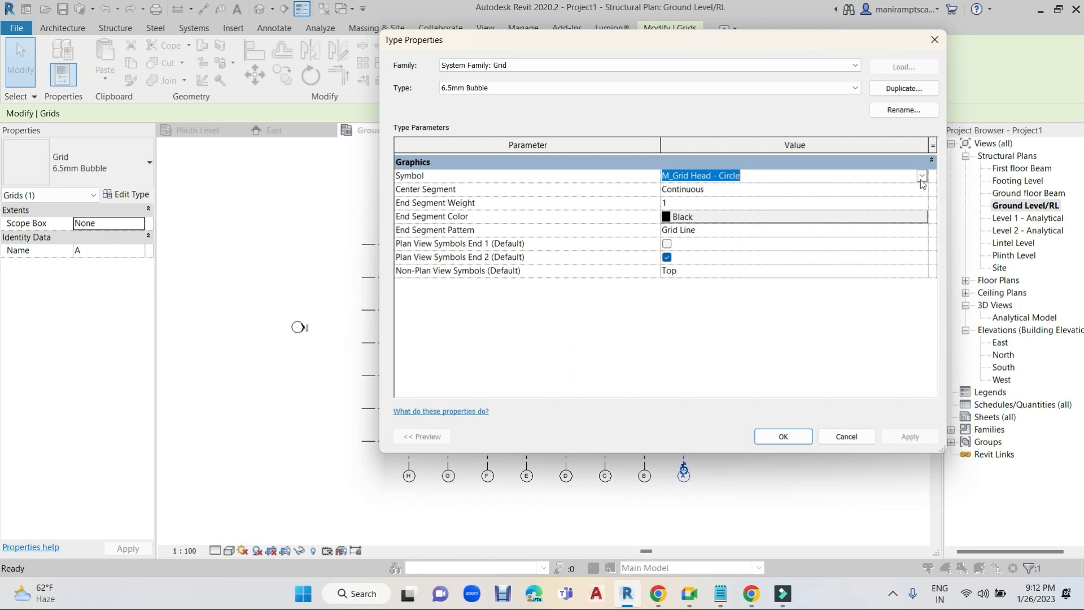
left_click(921, 176)
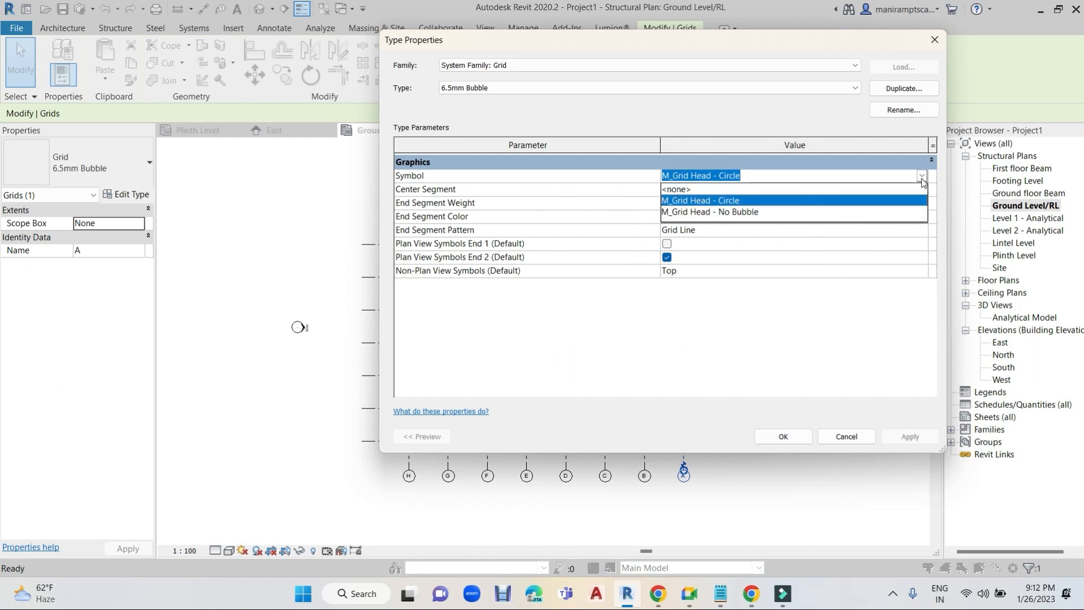
left_click(718, 212)
left_click_drag(818, 43, 315, 33)
left_click(459, 427)
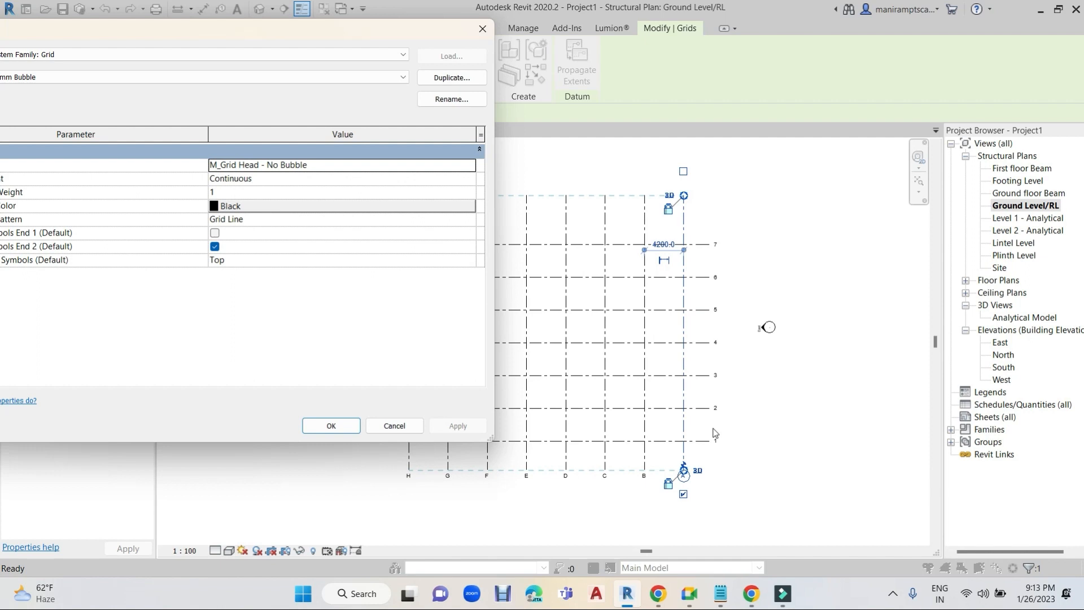
- Set the grid type's Symbol to <none> and apply it
left_click(472, 165)
left_click(469, 165)
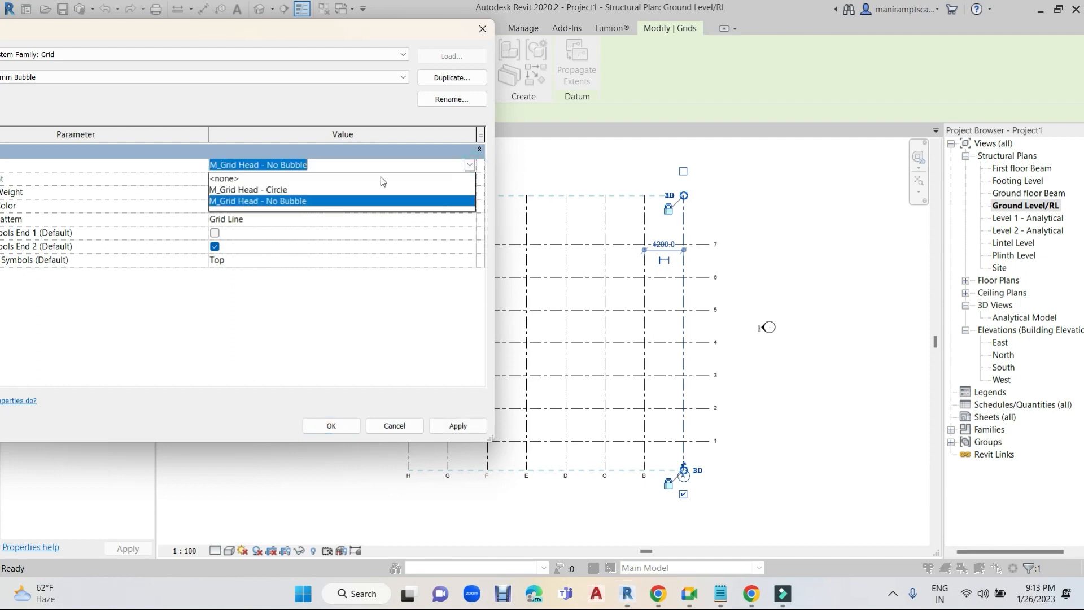
left_click(270, 176)
left_click(458, 428)
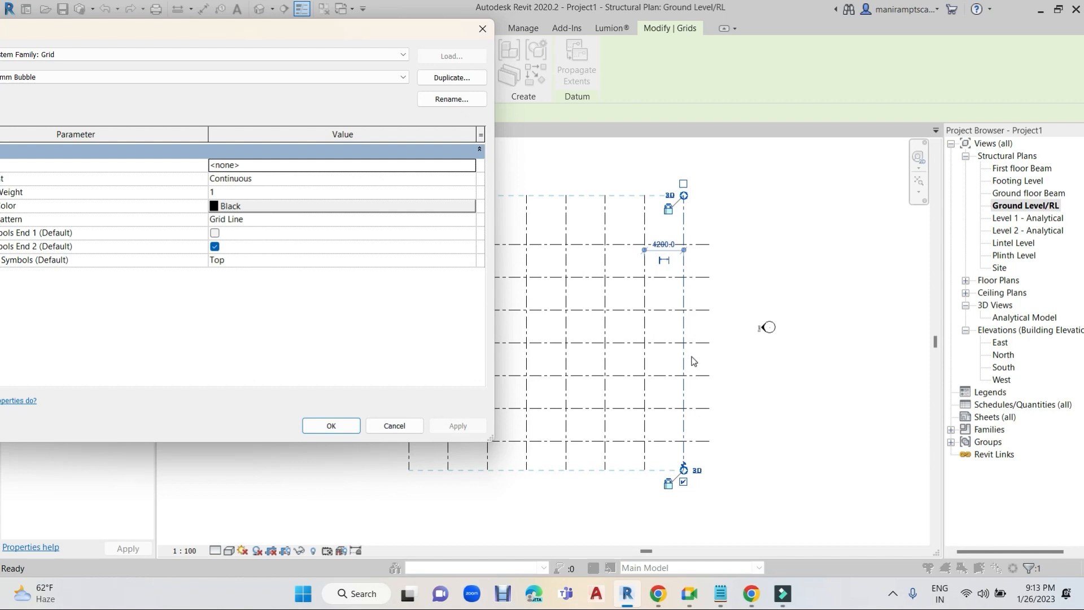
- Set the grid type's Symbol back to M_Grid Head - Circle and apply it
left_click(473, 165)
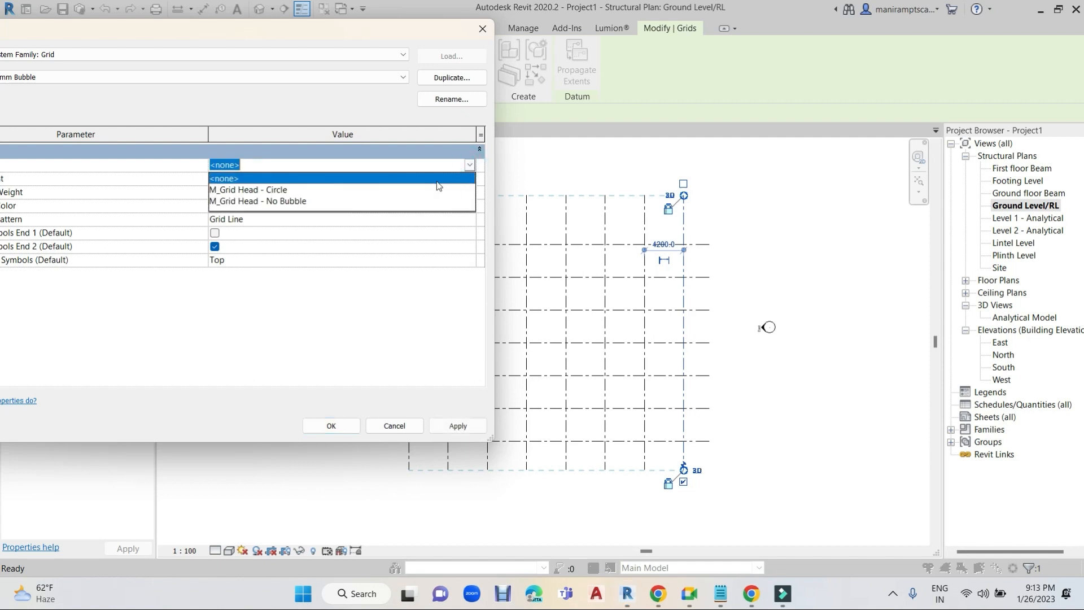
left_click(275, 191)
left_click(458, 425)
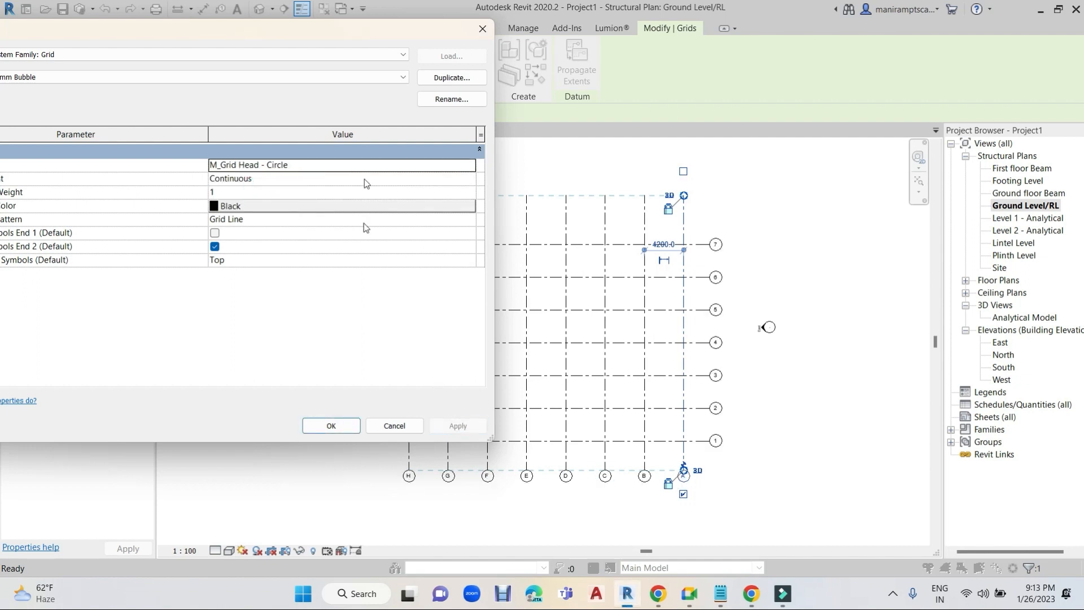
- Review the available Center Segment and End Segment Weight options for the 6.5mm Bubble grid type
left_click_drag(277, 34, 448, 38)
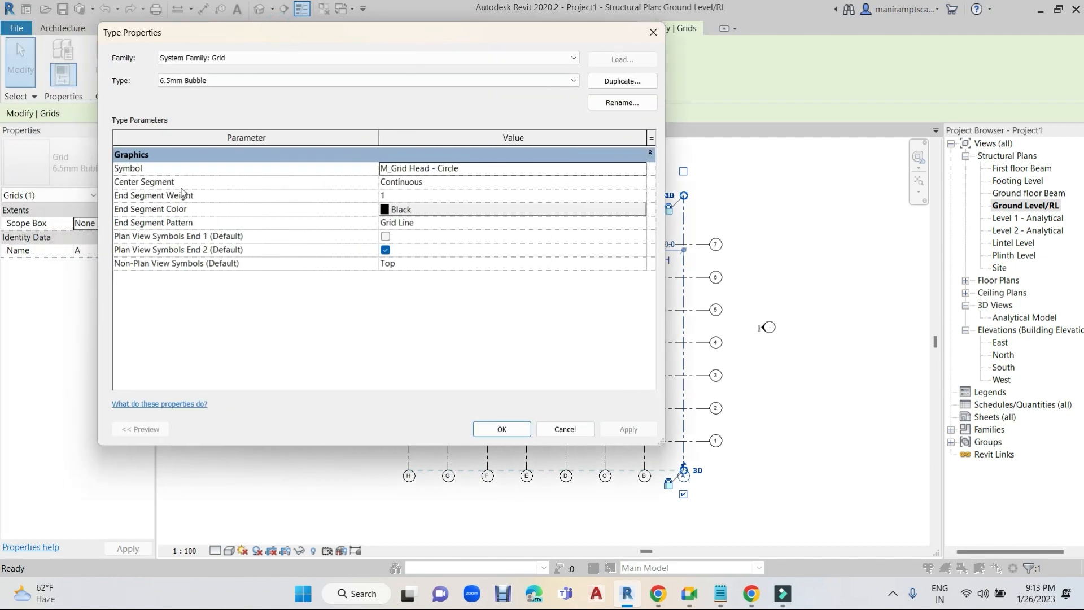
left_click(639, 181)
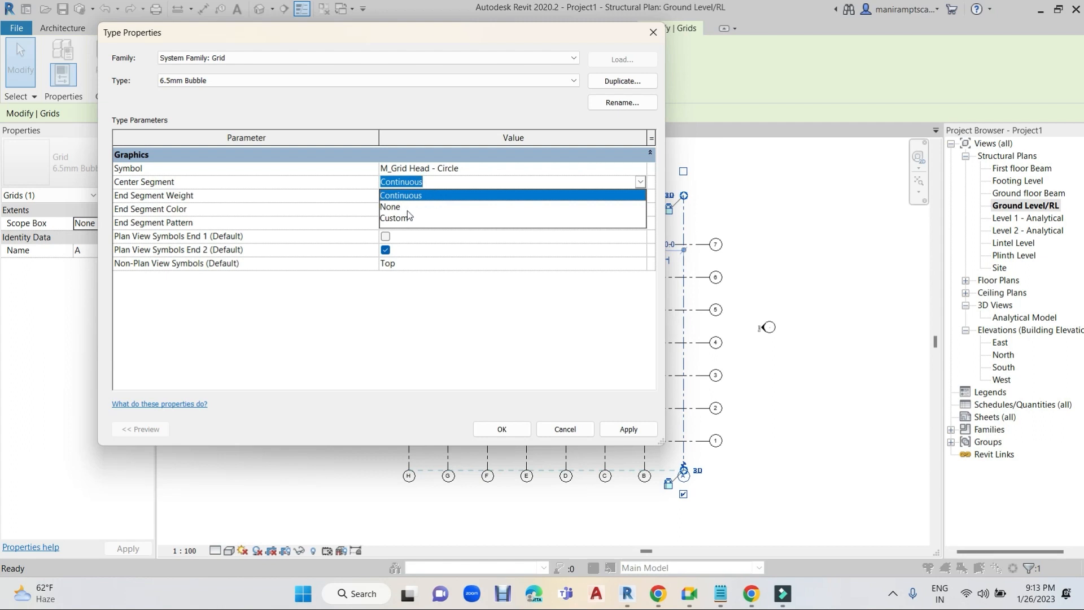
left_click(427, 300)
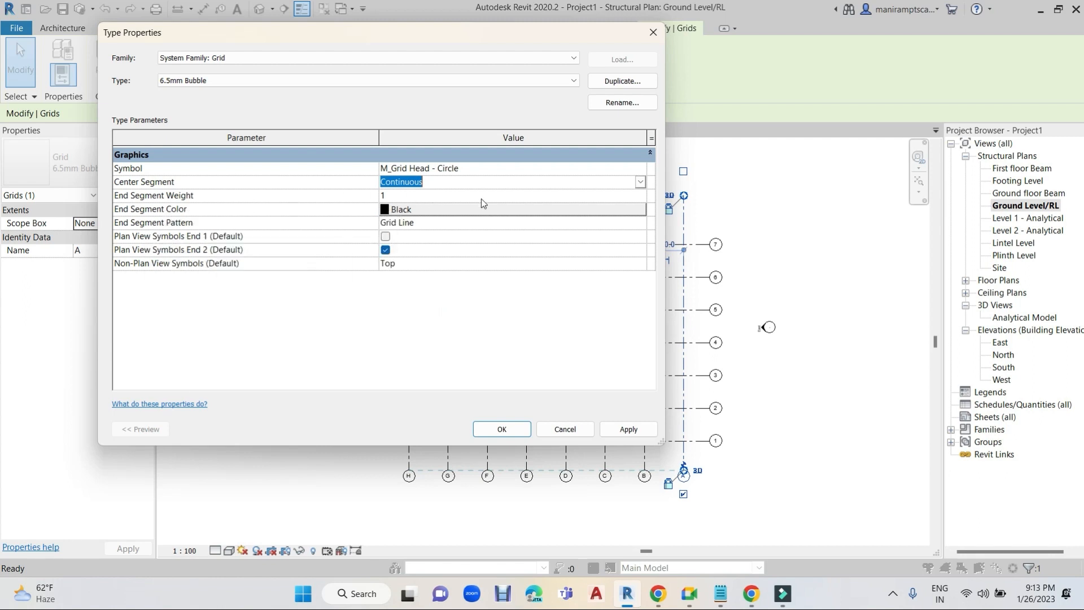
left_click(640, 195)
scroll(524, 244, "down", 3)
left_click(519, 303)
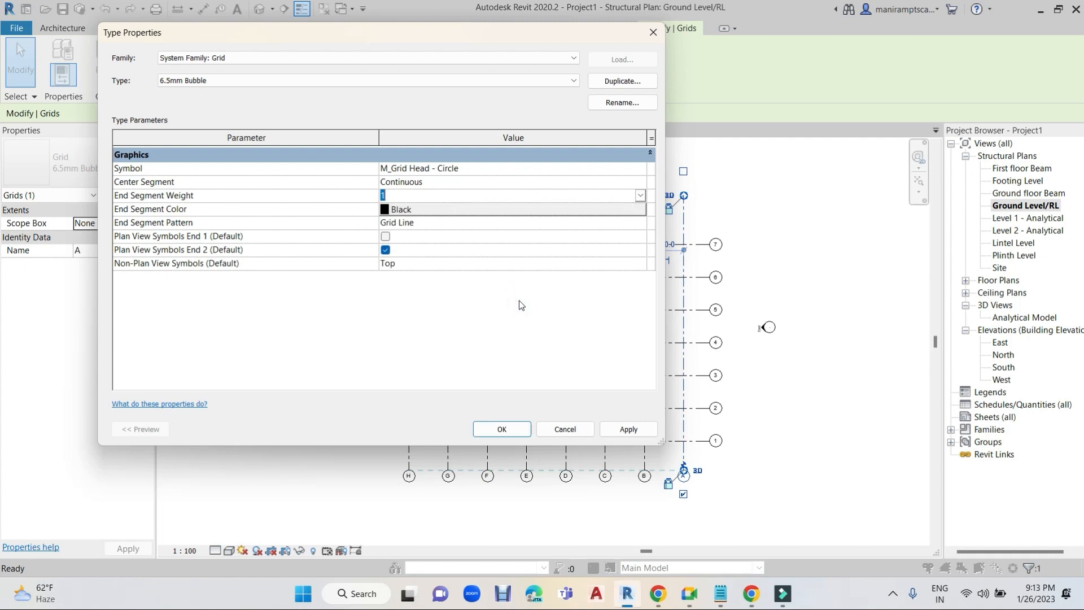
- Set the 6.5mm Bubble grid type's End Segment Color to Red and apply it
left_click(400, 209)
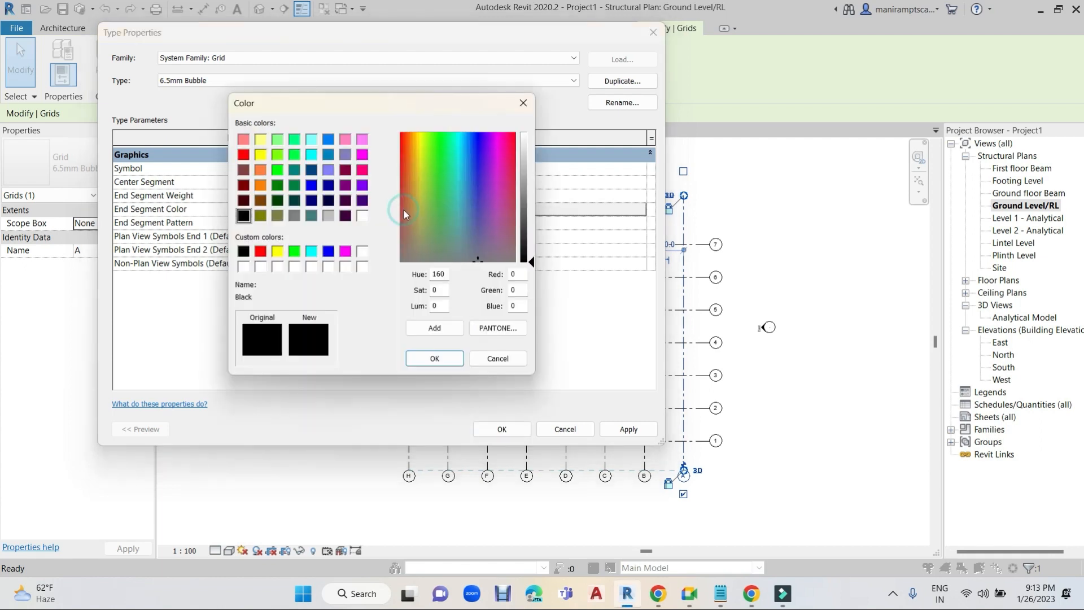
left_click(243, 155)
left_click(435, 358)
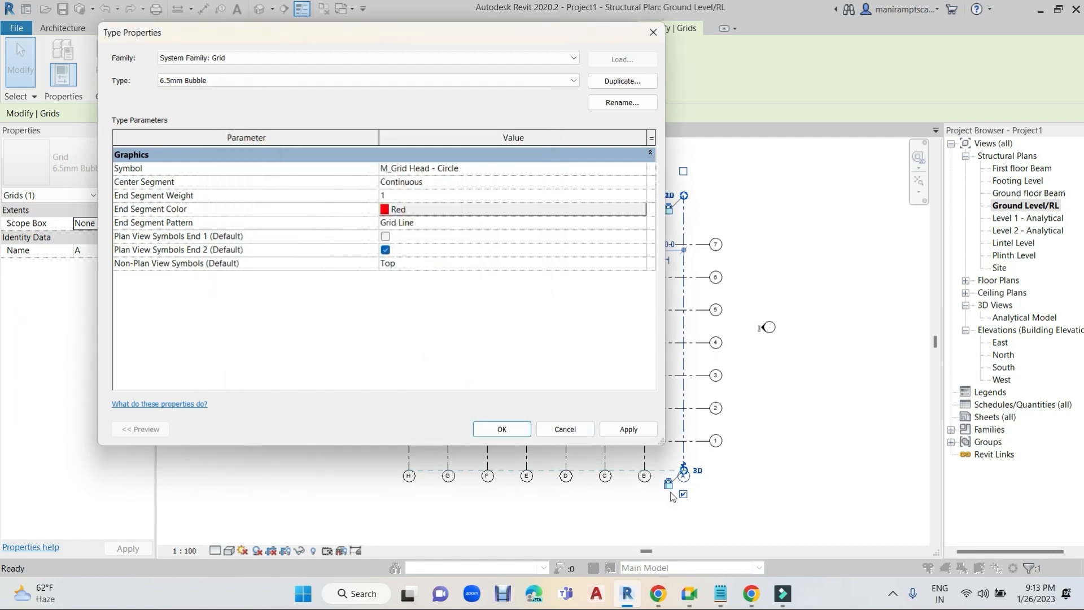
left_click(628, 430)
- Review the available End Segment Pattern options for the 6.5mm Bubble grid type
left_click(644, 227)
scroll(507, 281, "down", 5)
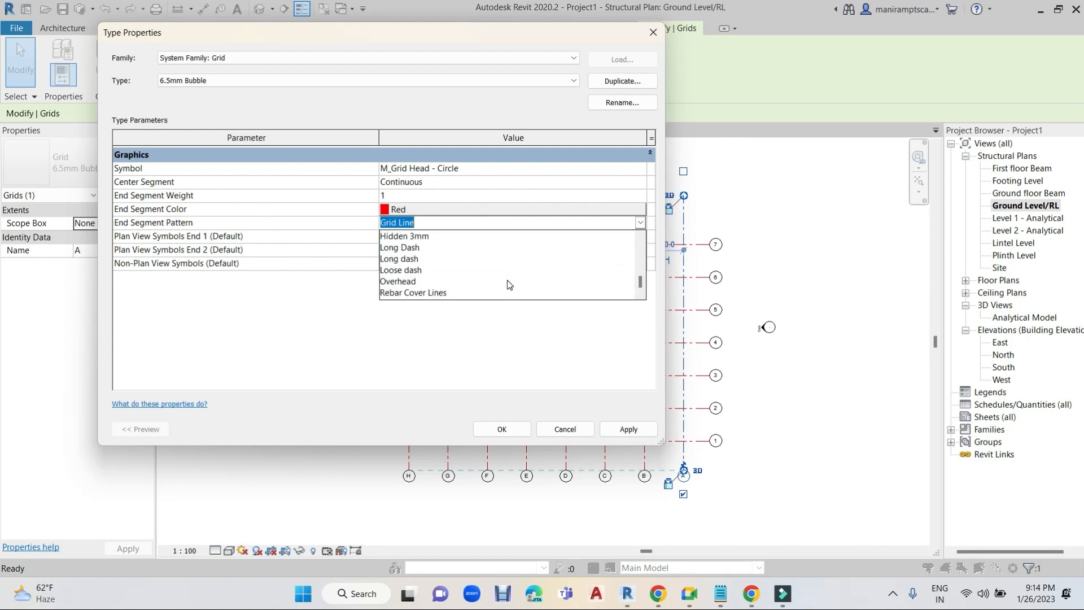
scroll(507, 284, "up", 5)
scroll(507, 284, "up", 3)
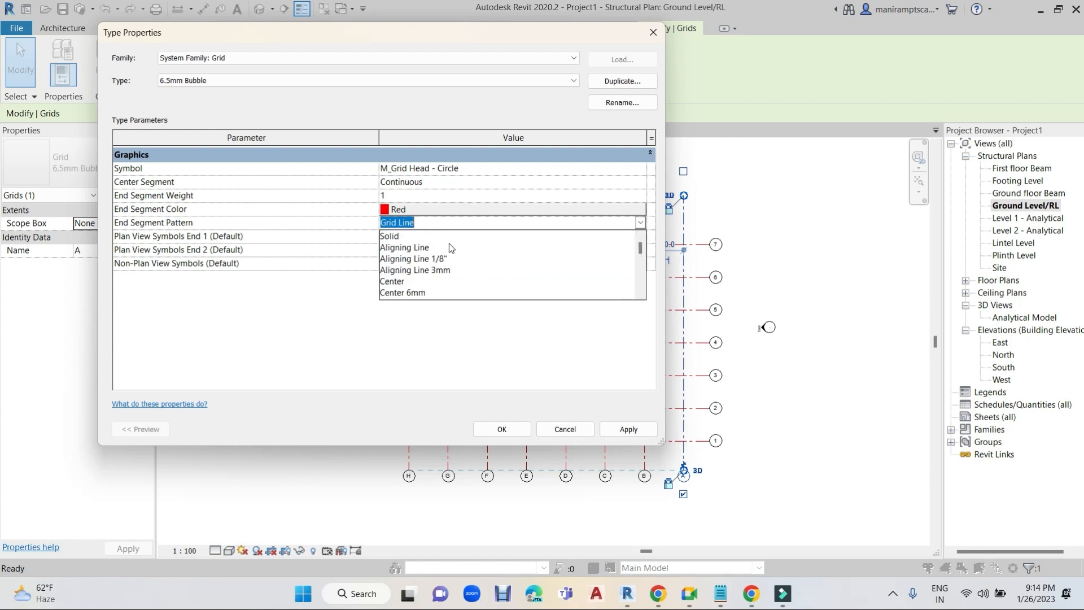
left_click(472, 342)
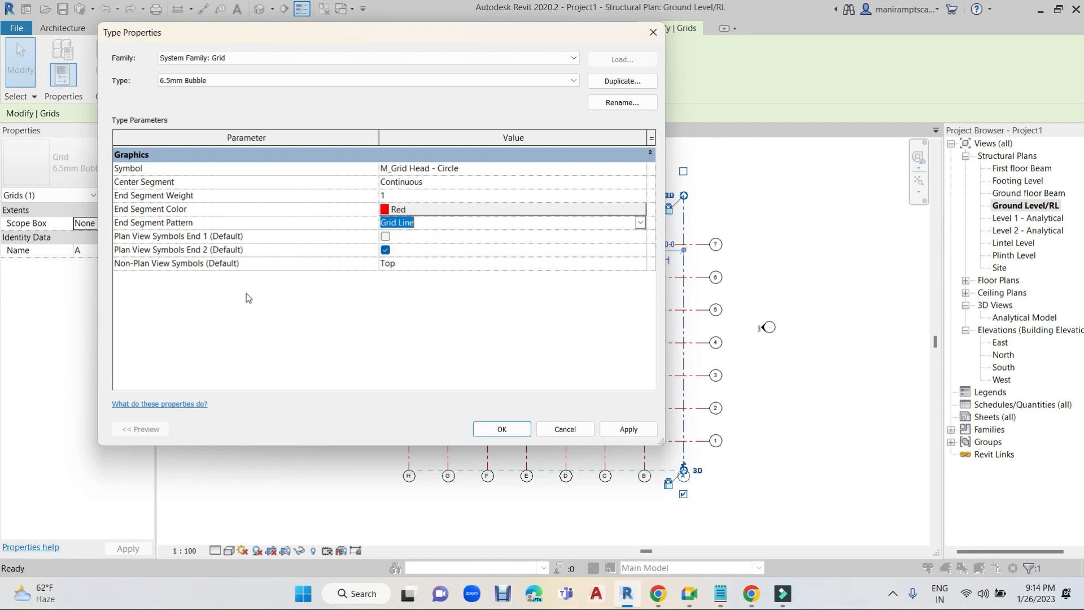
- Enable Plan View Symbols End 1 for the 6.5mm Bubble grid type, apply it and close the type properties
left_click(386, 236)
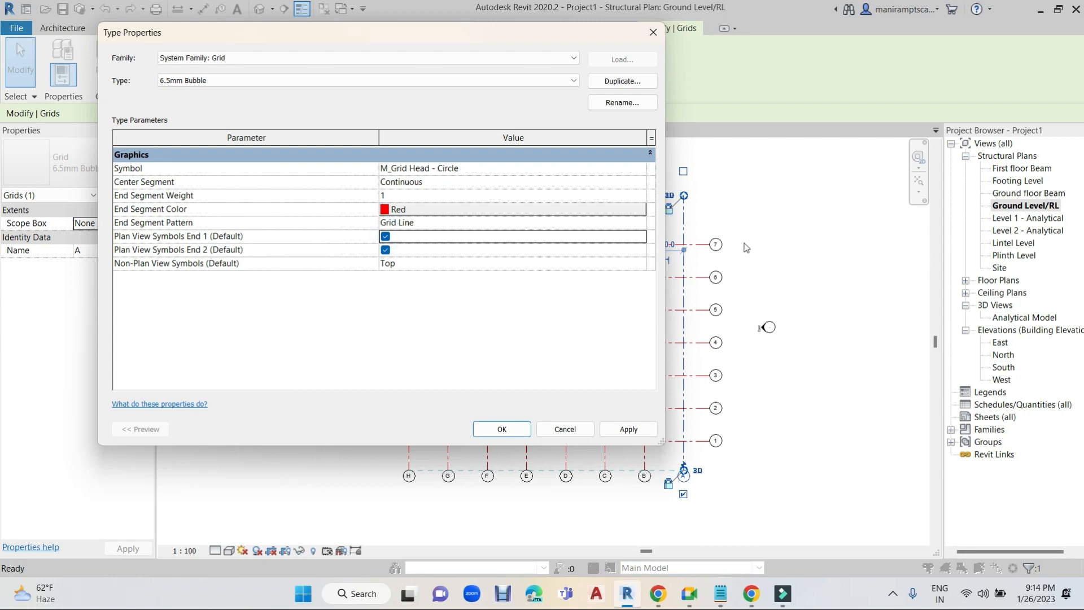
left_click(628, 429)
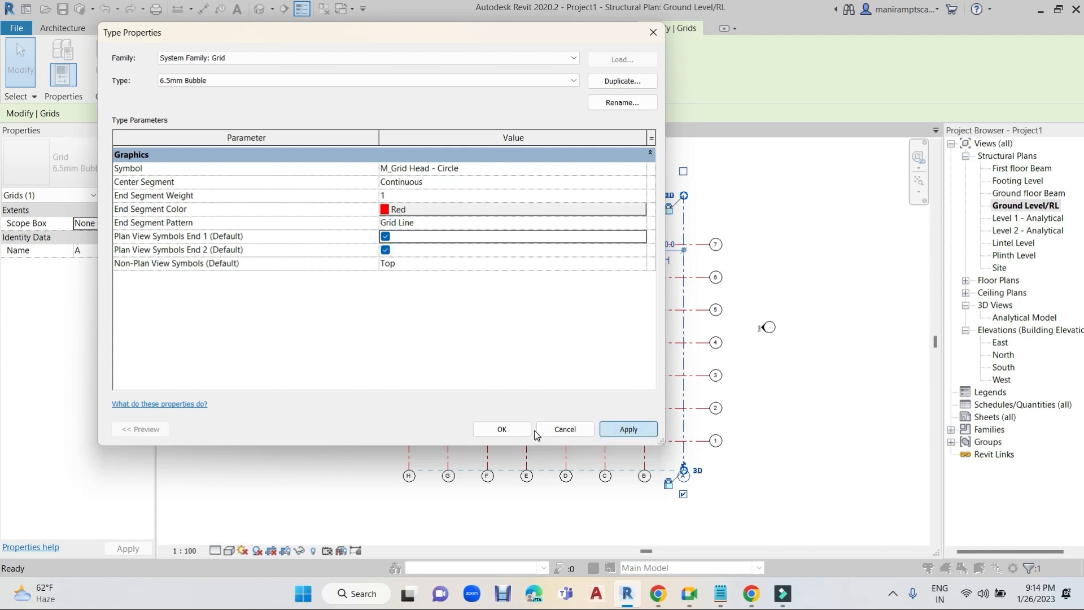
left_click(516, 428)
left_click(814, 399)
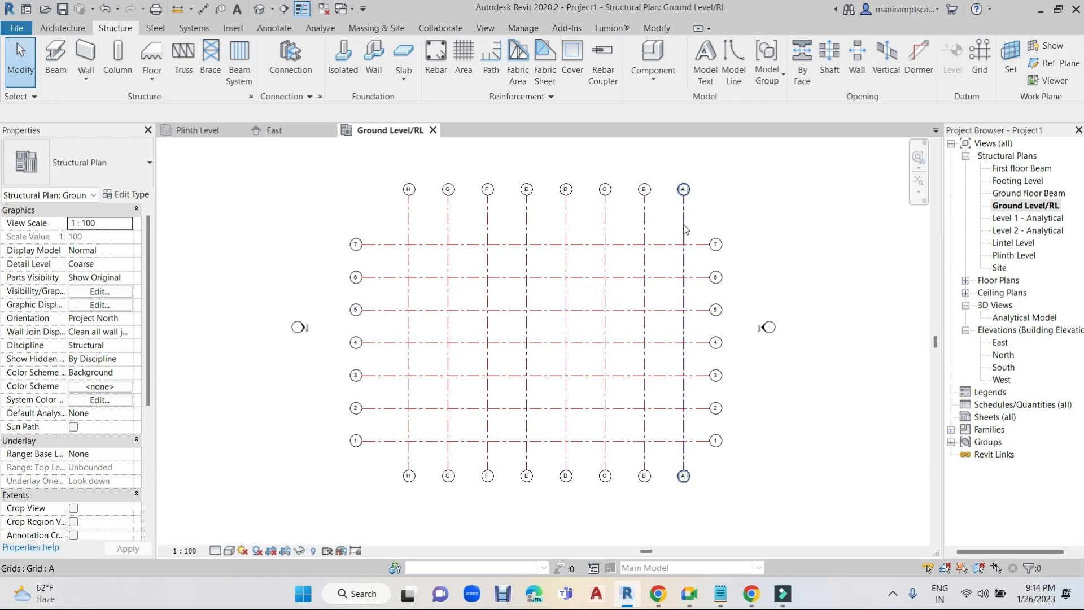
- Duplicate grid A's type under the name Green Grid
left_click(684, 229)
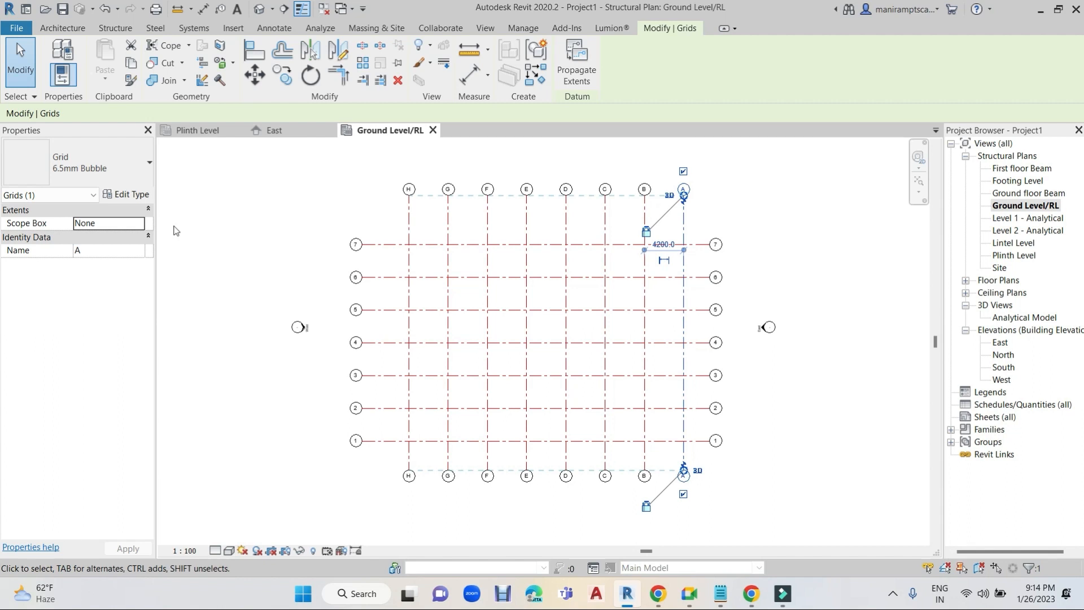
left_click(127, 195)
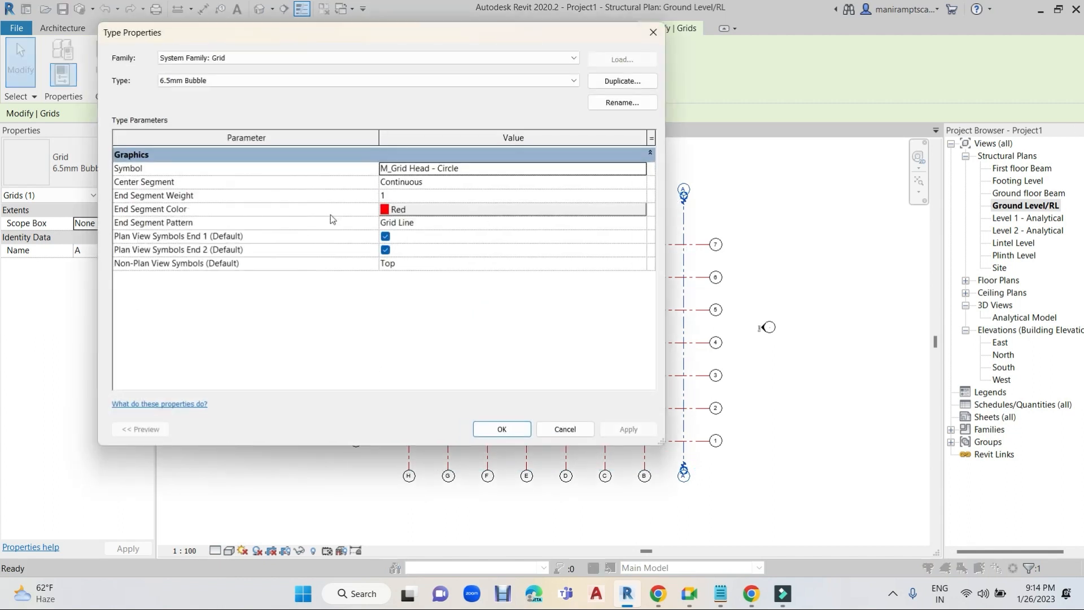
left_click(622, 81)
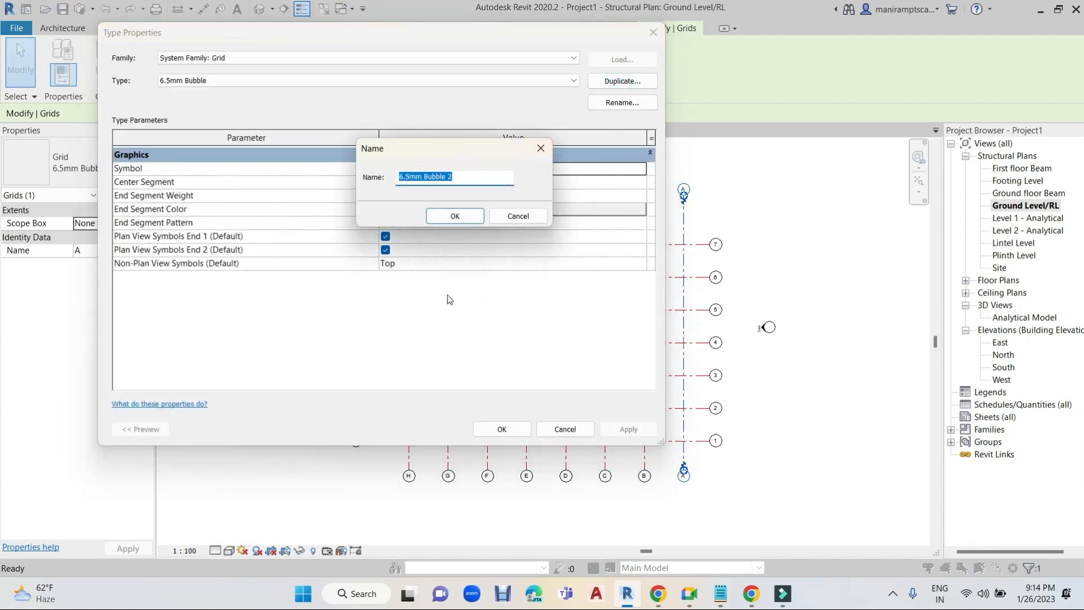
type("Green Grid")
left_click(456, 218)
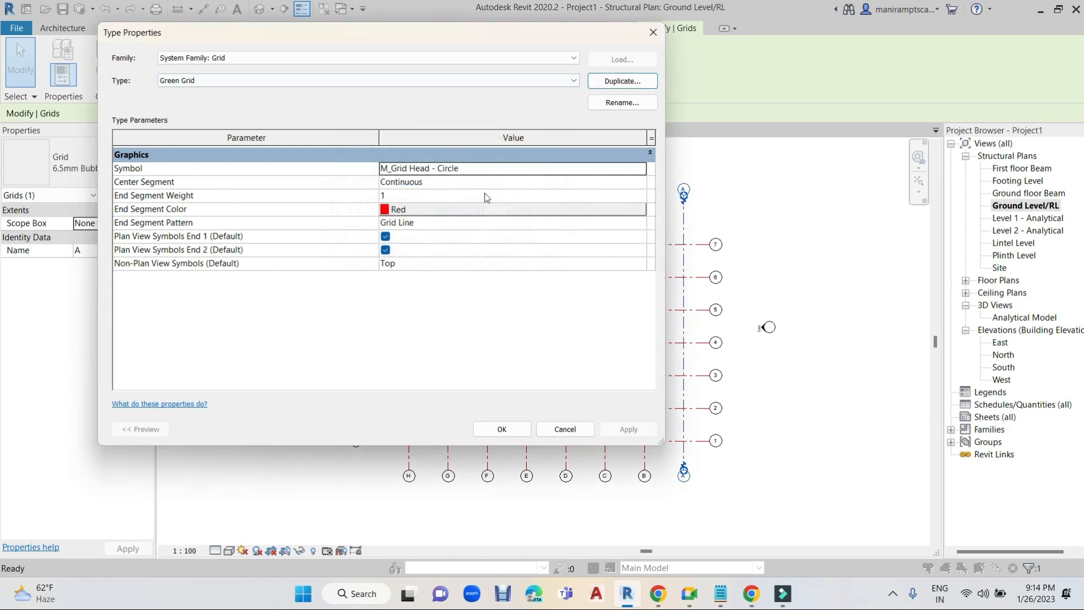
- Set the Green Grid type's End Segment Color to Green, disable Plan View Symbols End 1 and accept the type properties
left_click(447, 210)
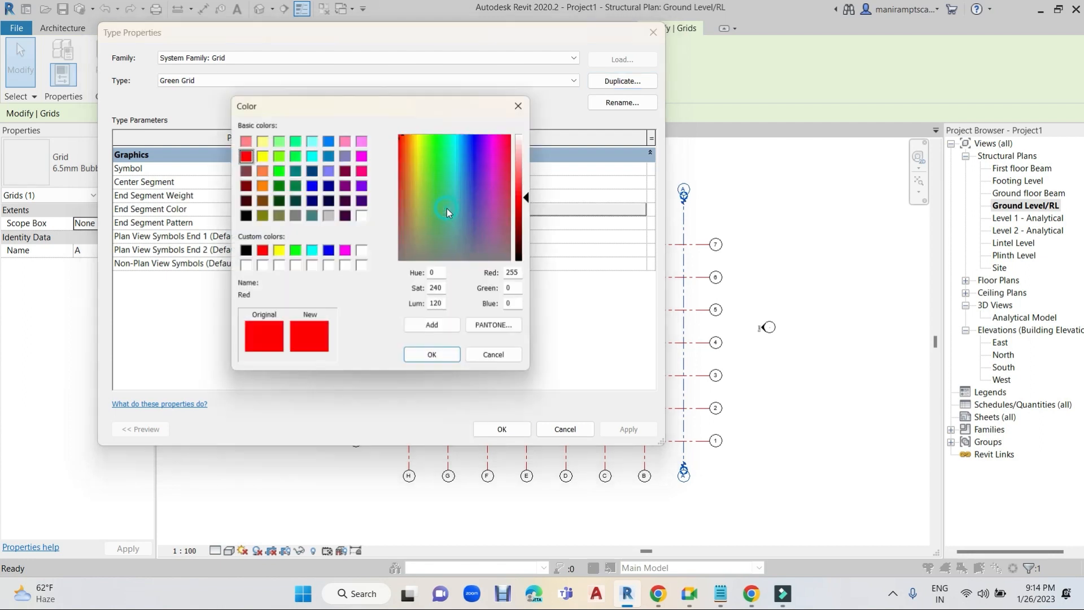
left_click(293, 252)
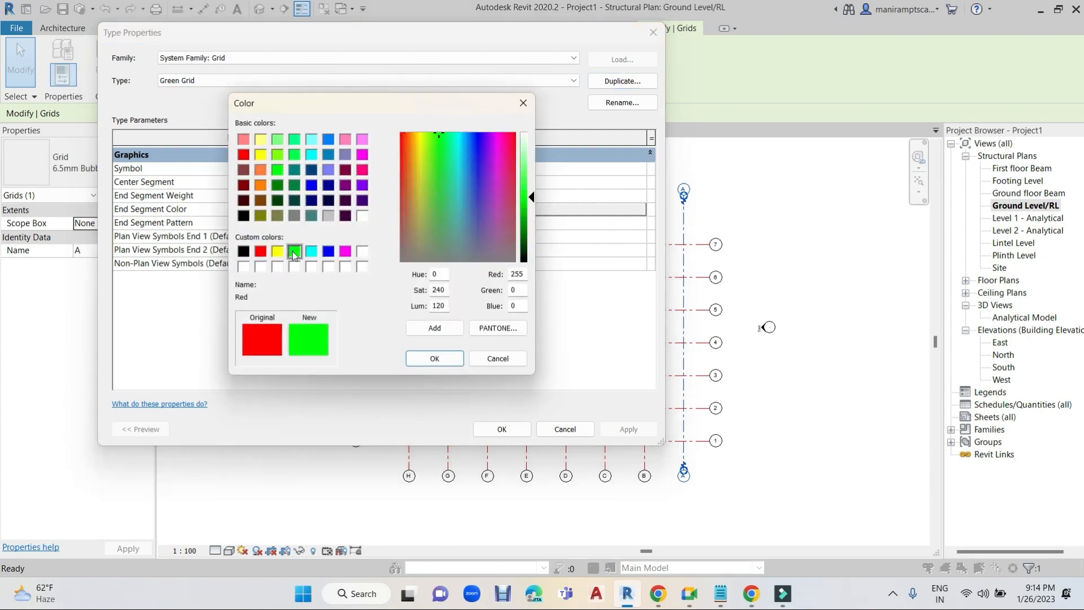
left_click(433, 359)
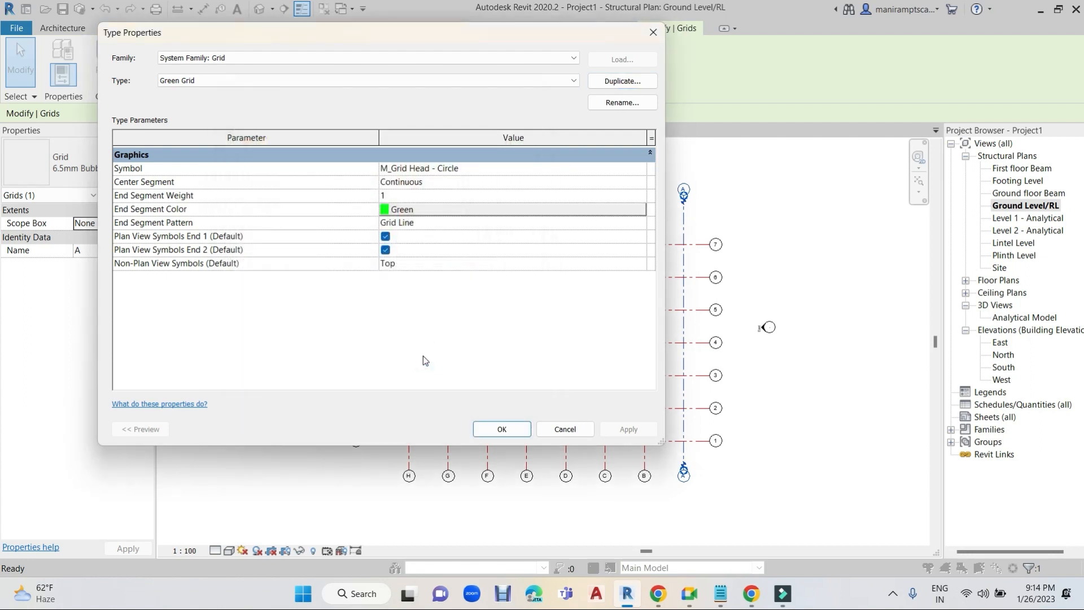
left_click(386, 237)
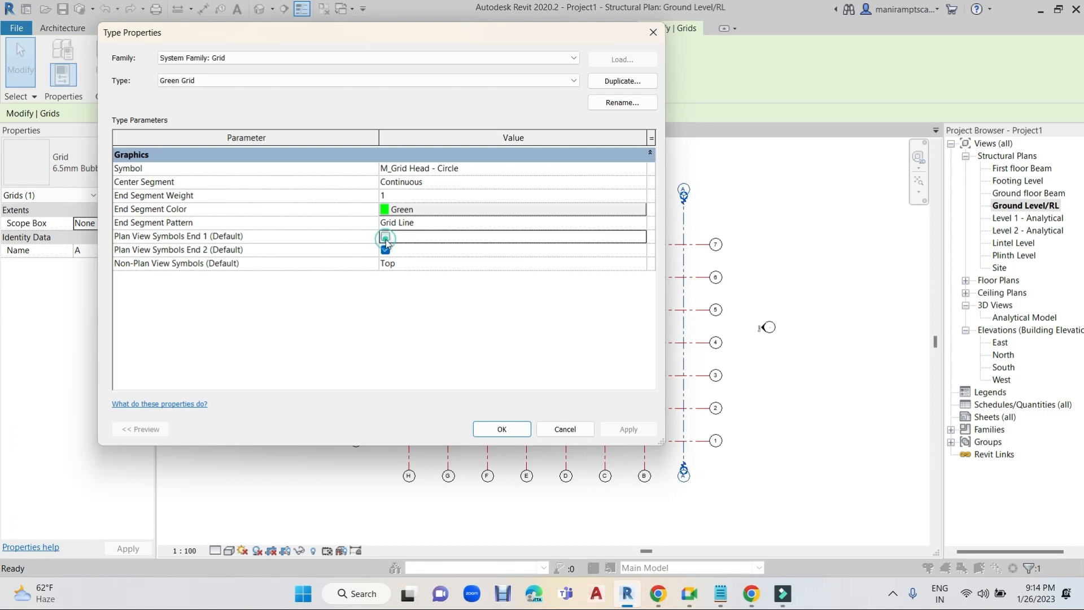
left_click(502, 429)
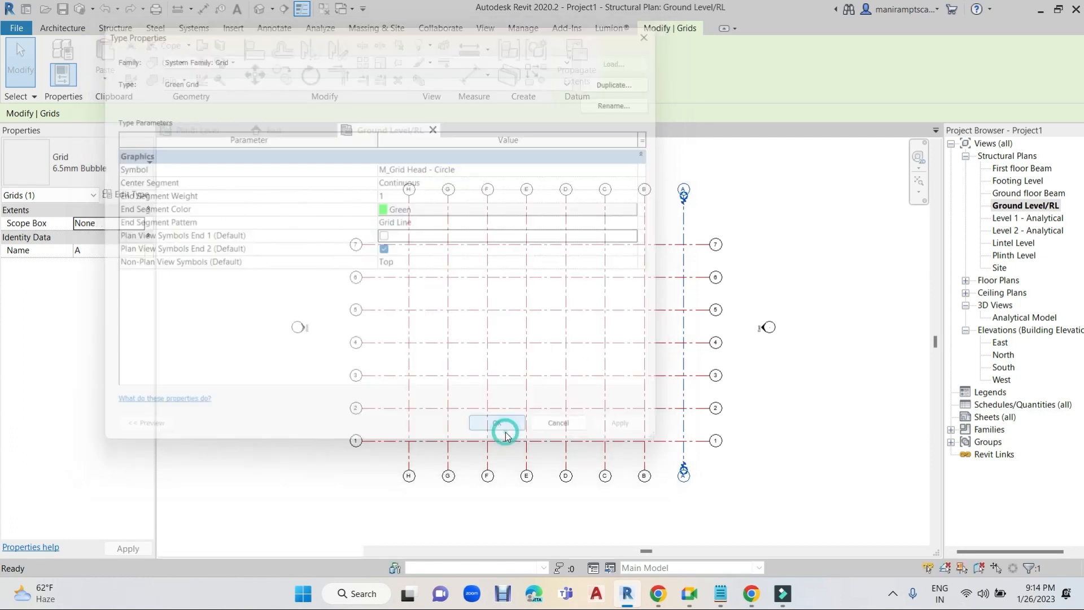
left_click(751, 240)
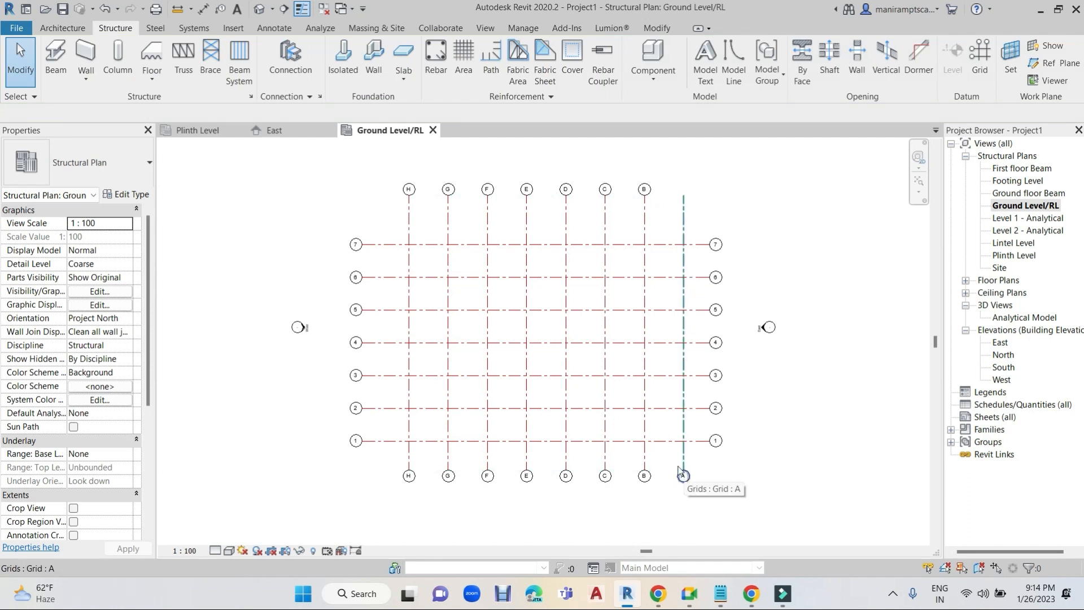
- Select the vertical grids B to H together and change their type to Green Grid
left_click(662, 204)
left_click_drag(633, 224, 391, 230)
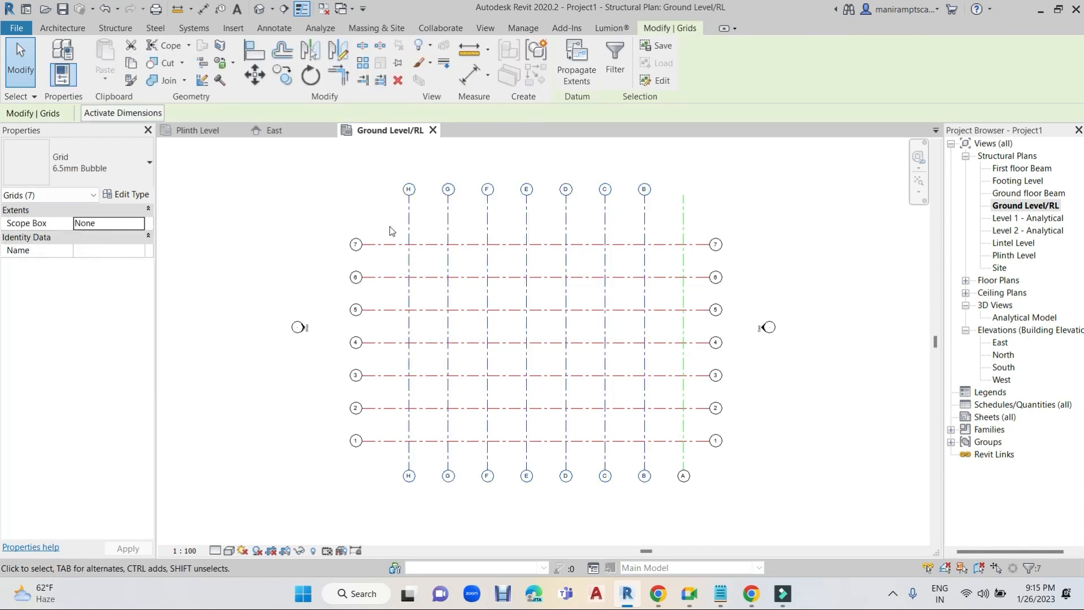
left_click(131, 167)
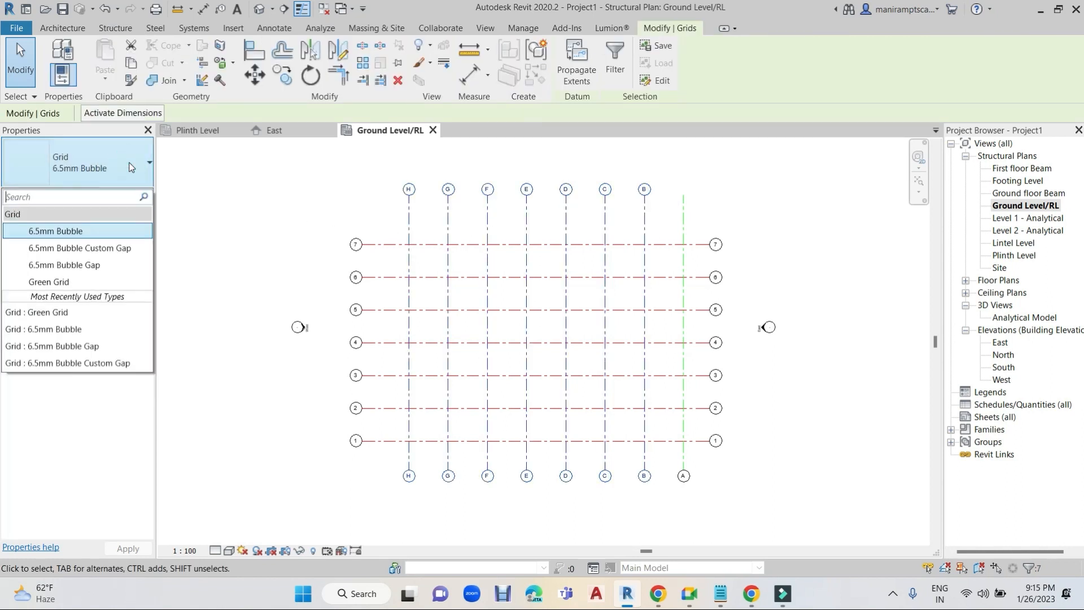
left_click(58, 282)
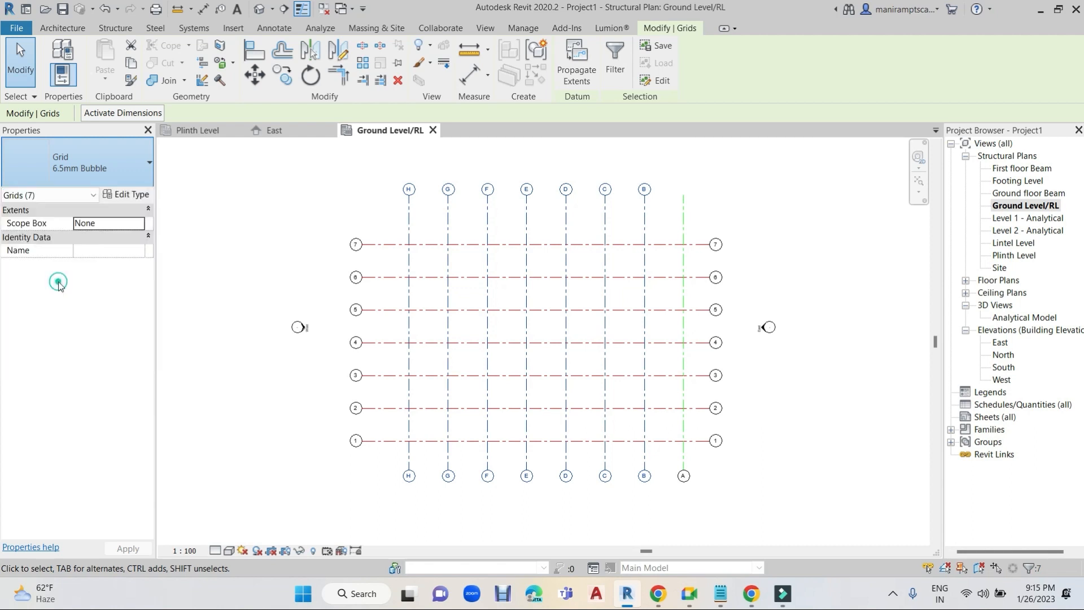
left_click(302, 205)
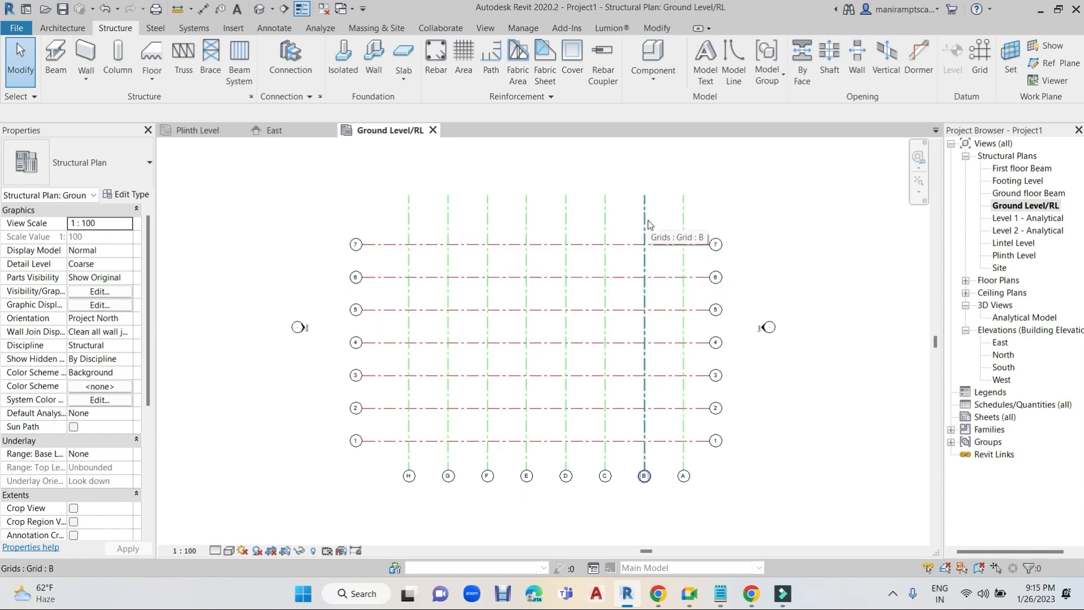
- Move grid B by setting its distance from grid A to 3900
left_click(648, 222)
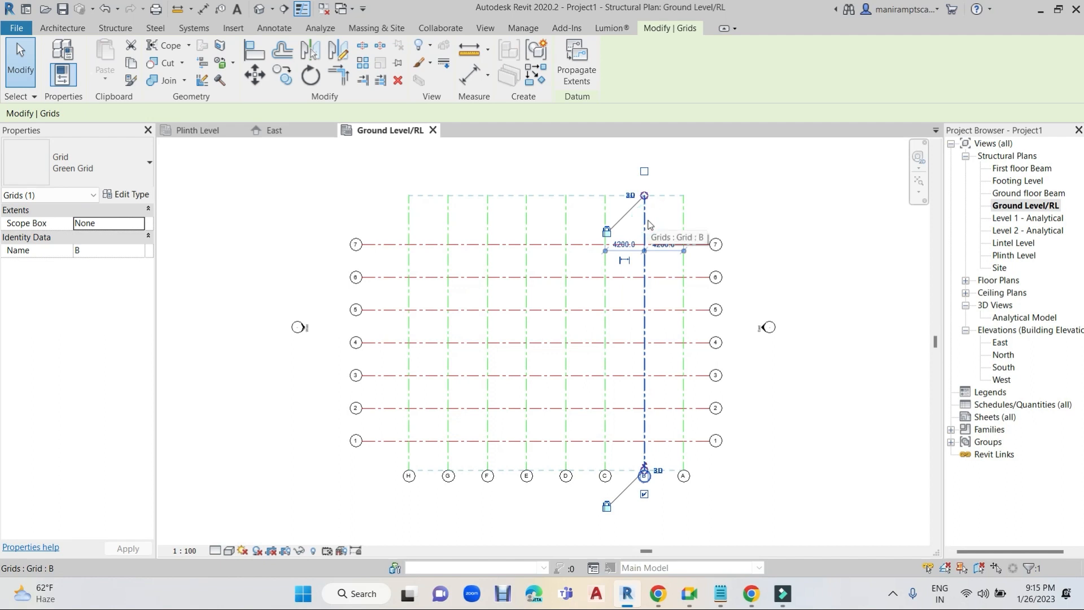
left_click(662, 245)
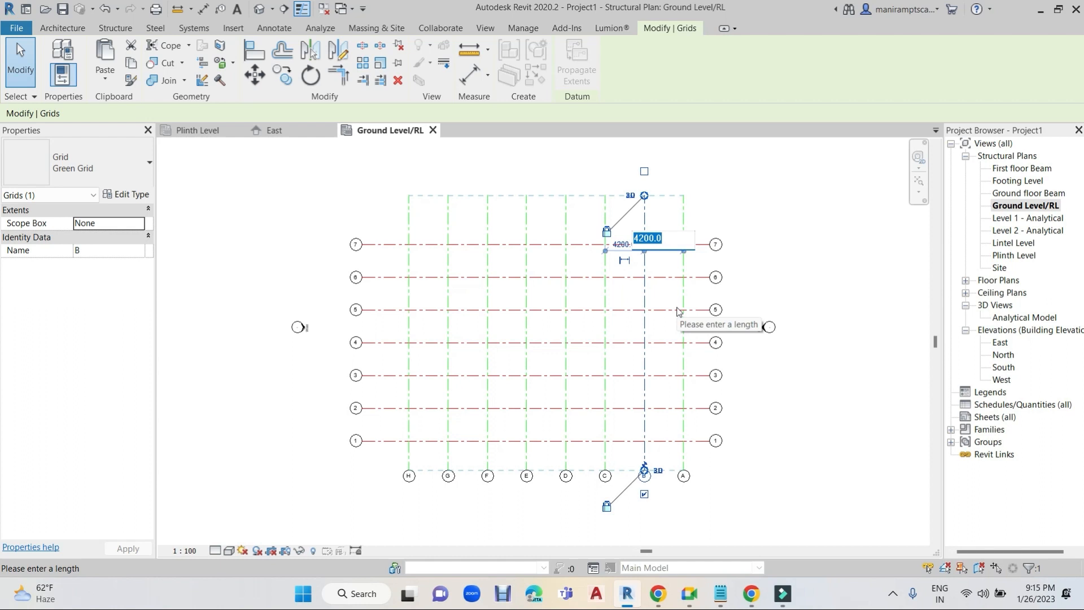
type("39")
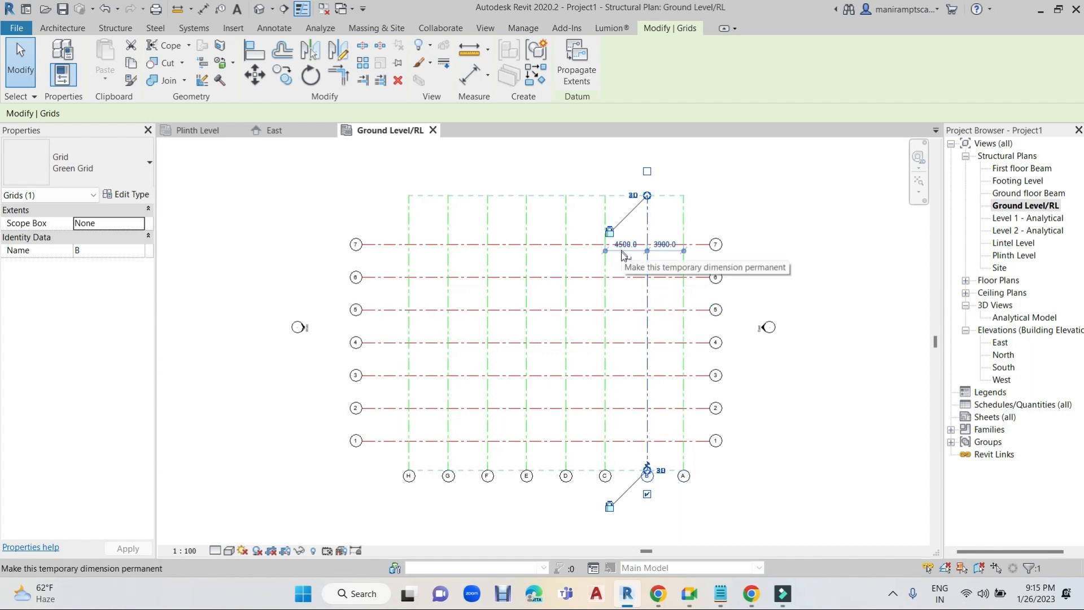
- Move grid E by setting its distance from grid D to 4600
left_click(526, 327)
left_click(547, 245)
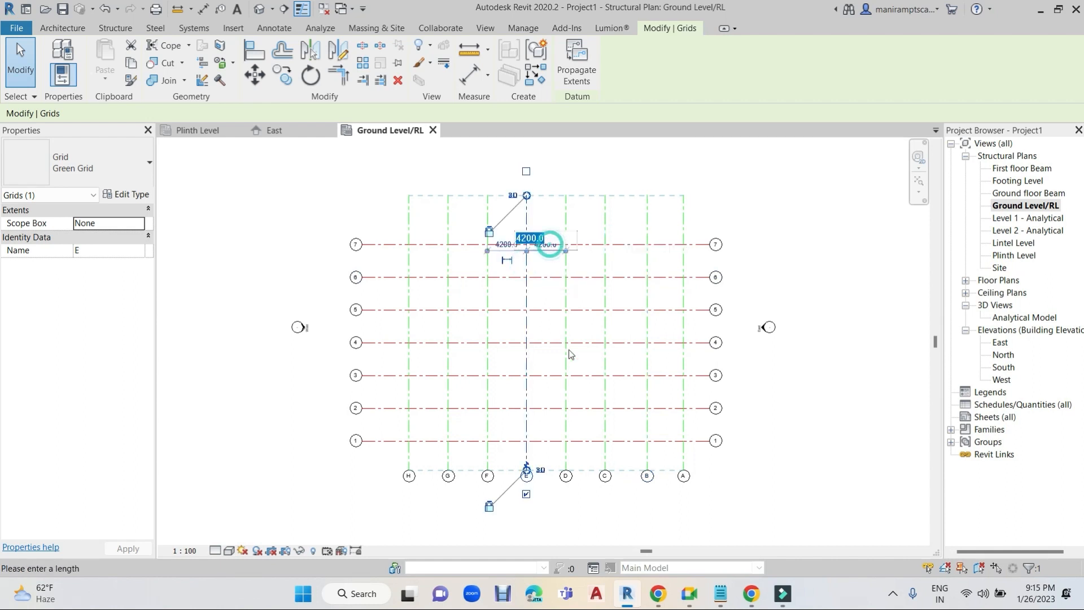
type("46")
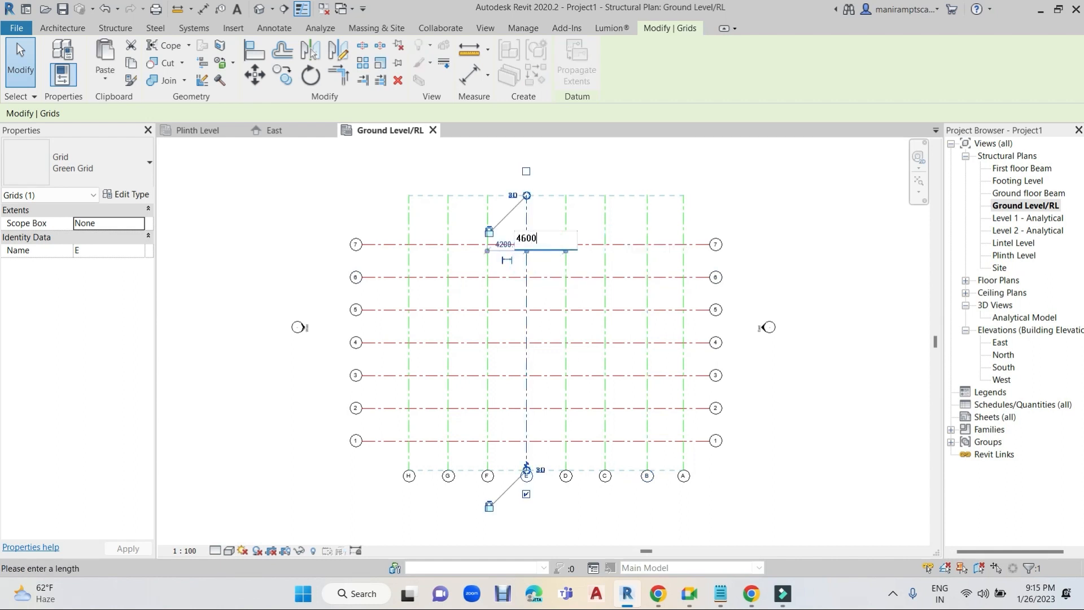
key("Return")
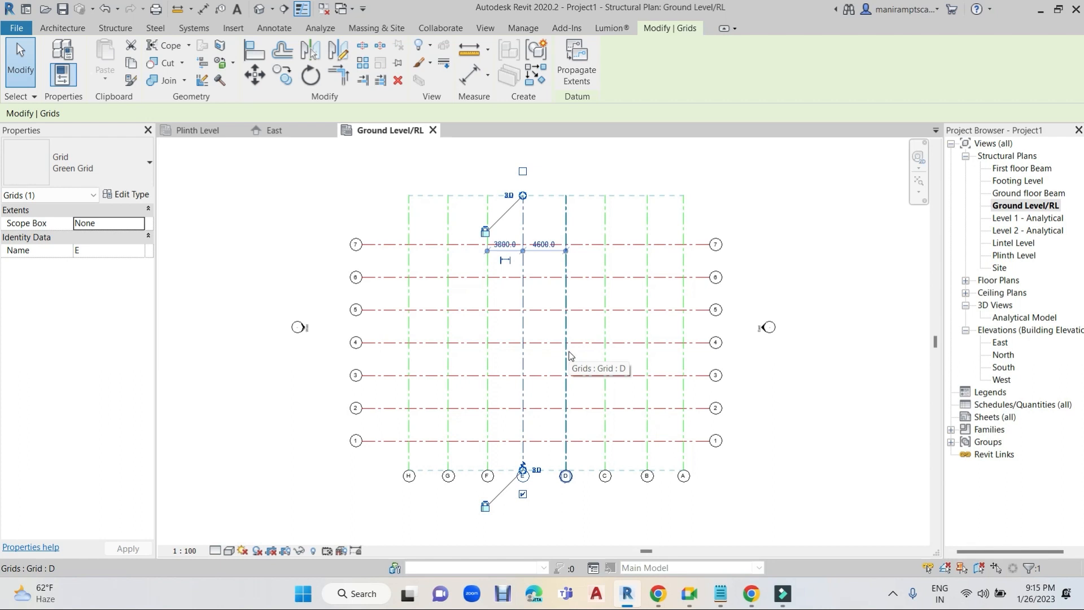
- Move grid H by setting its distance from grid G to 5200
left_click(411, 256)
left_click(428, 244)
type("5")
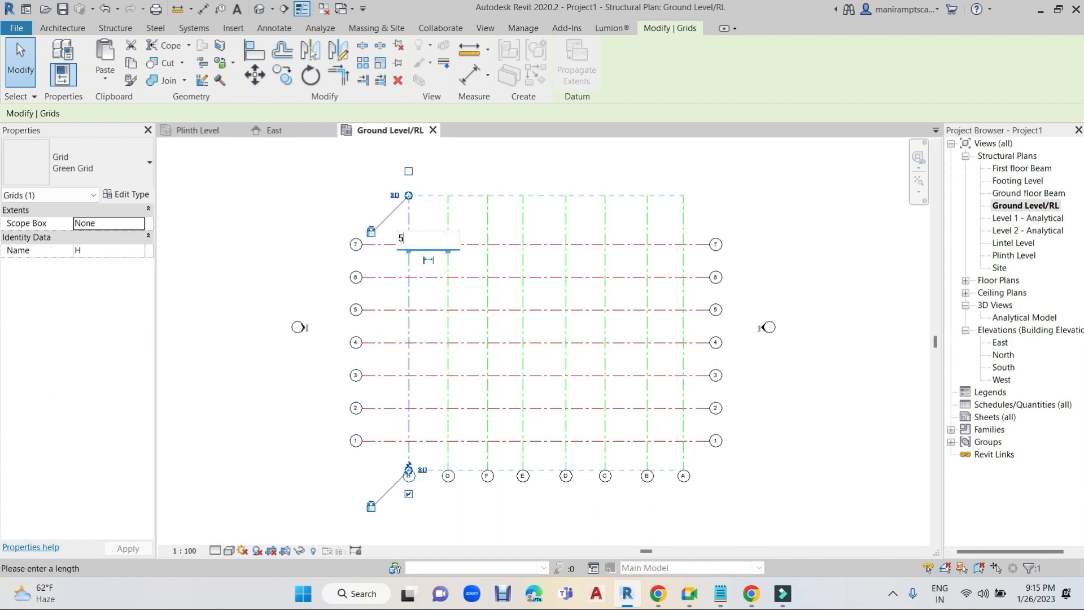
type("200")
key("Return")
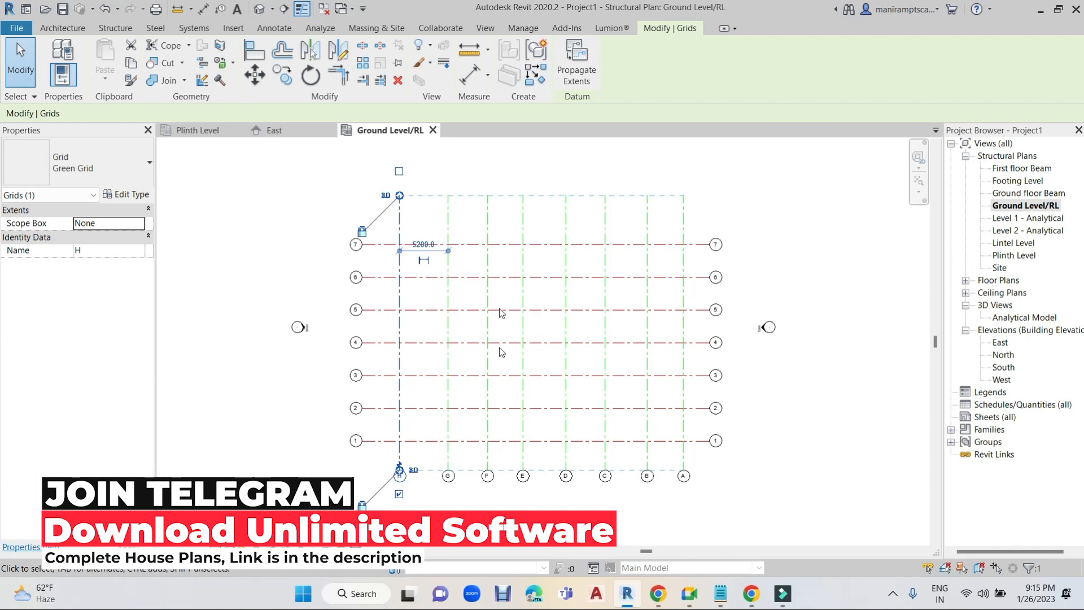
- Move grid 1 by setting its distance from grid 2 to 4000
left_click(596, 441)
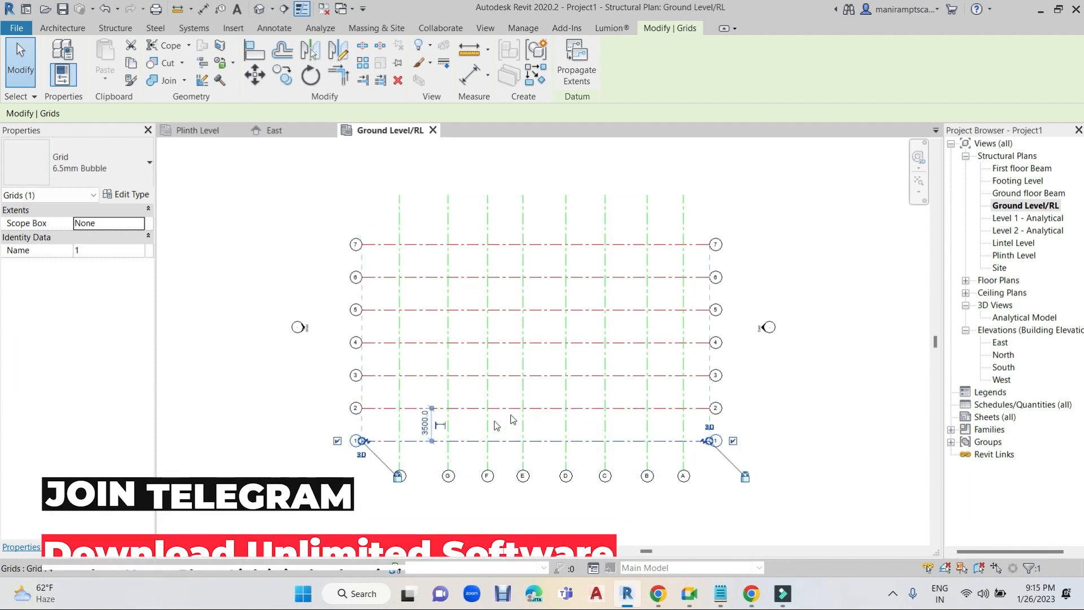
left_click(425, 423)
type("4000")
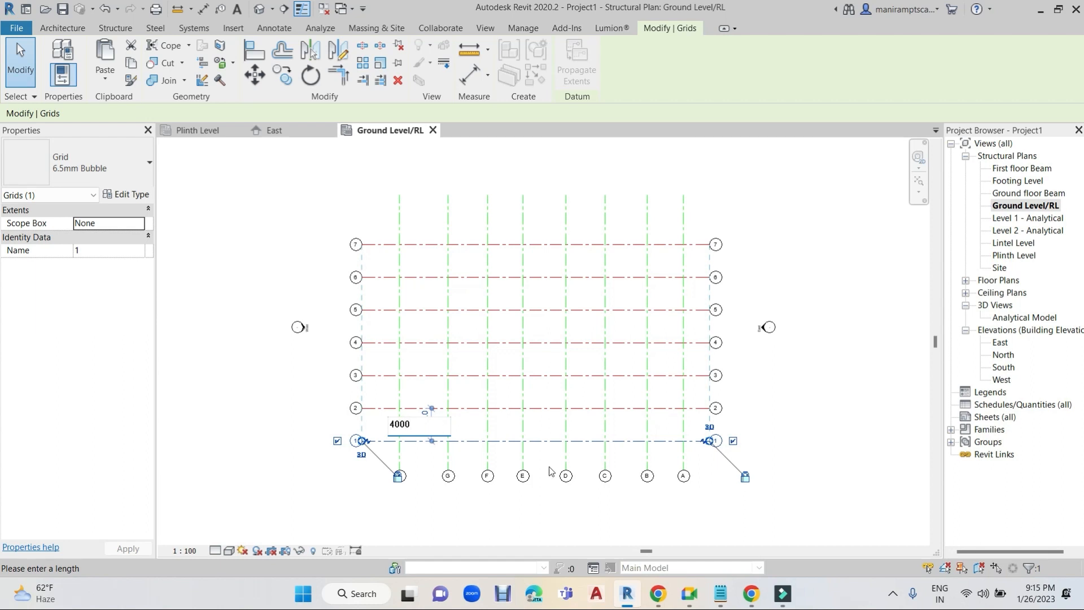
key("Return")
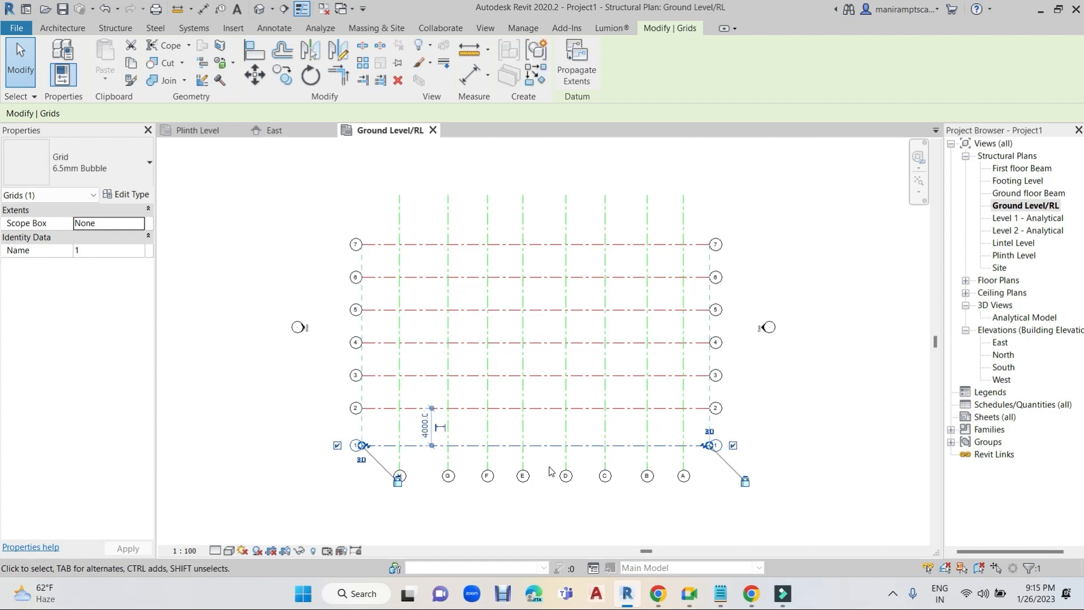
- Move grid 4 by setting its distance from grid 3 to 4200
left_click(515, 342)
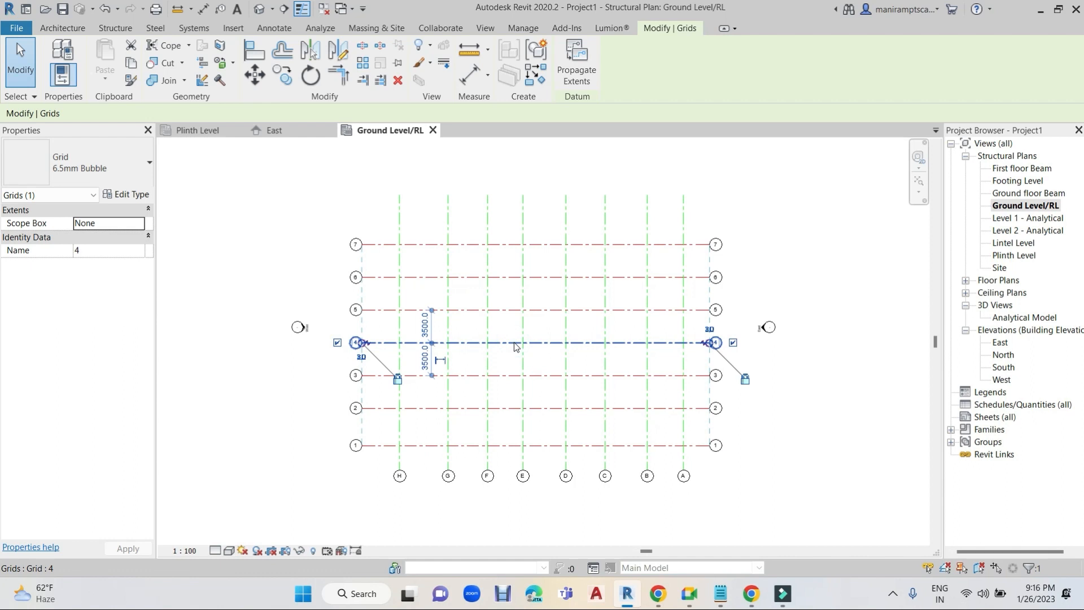
left_click(428, 360)
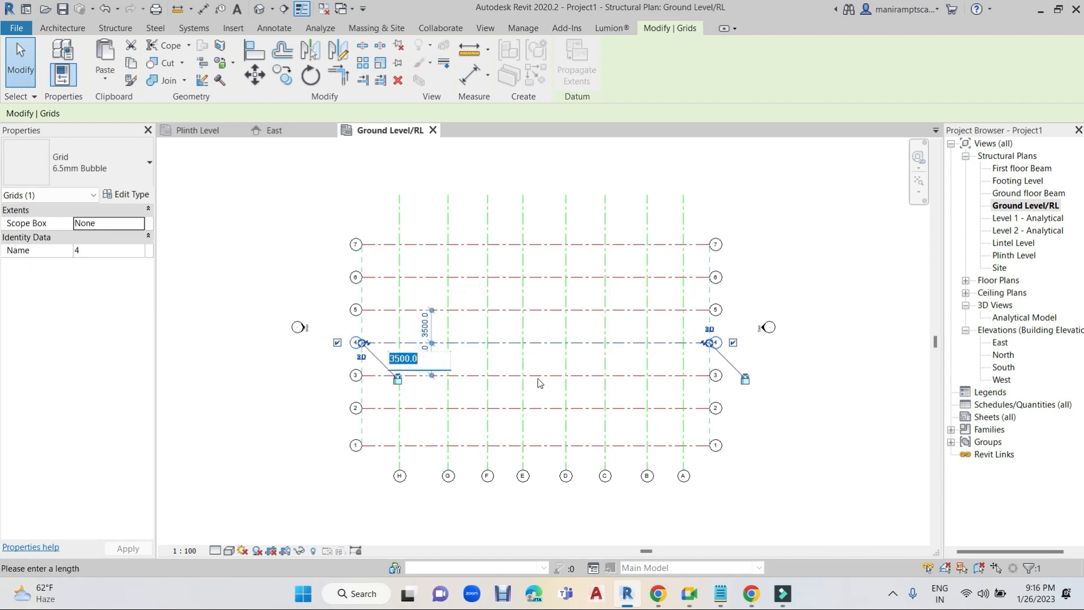
type("4200")
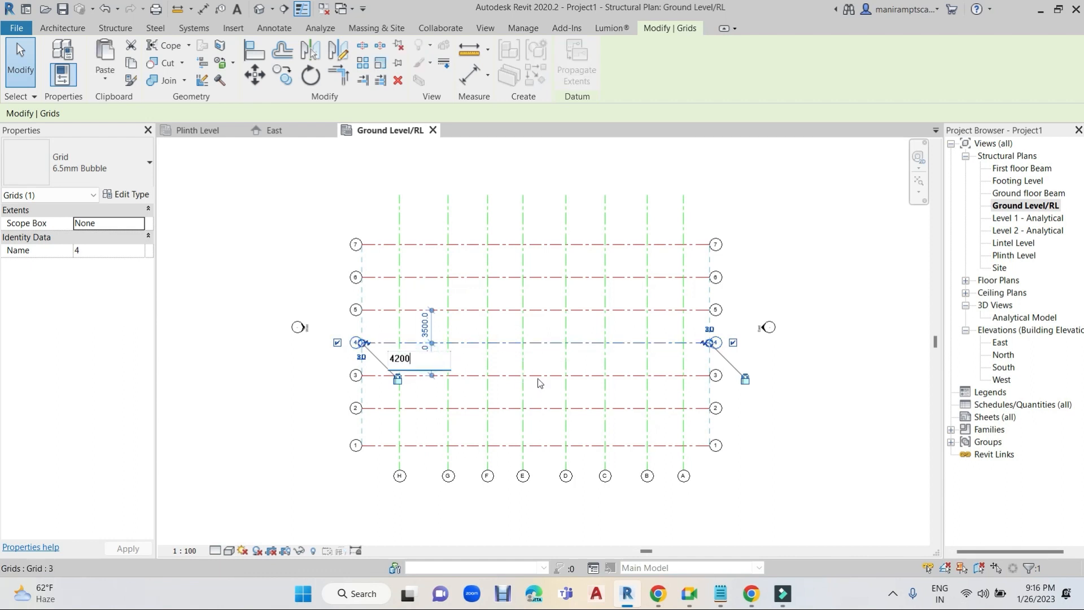
key("Return")
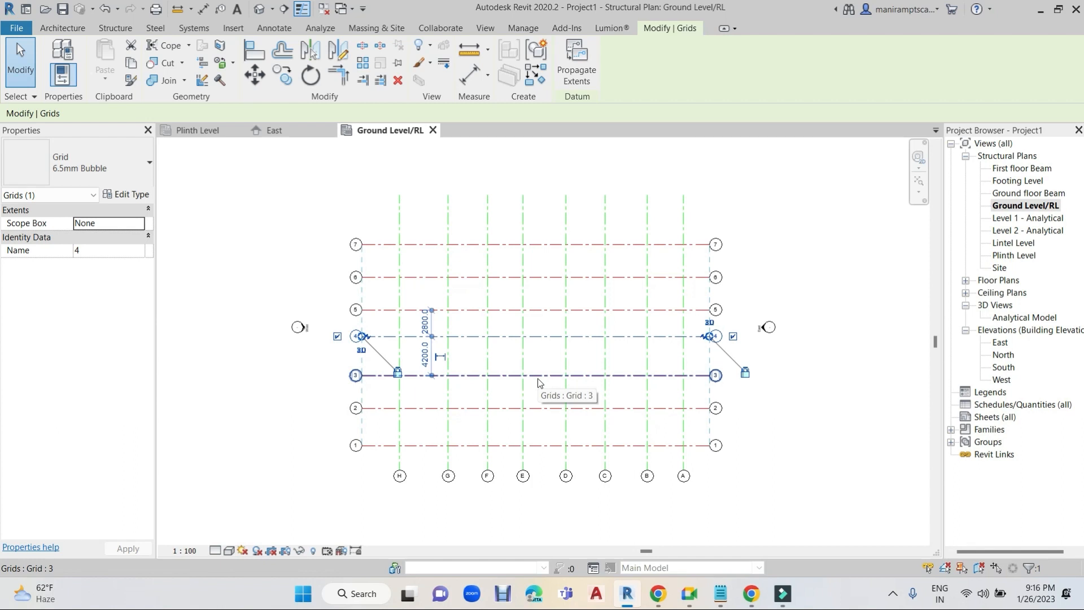
left_click(842, 266)
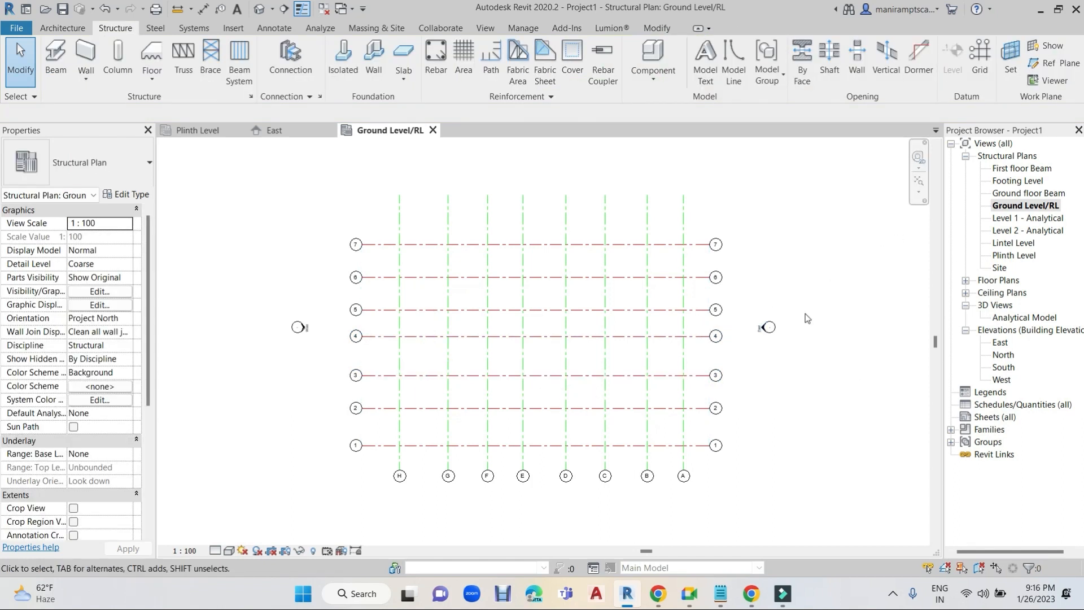
- Examine the temporary spacing dimensions of grids 7, 6, H and F
left_click(543, 251)
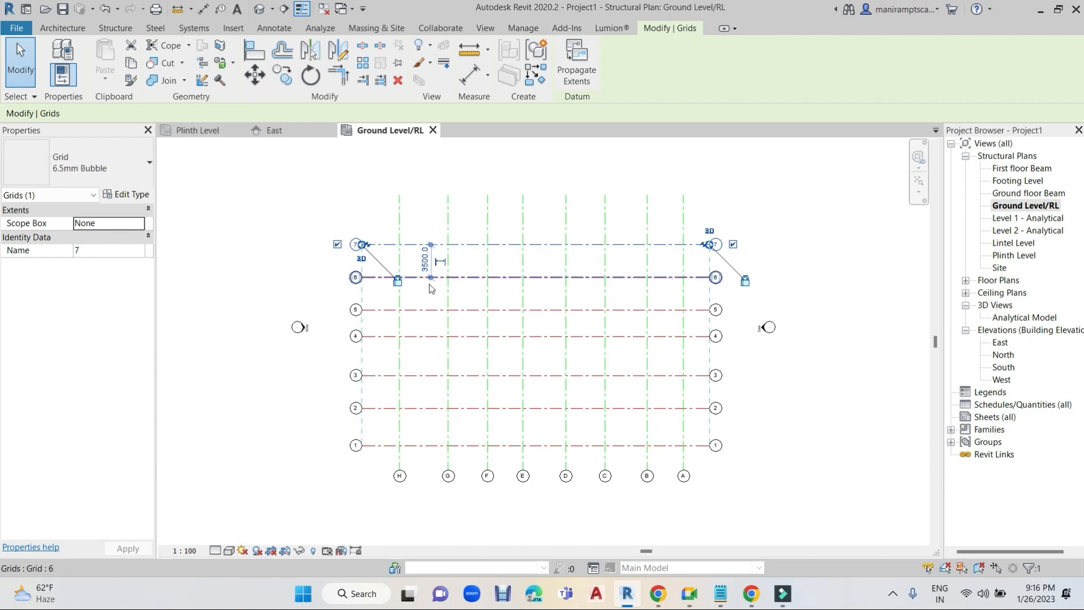
scroll(431, 287, "up", 2)
scroll(447, 300, "up", 2)
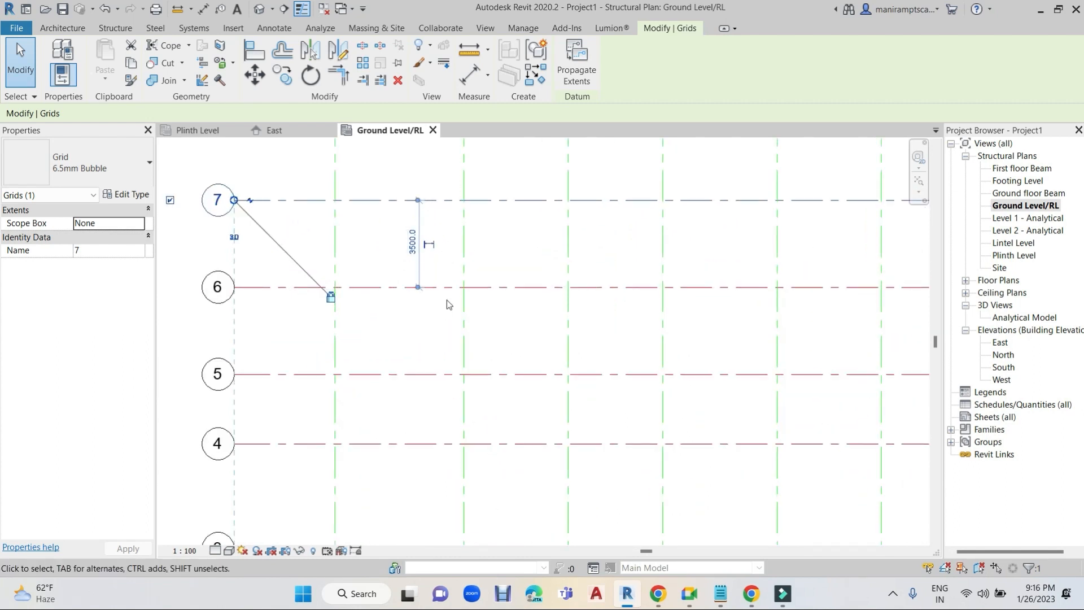
scroll(446, 300, "up", 1)
left_click(429, 285)
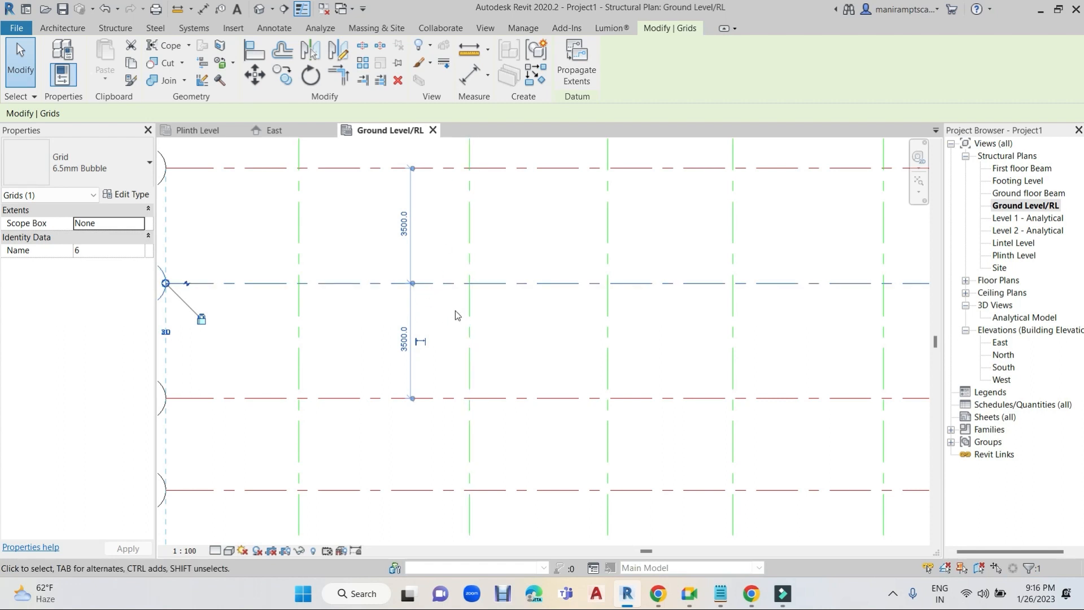
scroll(458, 315, "down", 2)
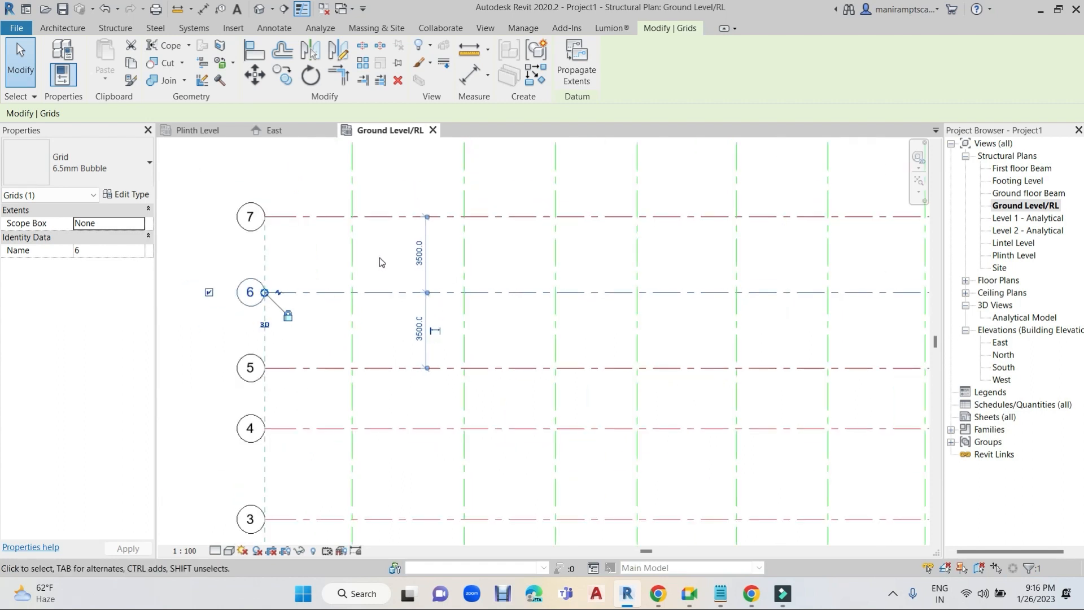
left_click(353, 255)
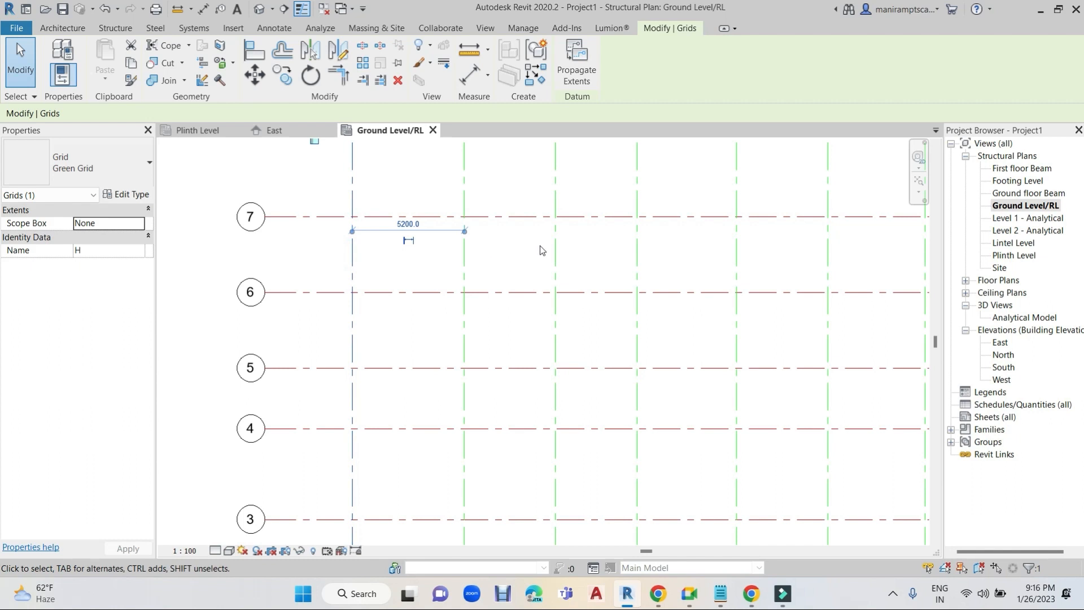
left_click(464, 240)
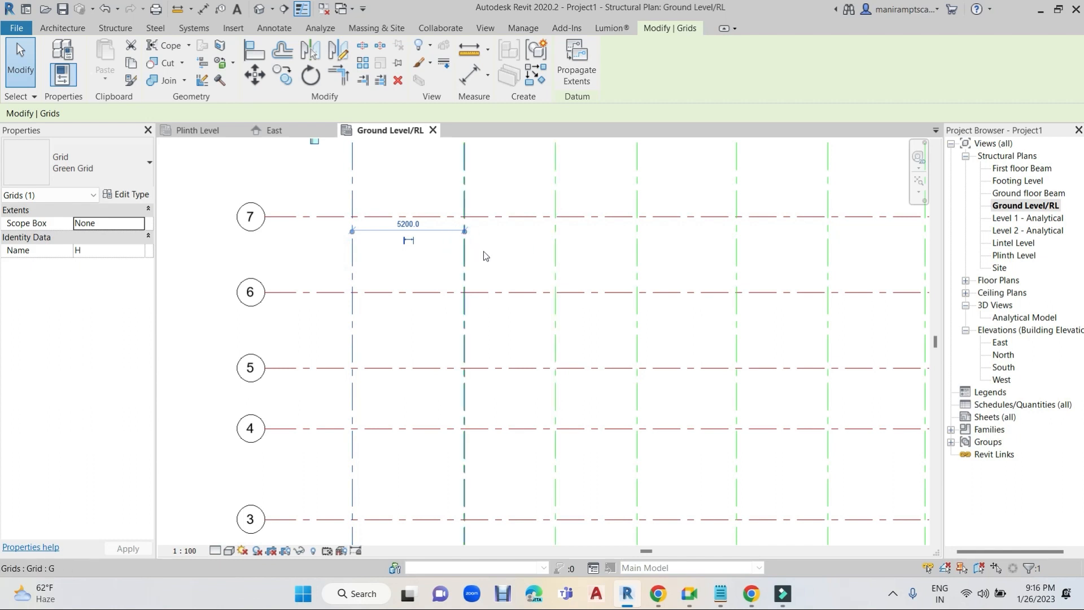
left_click(554, 253)
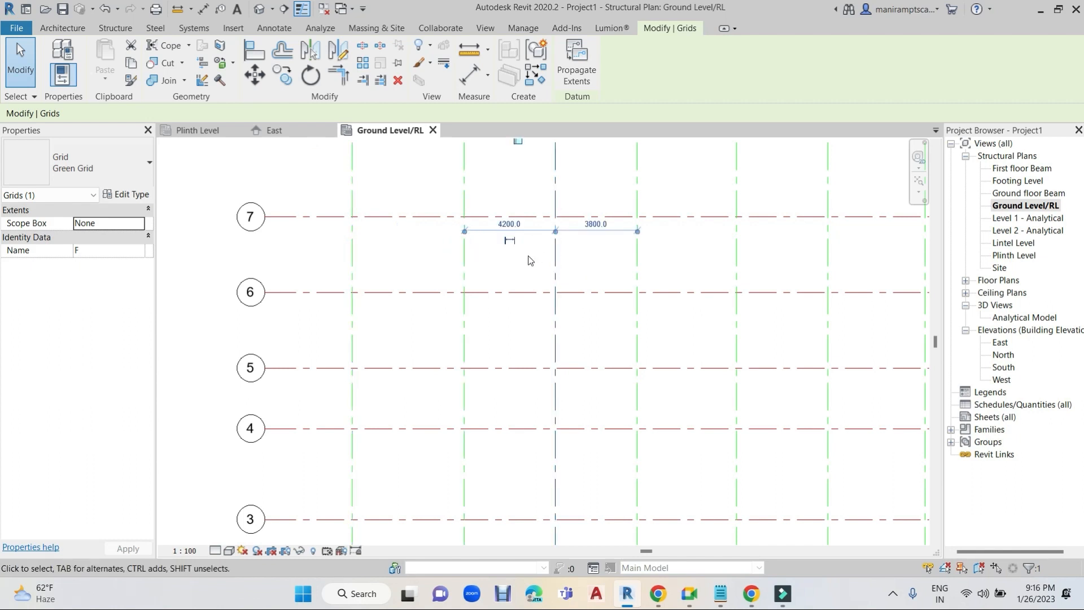
- Make the temporary dimensions from grid G to its neighbouring grids H and F permanent
left_click(464, 253)
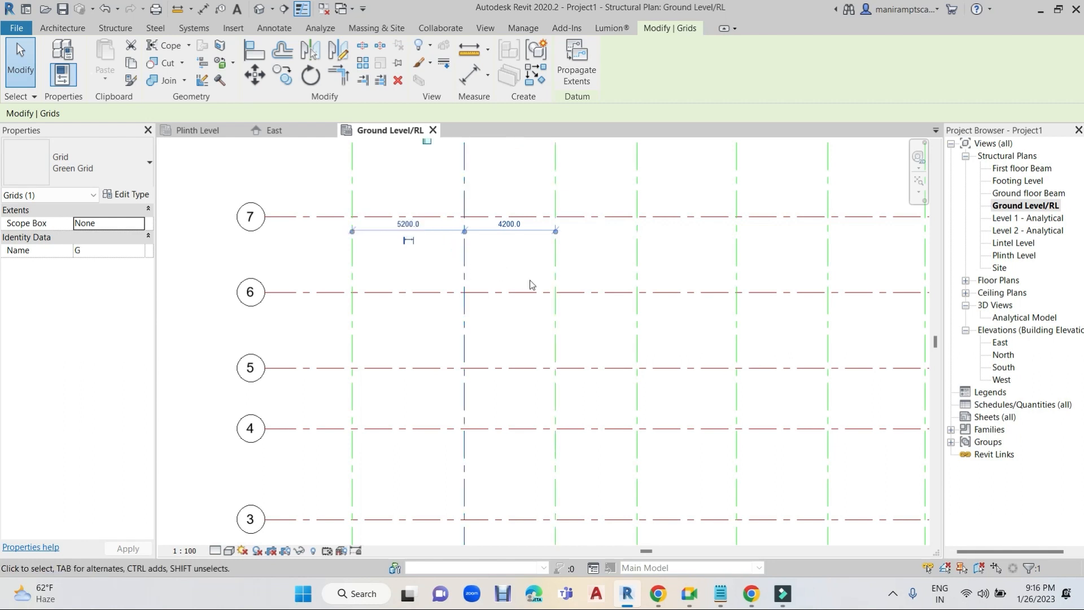
left_click(409, 241)
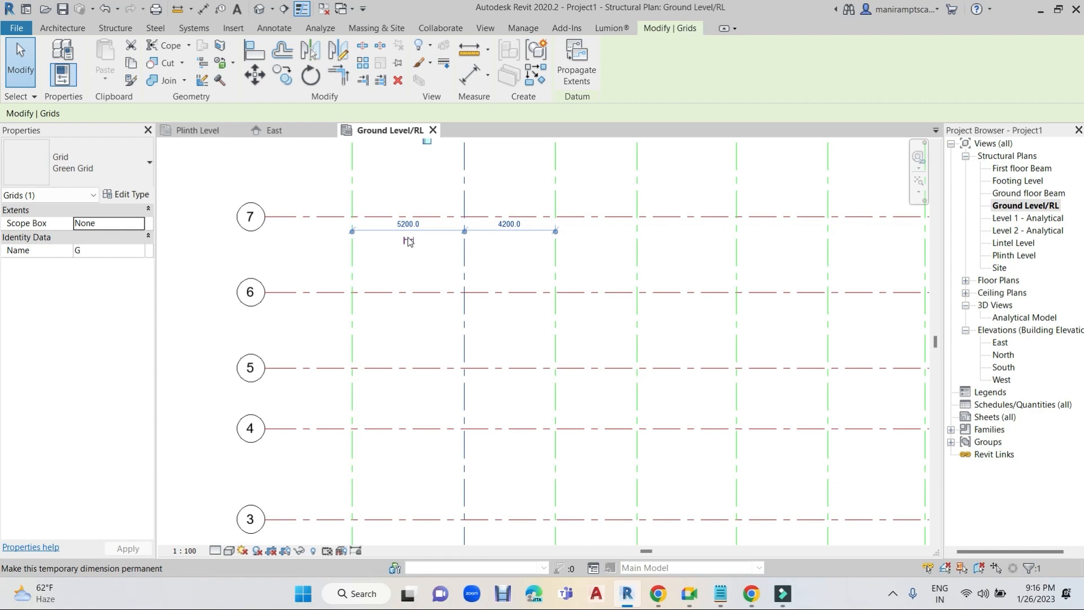
left_click(408, 242)
left_click(442, 239)
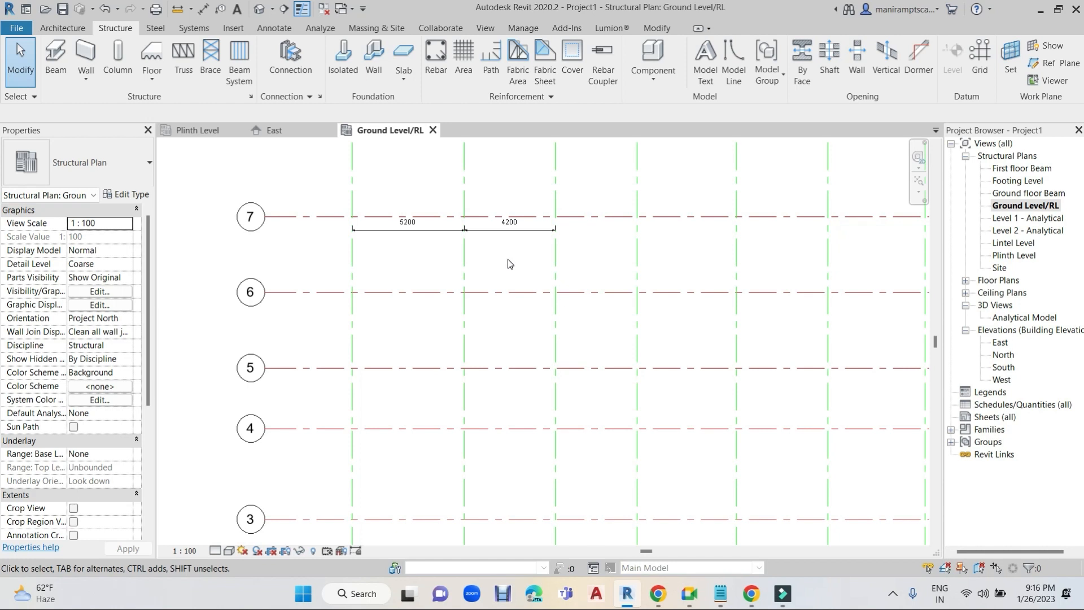
- Try the view scale at 1:500 and at 1:200
scroll(509, 263, "down", 3)
scroll(507, 264, "up", 2)
scroll(507, 264, "down", 2)
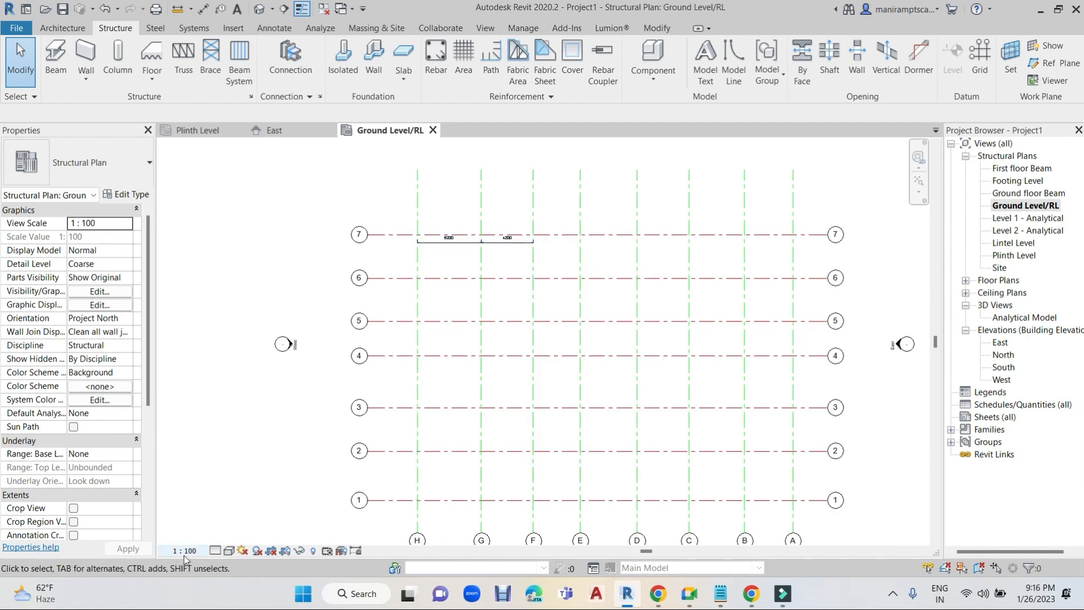
left_click(194, 552)
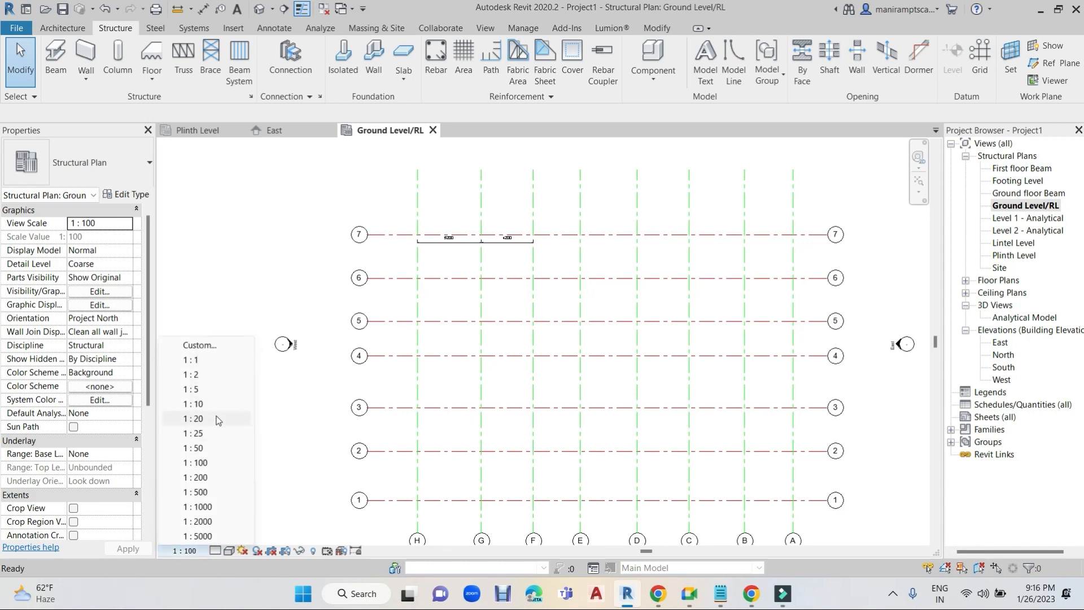
left_click(195, 492)
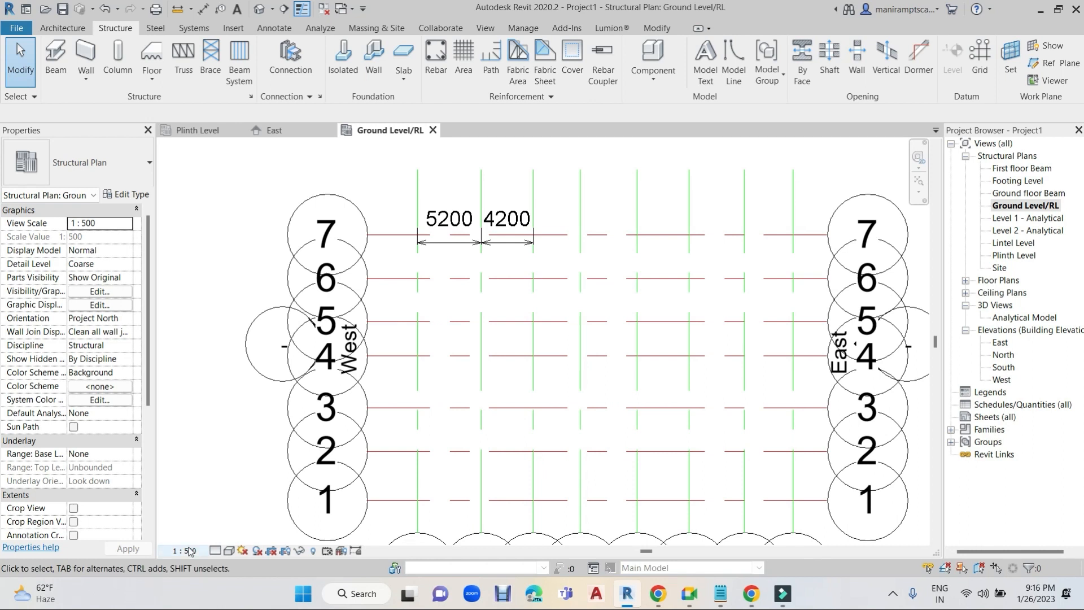
left_click(192, 551)
left_click(209, 484)
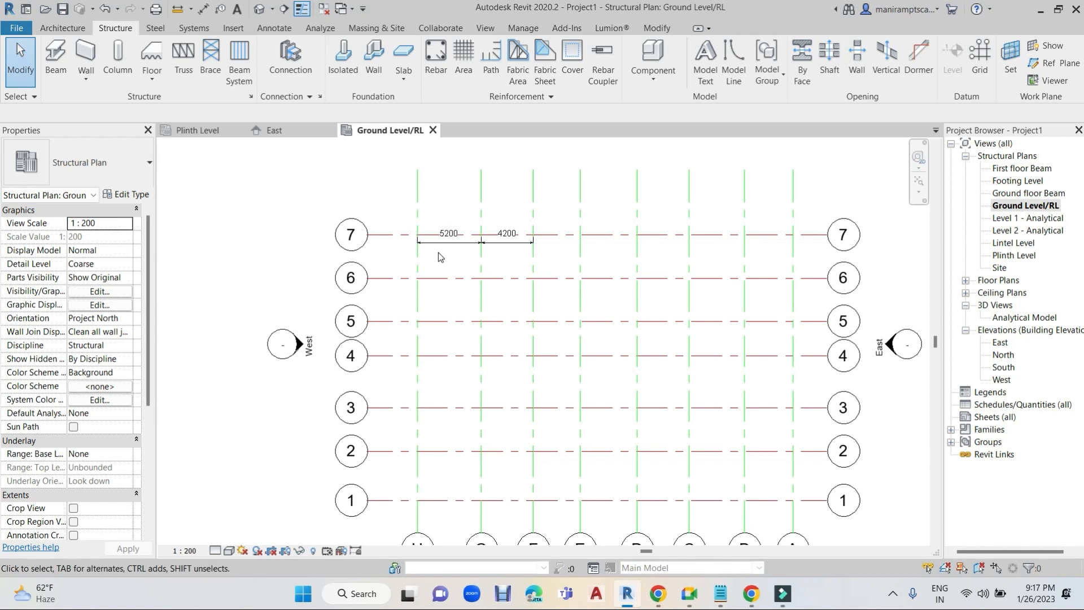
- Apply a custom view scale with a ratio of 1:150
left_click(190, 555)
left_click(201, 355)
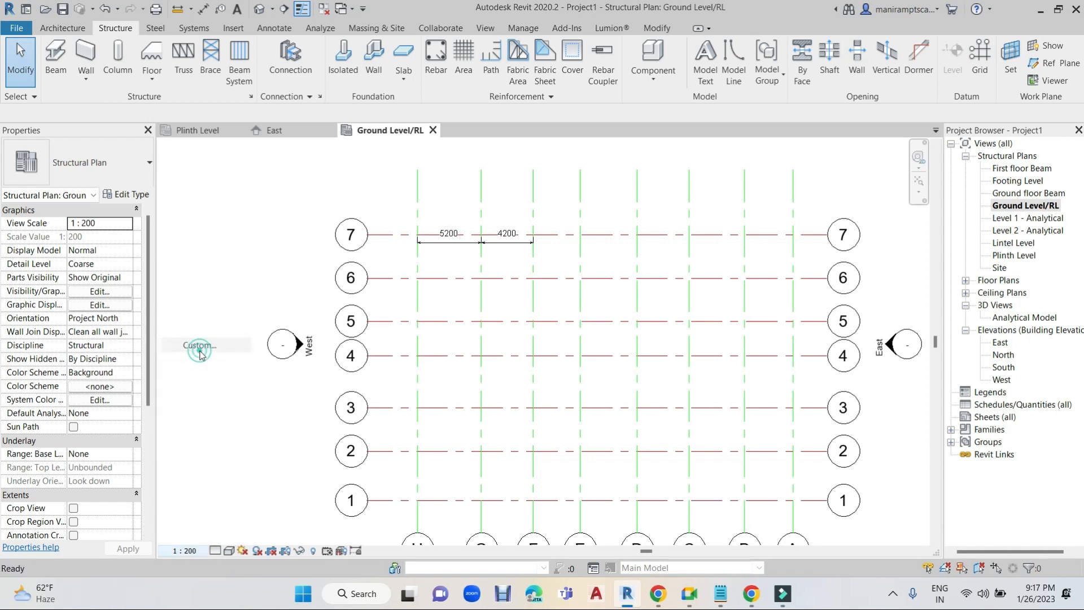
double_click(423, 219)
type("2")
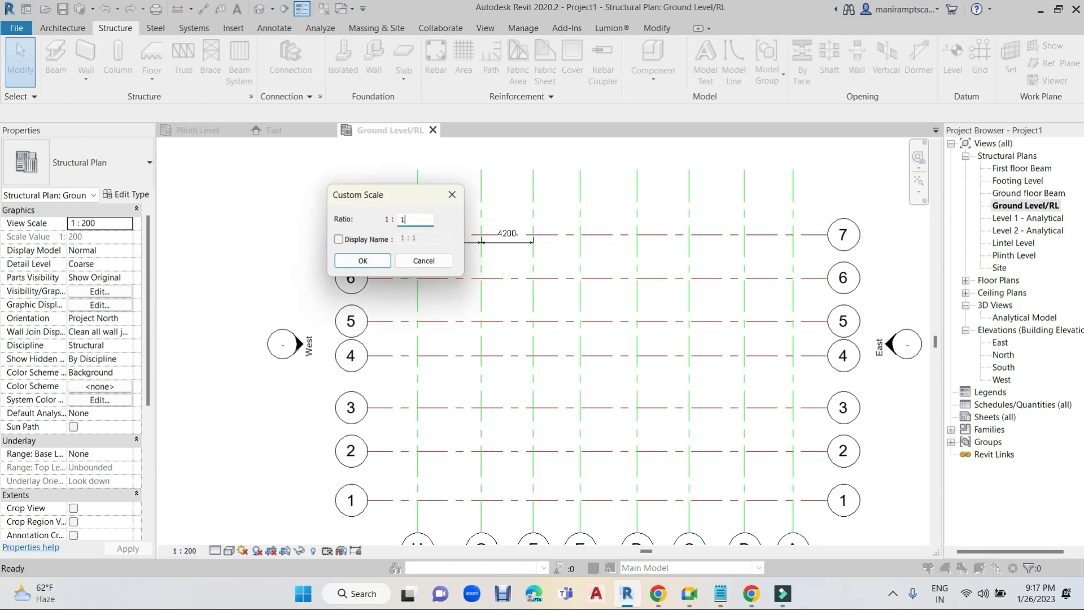
type("50")
key("Return")
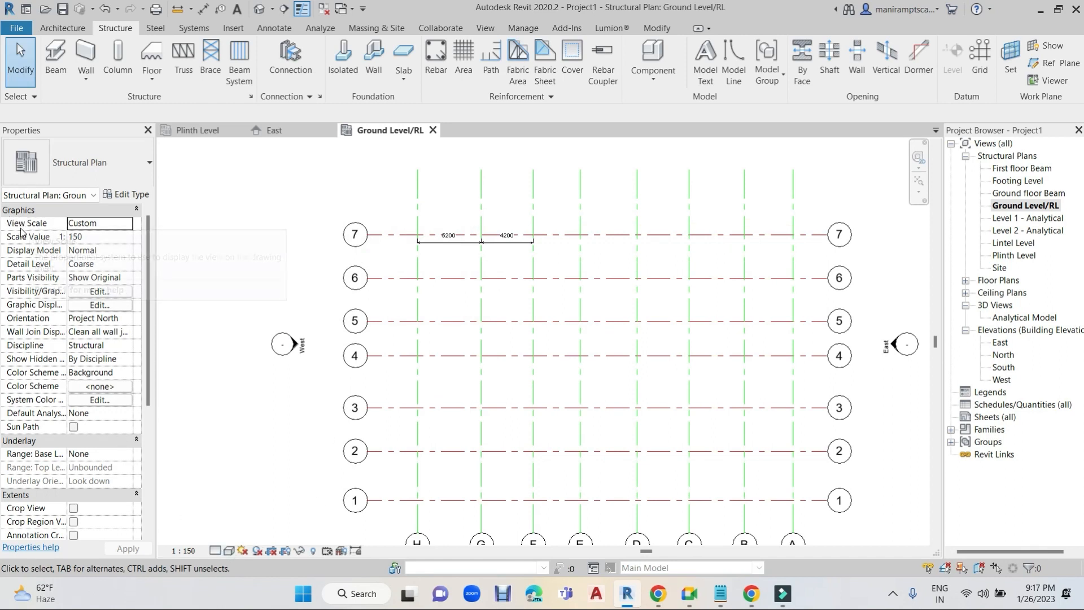
- Keep the view scale as Custom and set its scale value to 180
left_click(124, 229)
left_click(125, 224)
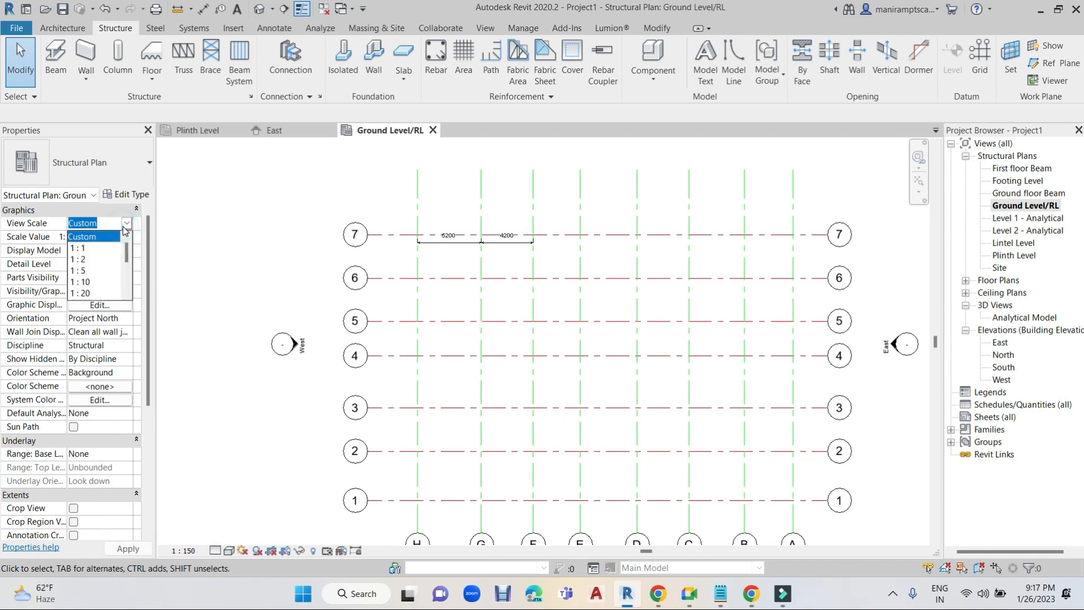
scroll(111, 273, "down", 1)
scroll(109, 270, "up", 3)
left_click(95, 238)
left_click(96, 237)
type("180")
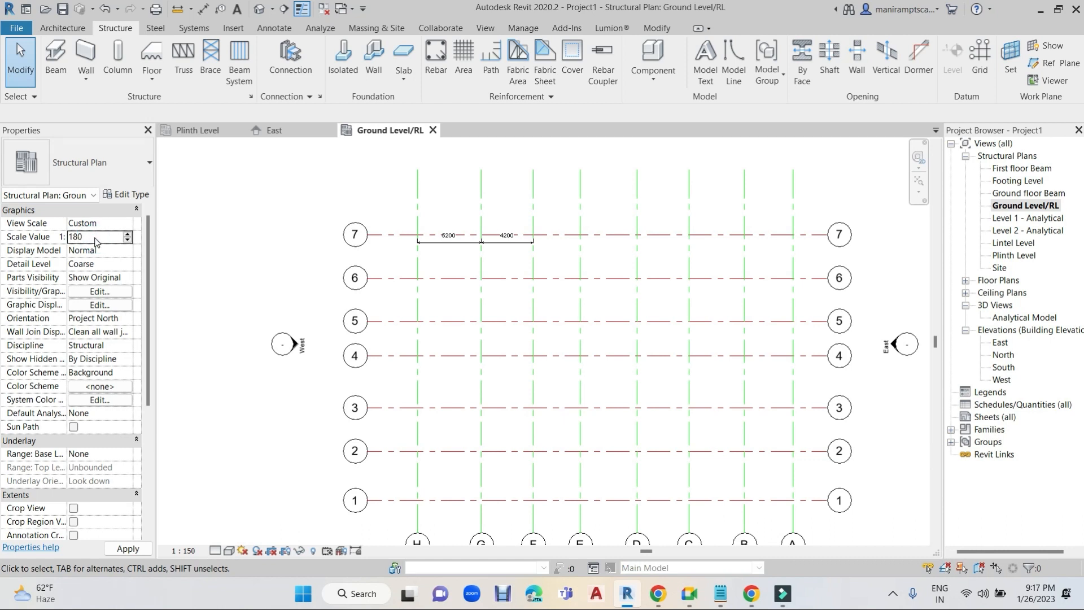
key("Return")
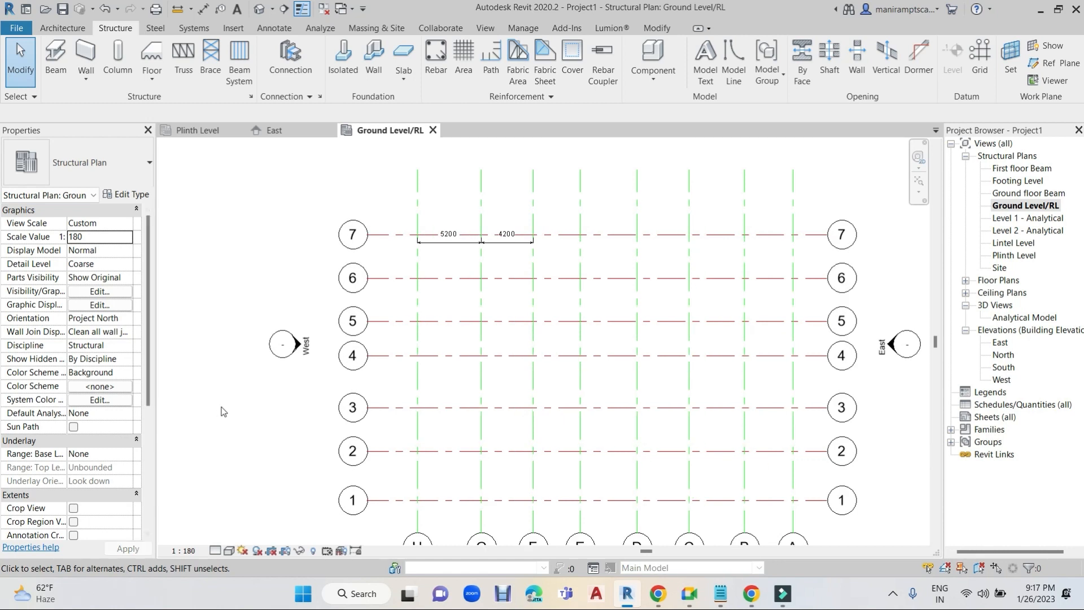
- Delete the permanent dimension string between grids H, G and F
scroll(486, 240, "up", 2)
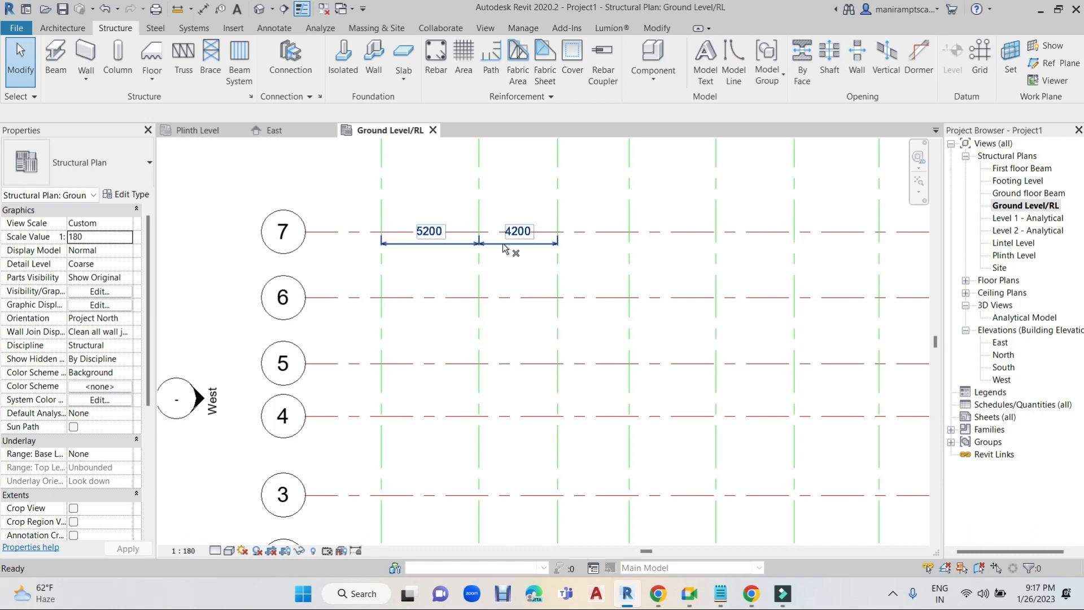
left_click(504, 248)
left_click(503, 244)
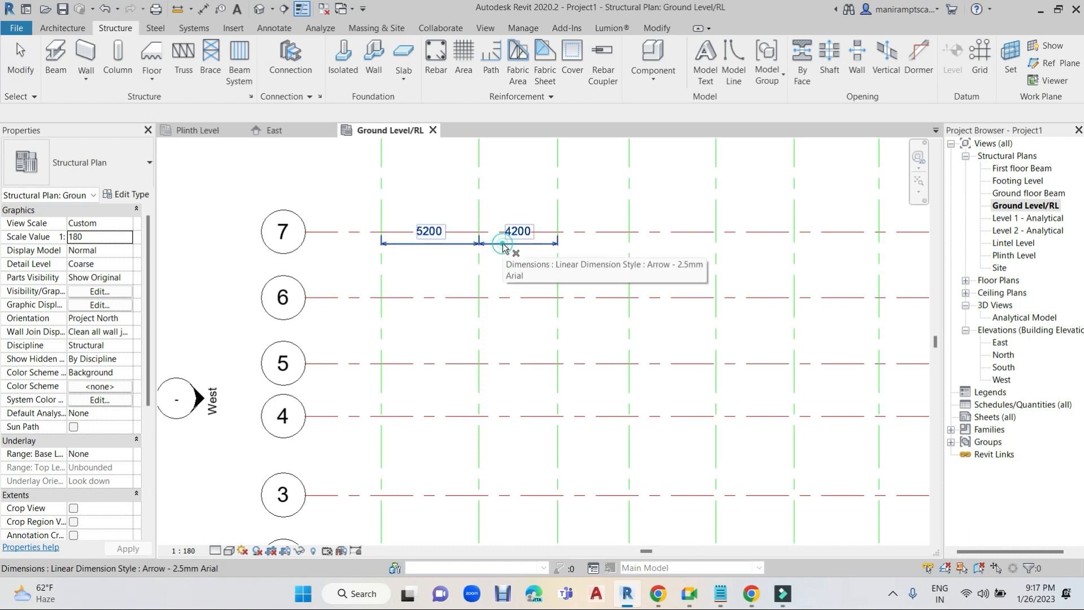
key("Escape")
left_click(505, 248)
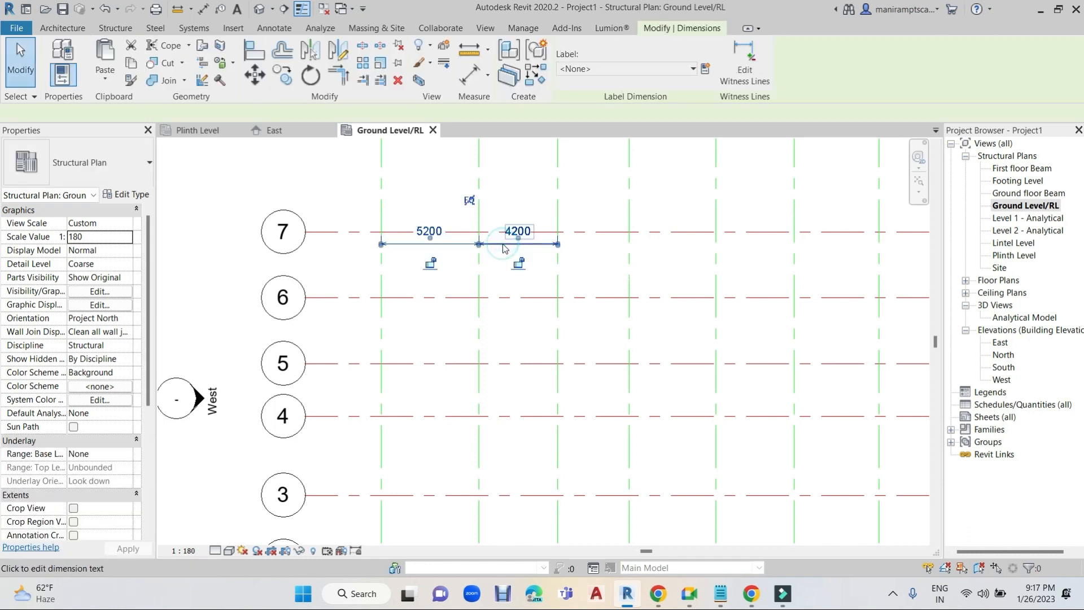
key("Delete")
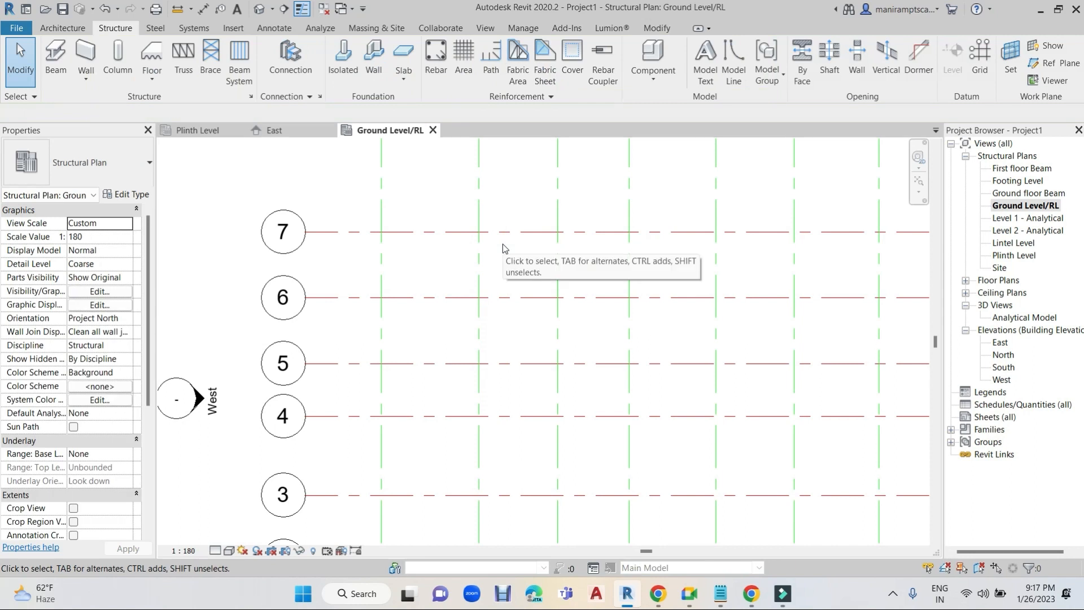
- Make the temporary dimensions from grid F to grids G and E permanent and select the resulting dimension string
scroll(504, 248, "down", 3)
scroll(506, 256, "up", 2)
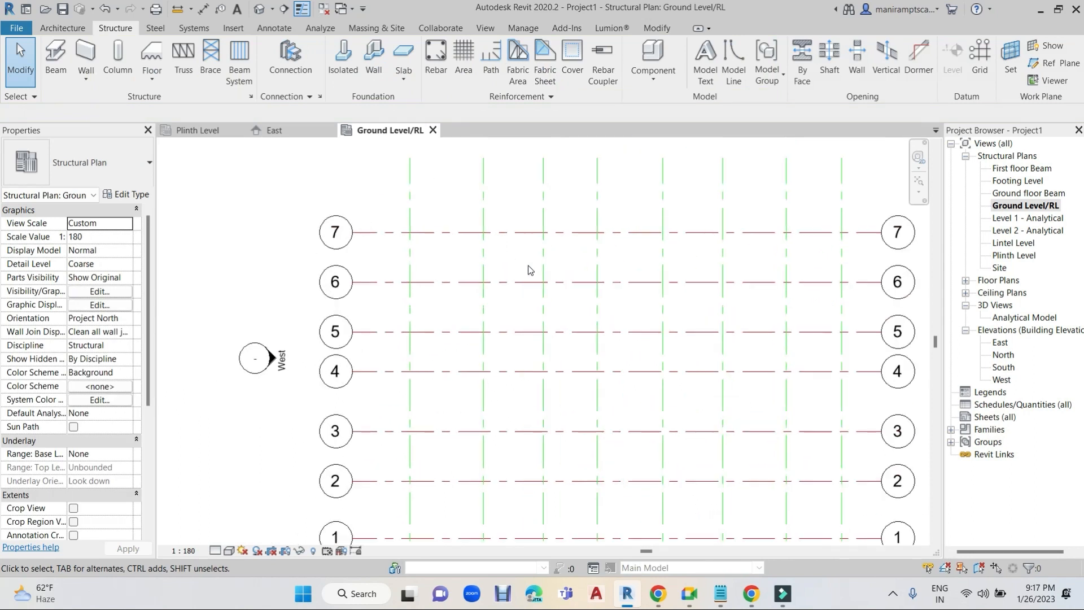
left_click(540, 261)
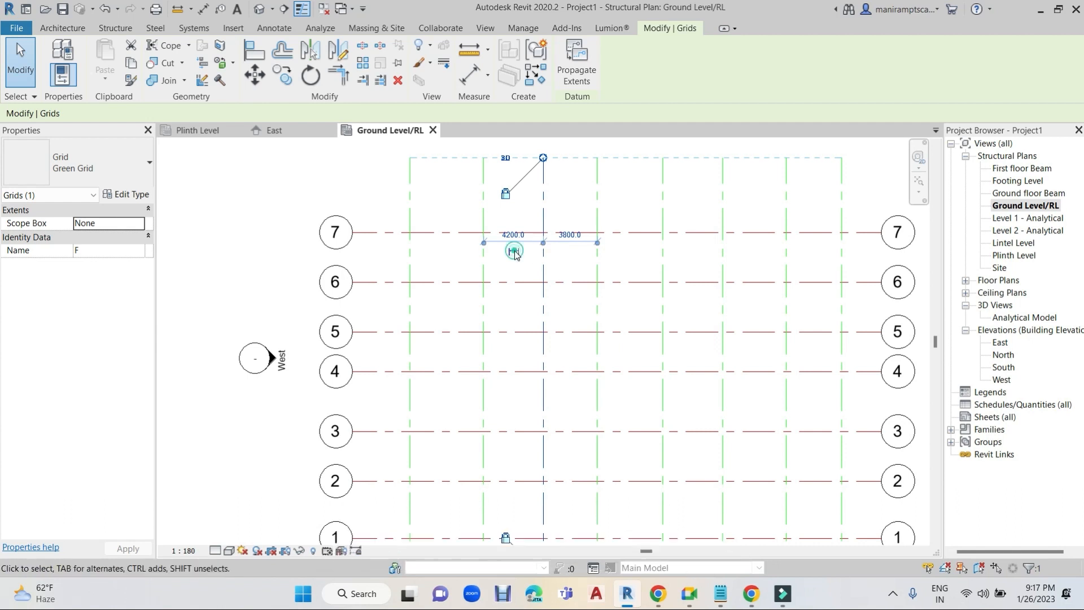
left_click(569, 242)
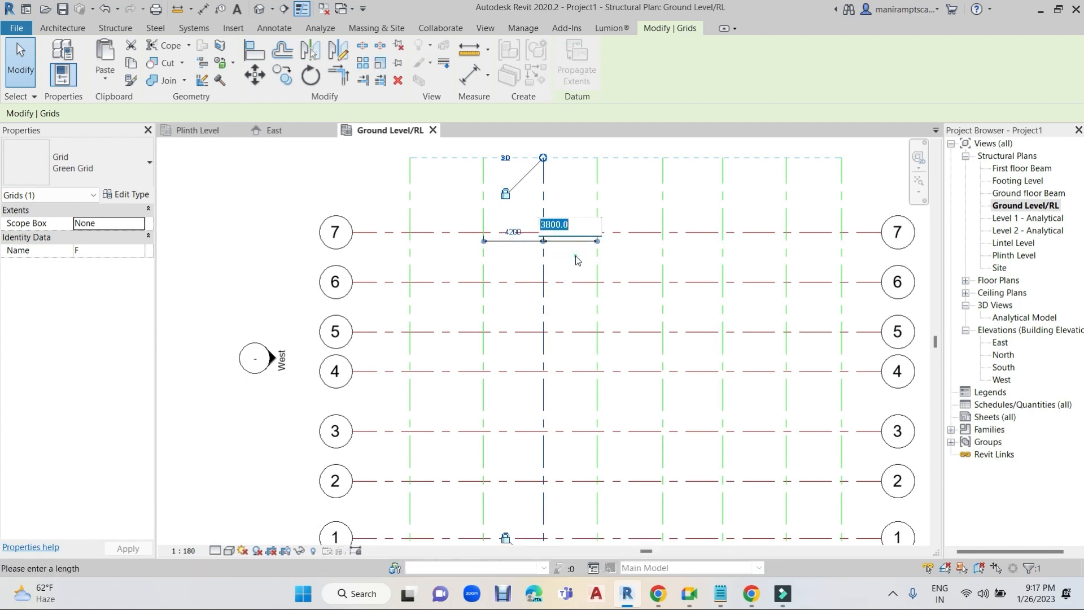
left_click(528, 267)
left_click(532, 242)
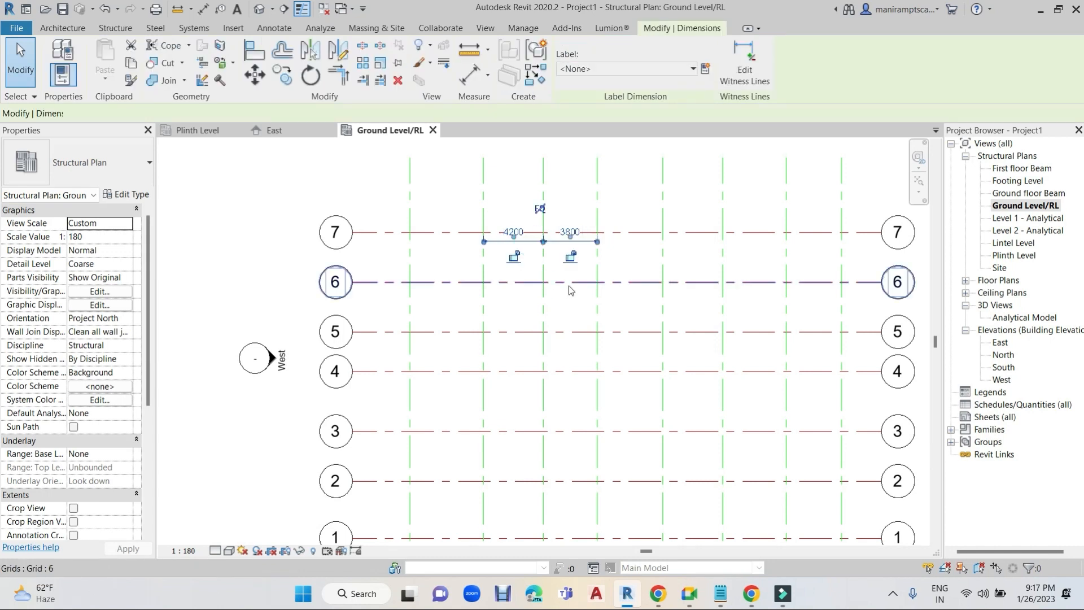
- Apply the EQ constraint to the dimension string so grid F is equally spaced between grids G and E, and check the grids
left_click(540, 211)
left_click(536, 277)
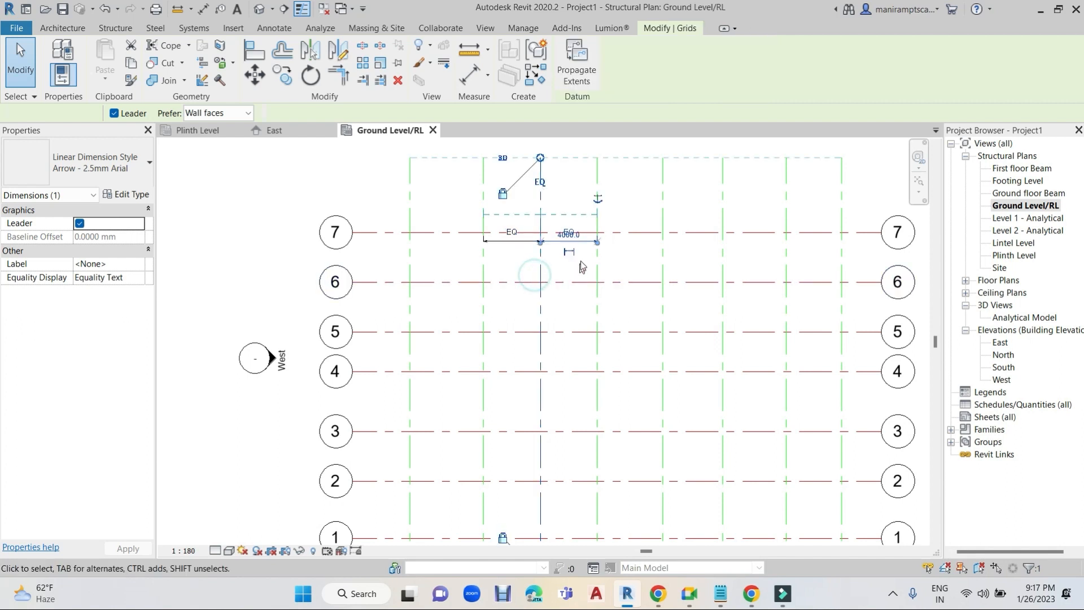
left_click(602, 282)
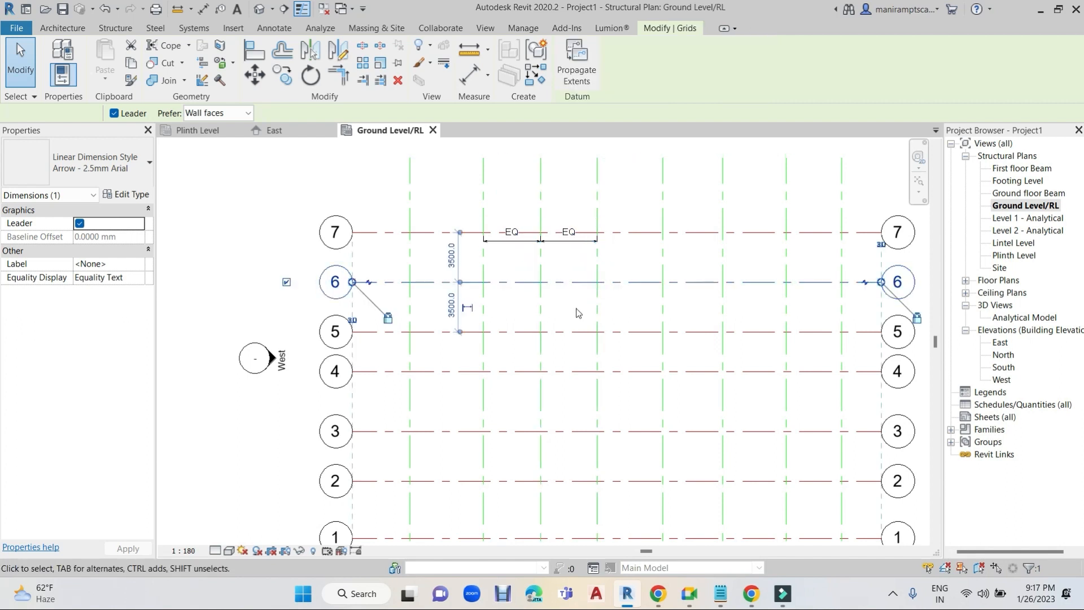
- Delete the EQ dimension string between grids G, F and E, leaving the grids constrained
left_click(542, 270)
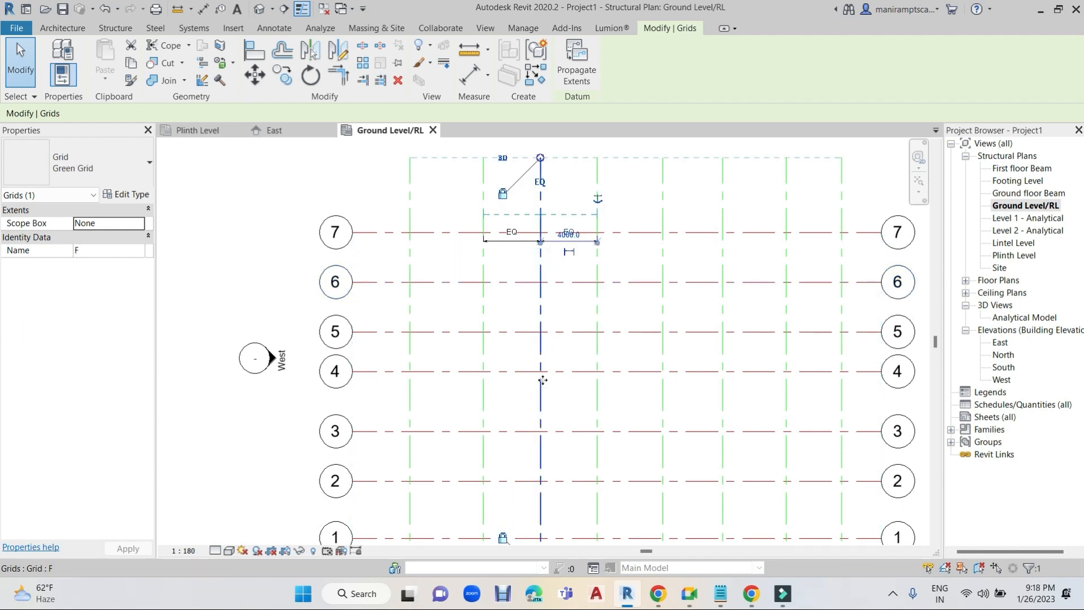
left_click(649, 283)
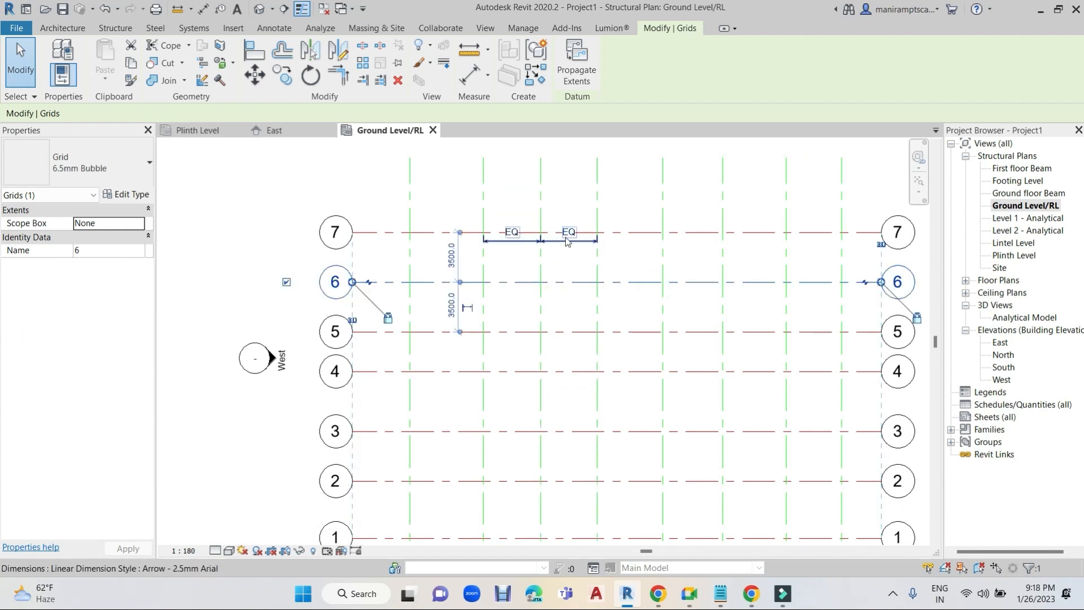
left_click(580, 176)
scroll(582, 178, "down", 4)
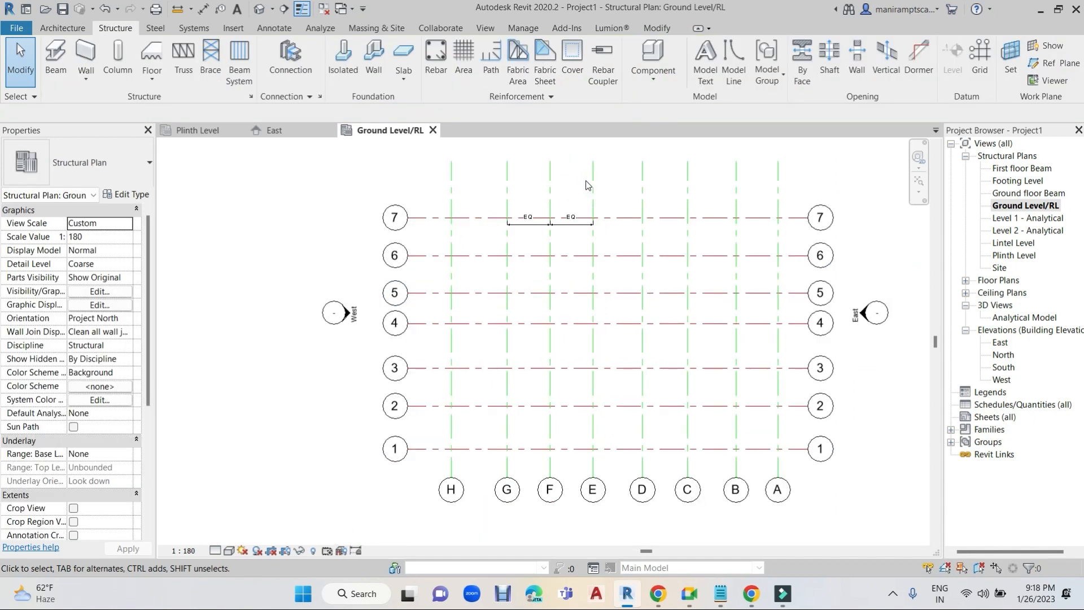
scroll(574, 224, "up", 2)
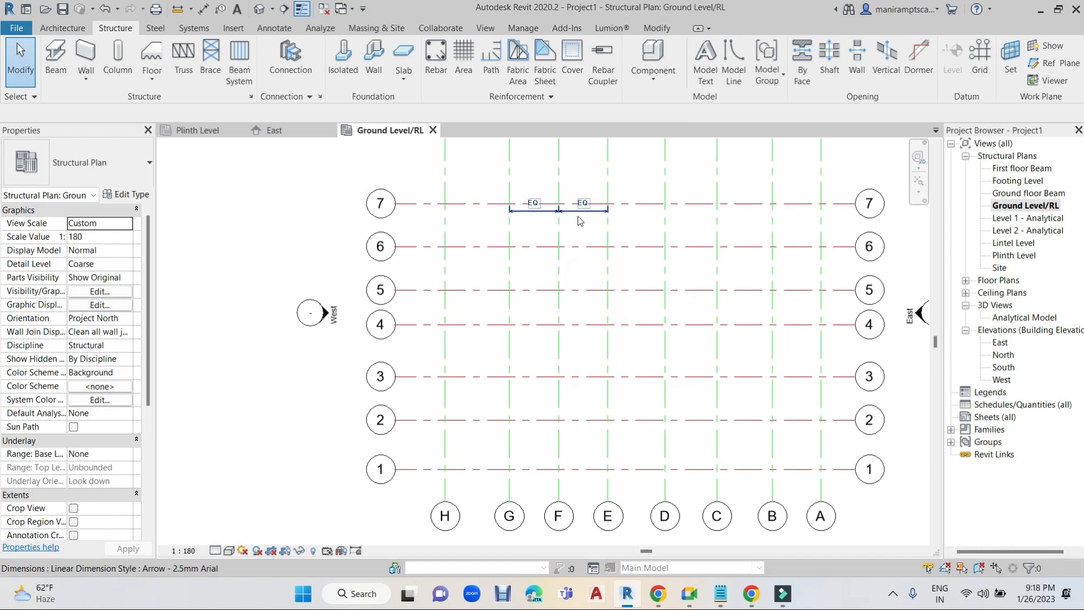
left_click(581, 218)
key("Delete")
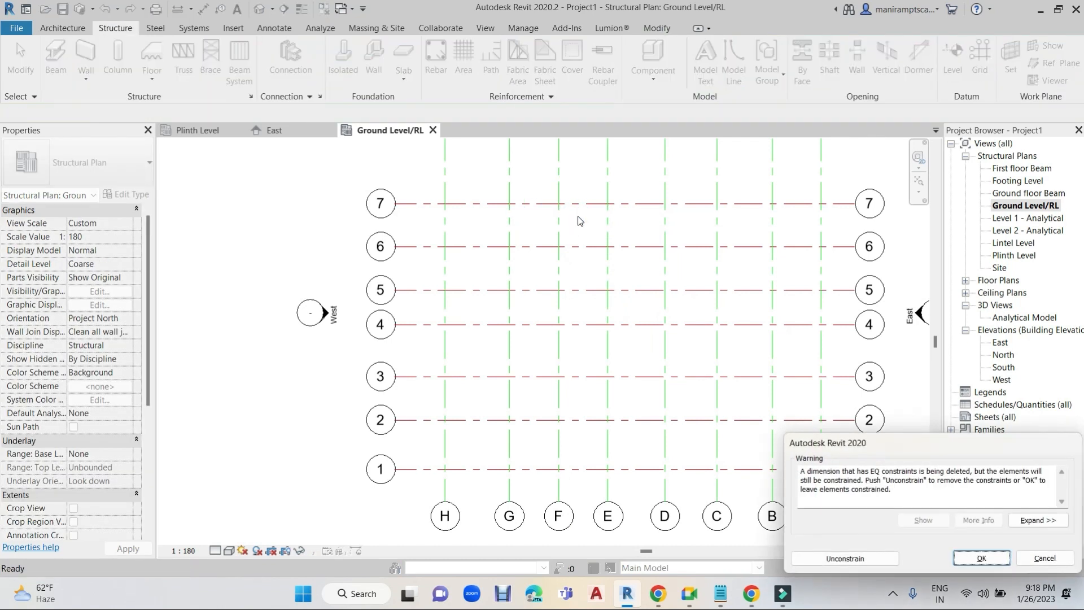
left_click(981, 558)
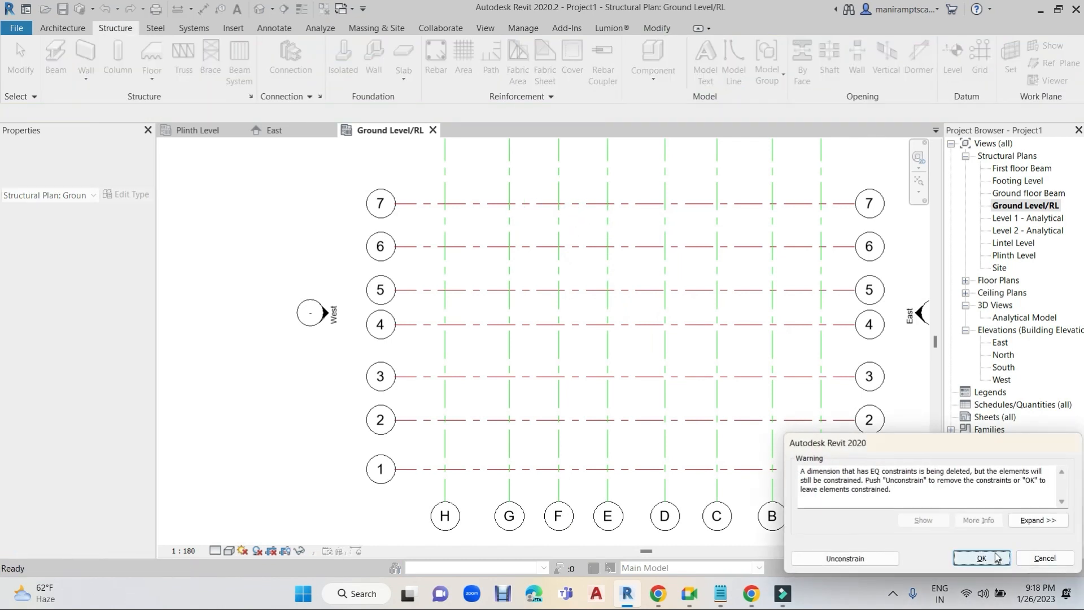
- Make the temporary dimensions from grid D to grids E and C permanent
scroll(610, 296, "down", 3)
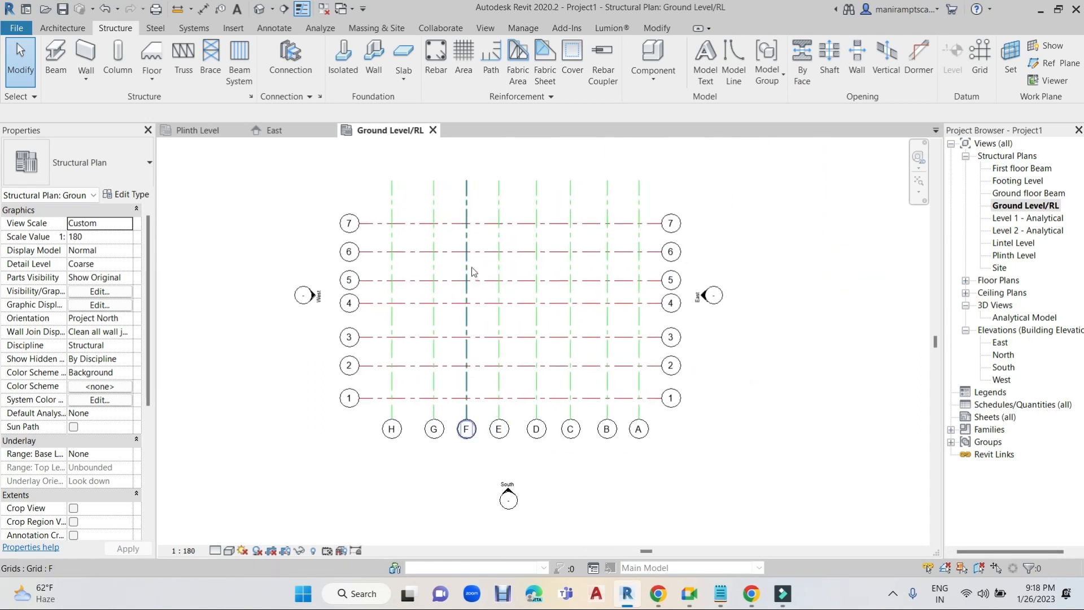
scroll(539, 246, "up", 2)
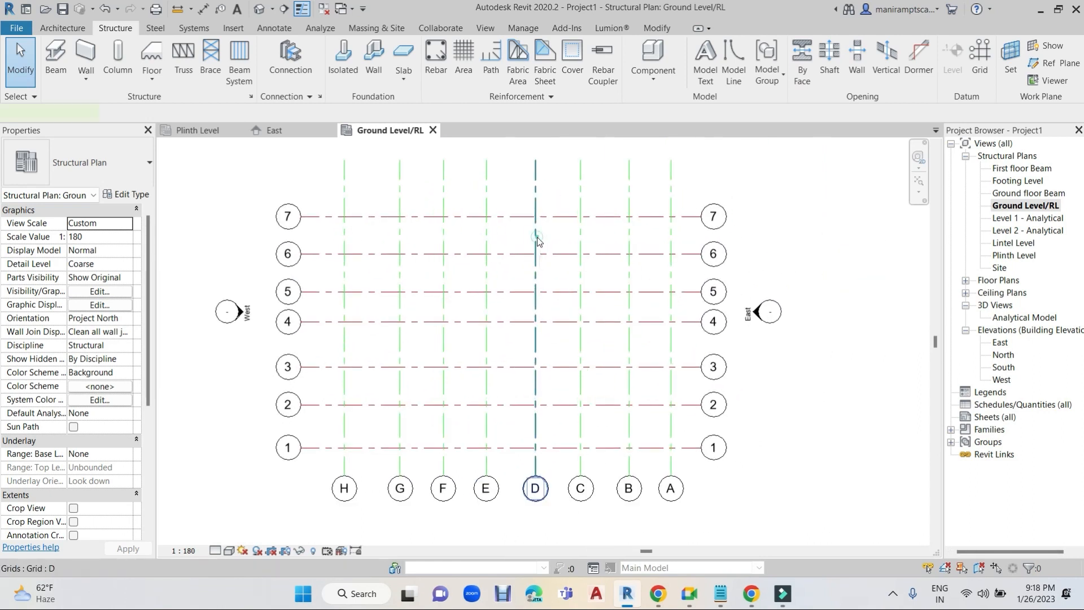
left_click(537, 243)
left_click(510, 233)
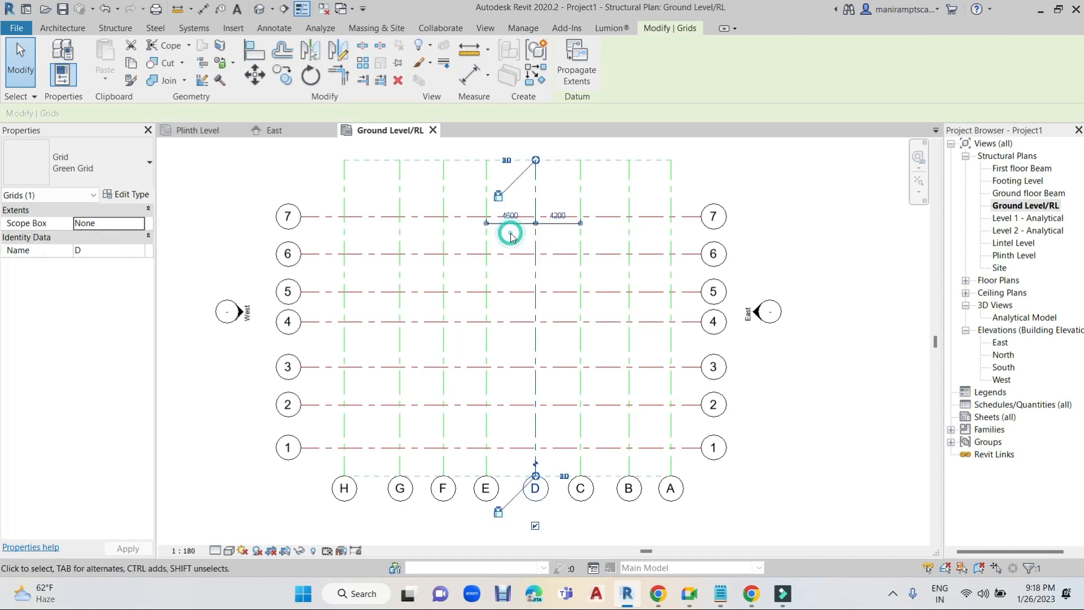
left_click(780, 224)
scroll(542, 224, "up", 4)
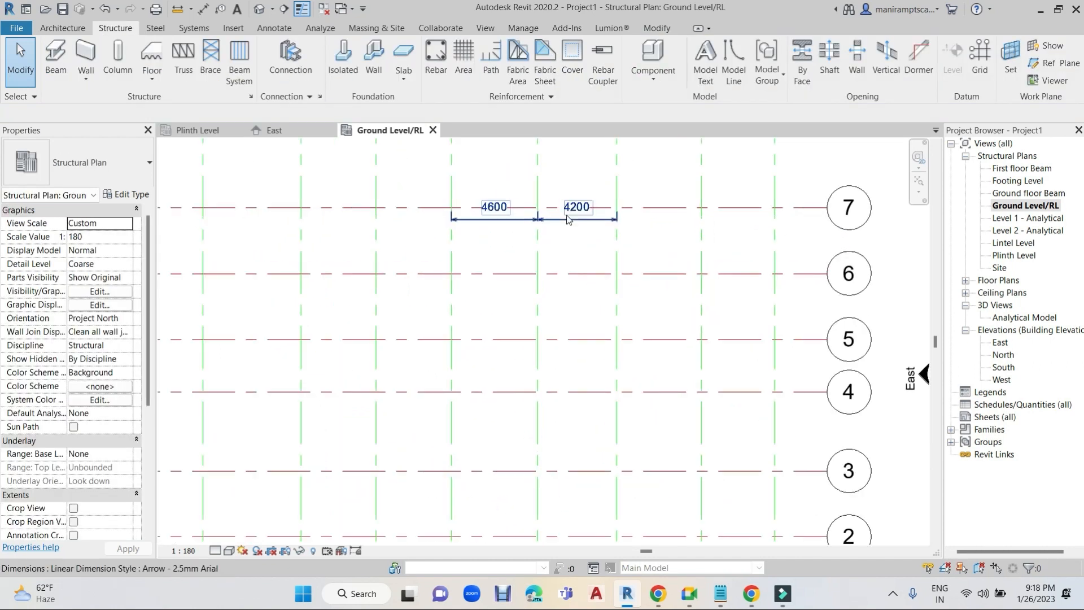
middle_click_drag(595, 250, 606, 273)
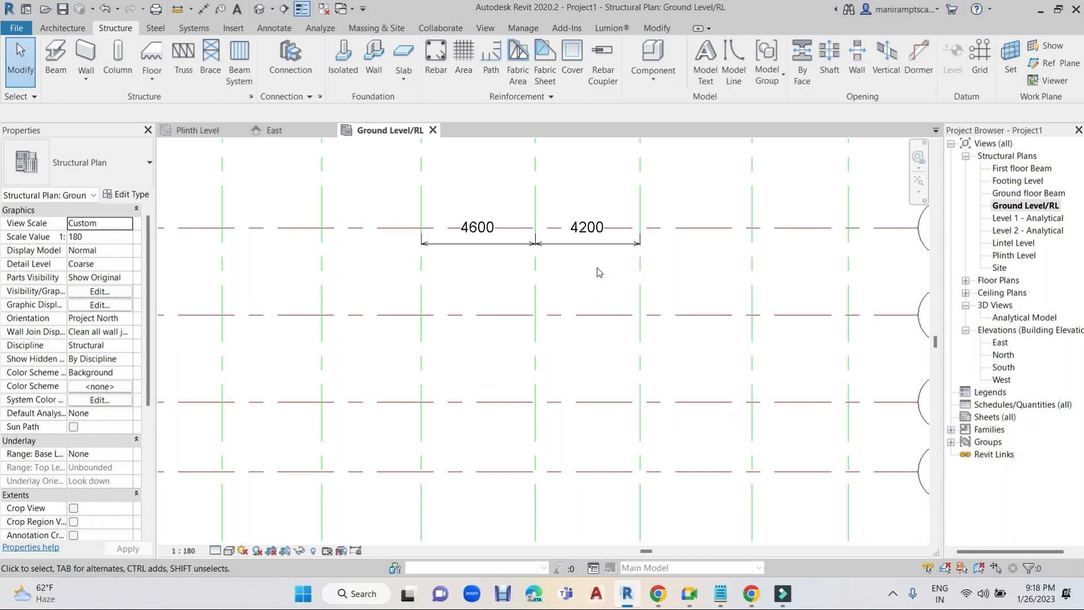
- Set the rounding of the project's length units to 3 decimal places and apply the project units
left_click(485, 29)
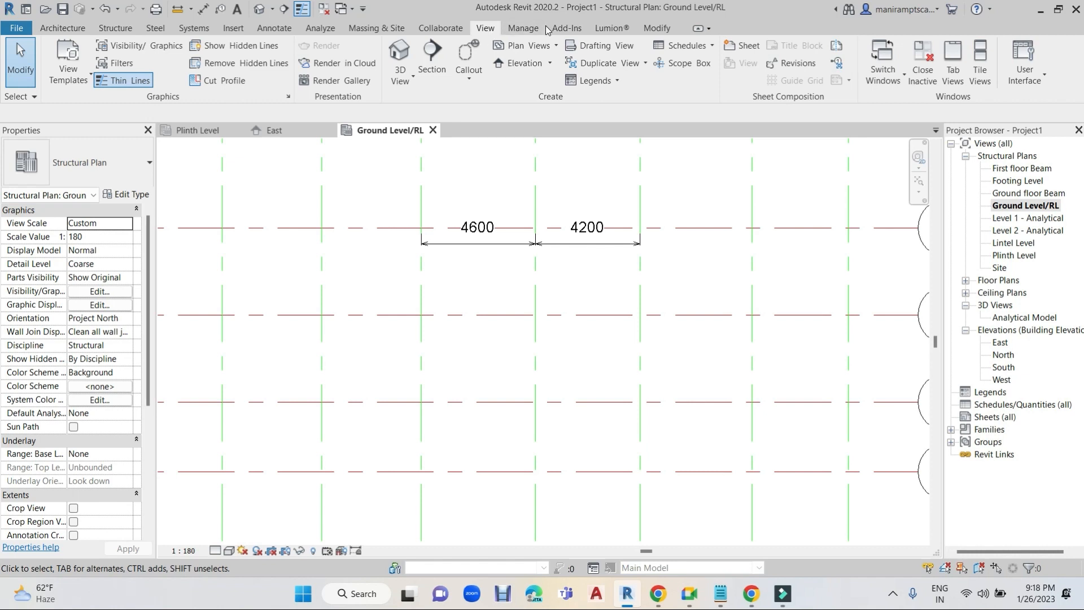
left_click(528, 29)
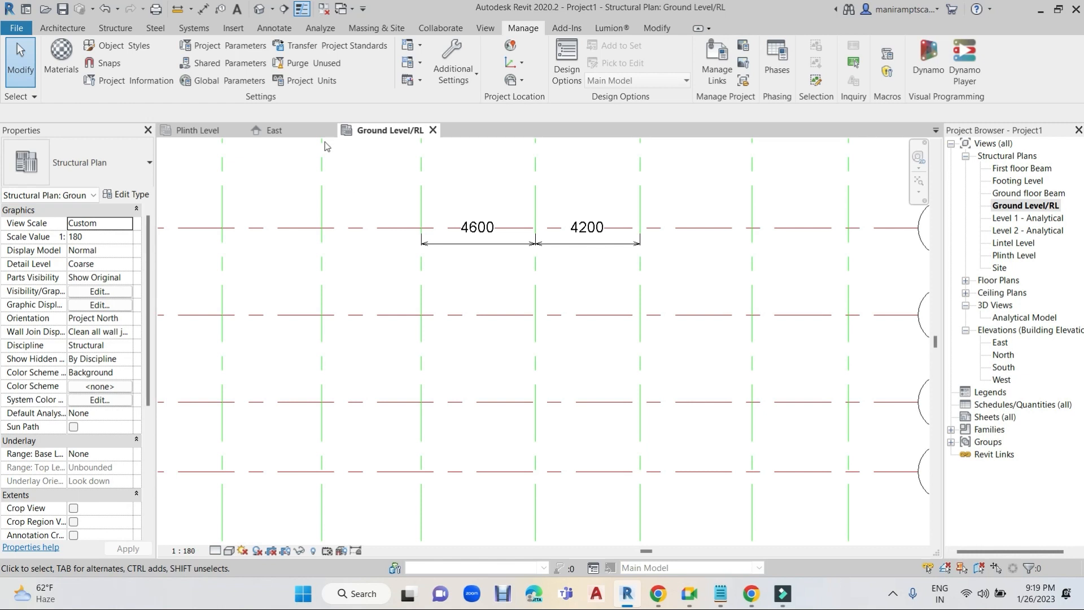
left_click(317, 84)
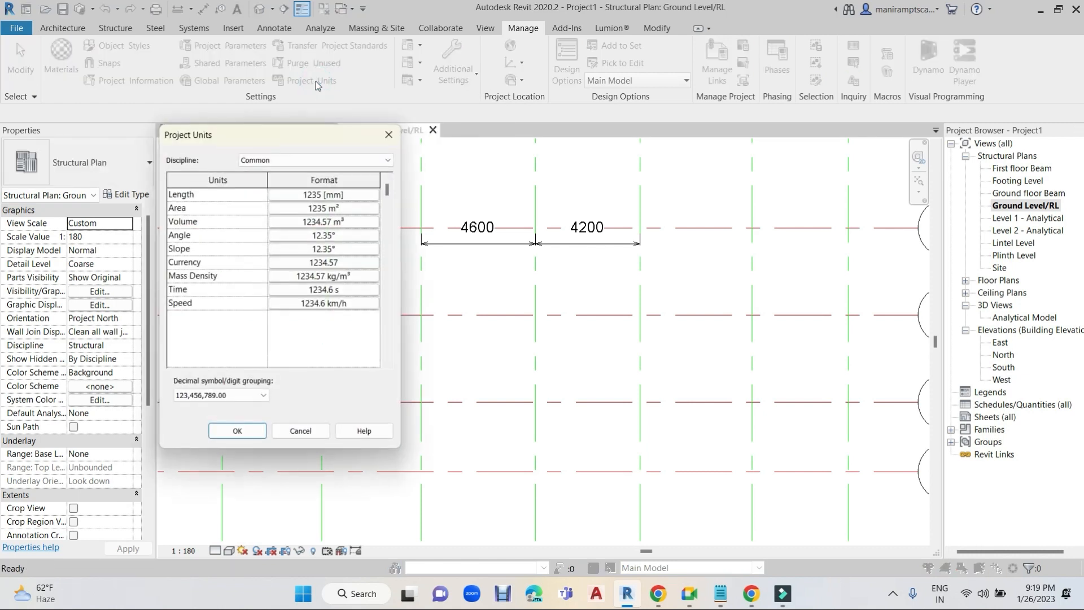
left_click_drag(314, 136, 276, 77)
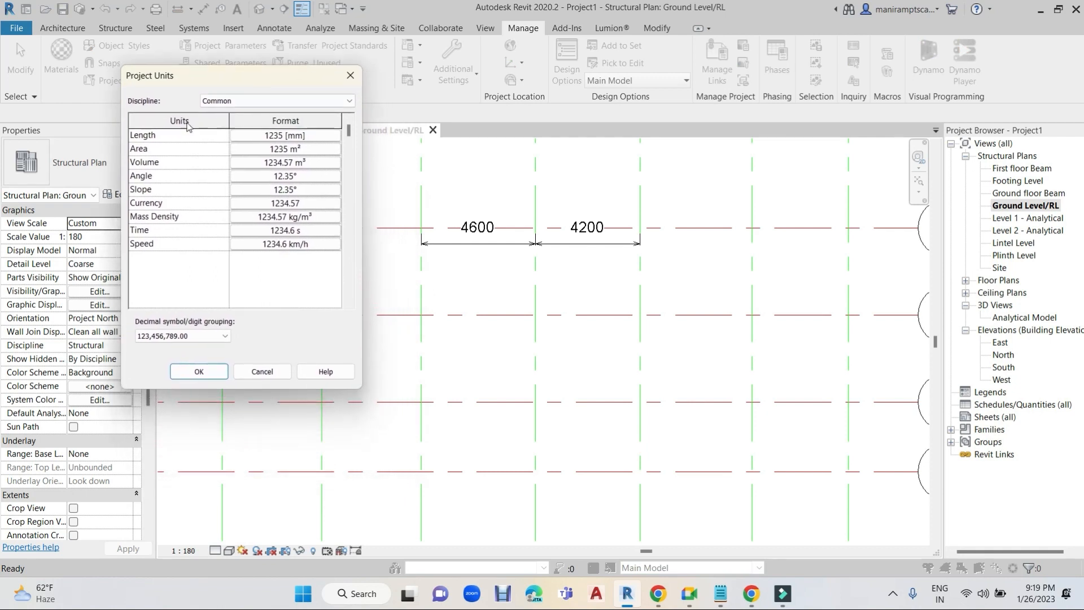
left_click(140, 137)
left_click(142, 150)
left_click(145, 163)
left_click(300, 137)
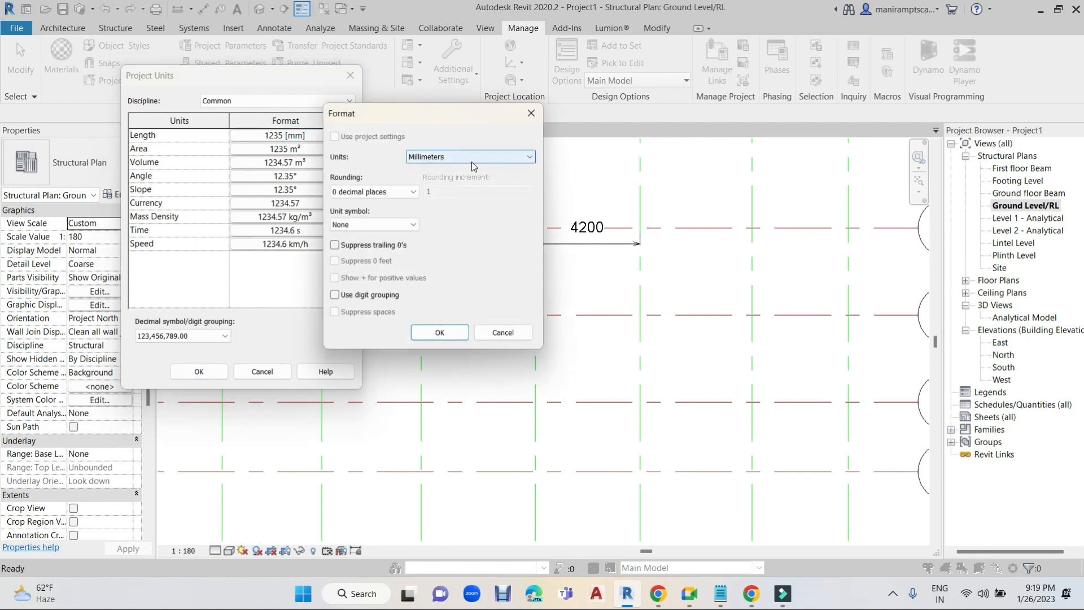
left_click(374, 191)
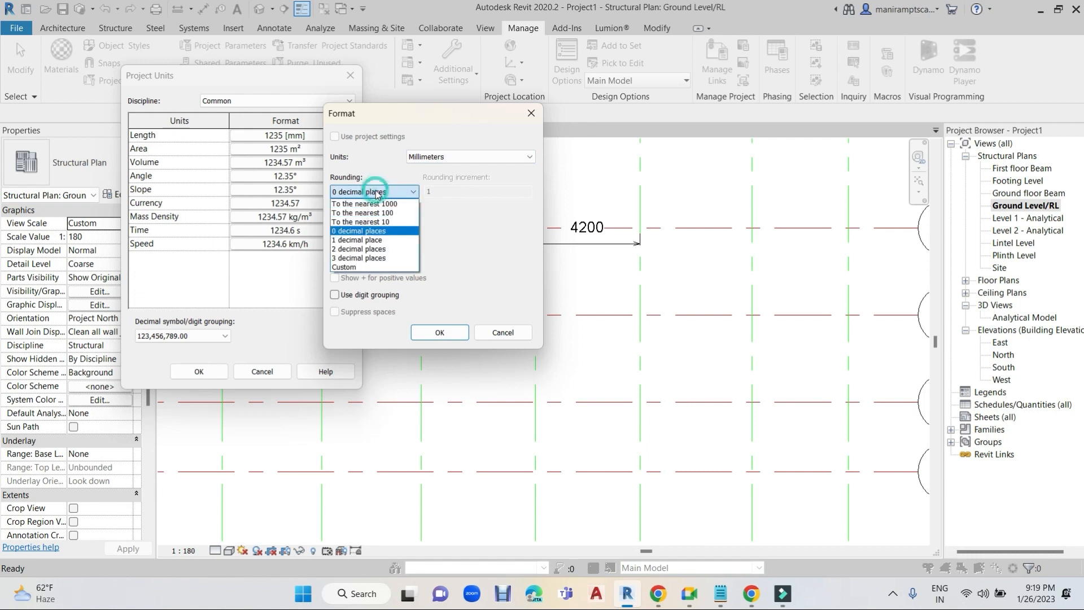
left_click(360, 240)
left_click(376, 192)
left_click(352, 259)
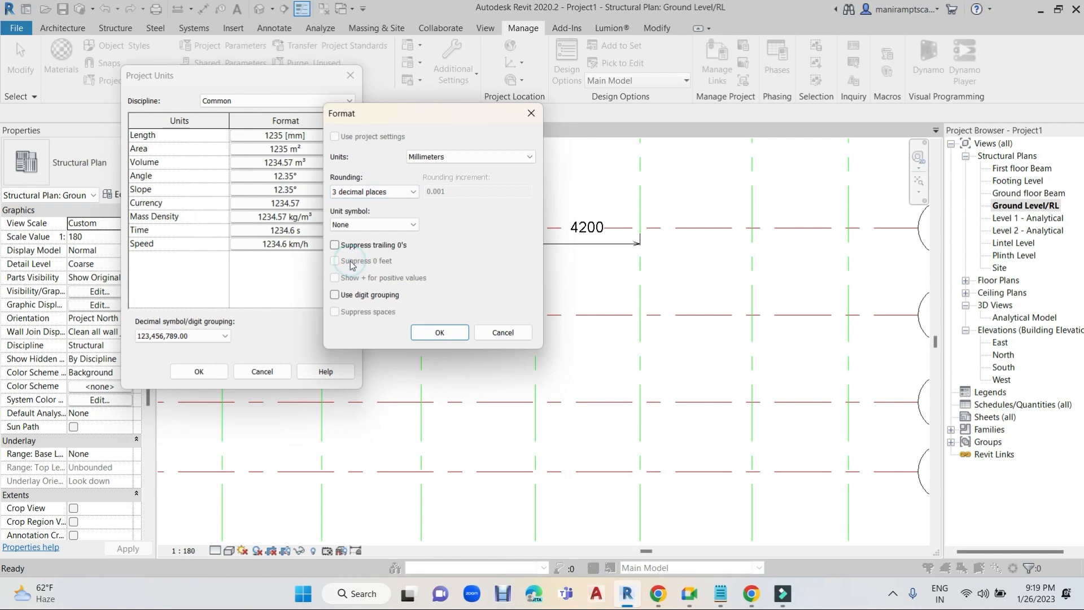
left_click(432, 330)
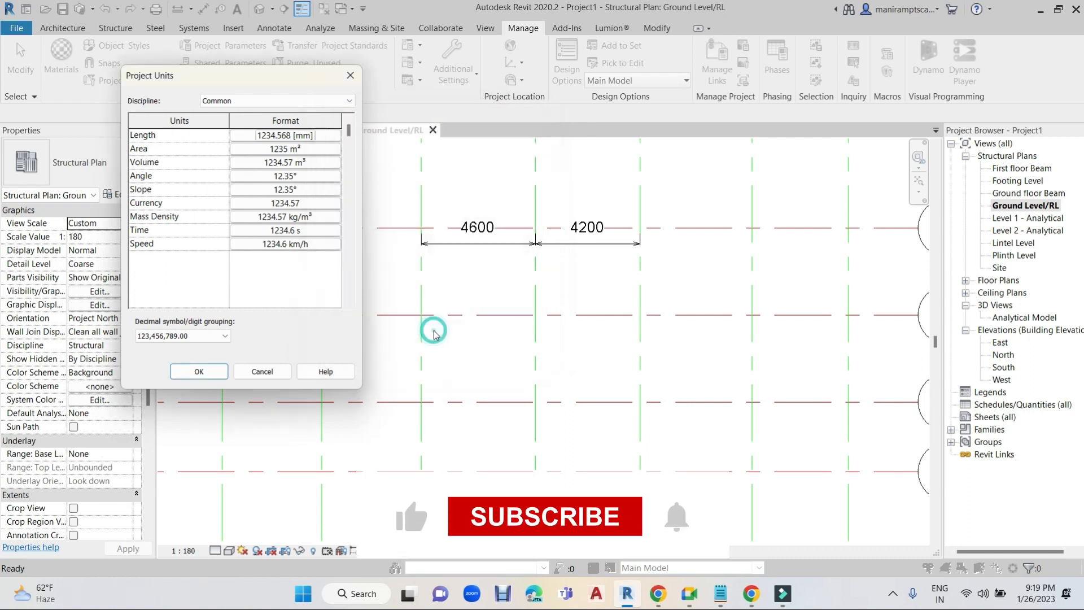
left_click(198, 371)
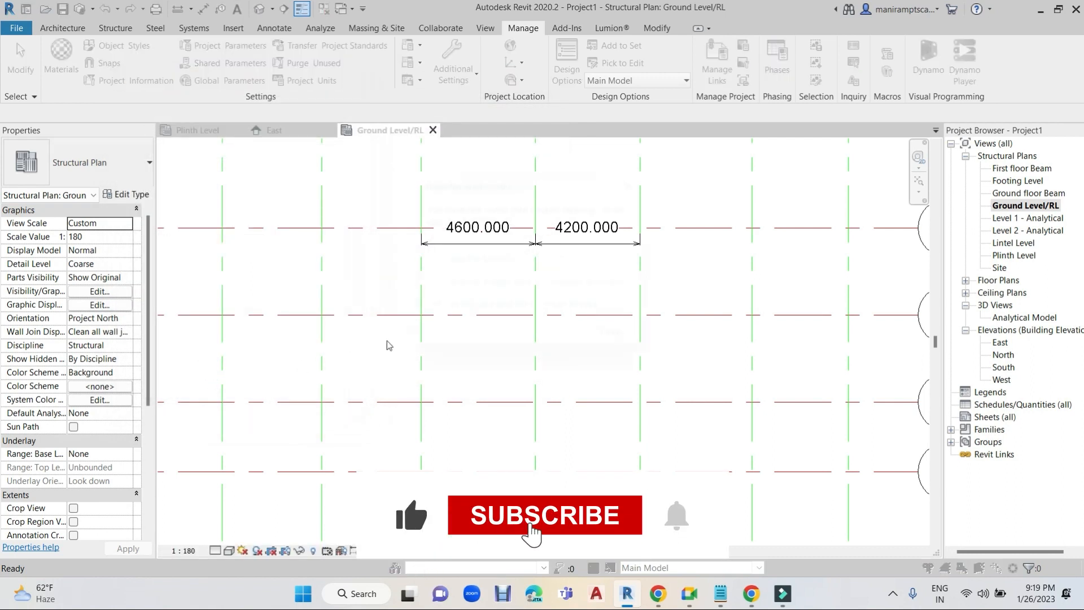
- Set the project length format to 0 decimal places with the mm unit symbol and apply it
left_click(655, 175)
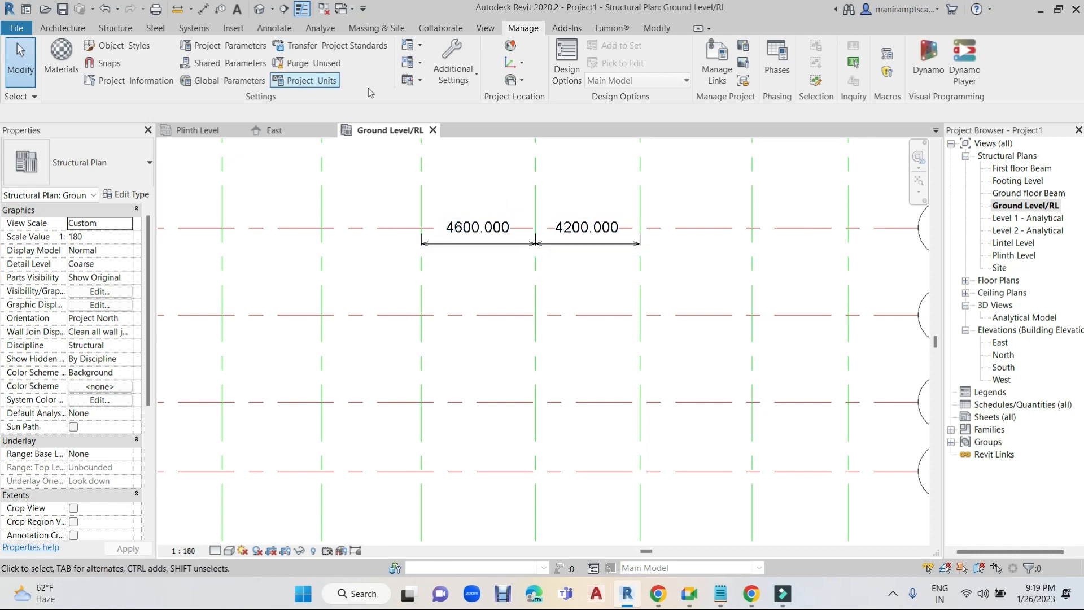
left_click(325, 79)
left_click(293, 136)
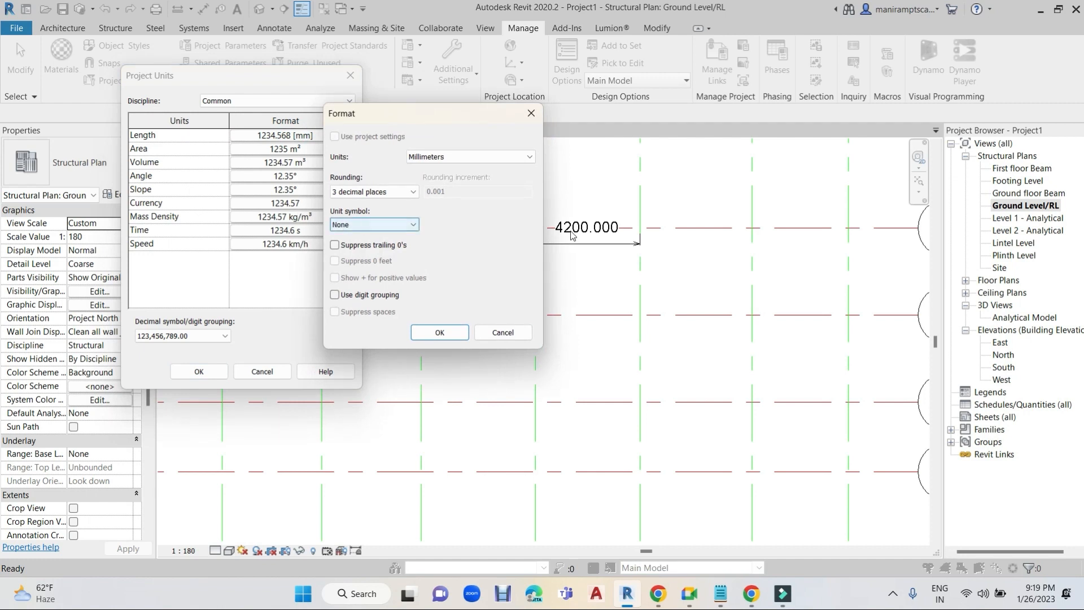
left_click(392, 192)
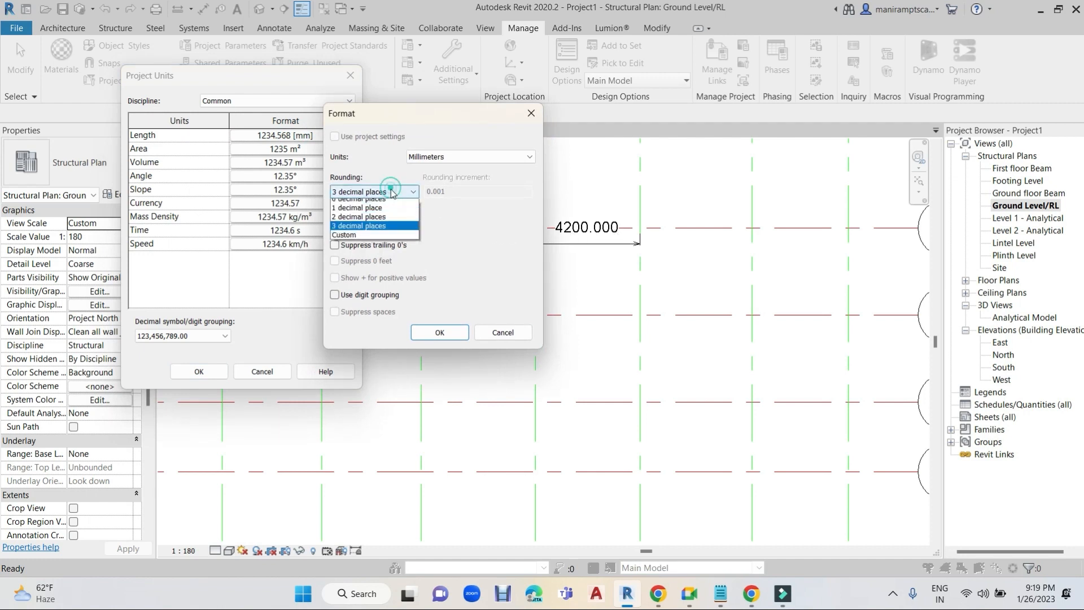
left_click(365, 234)
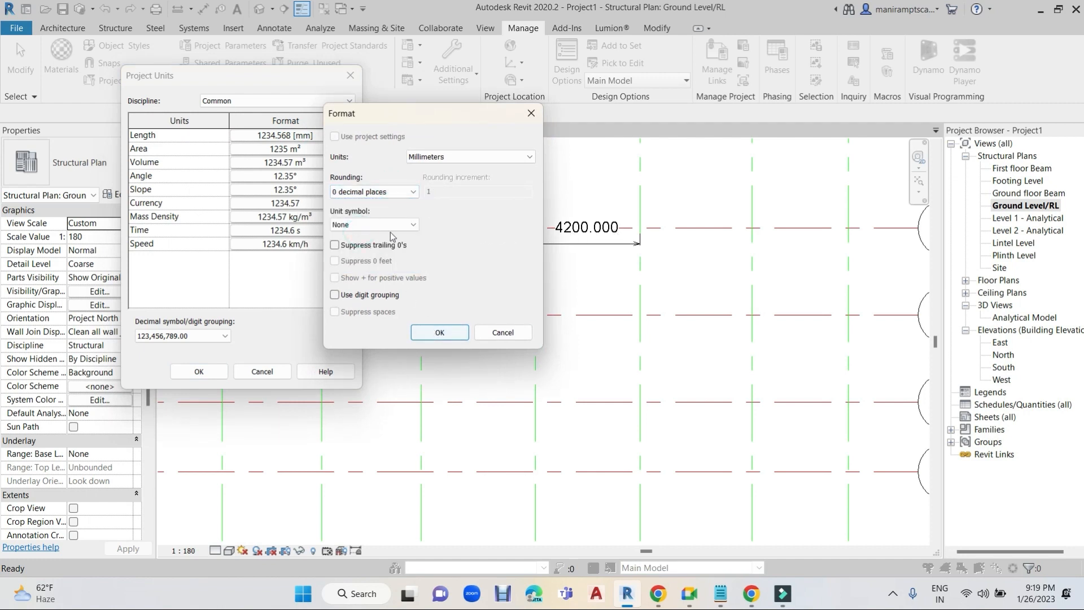
left_click(374, 225)
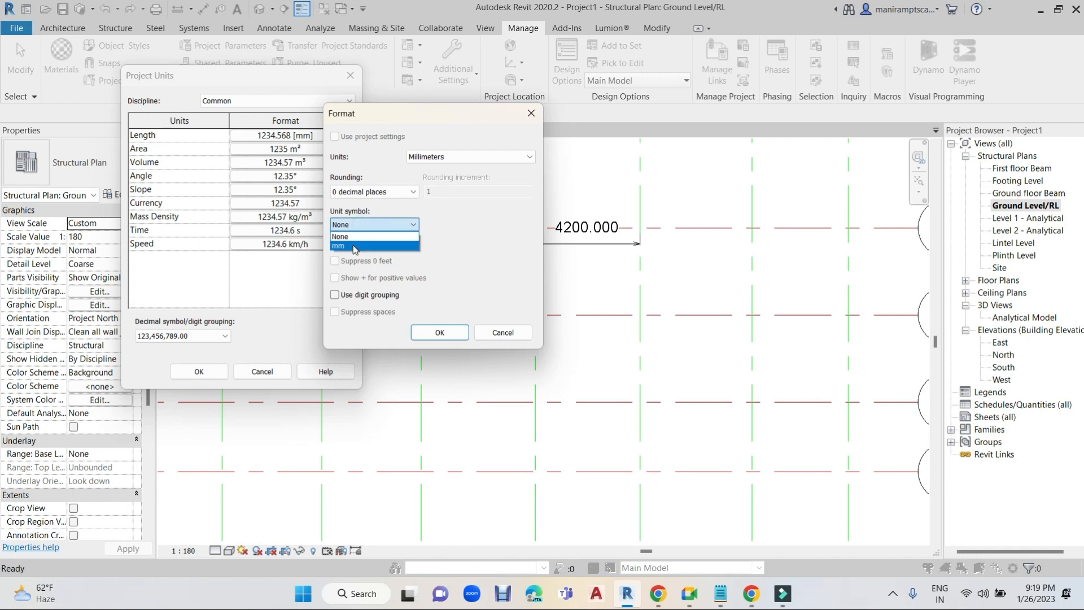
left_click(354, 247)
left_click(439, 332)
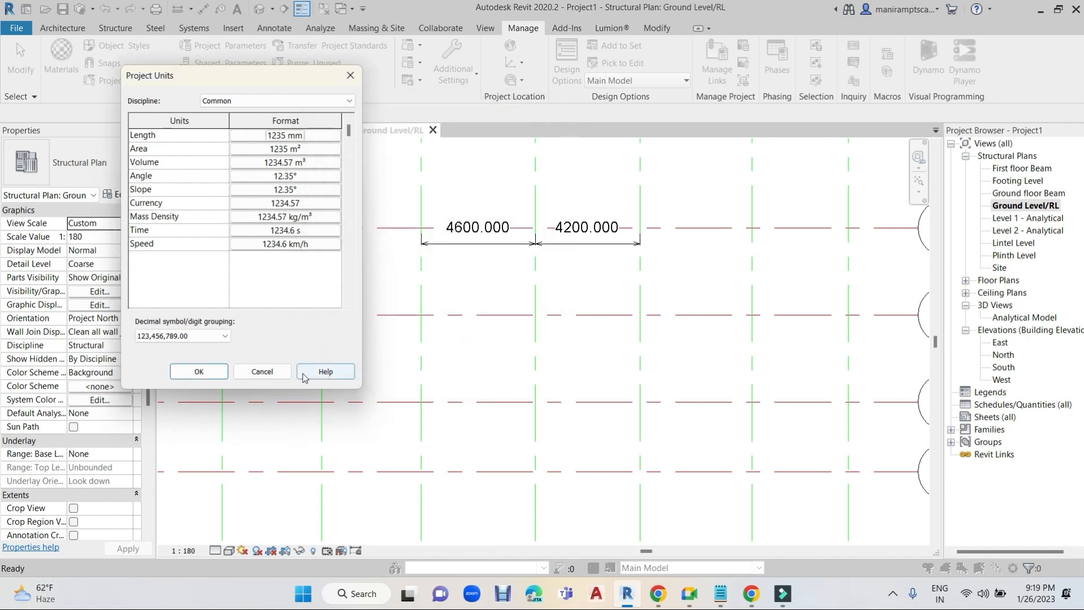
left_click(199, 371)
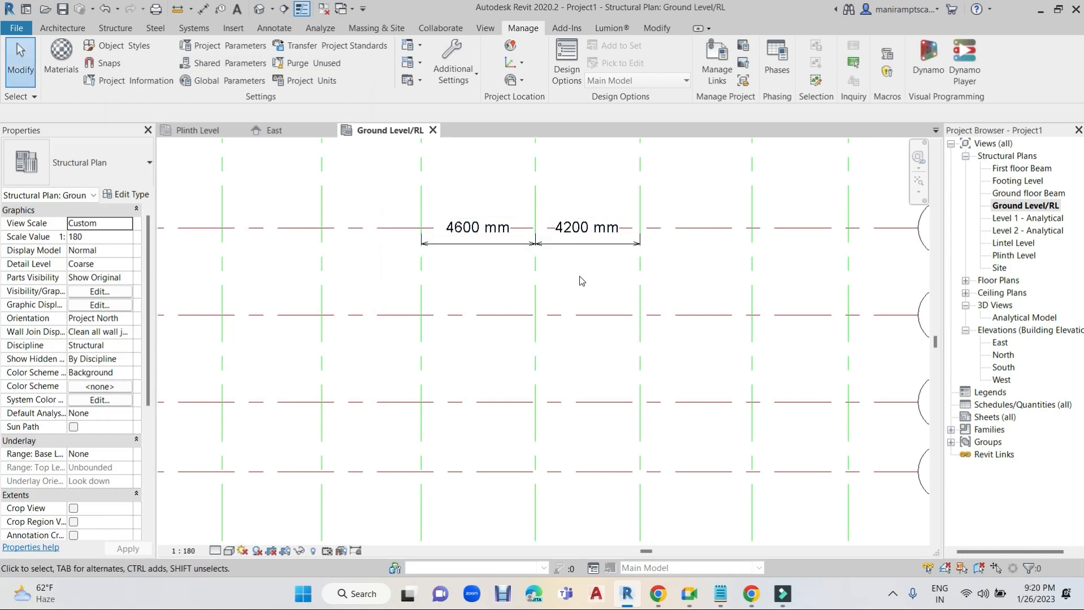
- Change the project length units to Meters and apply the project units
left_click(312, 80)
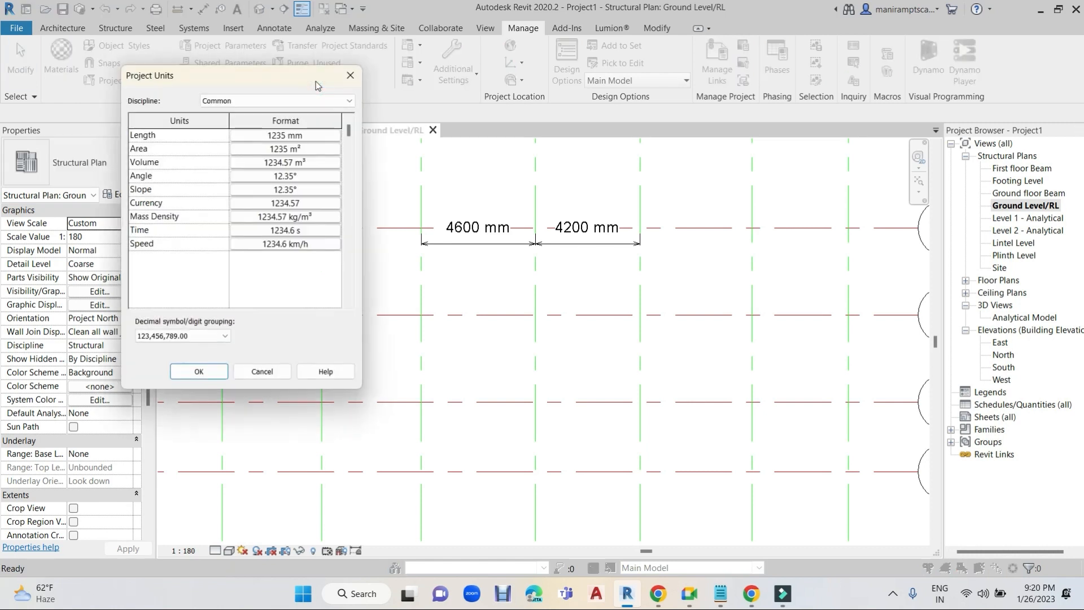
left_click(292, 136)
left_click(446, 158)
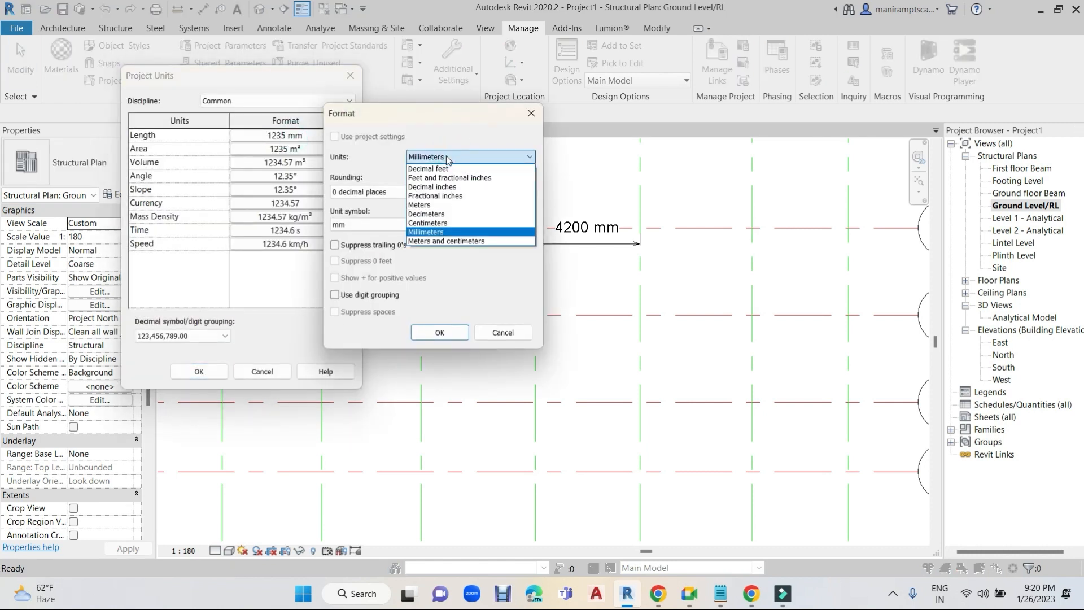
left_click(436, 207)
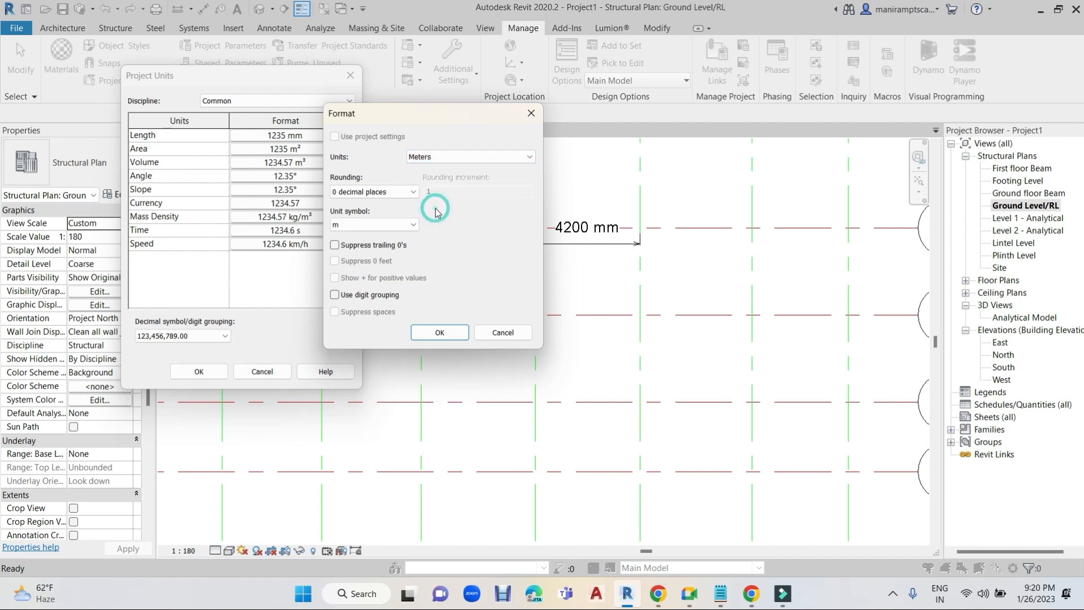
left_click(453, 332)
left_click(194, 371)
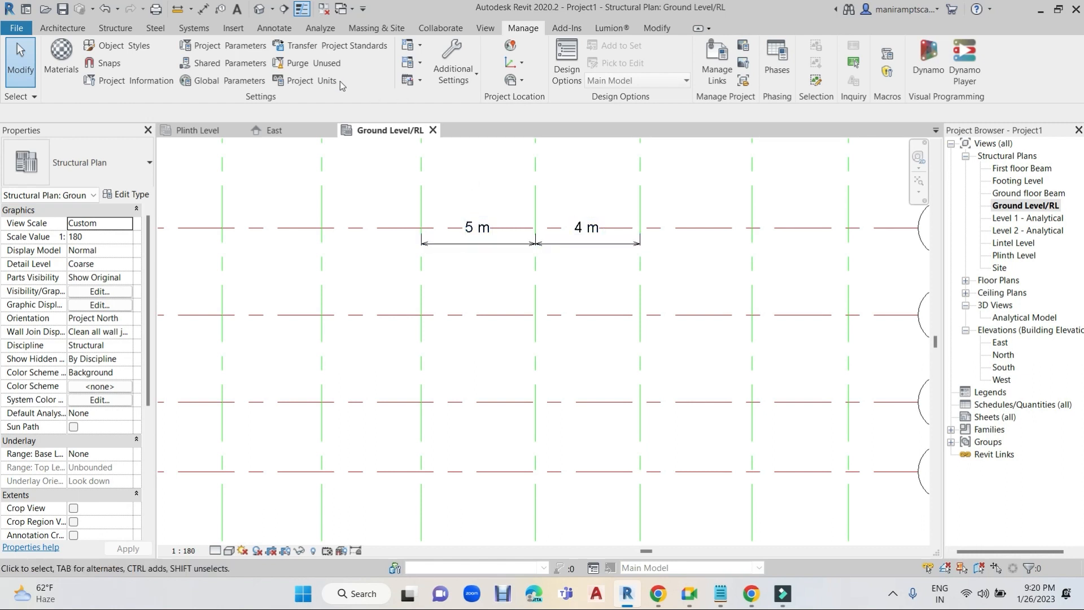
- Set the rounding of the project's meter length format to 3 decimal places and apply the project units
left_click(310, 80)
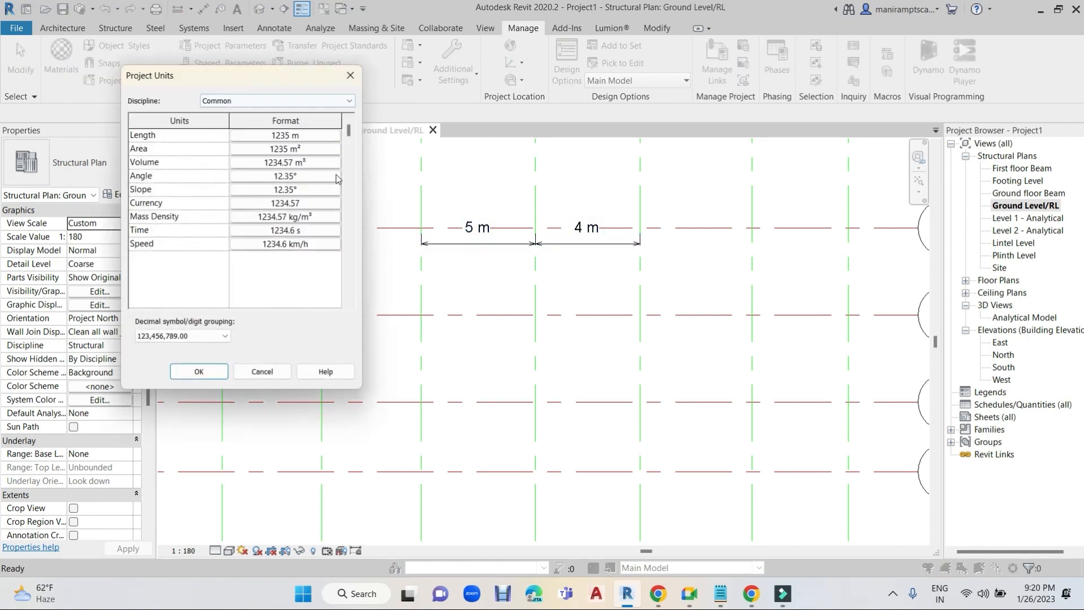
left_click(291, 137)
left_click(362, 192)
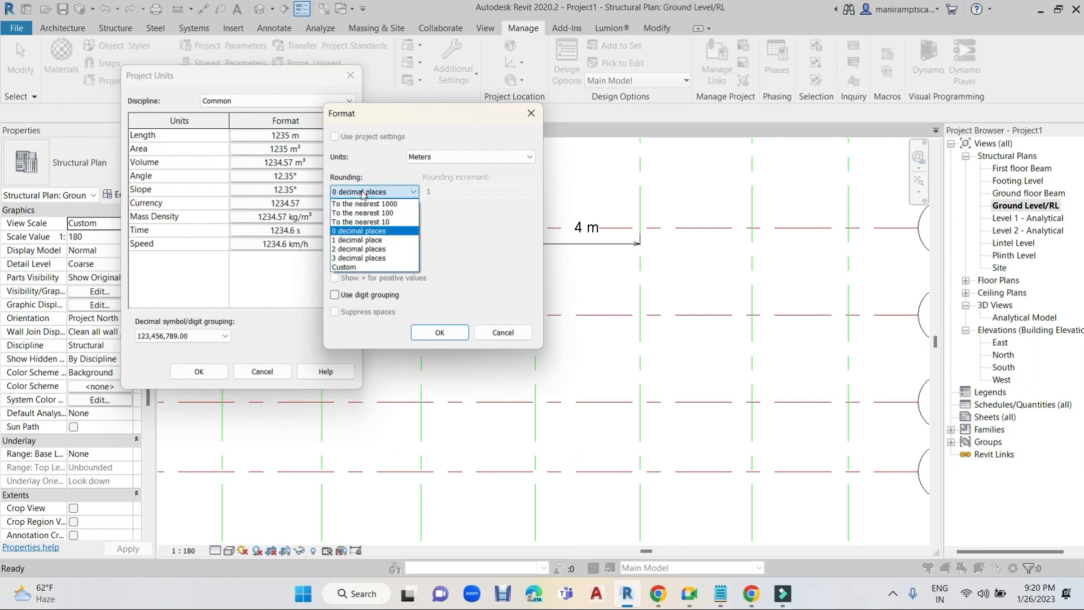
left_click(358, 258)
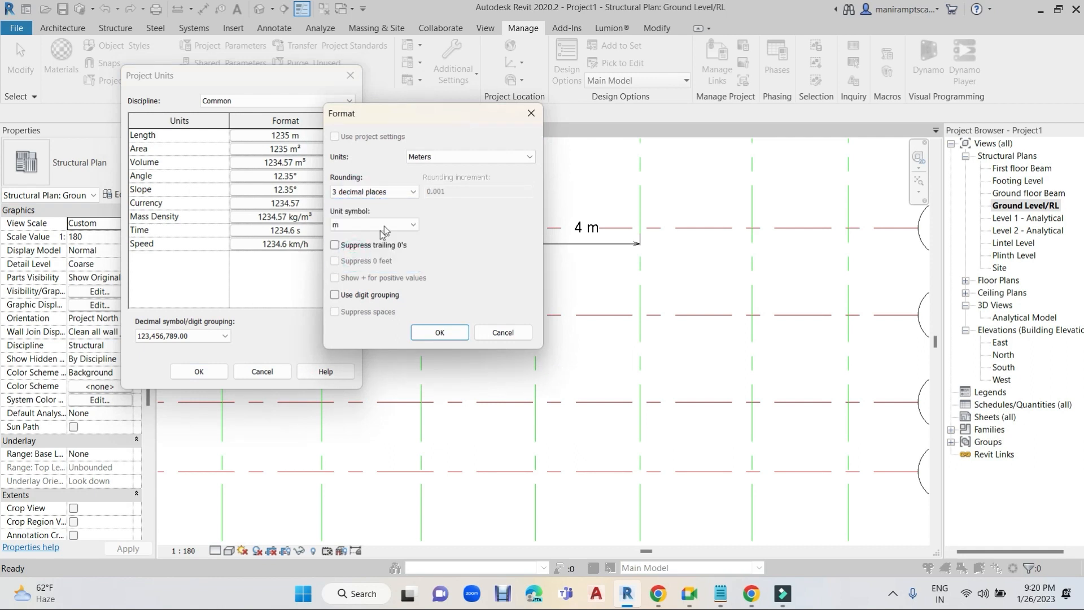
left_click(439, 332)
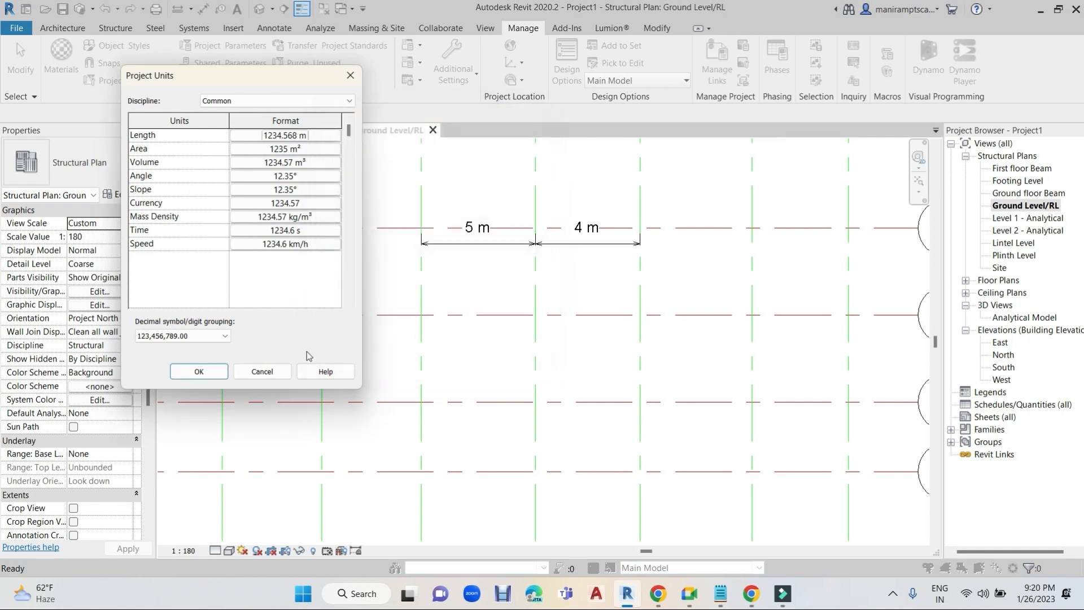
left_click(198, 371)
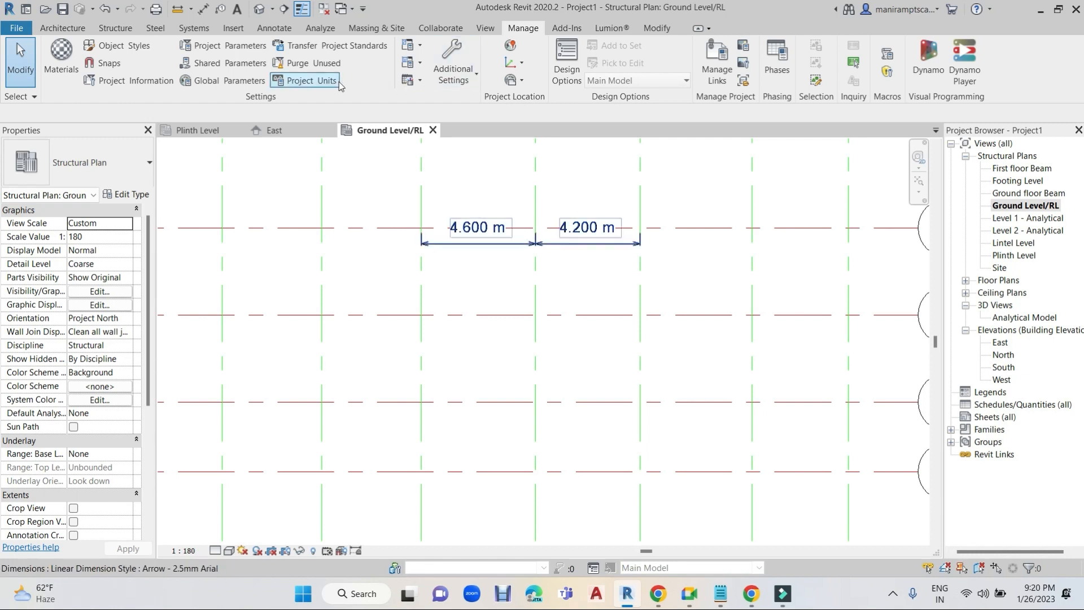
- Reduce the rounding of the project's meter length format to 1 decimal place and apply the project units
left_click(319, 80)
left_click(291, 138)
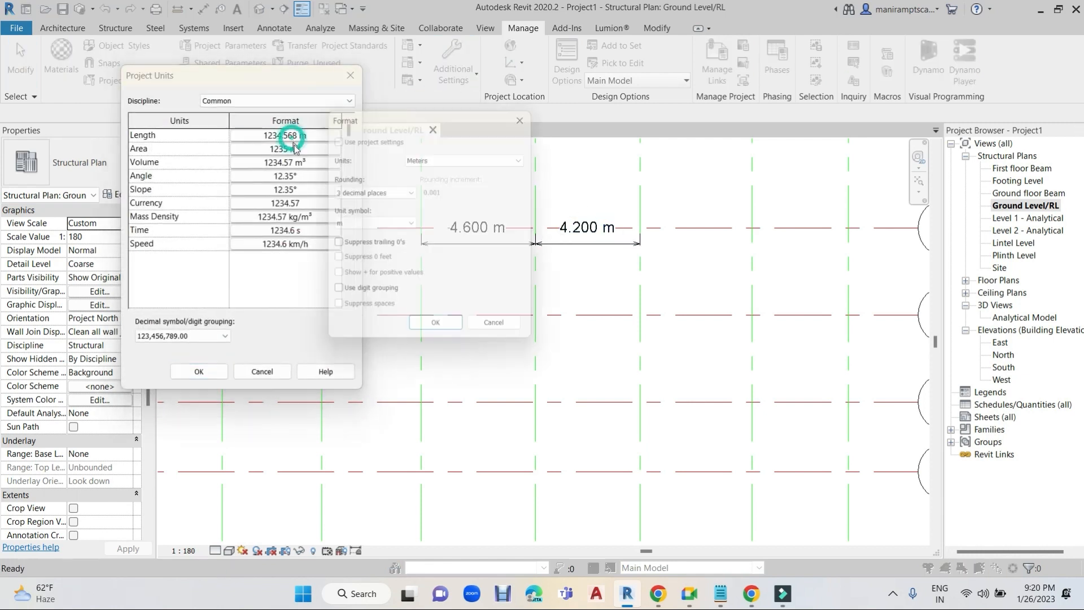
left_click(353, 192)
left_click(351, 240)
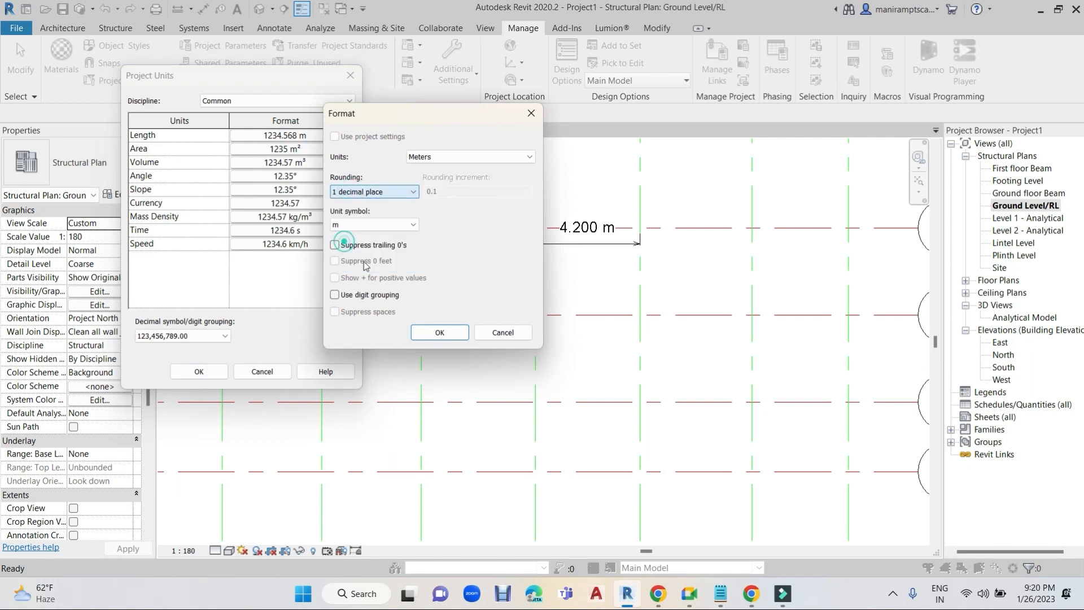
left_click(433, 332)
left_click(202, 371)
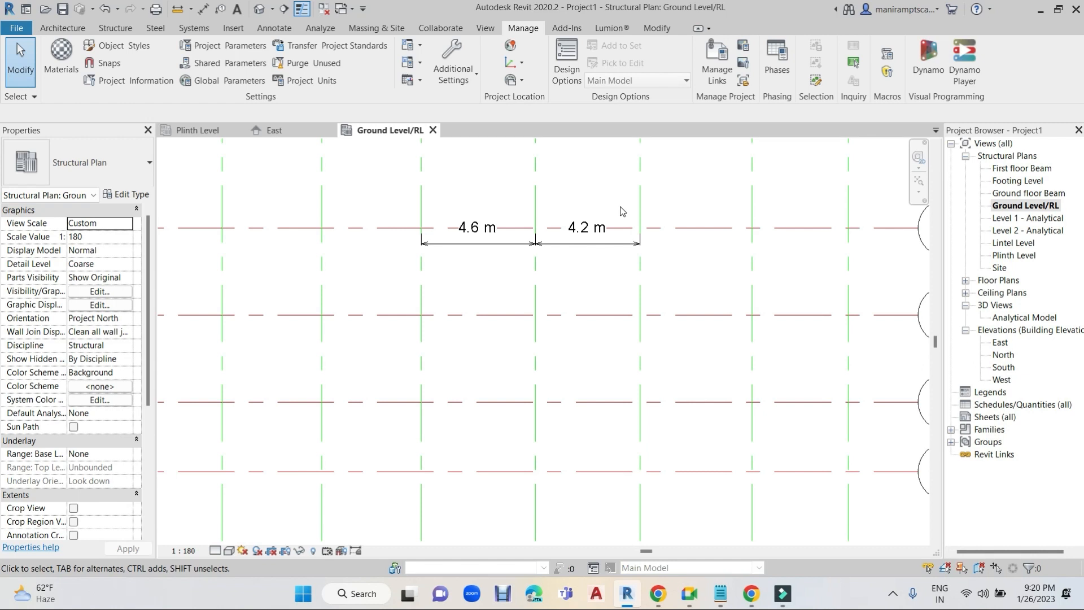
- Change the project length units to Feet and fractional inches and apply the project units
left_click(307, 81)
left_click(290, 135)
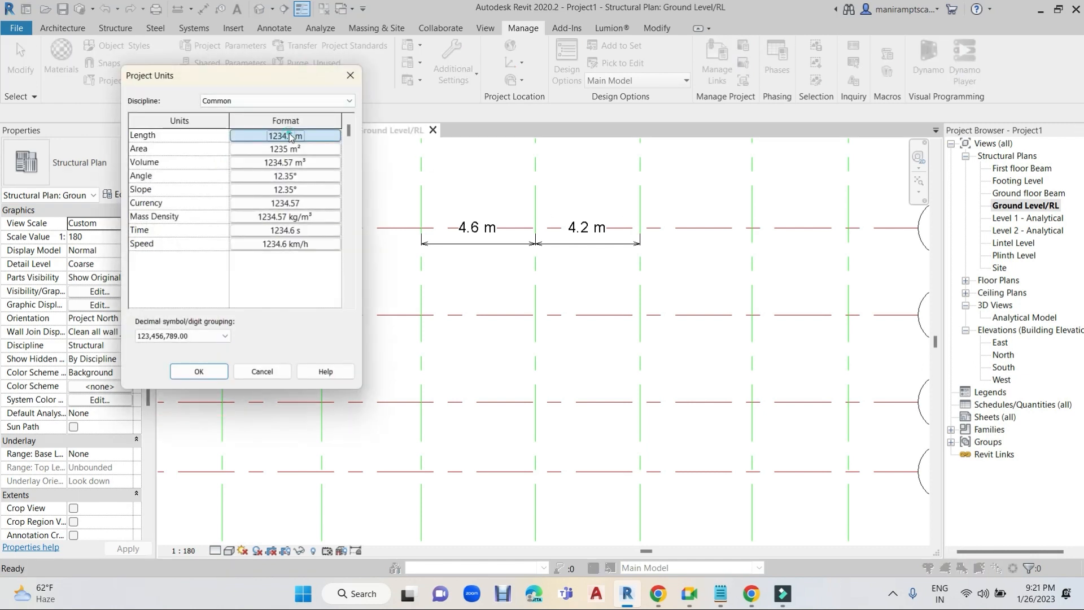
left_click(489, 157)
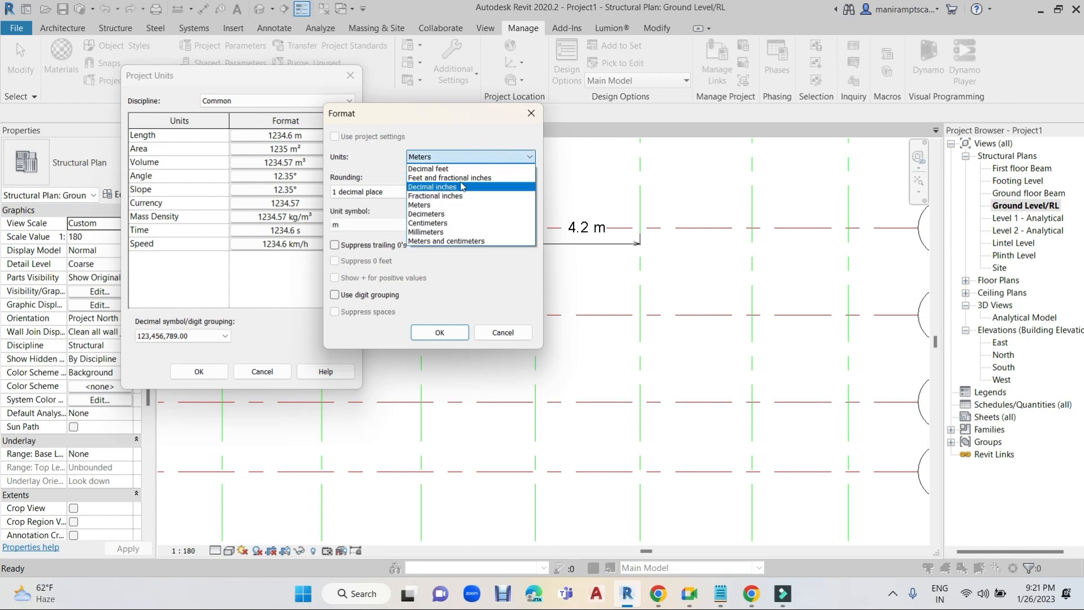
left_click(471, 178)
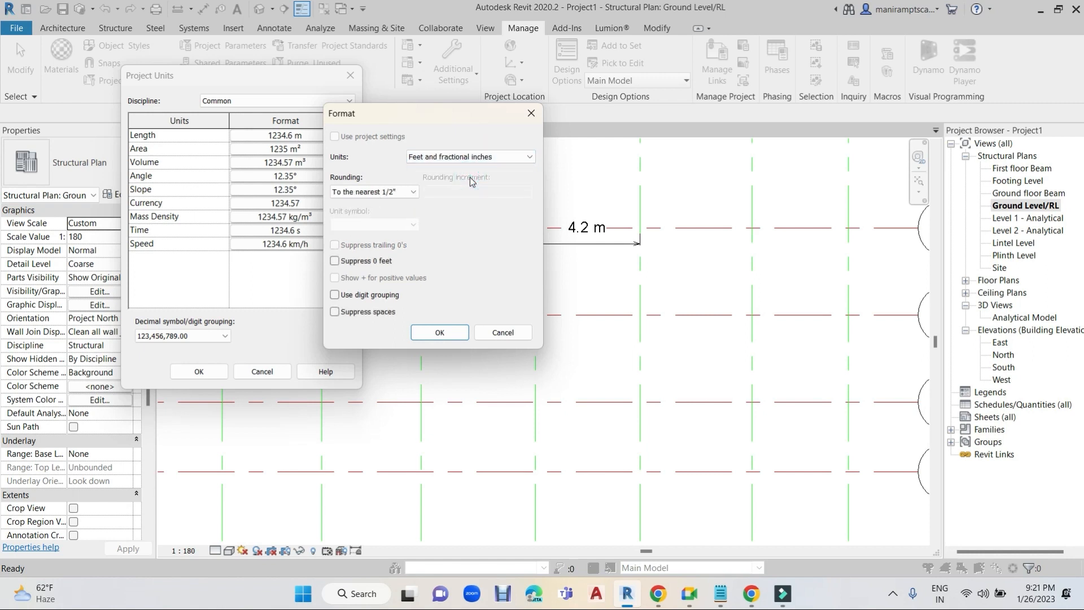
left_click(440, 332)
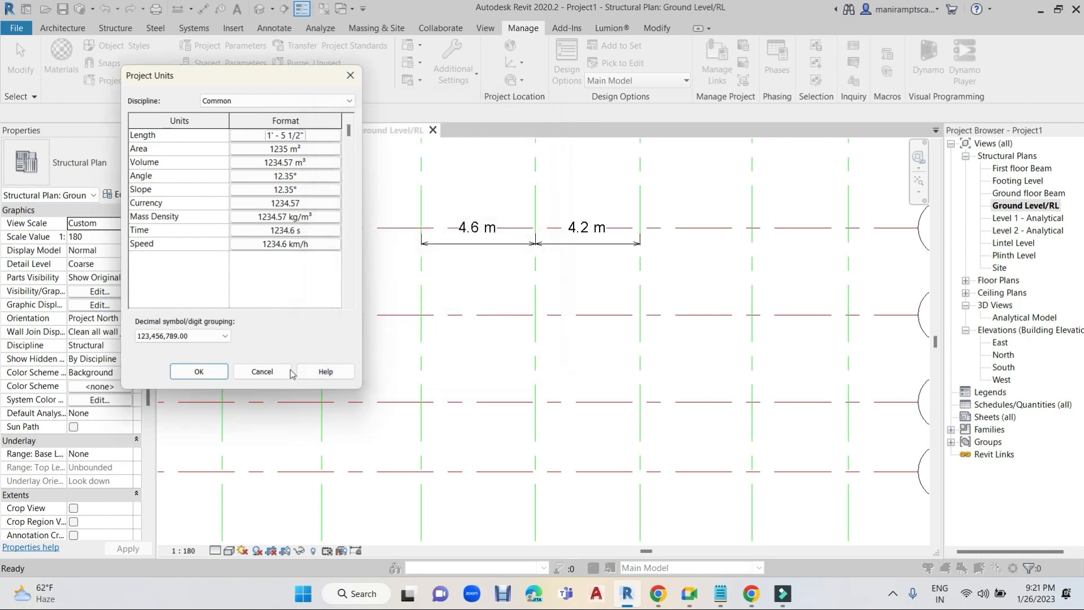
left_click(201, 372)
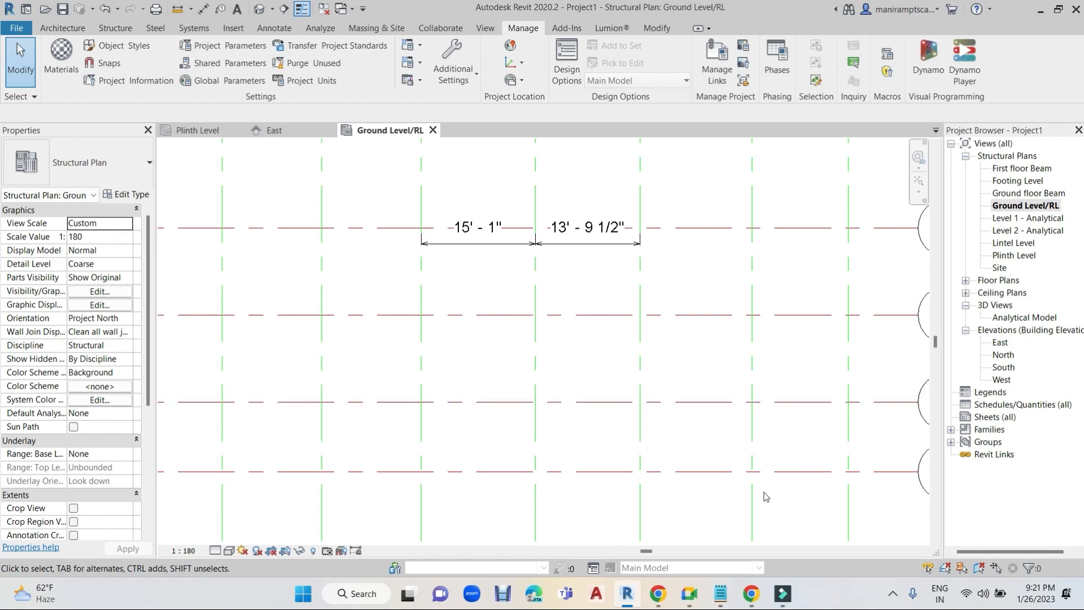
left_click(893, 593)
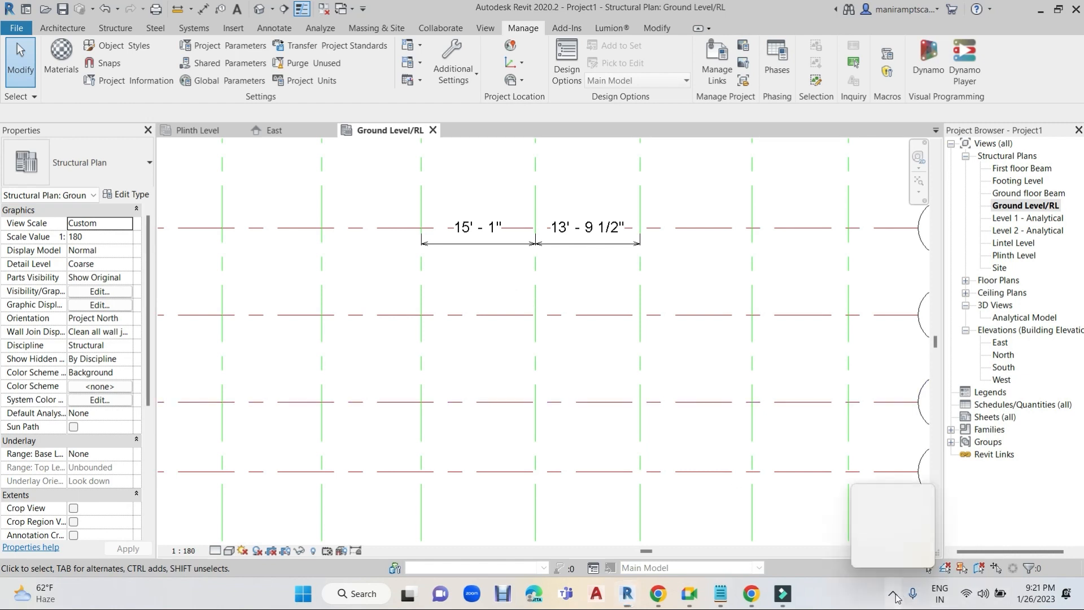
left_click(893, 554)
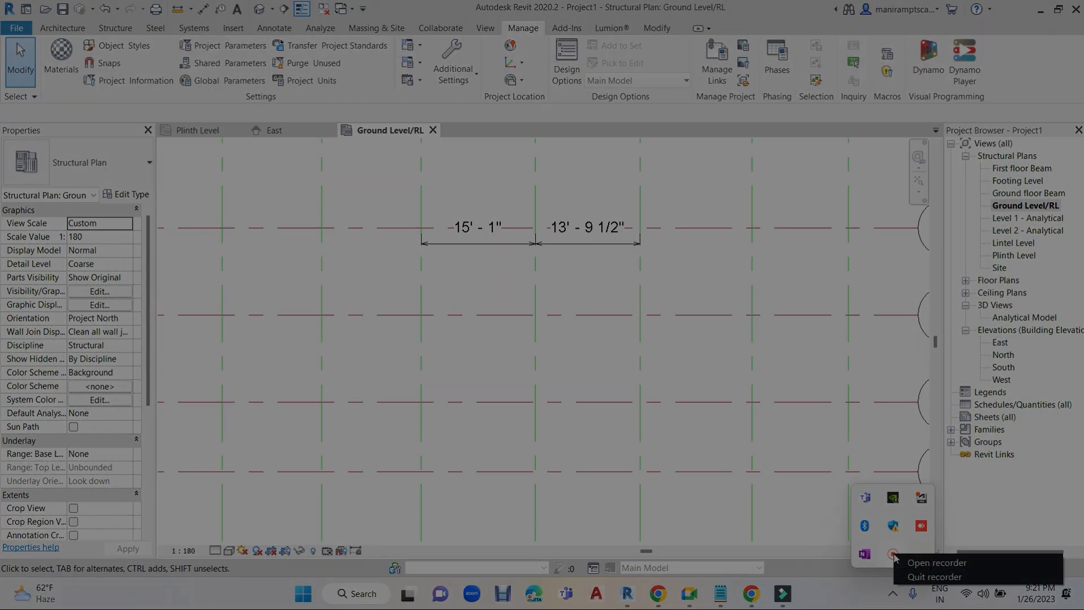